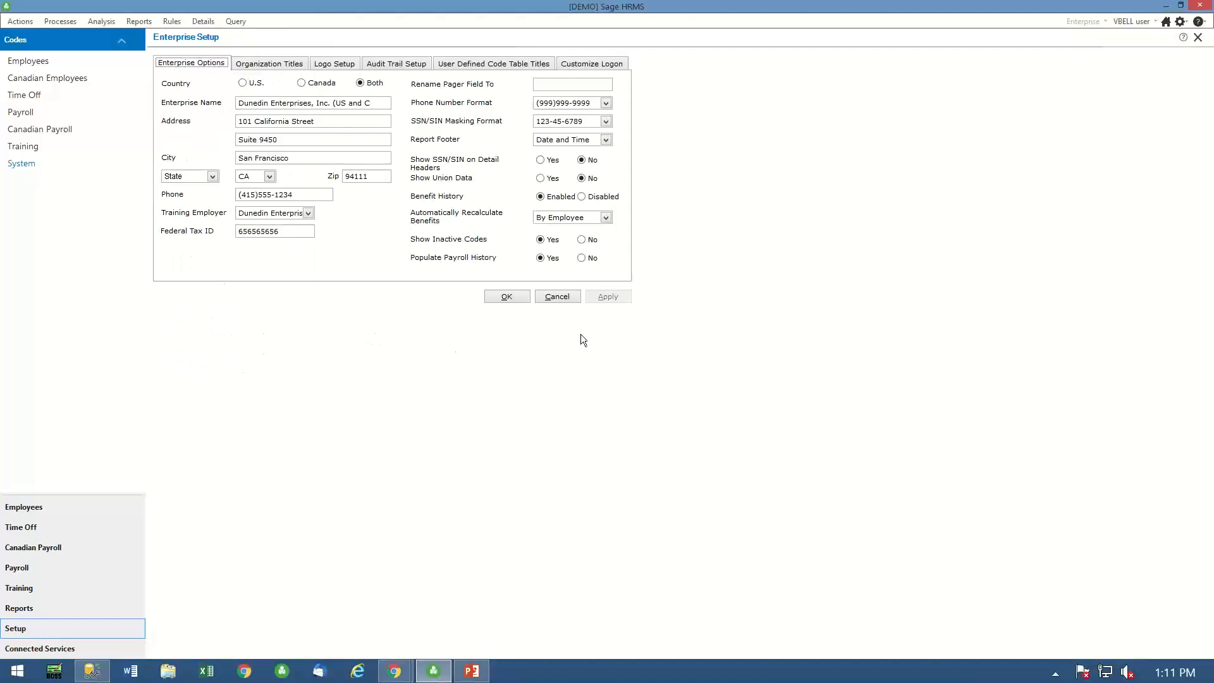
- Add a user-defined code table titled "Weekly Covid Testing" to the enterprise setup
click(469, 66)
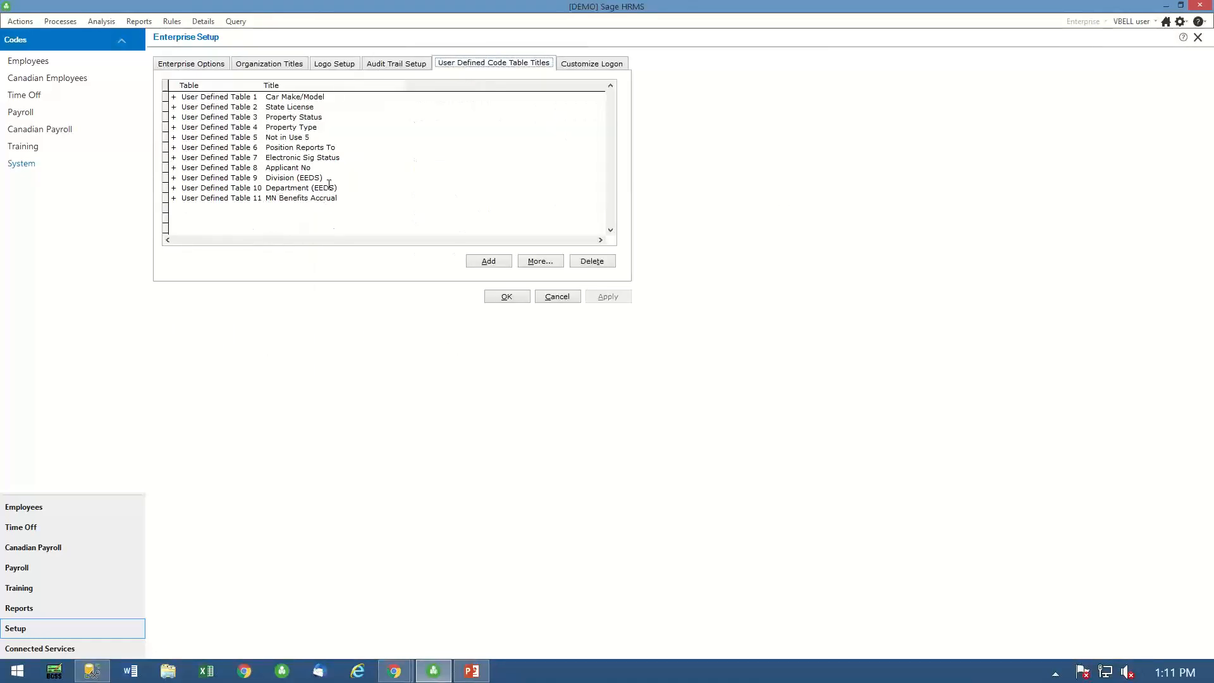
click(496, 260)
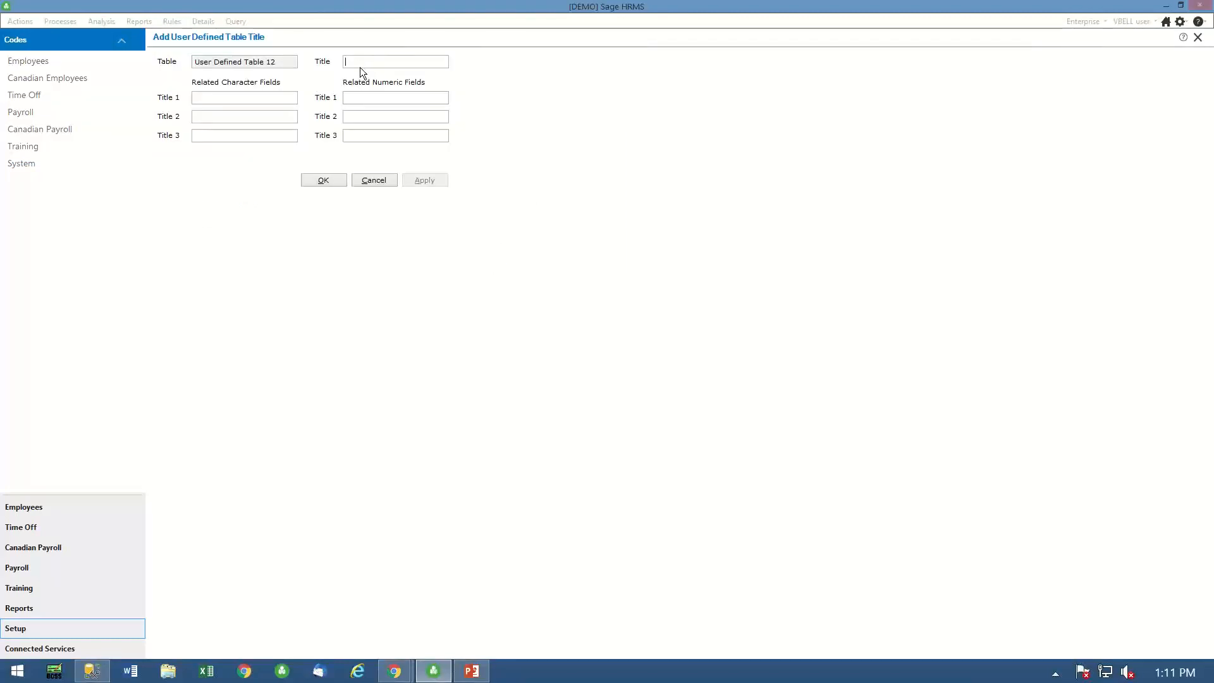
text(Weekly Covid Testing)
click(429, 181)
click(326, 185)
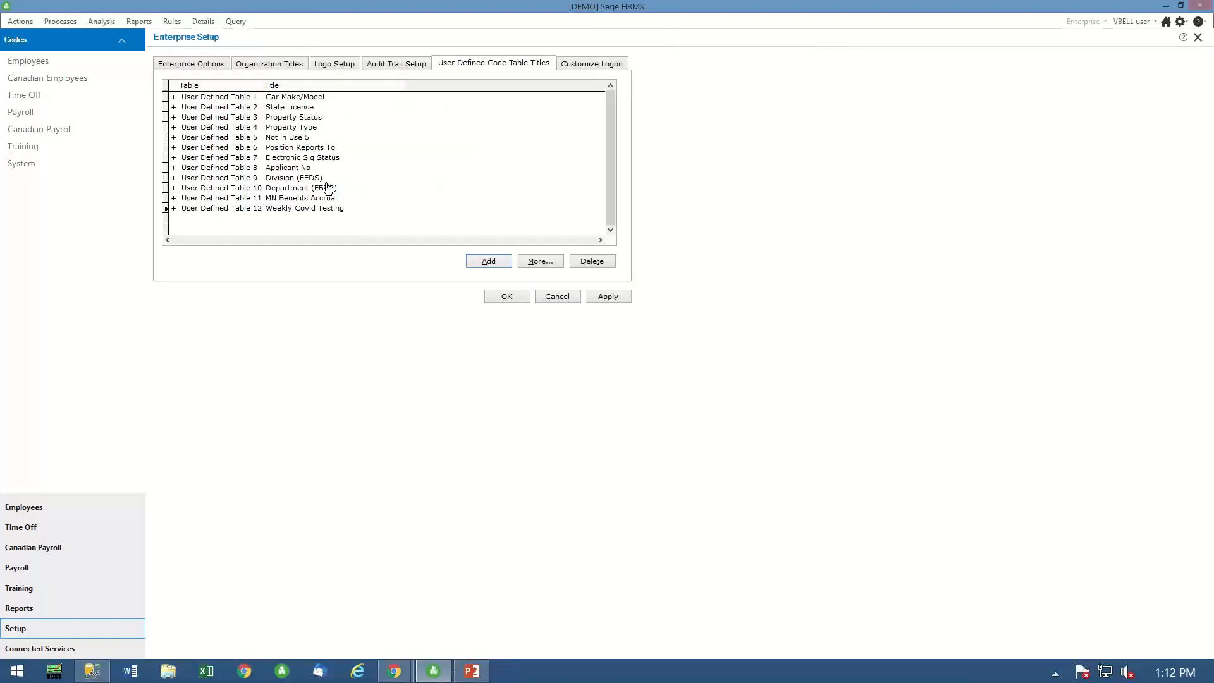
- Add another user-defined code table titled "Covid Vacinations" and save the enterprise setup
click(488, 262)
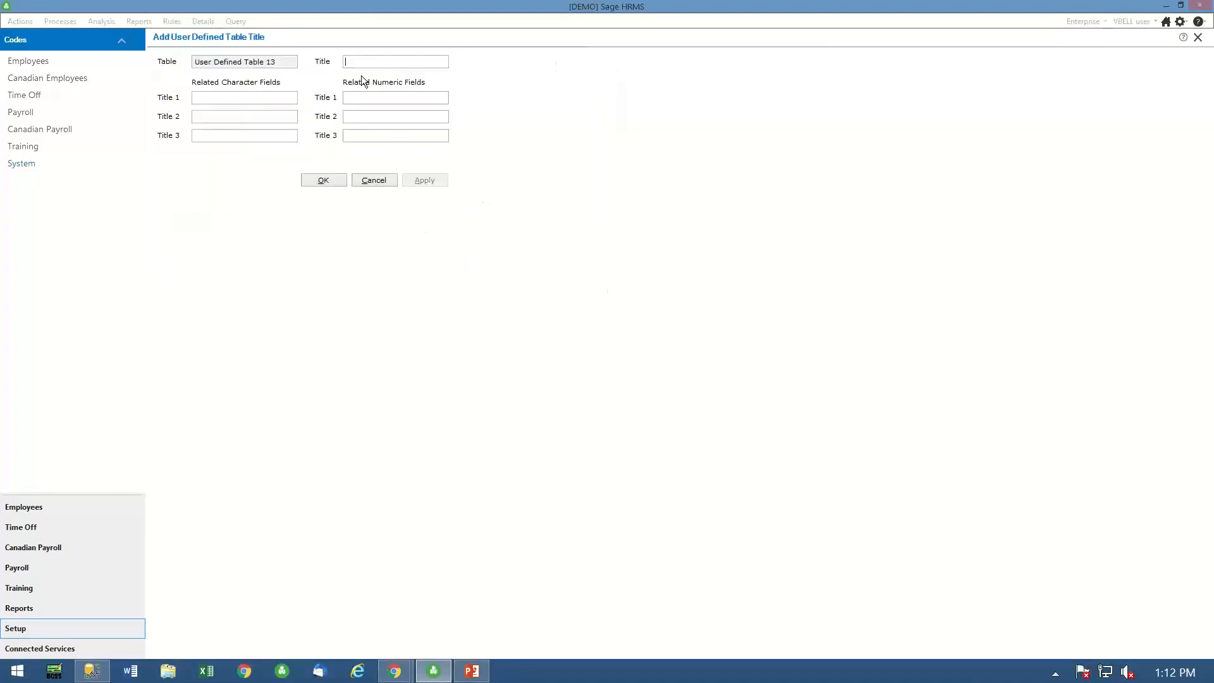
text(Co)
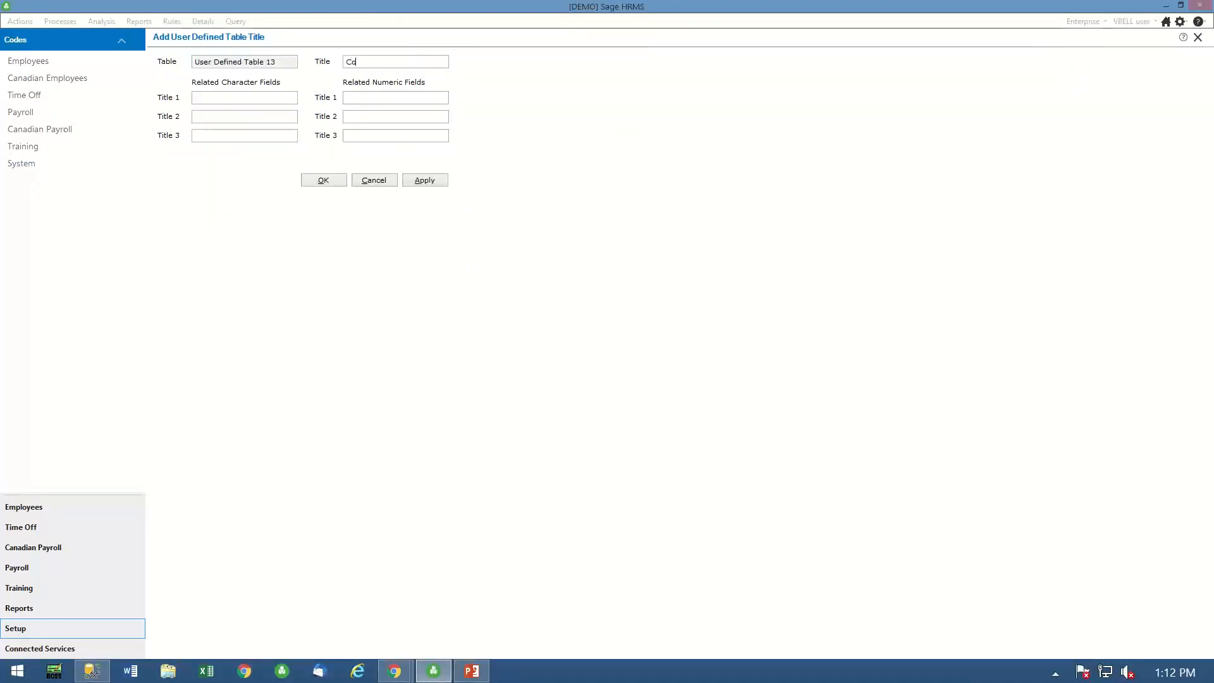
text(vid Vacinations)
click(424, 181)
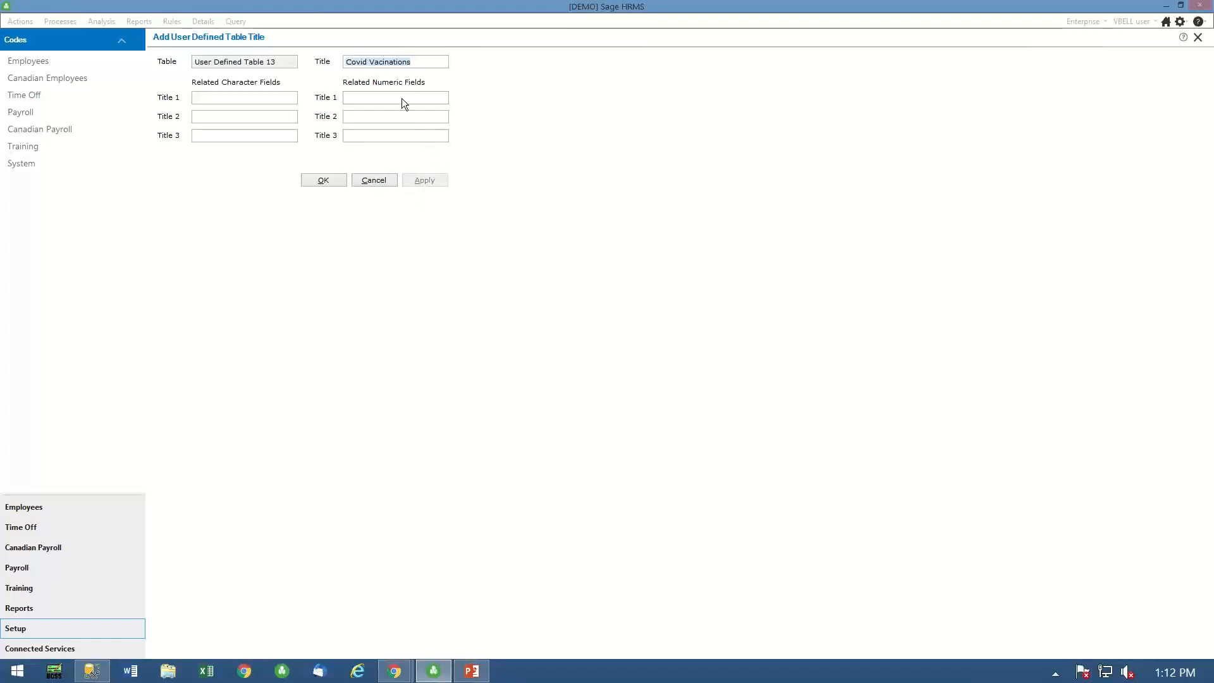
click(324, 182)
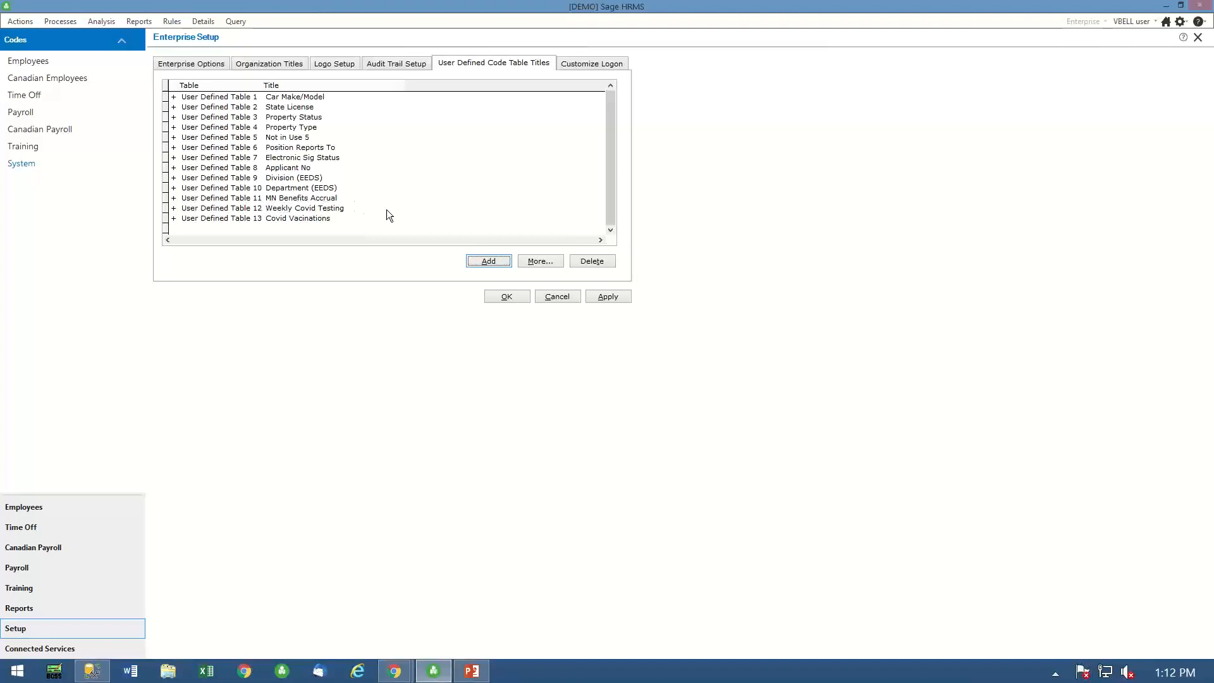
click(269, 209)
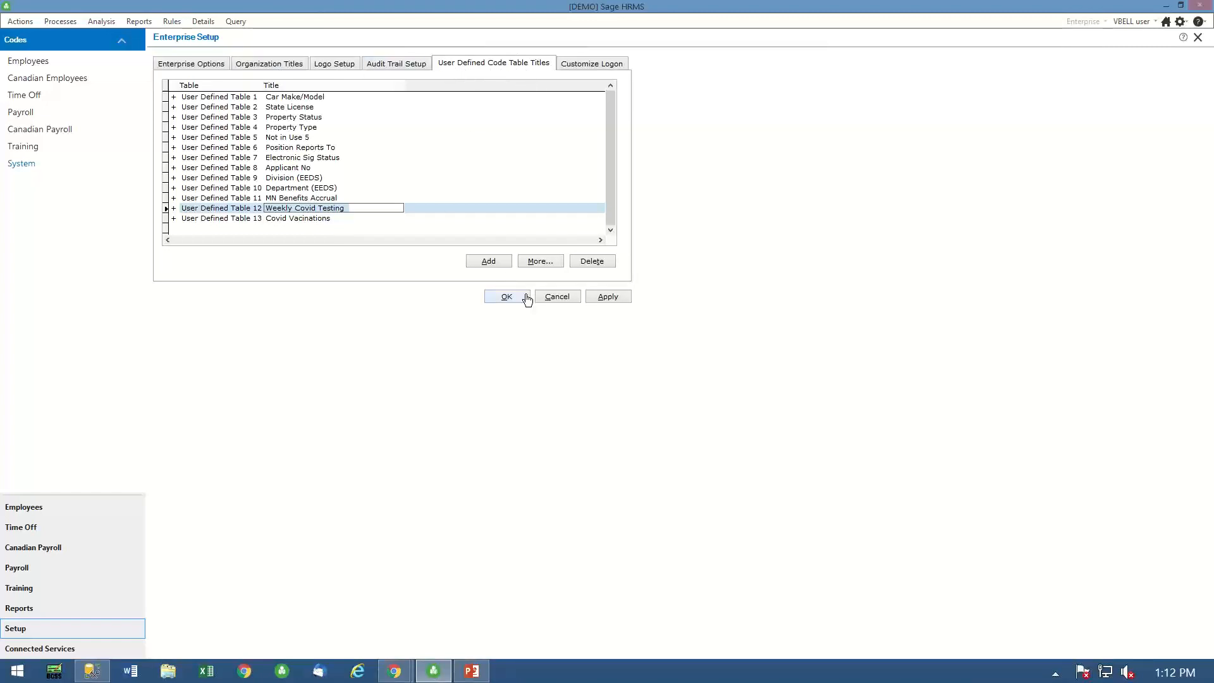
click(499, 297)
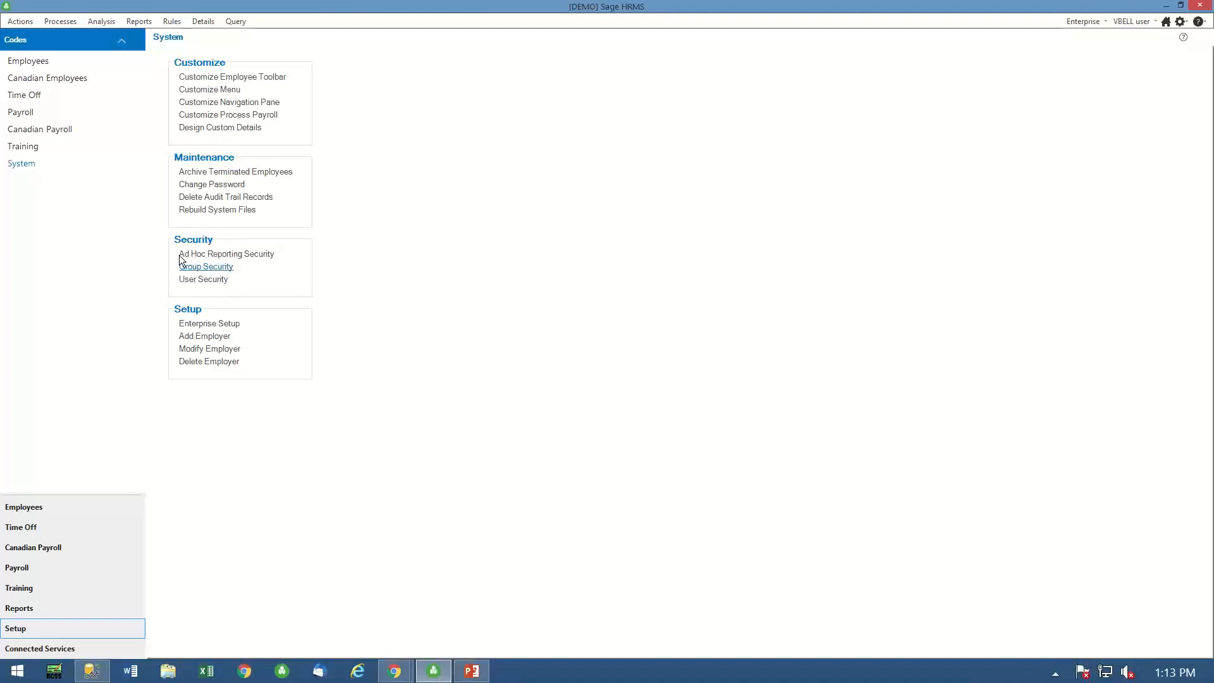
- Open the employees' user-defined codes and set the code type to Weekly Covid Testing
click(28, 61)
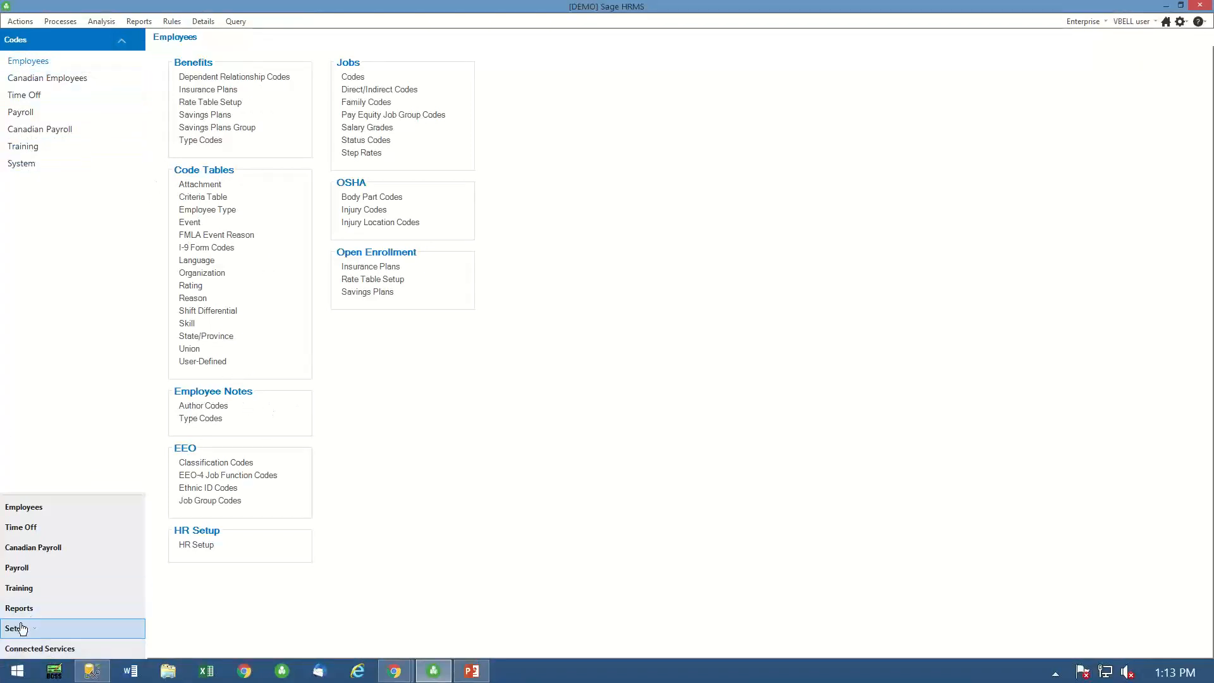
click(202, 361)
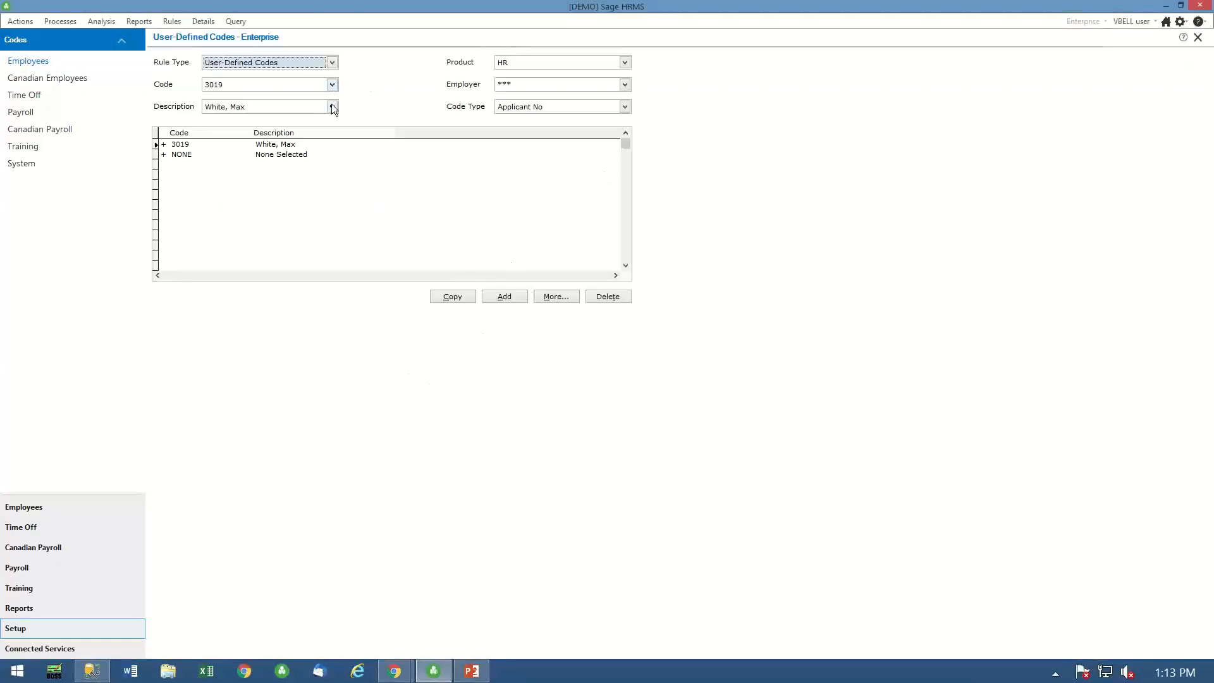
click(625, 106)
click(627, 161)
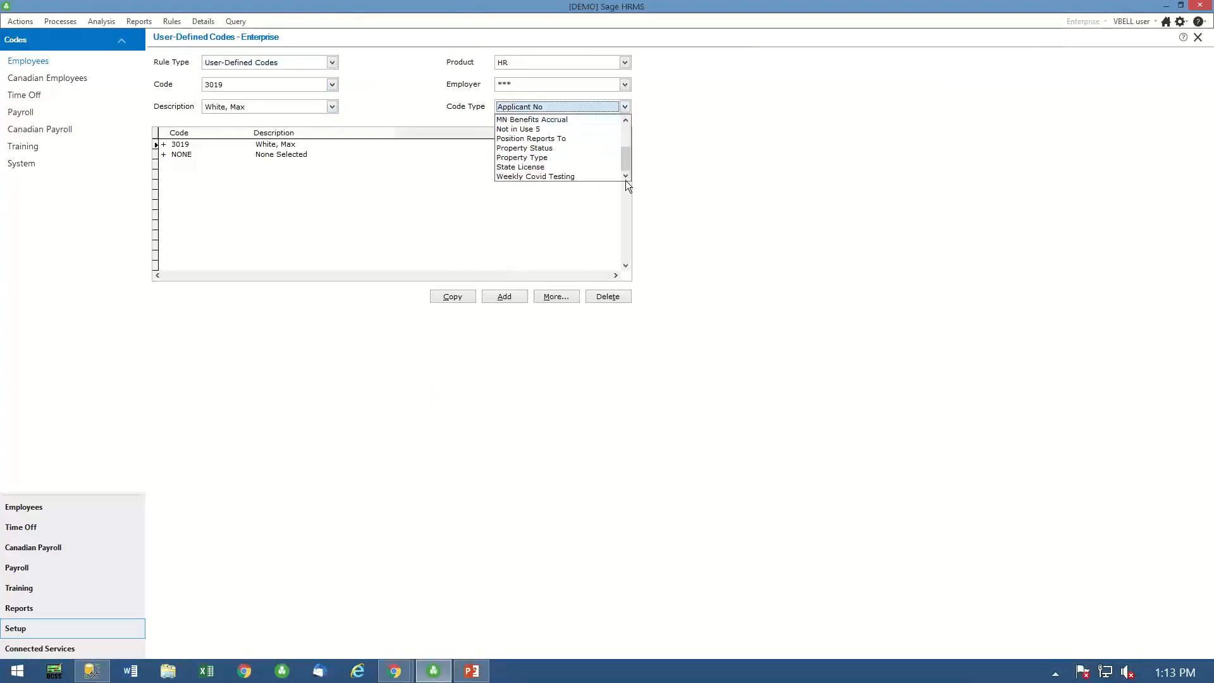
click(522, 176)
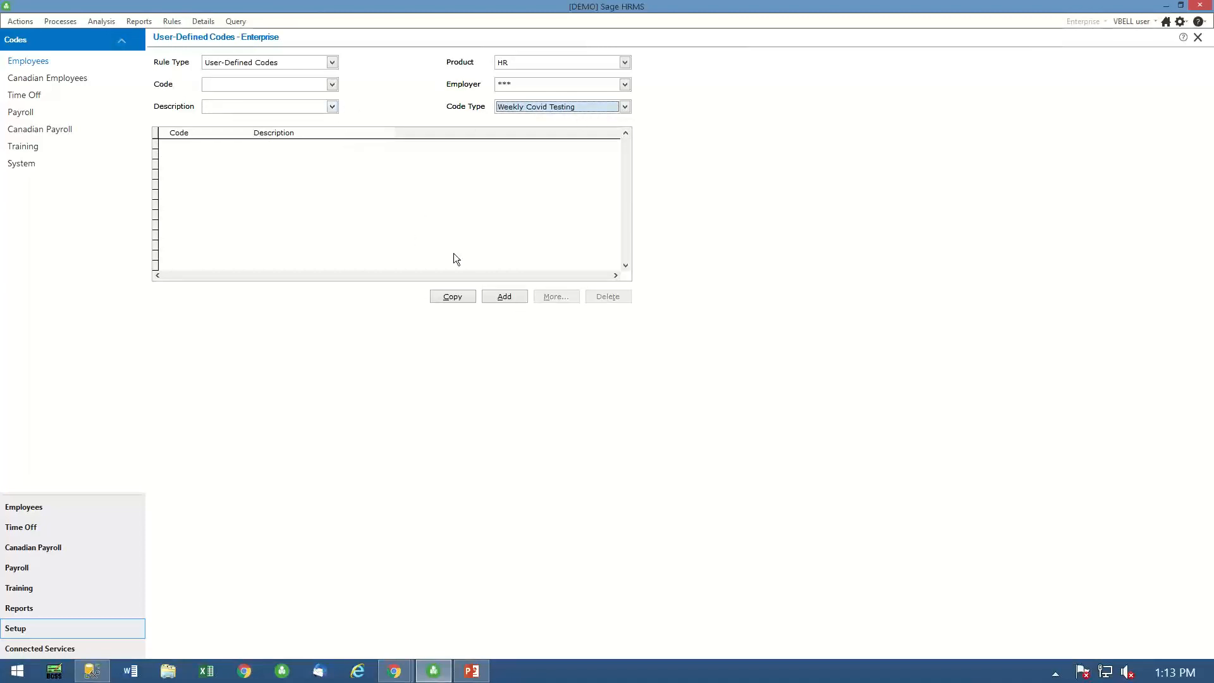
- Add the code NEGATIVE with the description "Negative" to the Weekly Covid Testing codes
click(505, 297)
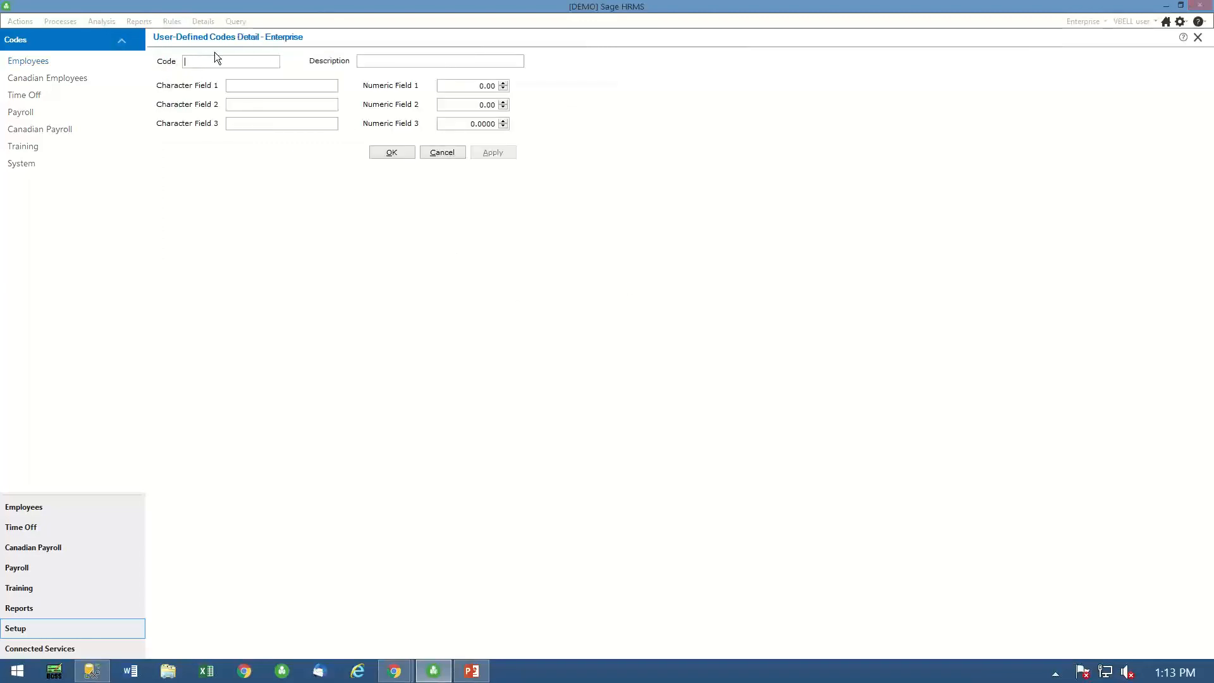
text(TEST)
key(BackSpace)
key(BackSpace)
key(BackSpace)
key(BackSpace)
text(NEG)
text(ATIVE)
text(Negativ)
text(e)
click(392, 153)
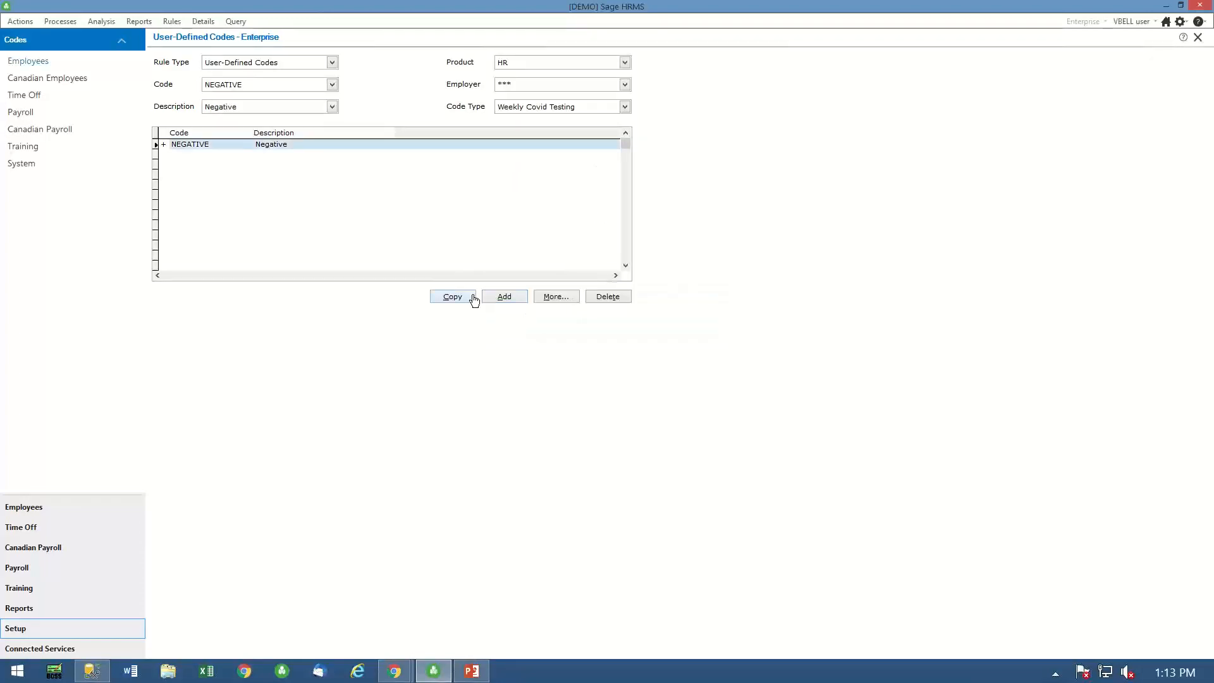
- Add the code POSITIVE with the description "Positeve" to the Weekly Covid Testing codes
click(506, 298)
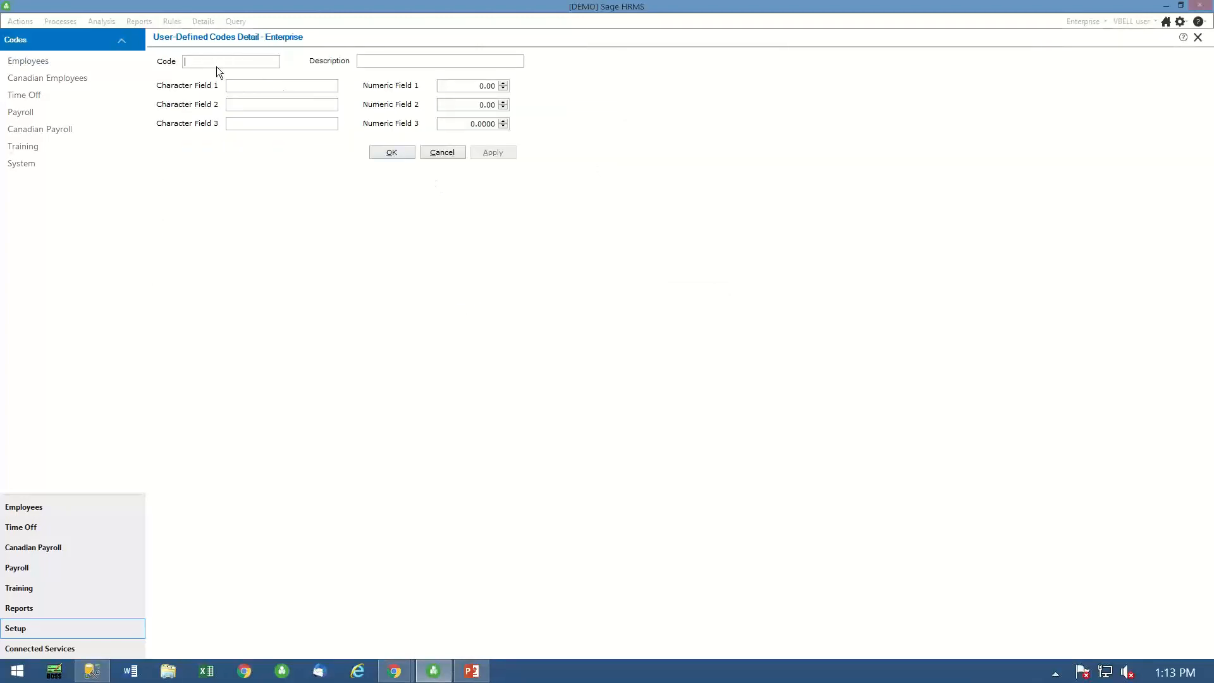
text(POSI)
text(TIVE)
text(Positeve)
click(398, 150)
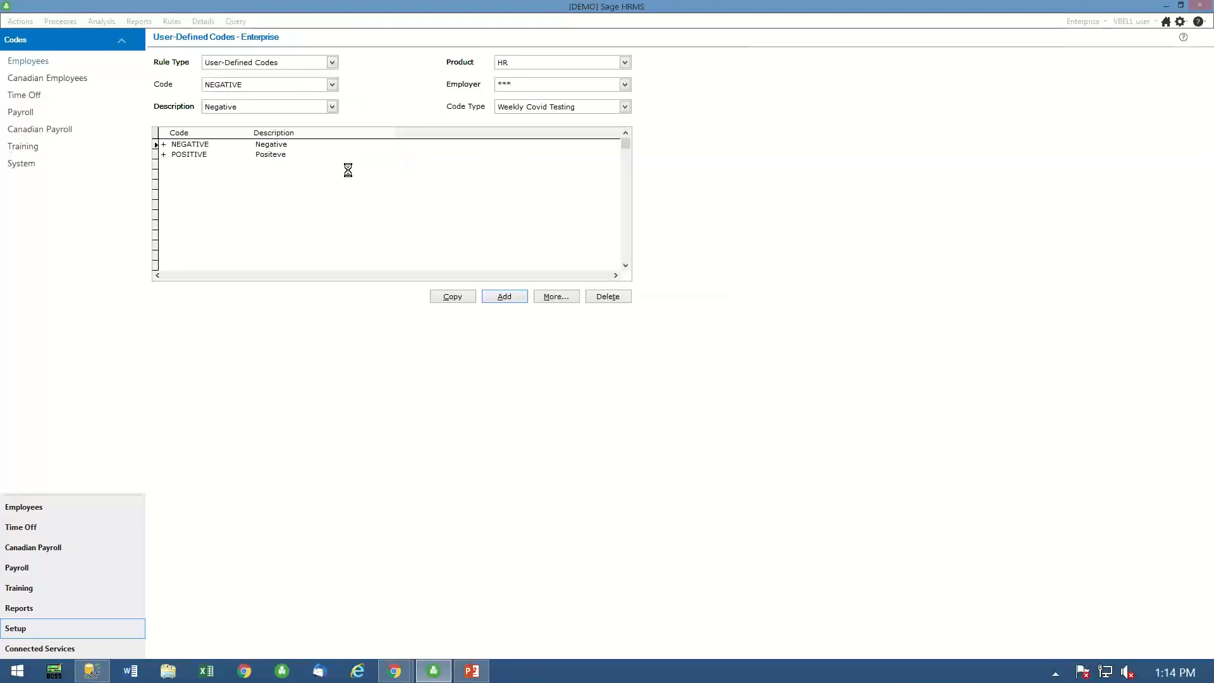
- Correct the description of the POSITIVE code to "Positive"
click(267, 154)
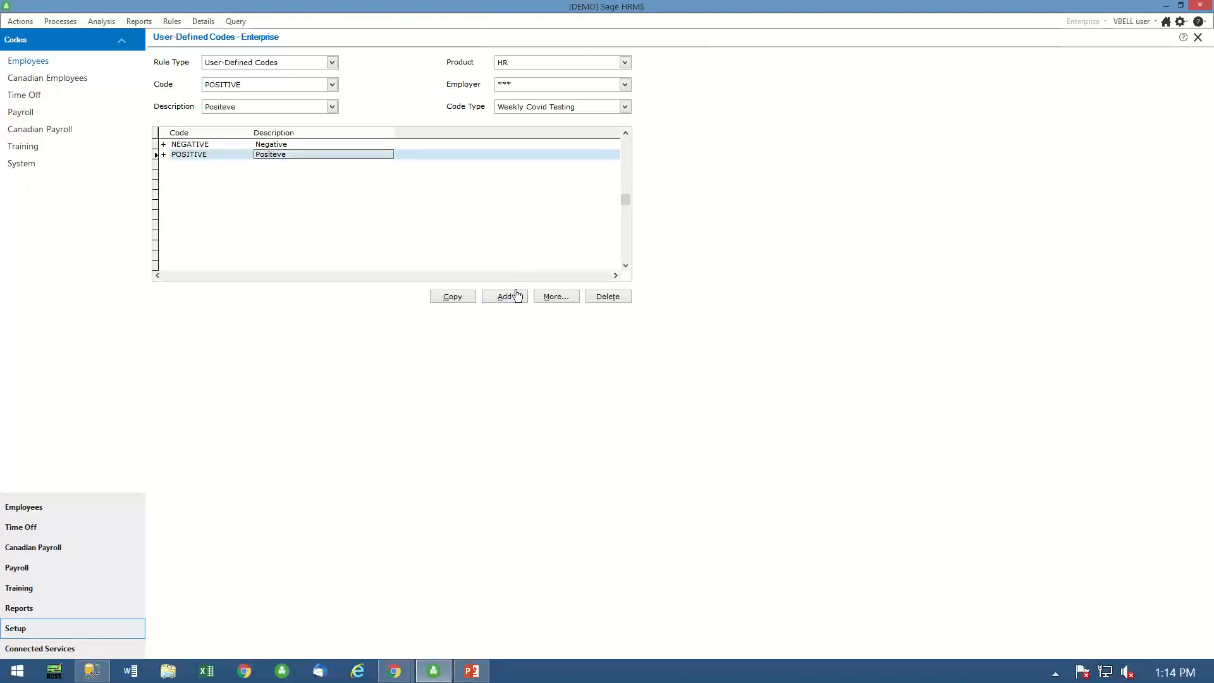
click(561, 298)
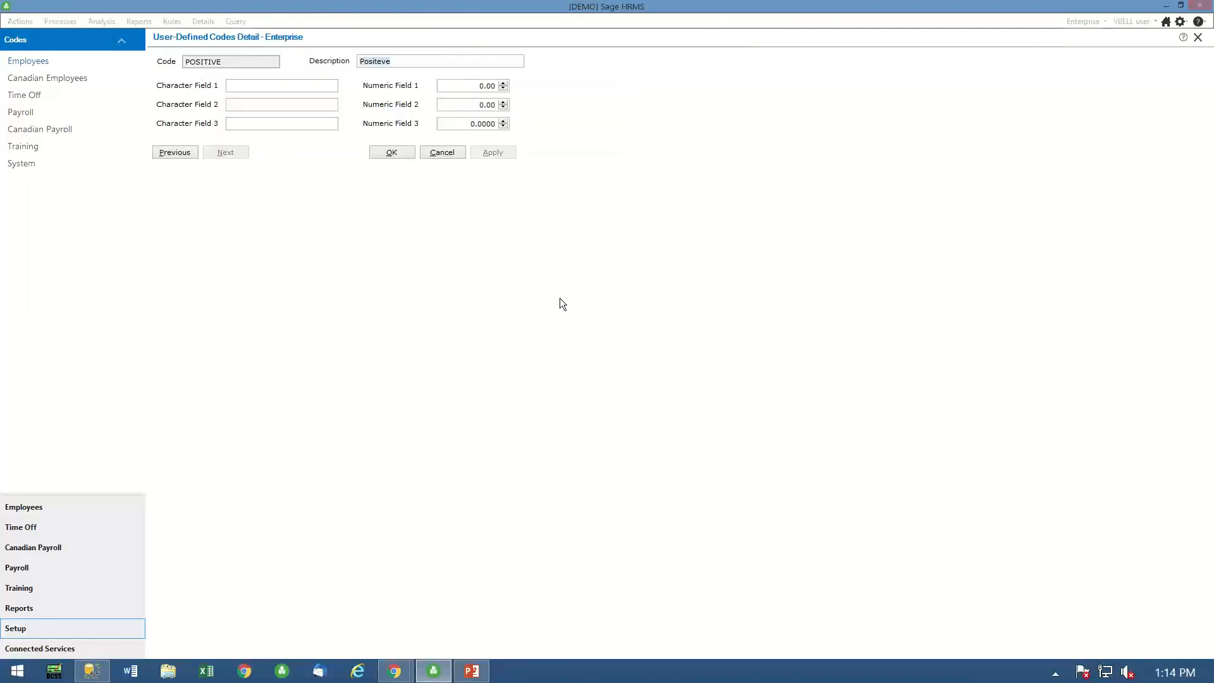
click(377, 61)
key(Delete)
text(i)
key(BackSpace)
key(BackSpace)
key(BackSpace)
text(a)
key(BackSpace)
text(itive)
key(Delete)
click(398, 154)
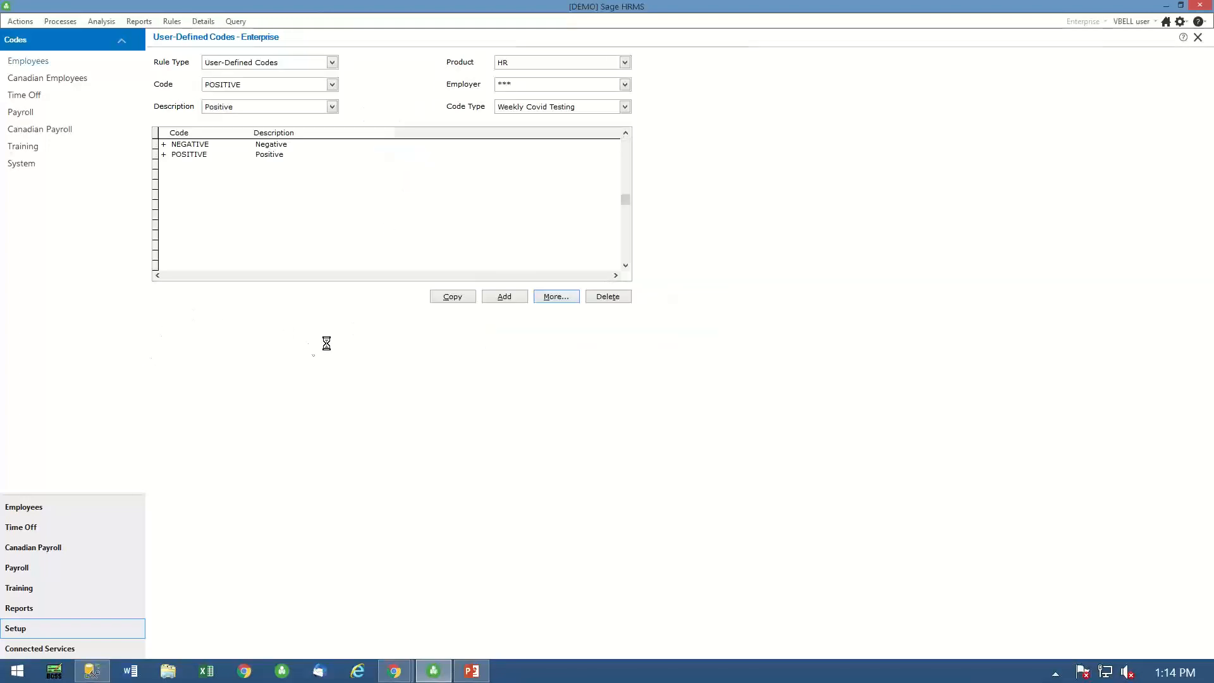
- Add the code PFIZER with the description "Pfiser" under the Covid Vacinations code type
click(625, 107)
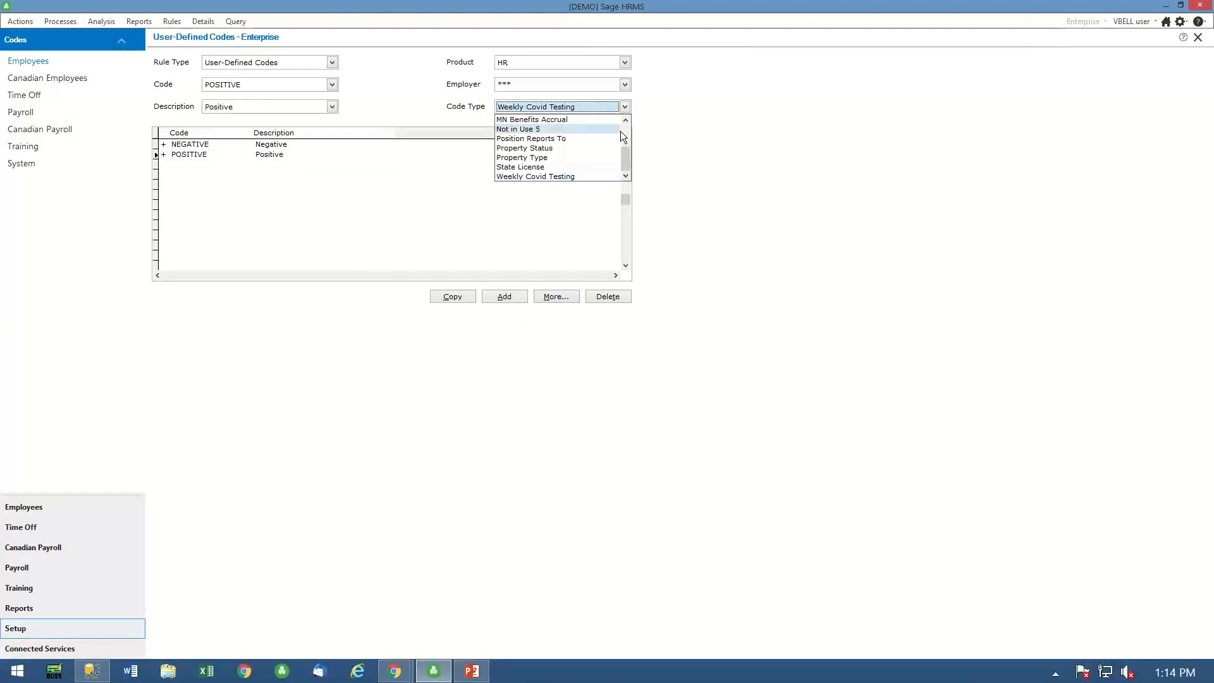
click(628, 138)
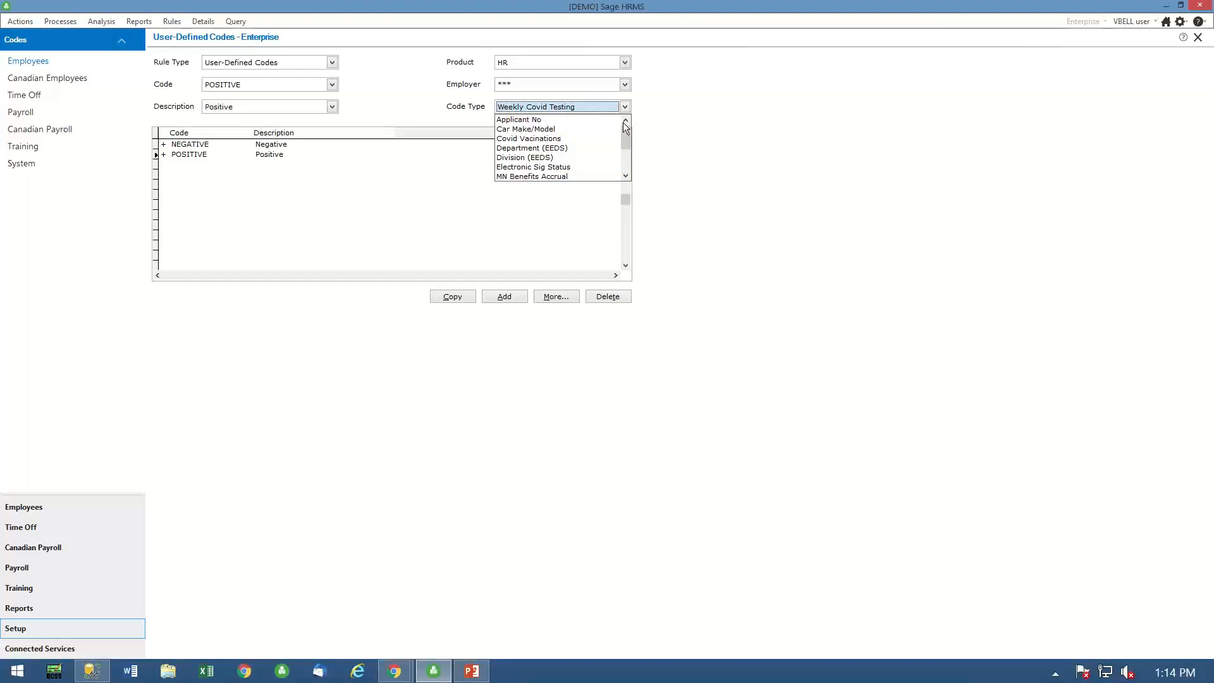
click(555, 138)
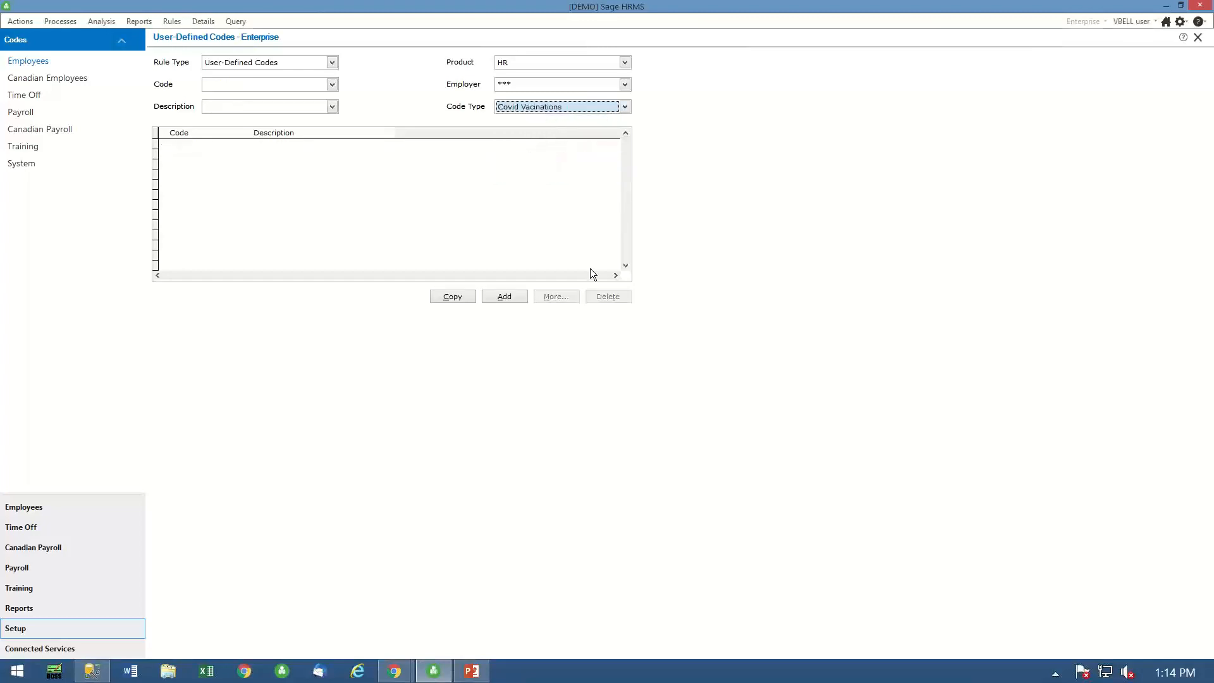
click(510, 300)
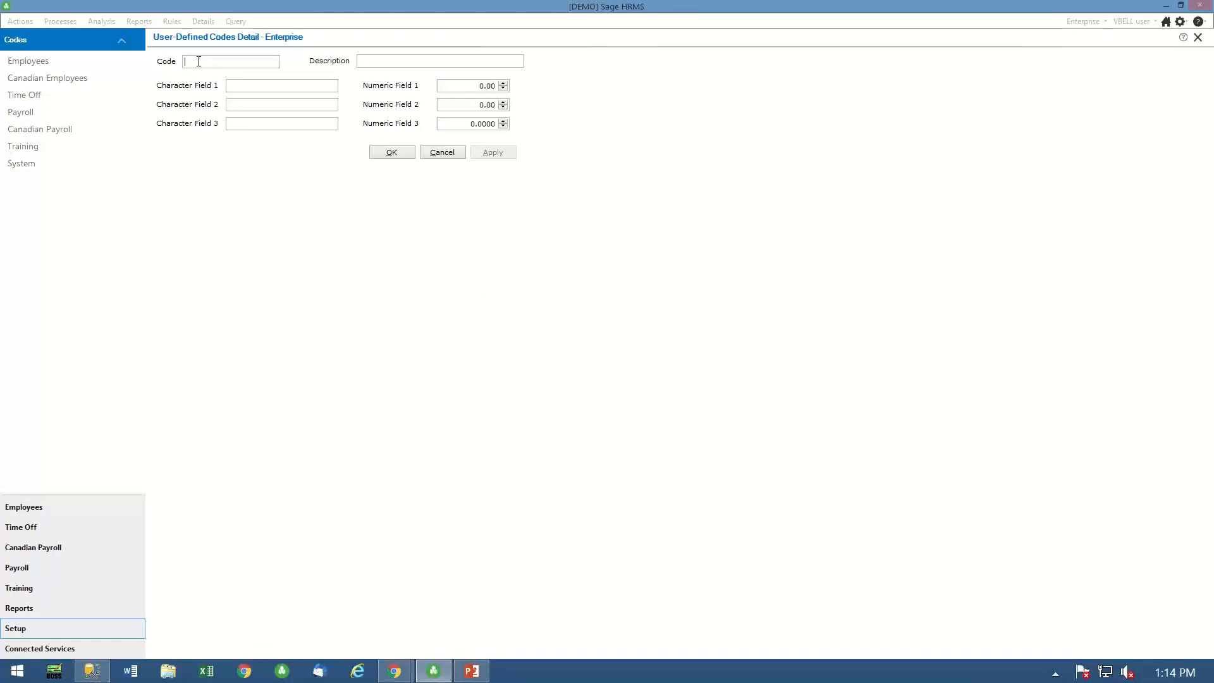
text(PFIZER)
click(372, 61)
text(Pfiser)
click(393, 154)
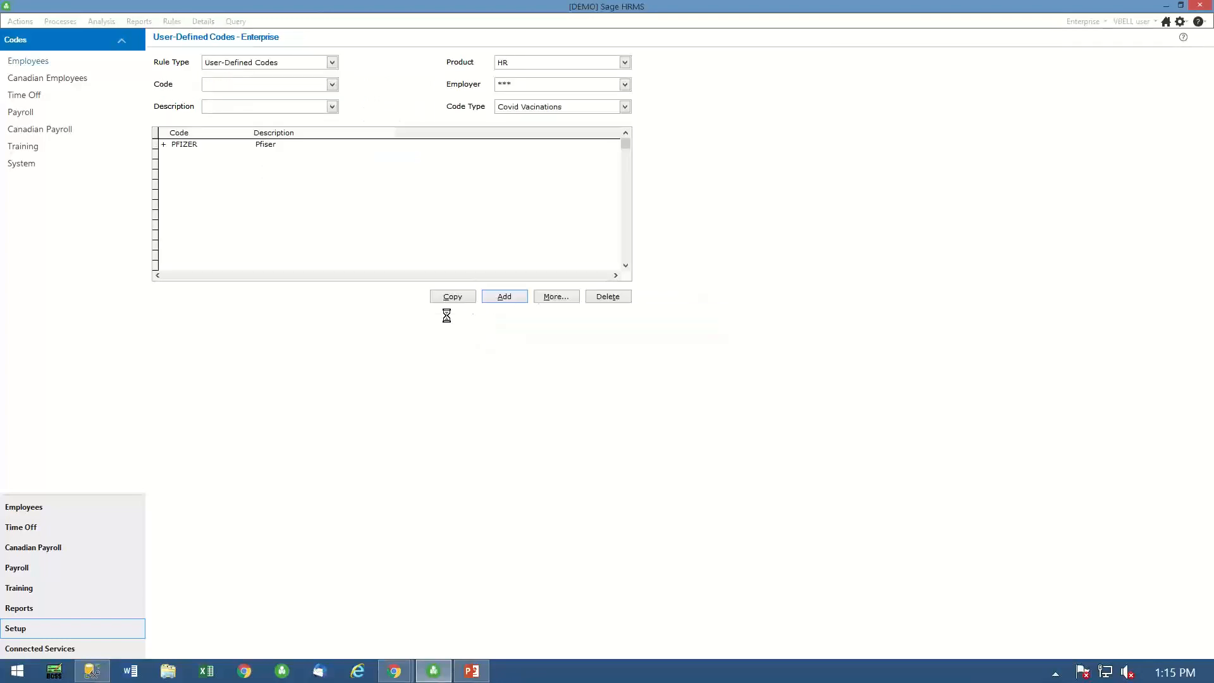
- Add the code MODERNA with the description "Moderna" to the Covid Vacinations codes
click(510, 298)
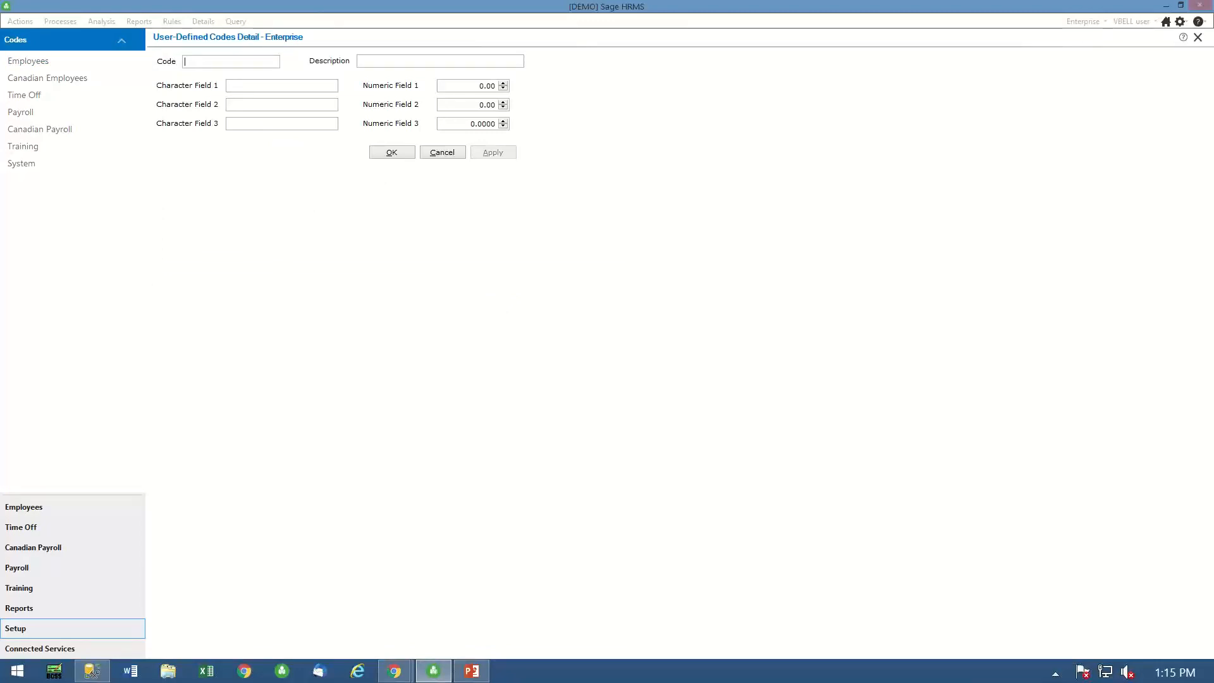
text(MODE)
text(NA)
text(Moderna)
click(404, 153)
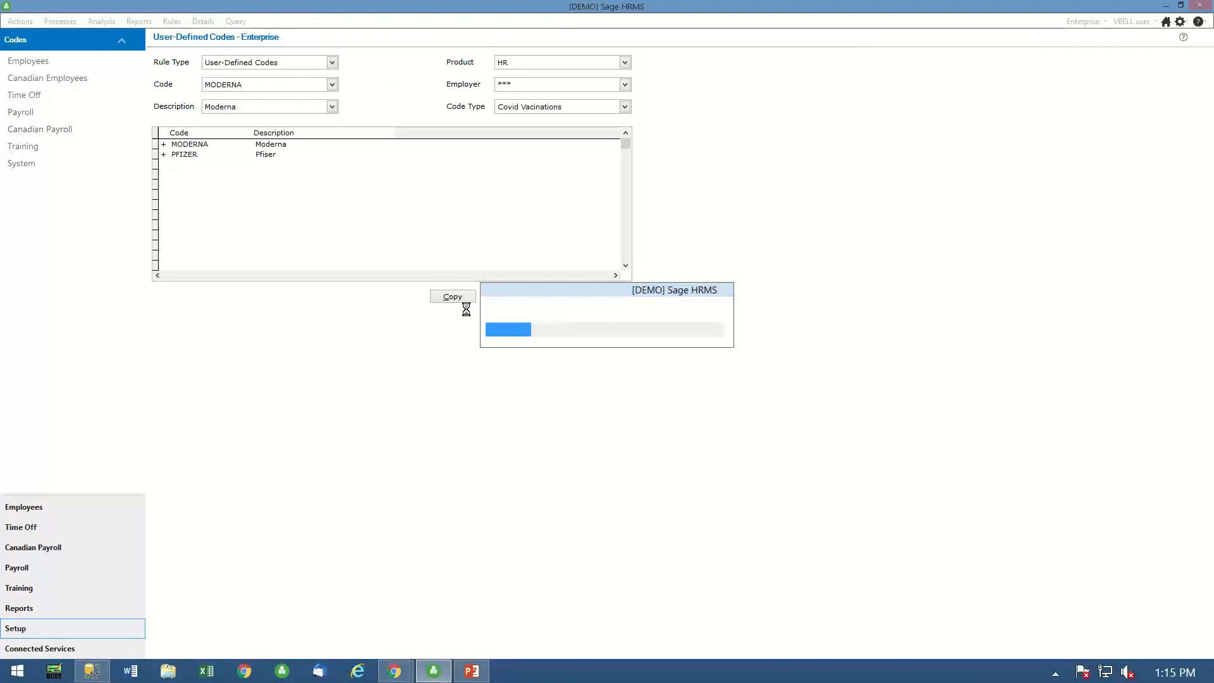
- Add the code JANSSEN with the description "Janssen" to the Covid Vacinations codes
click(506, 297)
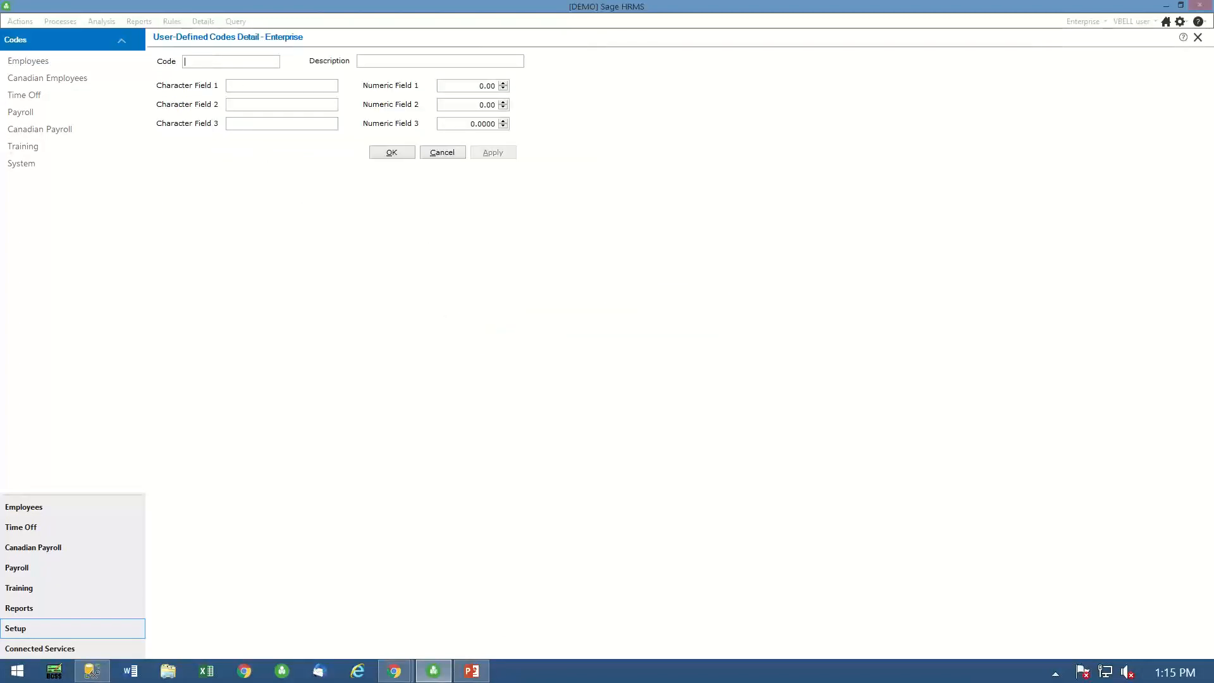
text(JANSSE)
click(358, 61)
text(Jansenn)
key(BackSpace)
key(BackSpace)
key(BackSpace)
text(se)
click(391, 153)
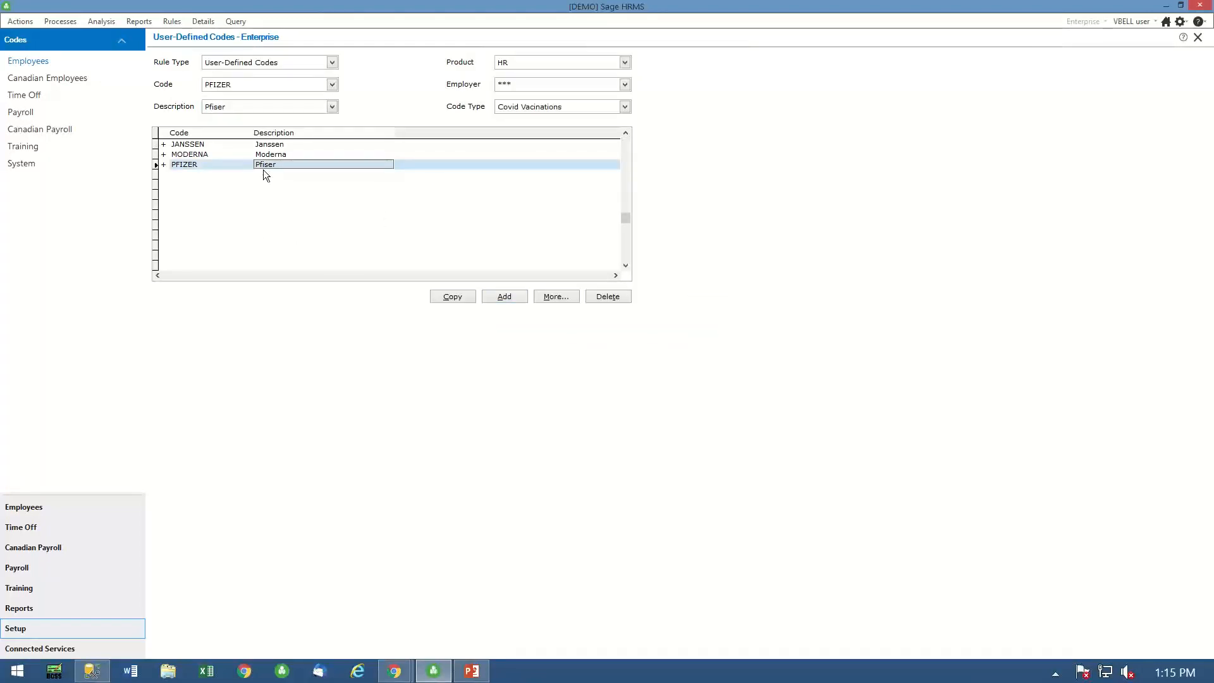
- Correct the description of the PFIZER code to "Pfizer"
click(546, 295)
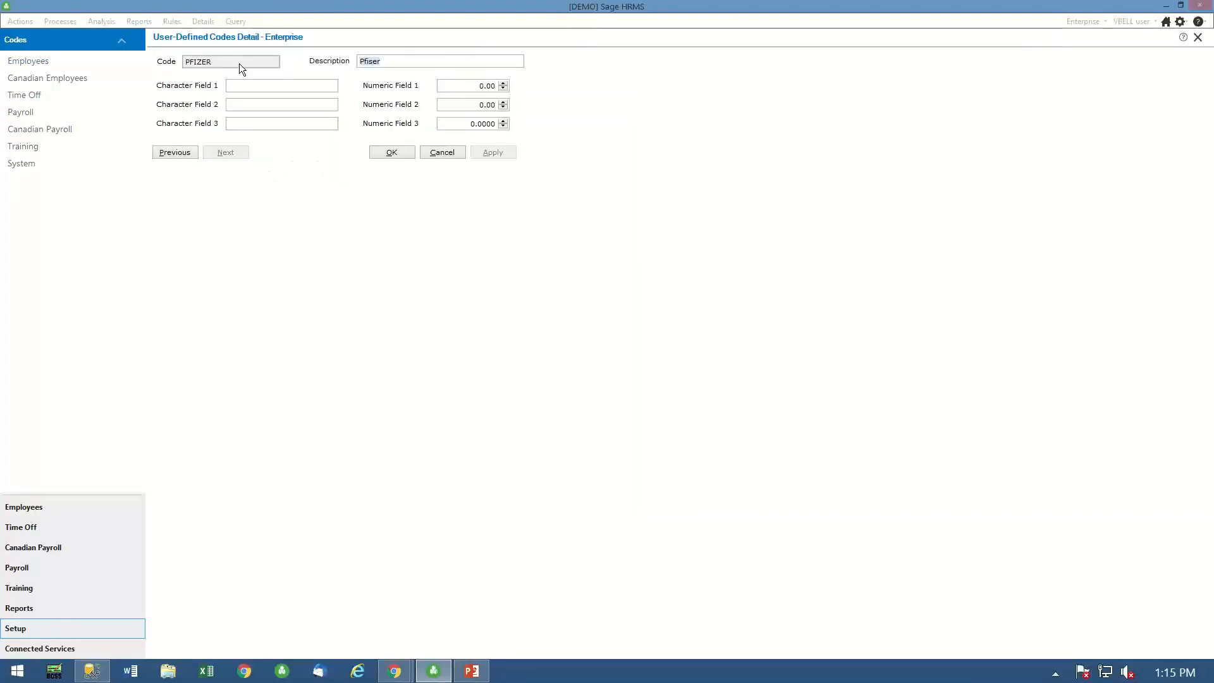
click(380, 59)
key(BackSpace)
text(z)
click(392, 152)
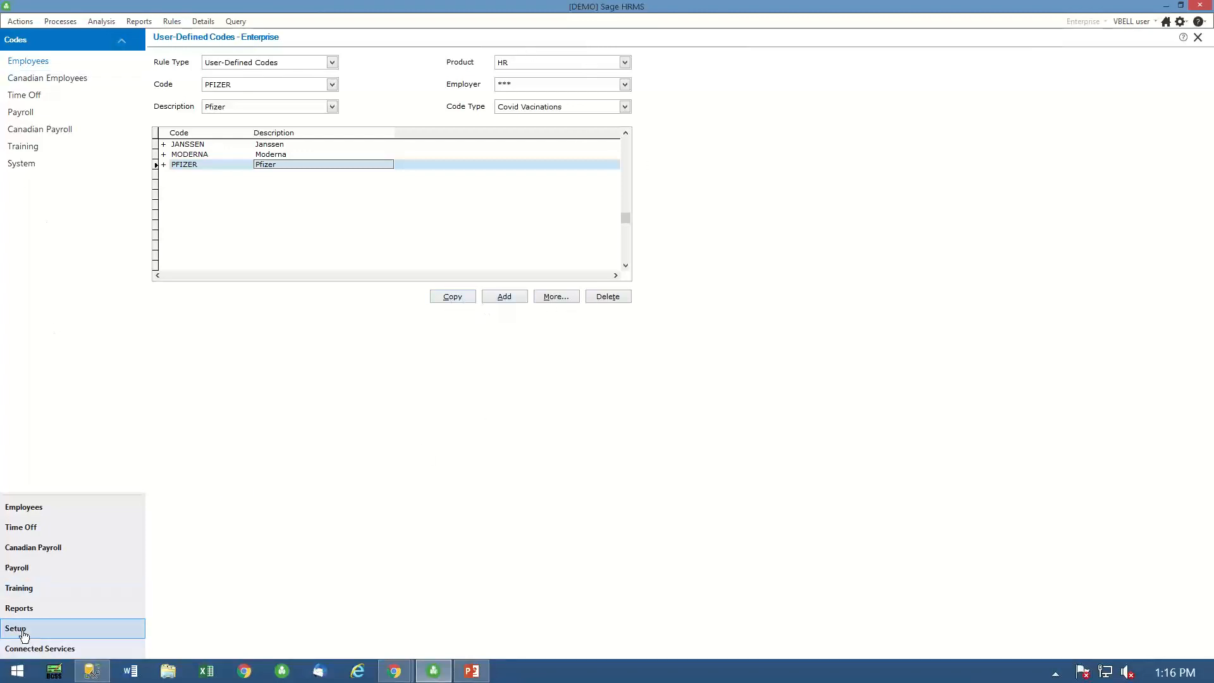
- Open the custom details designer in the system setup, with the Employee detail type's custom details listed
click(18, 162)
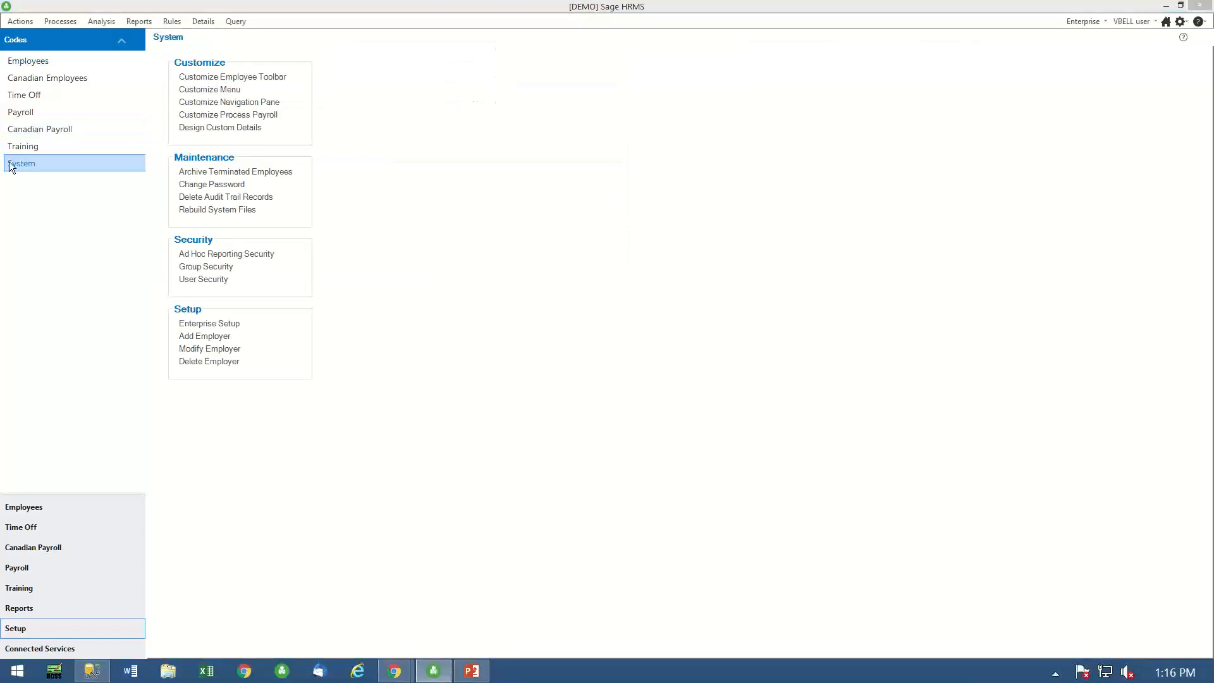
click(47, 78)
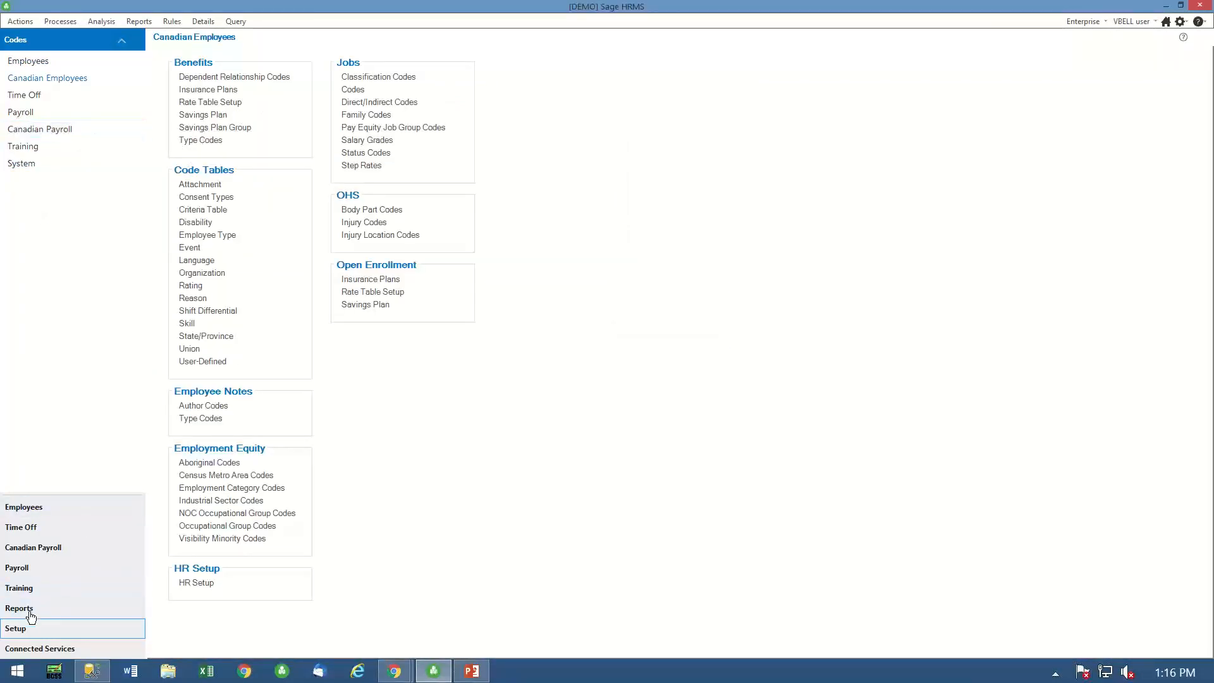
click(24, 162)
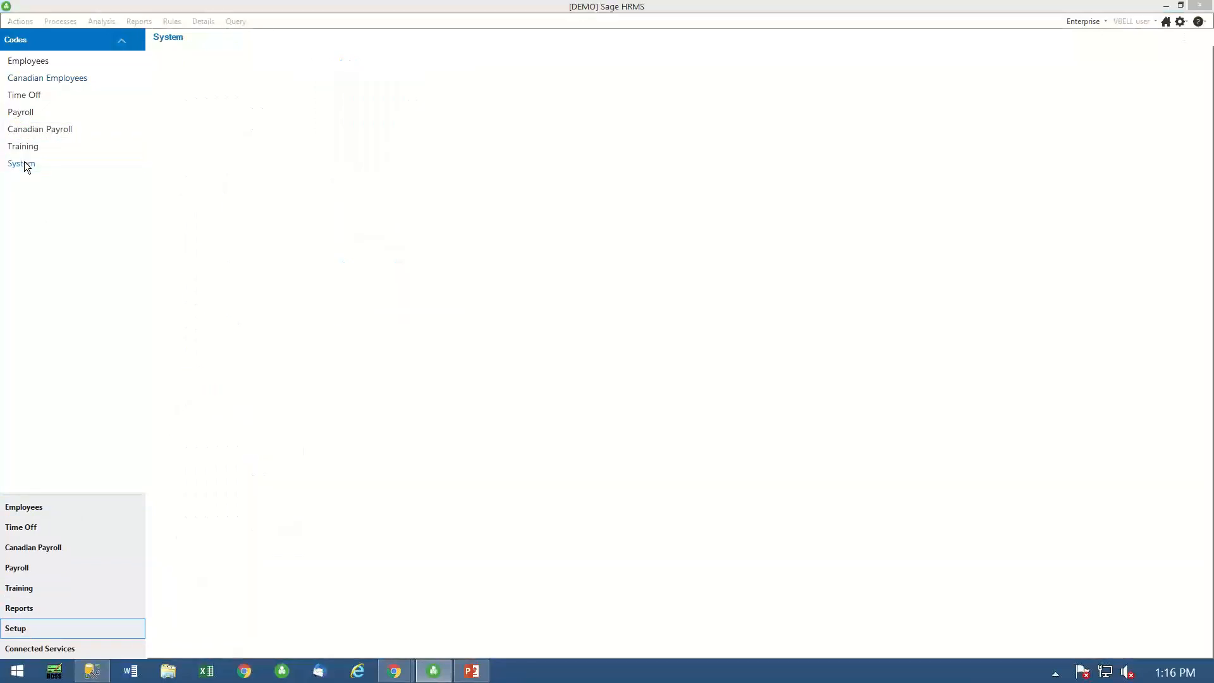
click(211, 128)
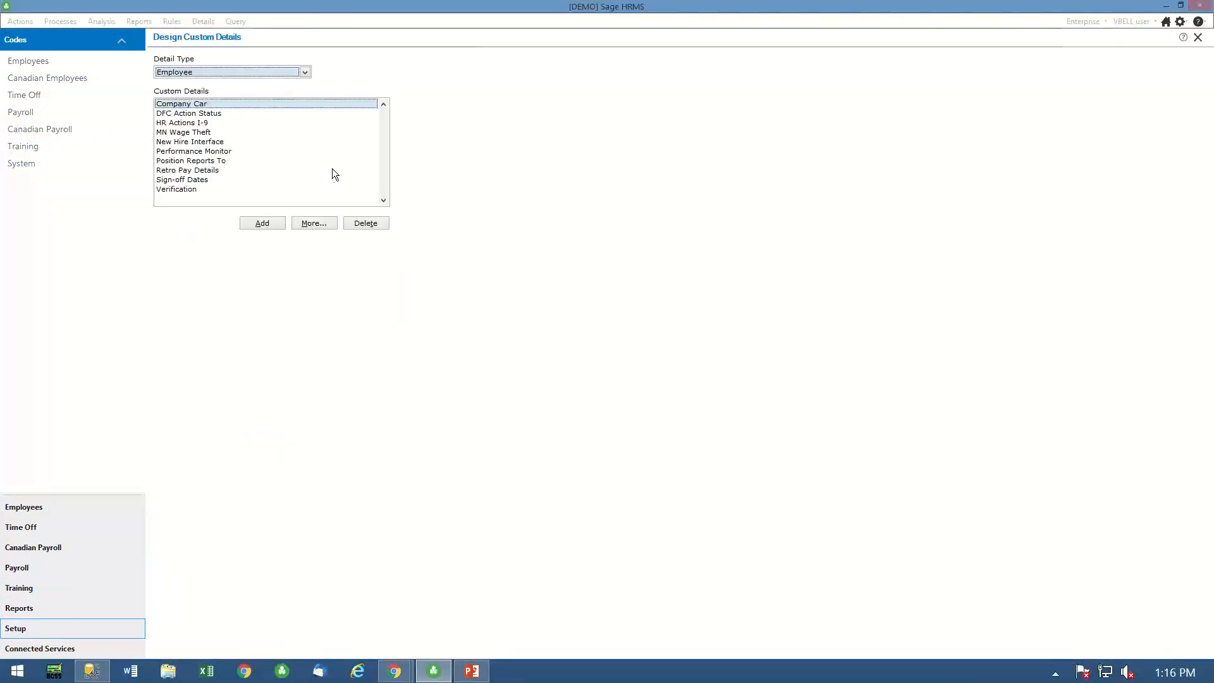
- Create a multi-record employee custom detail named "Weekly Covid Testing"
click(261, 225)
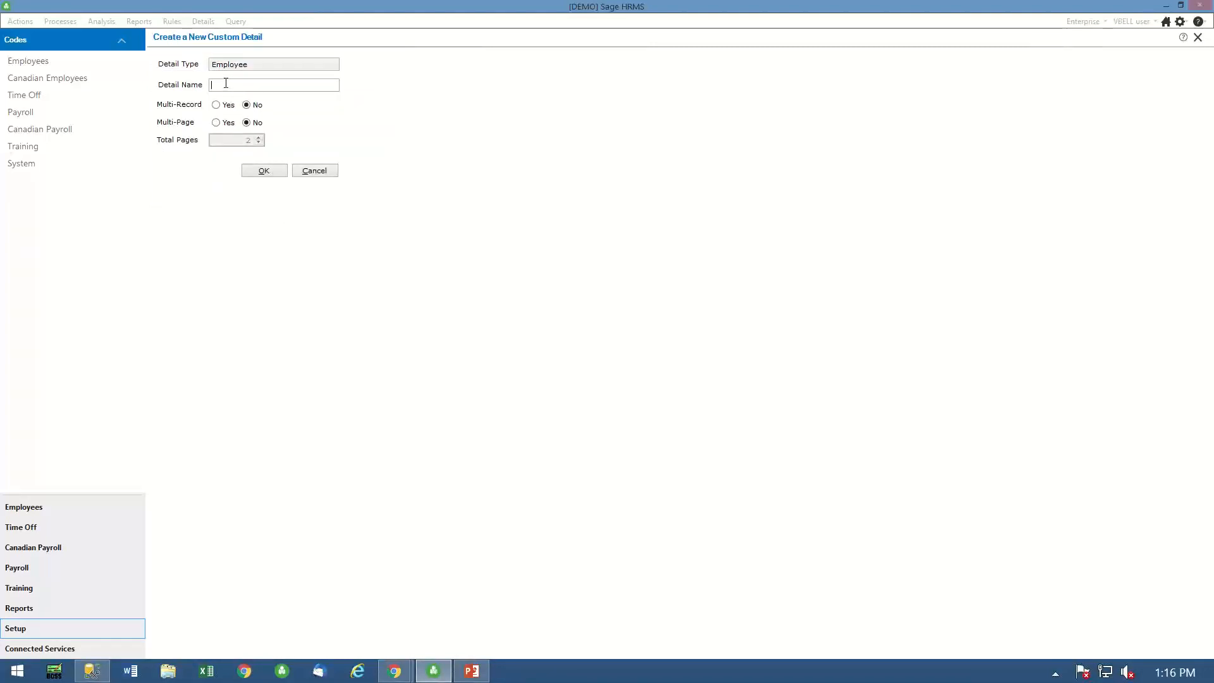
text(Weekly Covid Te)
key(BackSpace)
key(BackSpace)
key(BackSpace)
text(Testing)
click(217, 106)
click(271, 172)
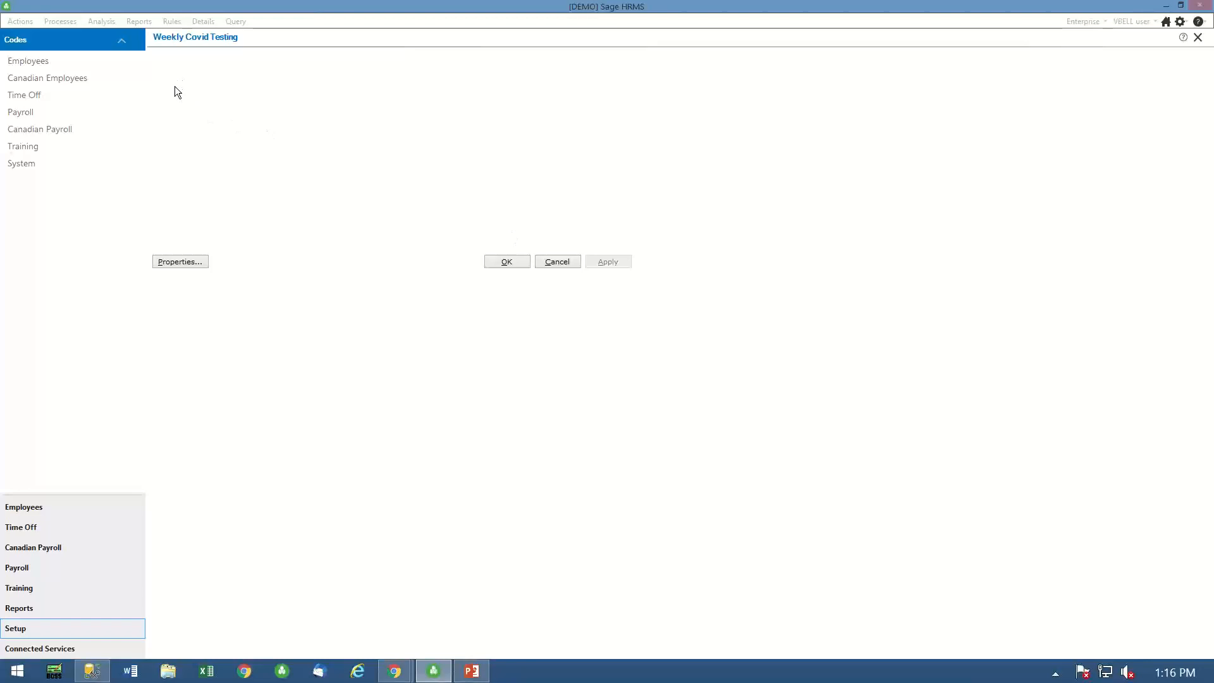
- Add an employee custom field titled "Test Date" to the Weekly Covid Testing detail, with database field CVTESTDT and data type Date
click(204, 221)
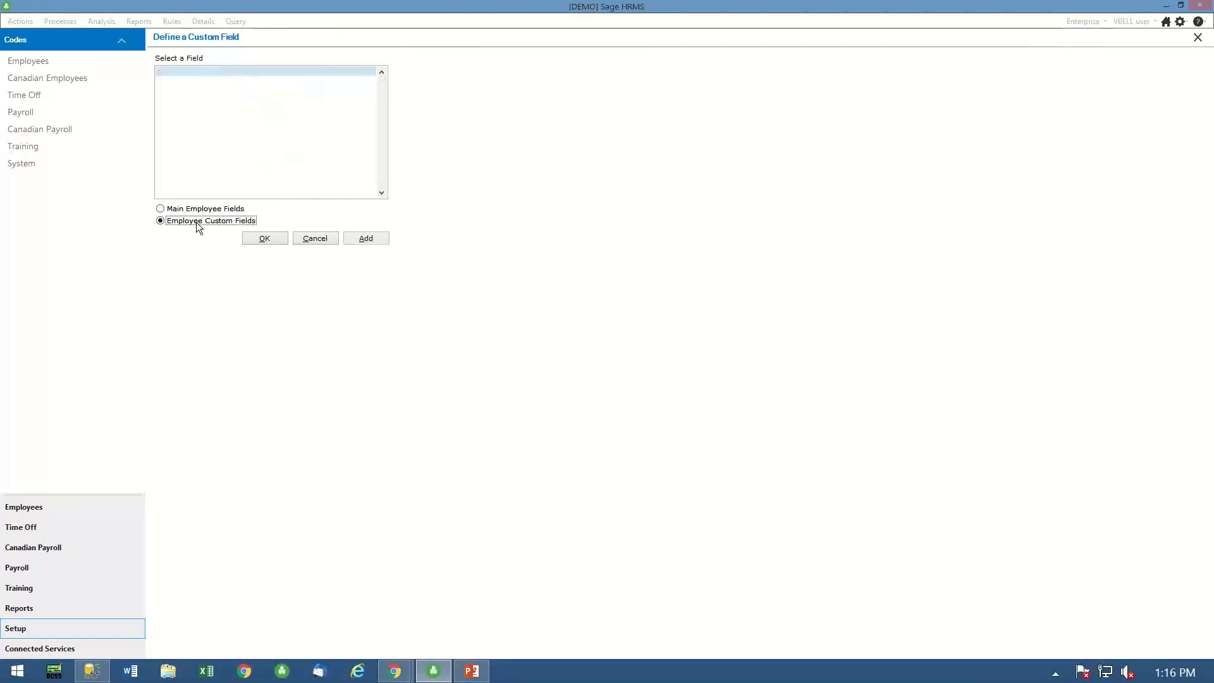
click(265, 238)
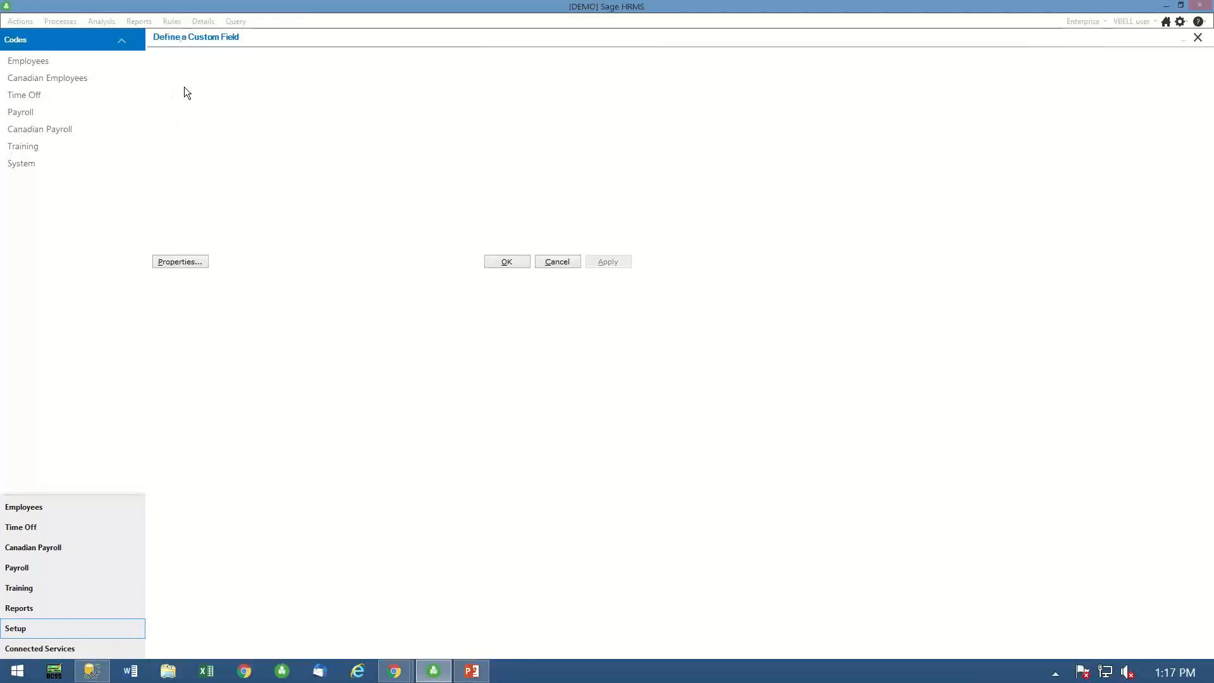
click(181, 222)
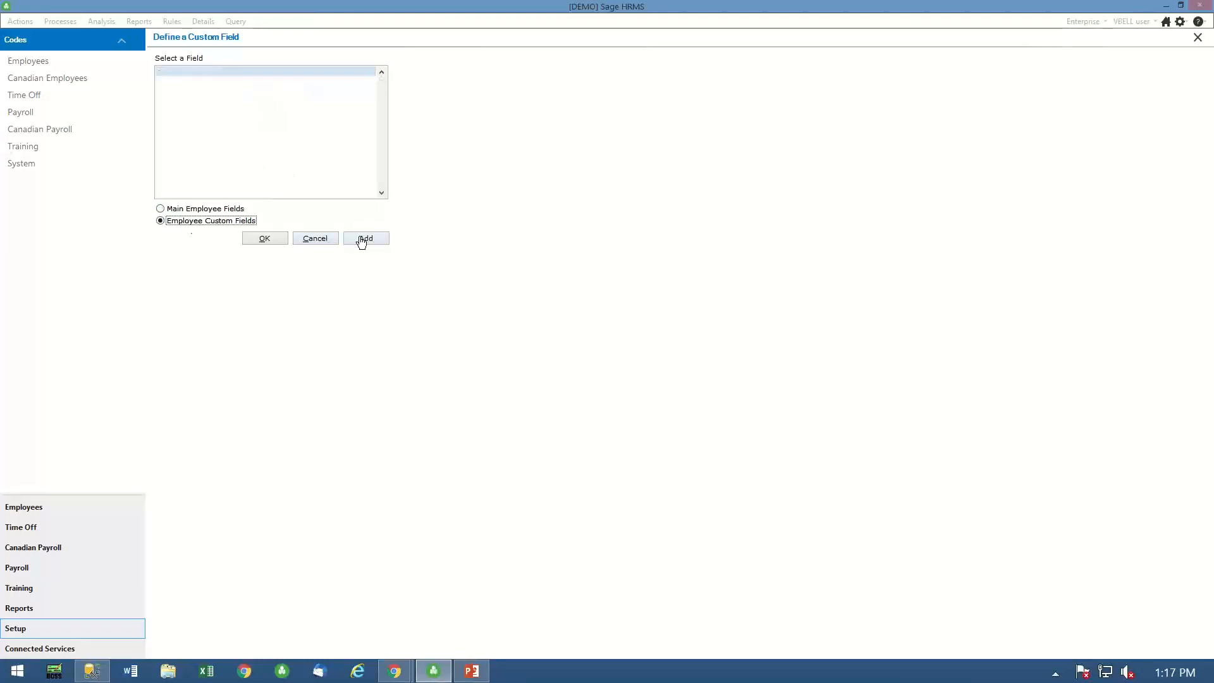
click(366, 238)
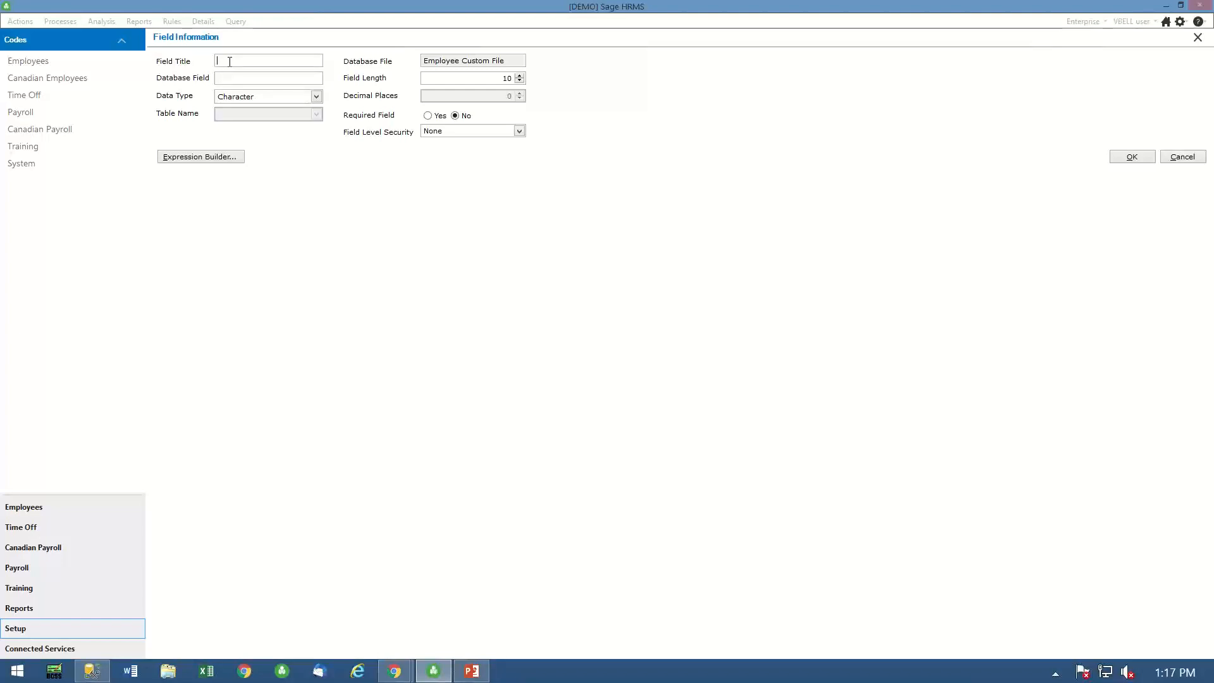
text(Test Date)
text(TESTDA)
key(BackSpace)
key(BackSpace)
key(BackSpace)
key(BackSpace)
key(BackSpace)
key(BackSpace)
text(CVTESTD)
click(318, 96)
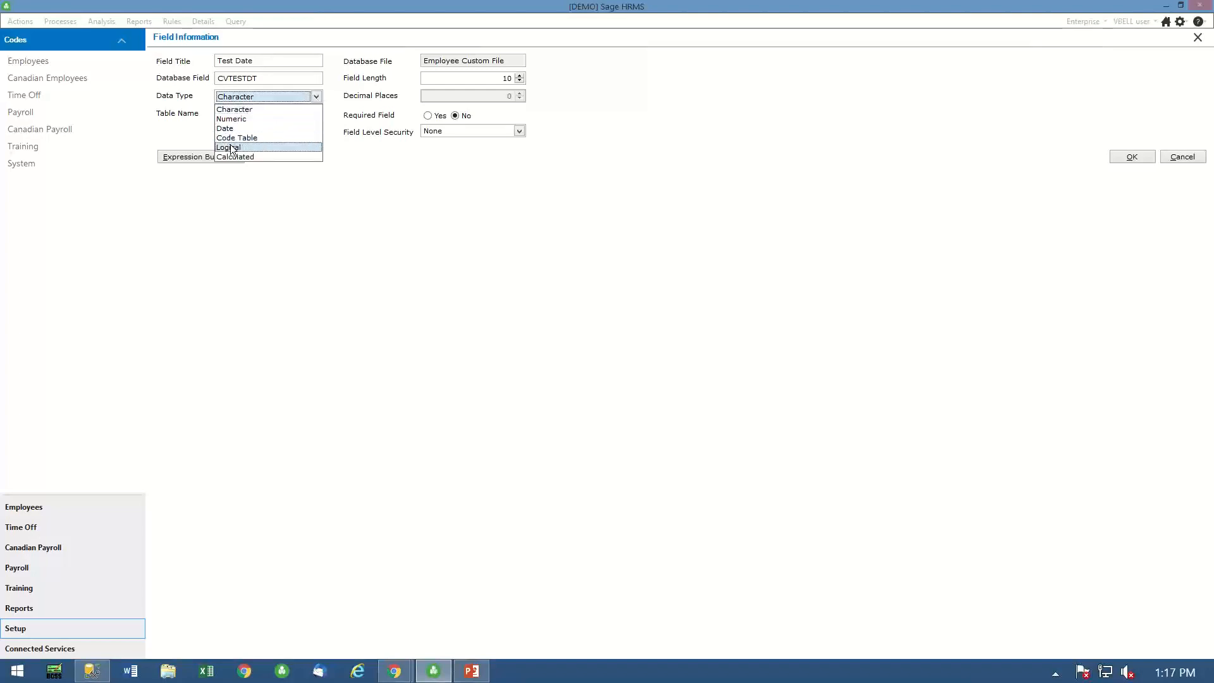
click(229, 131)
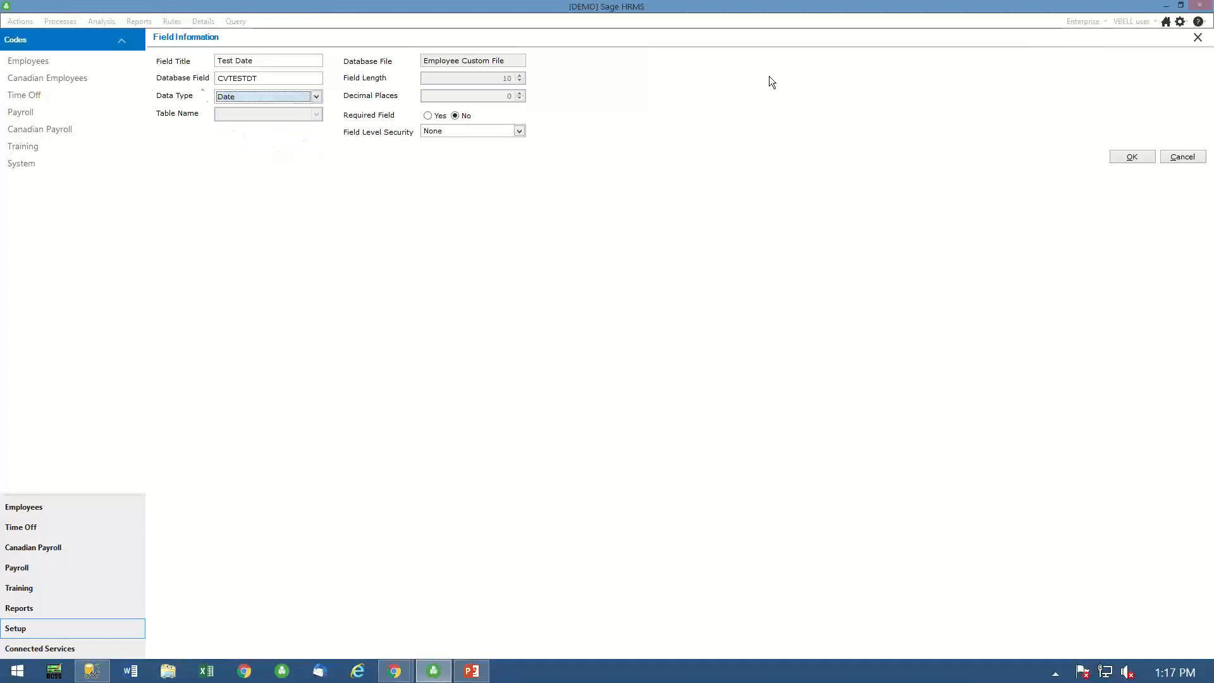
click(1139, 156)
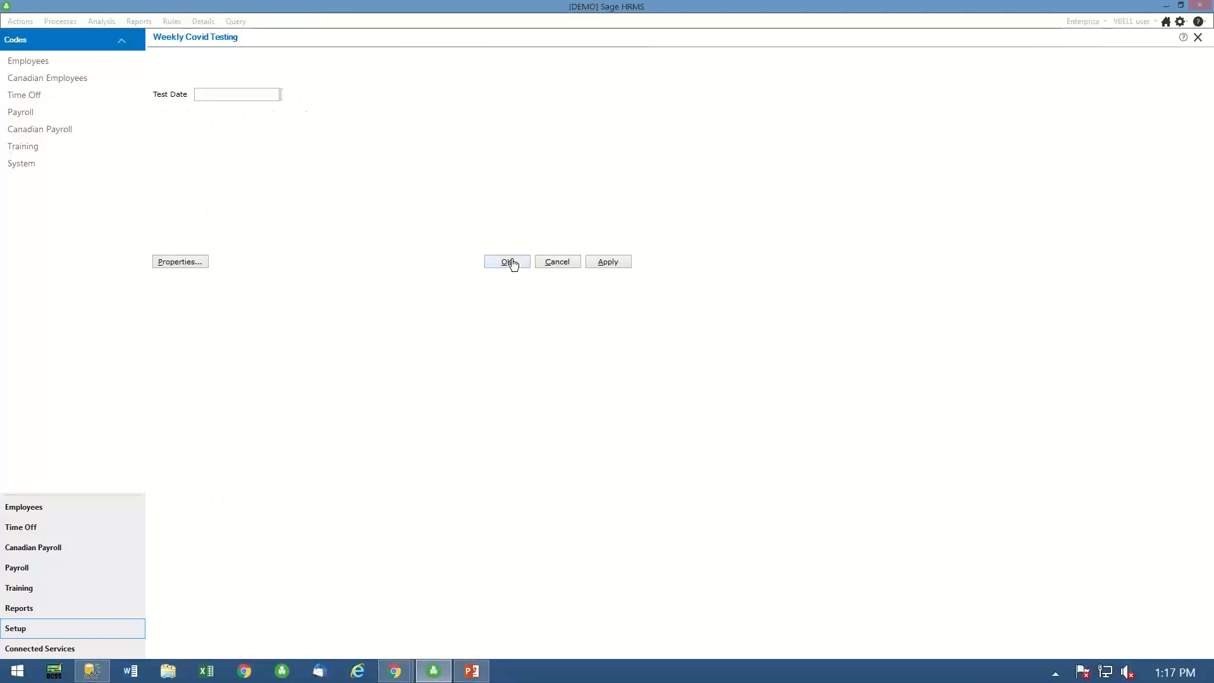
- Start a second employee custom field on the Weekly Covid Testing detail, titled "Test Result" with database field CVTSTRST
click(181, 261)
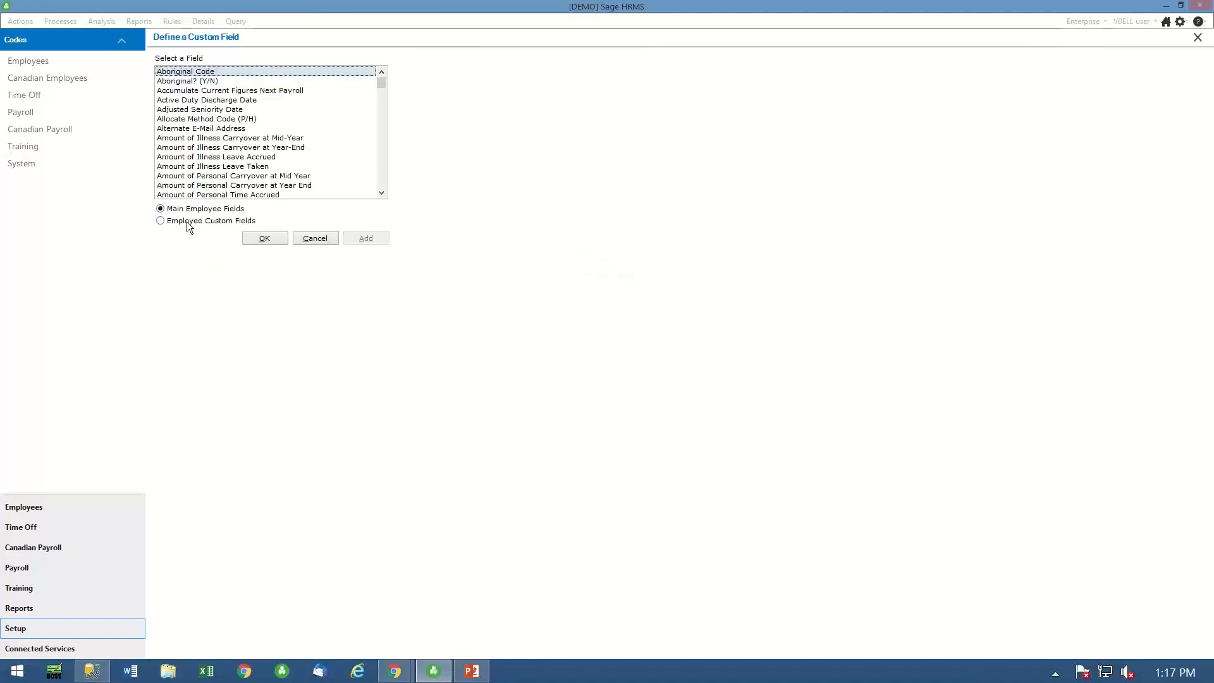
click(187, 222)
click(373, 238)
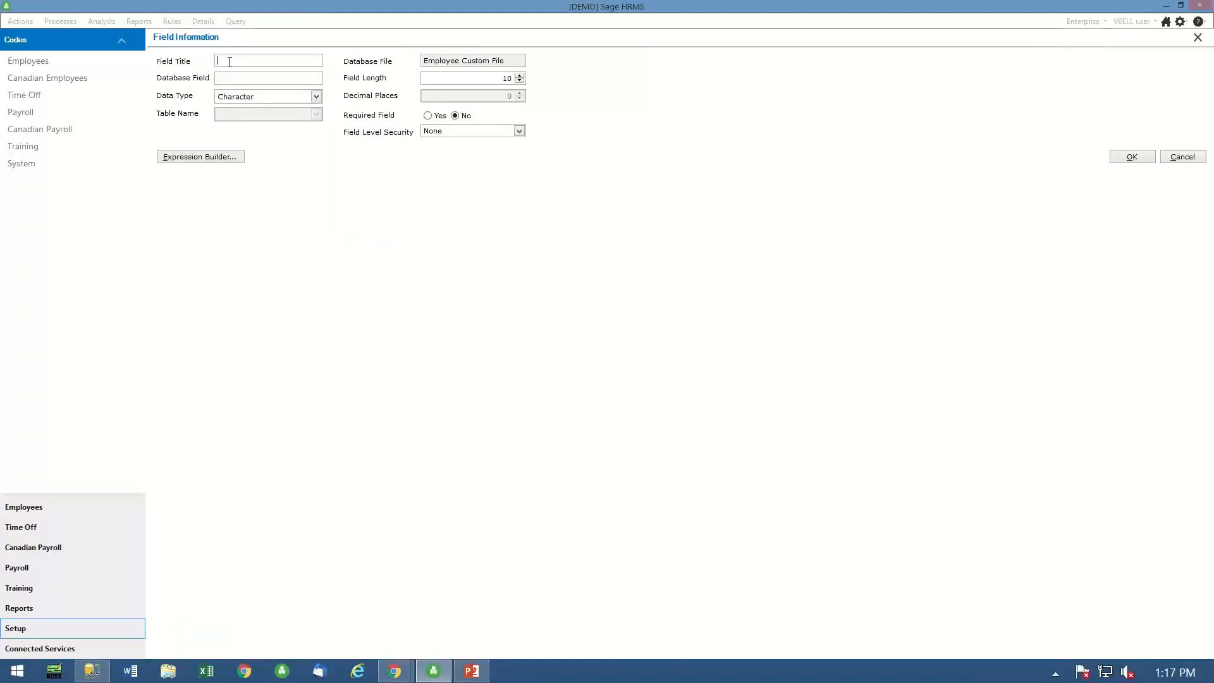
text(Test Result)
click(275, 77)
text(CVTE)
key(BackSpace)
text(STRST)
- Make Test Result a Code Table field using the Weekly Covid Testing table, and save the field and the custom detail
click(315, 96)
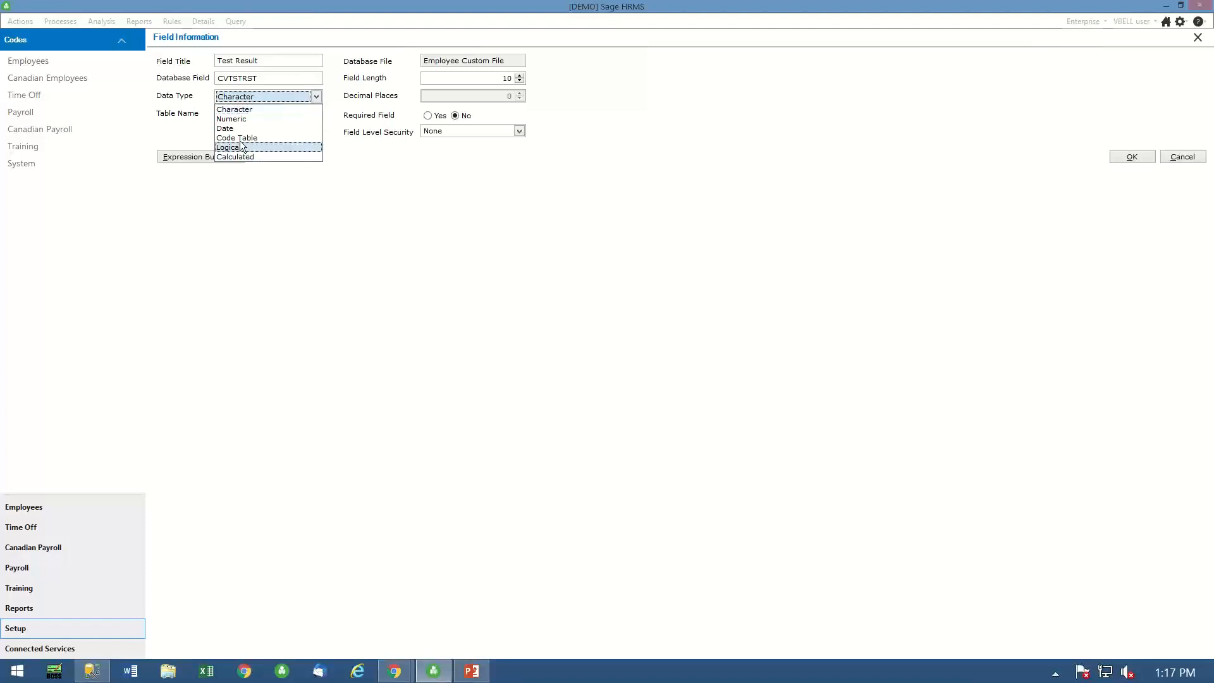
key(Escape)
key(Down)
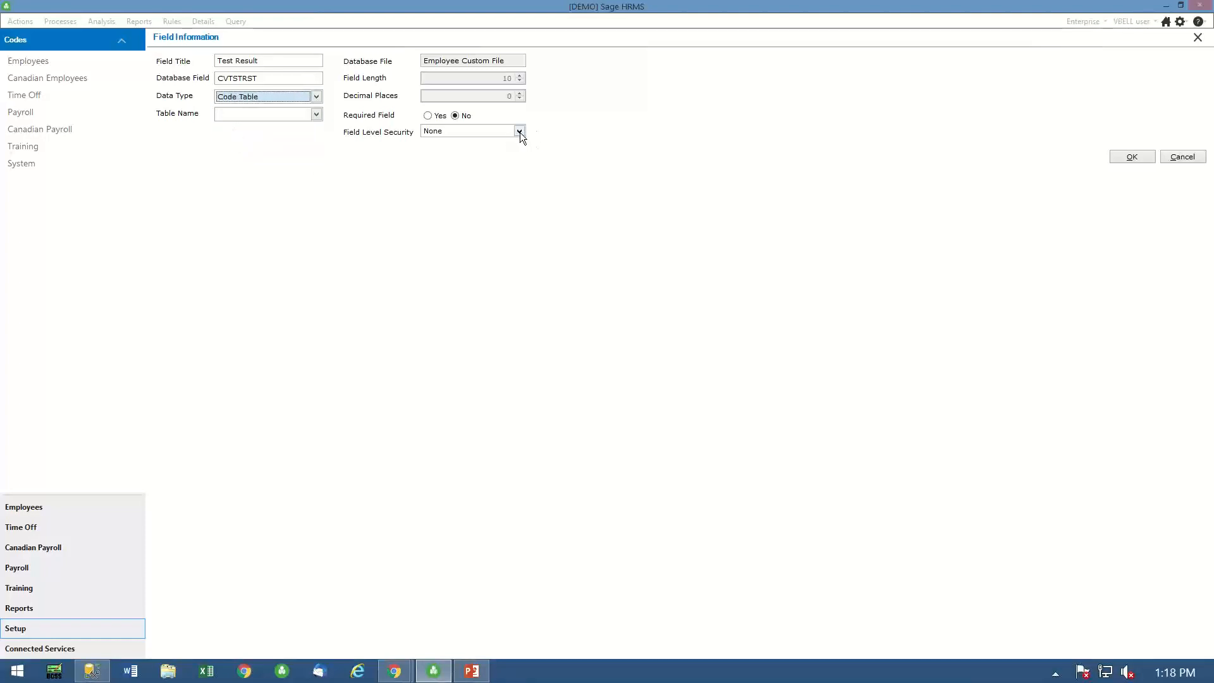
click(318, 113)
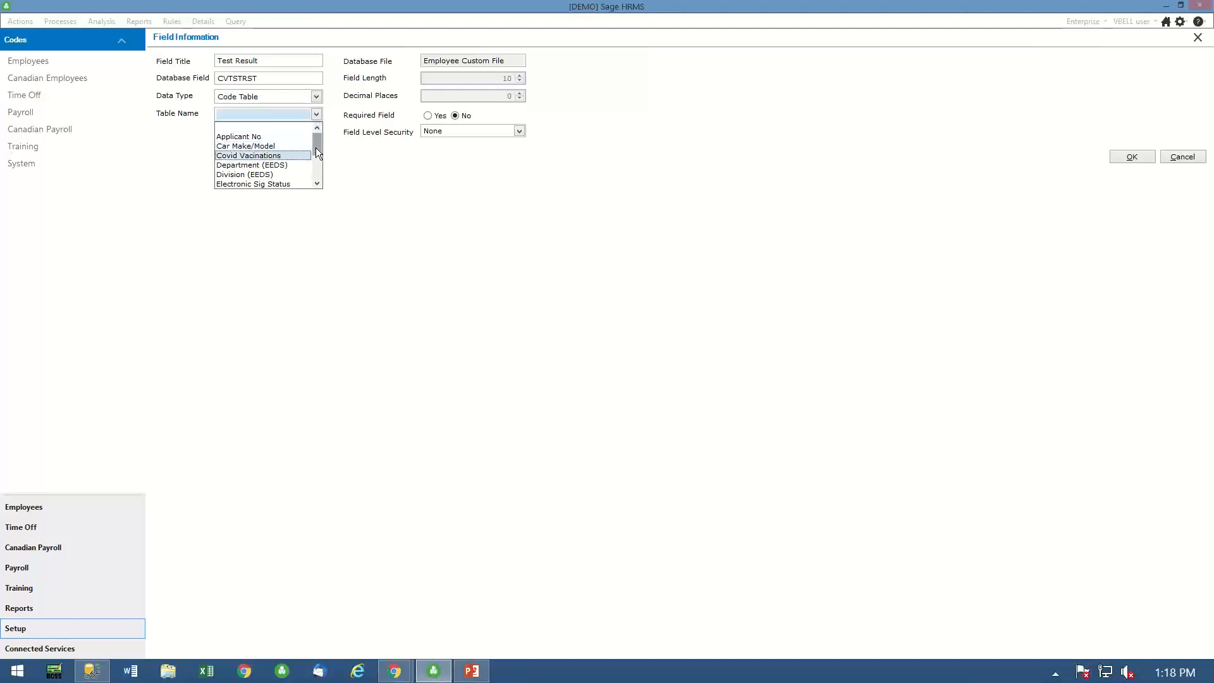
drag(316, 154, 317, 179)
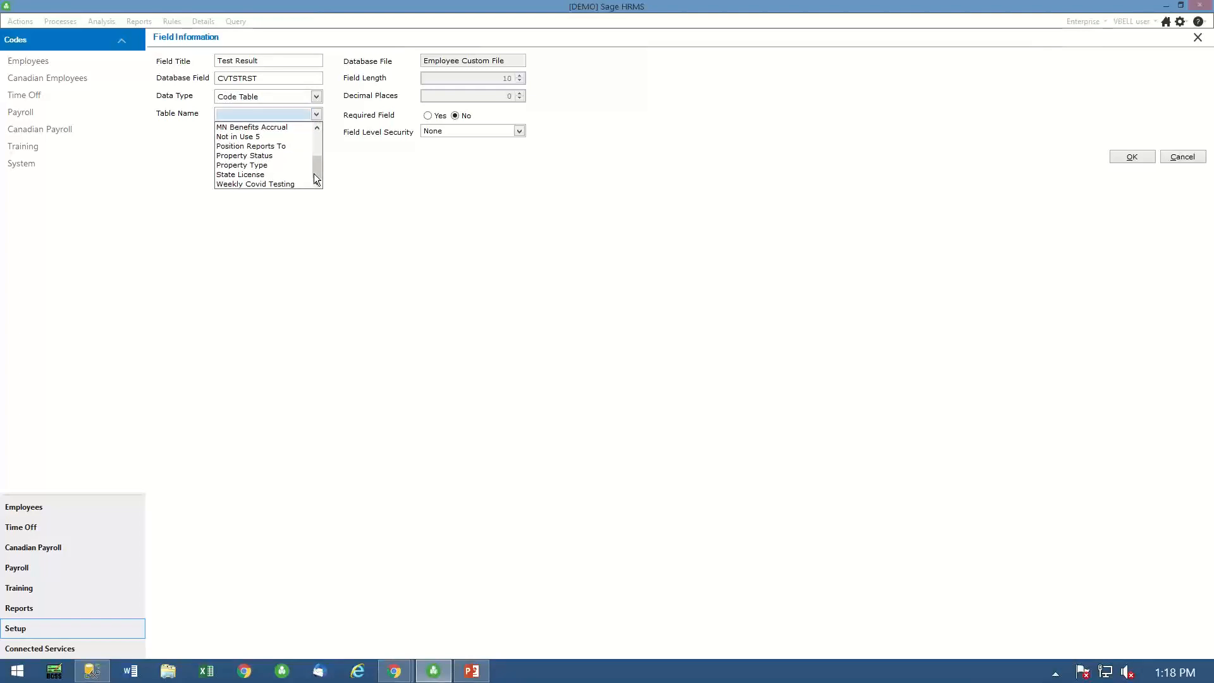
click(268, 182)
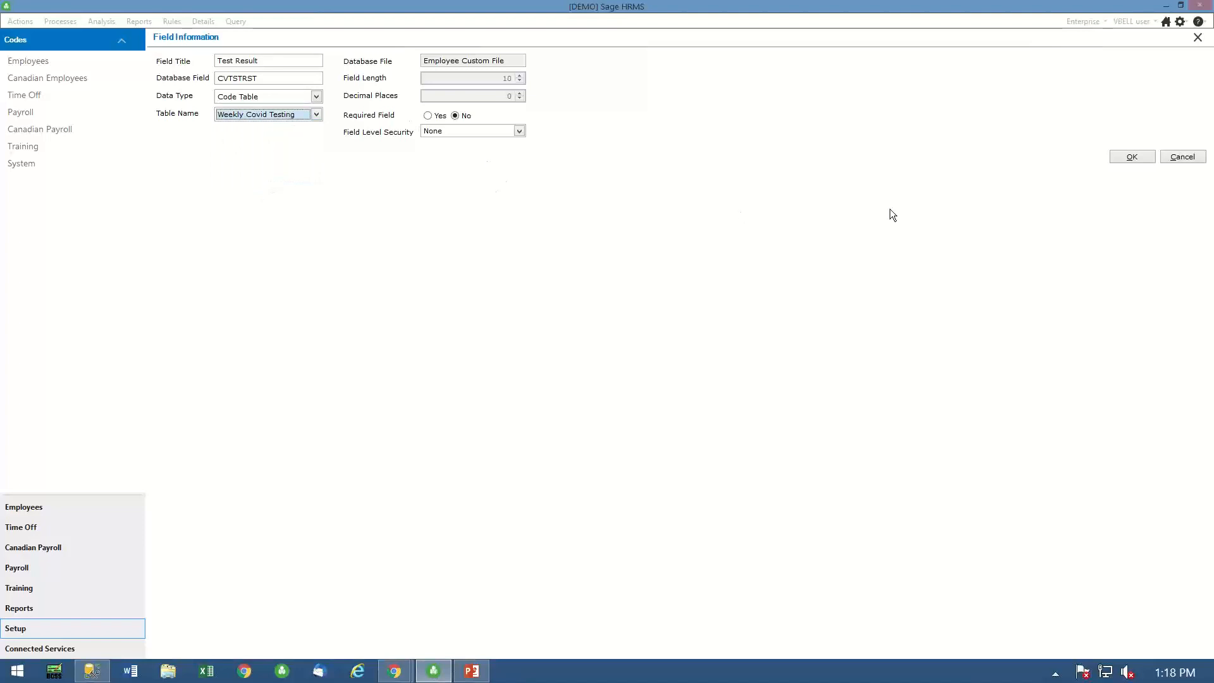
click(1131, 157)
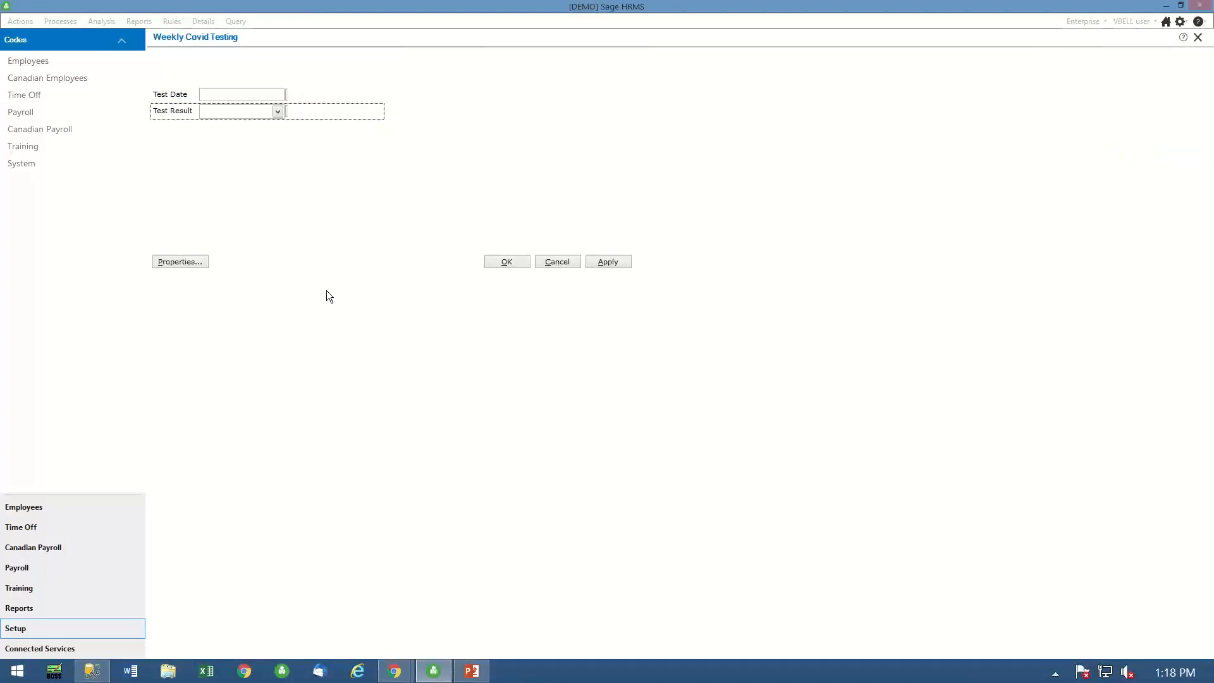
click(513, 262)
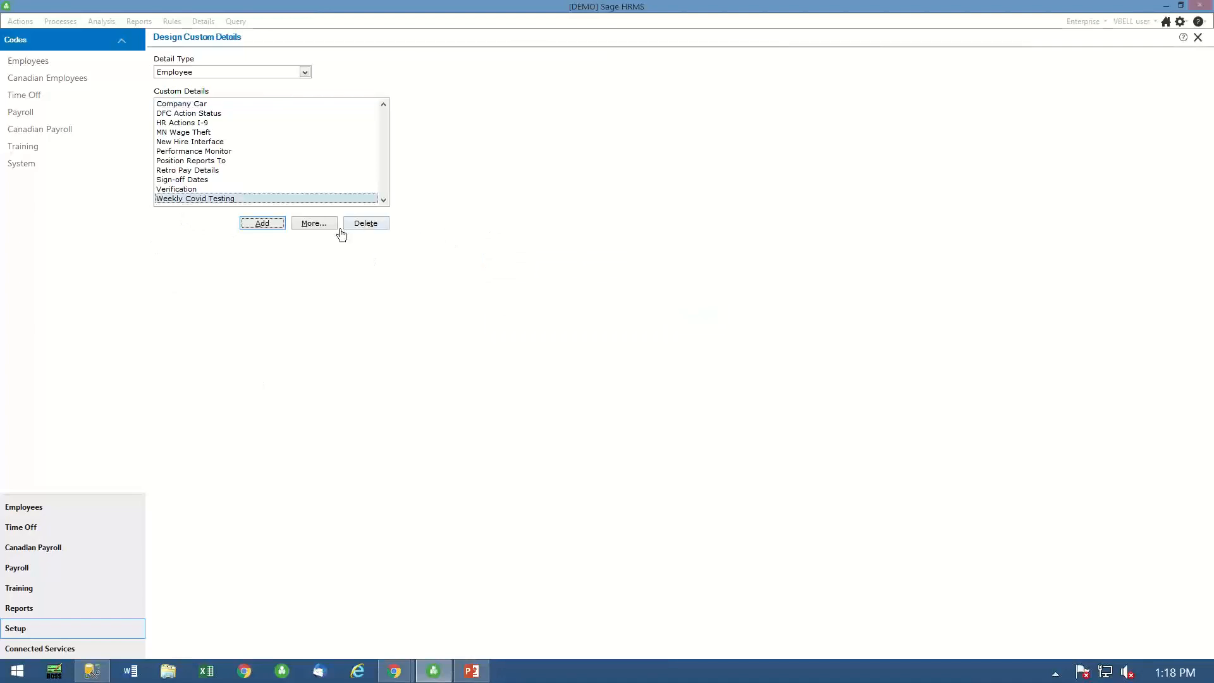
- Create a single-record employee custom detail named "Covid Vaccine Status"
click(262, 225)
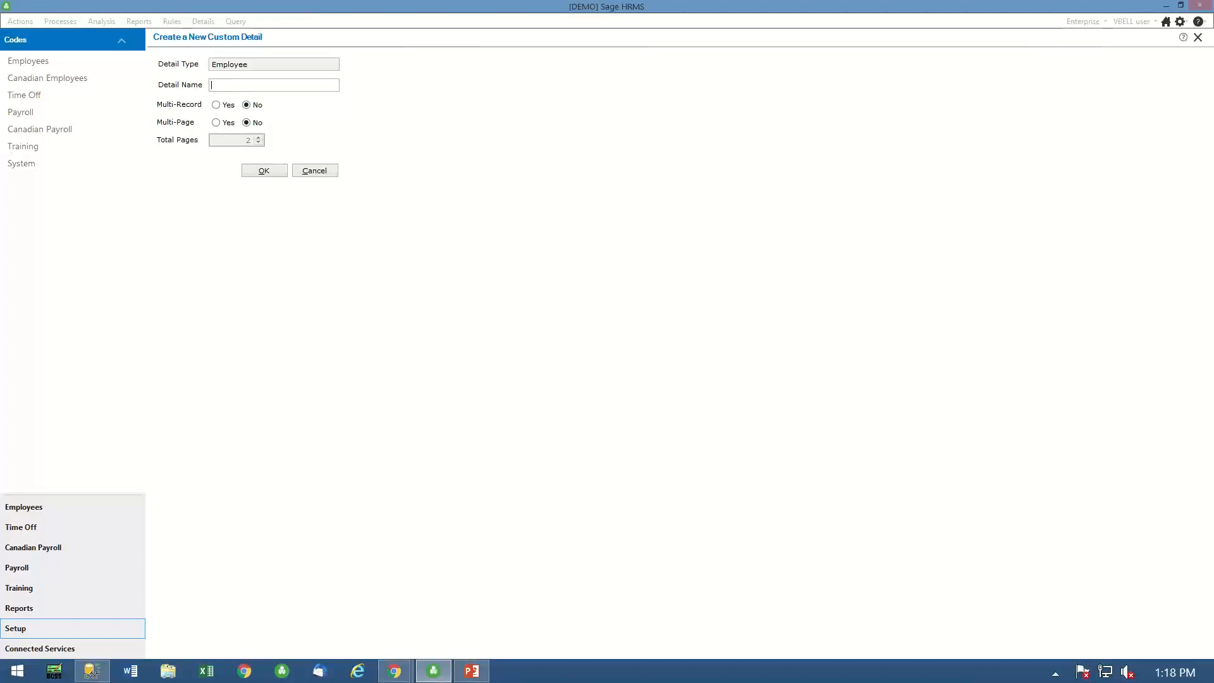
text(Covid Vaccines)
key(BackSpace)
text(Status)
click(263, 172)
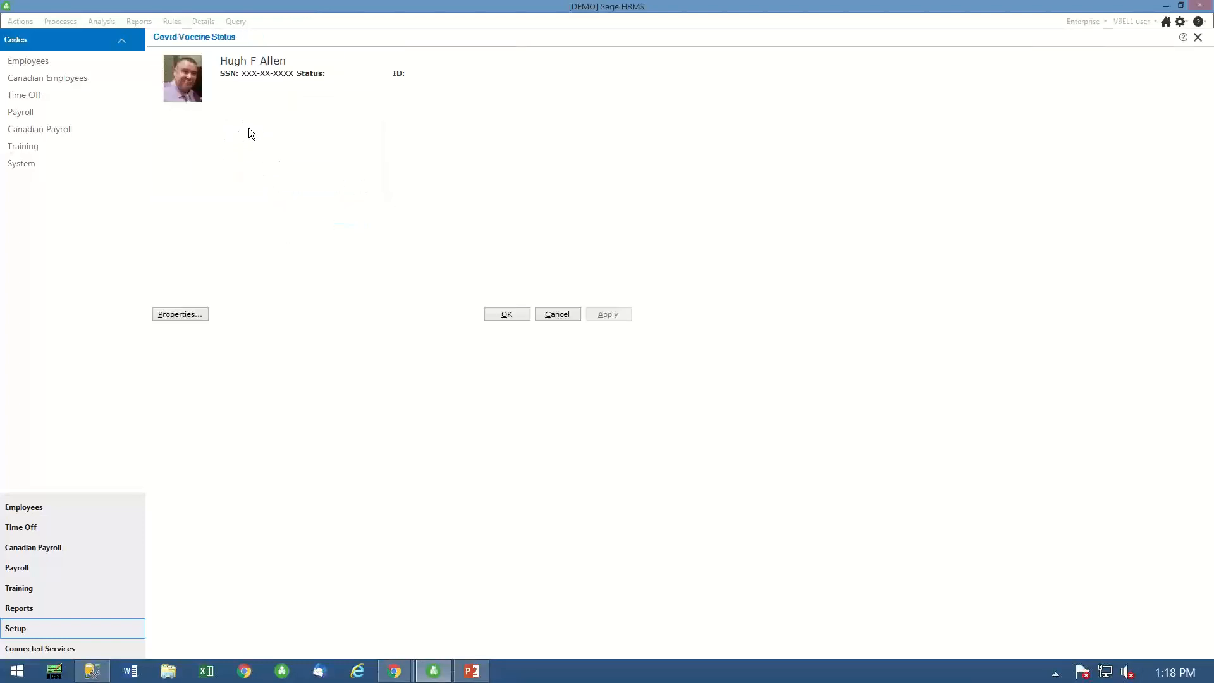
- Add an employee custom field titled "1st Dose Date" to the Covid Vaccine Status detail, with database field CV1ST and data type Date
click(192, 220)
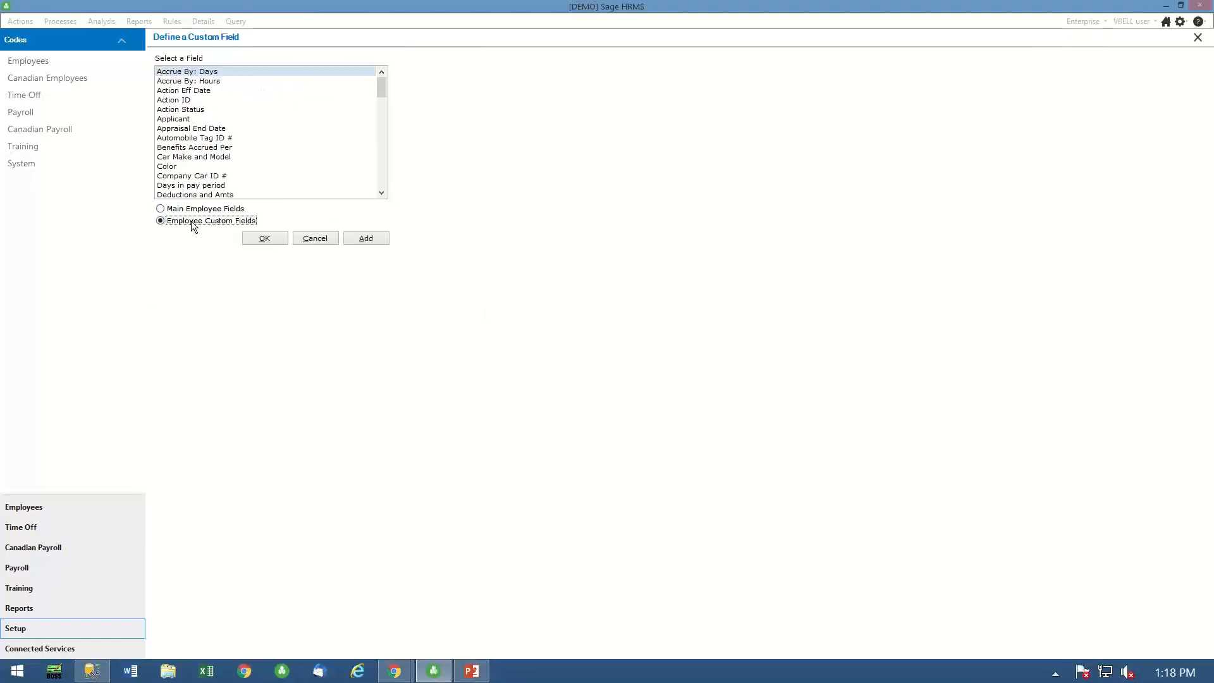
click(368, 241)
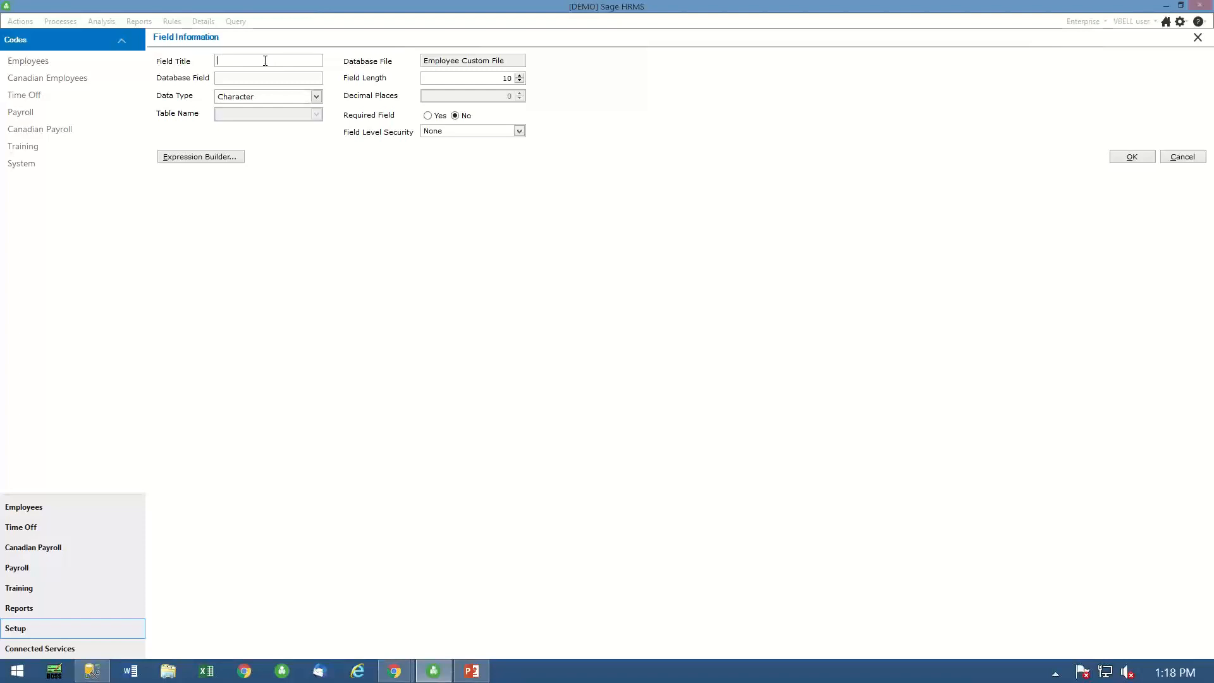
text(1st Dose Date)
click(236, 79)
key(Delete)
text(1)
click(232, 77)
text(CV1ST)
click(315, 96)
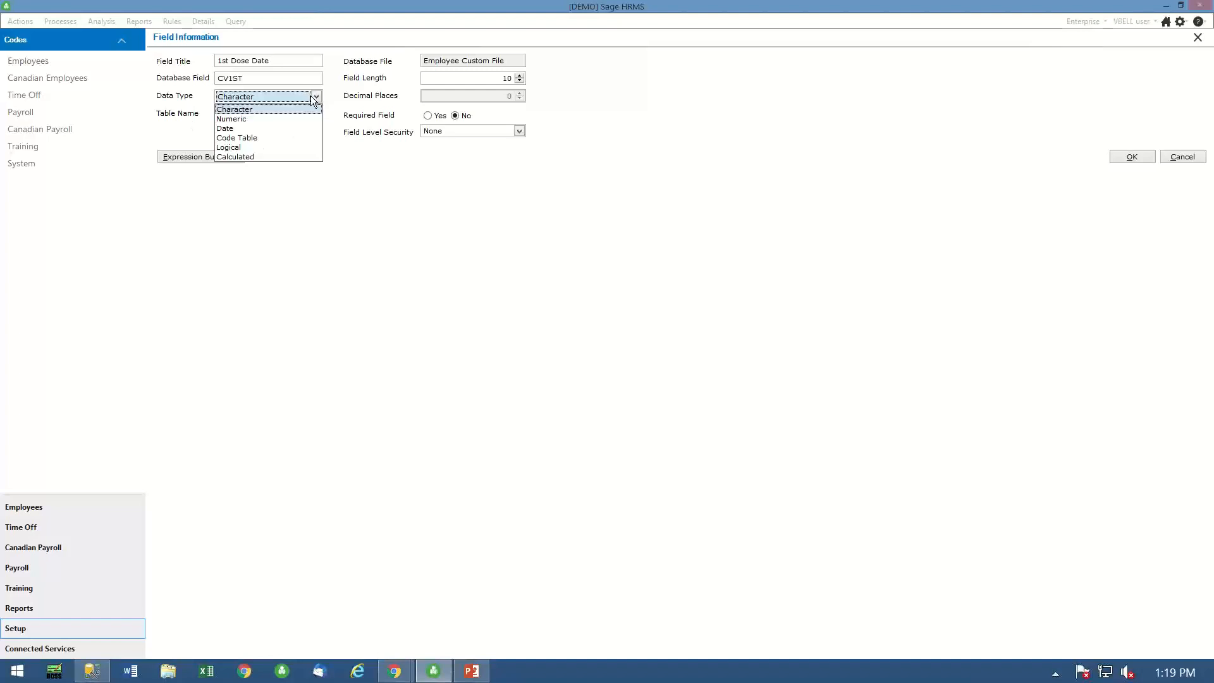
click(227, 129)
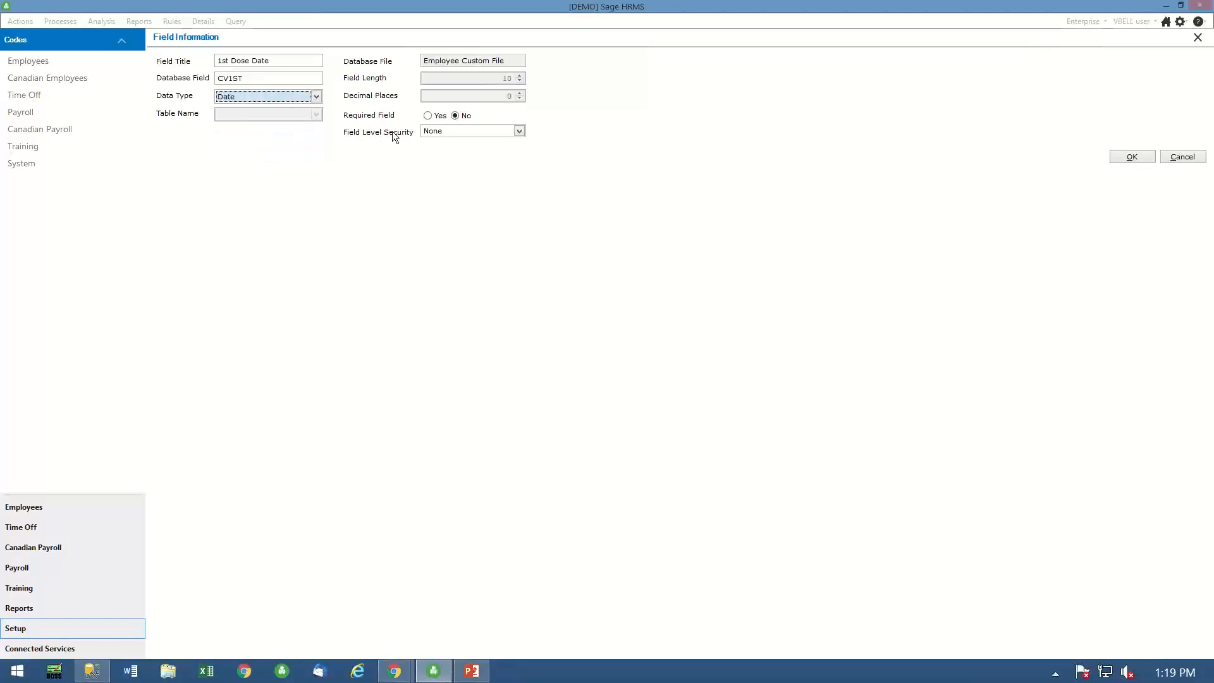
click(1125, 159)
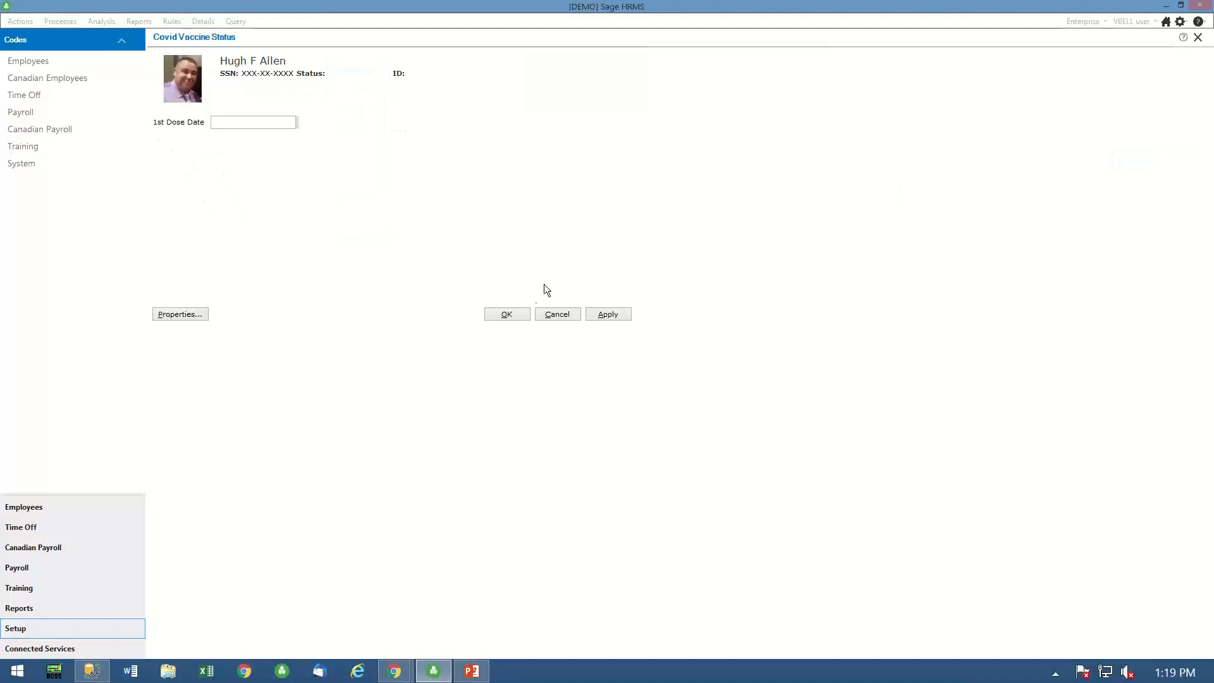
- Add an employee custom field titled "2nd Dose Date" below the first dose date, with database field CV2ND and data type Date
double_click(173, 140)
click(187, 220)
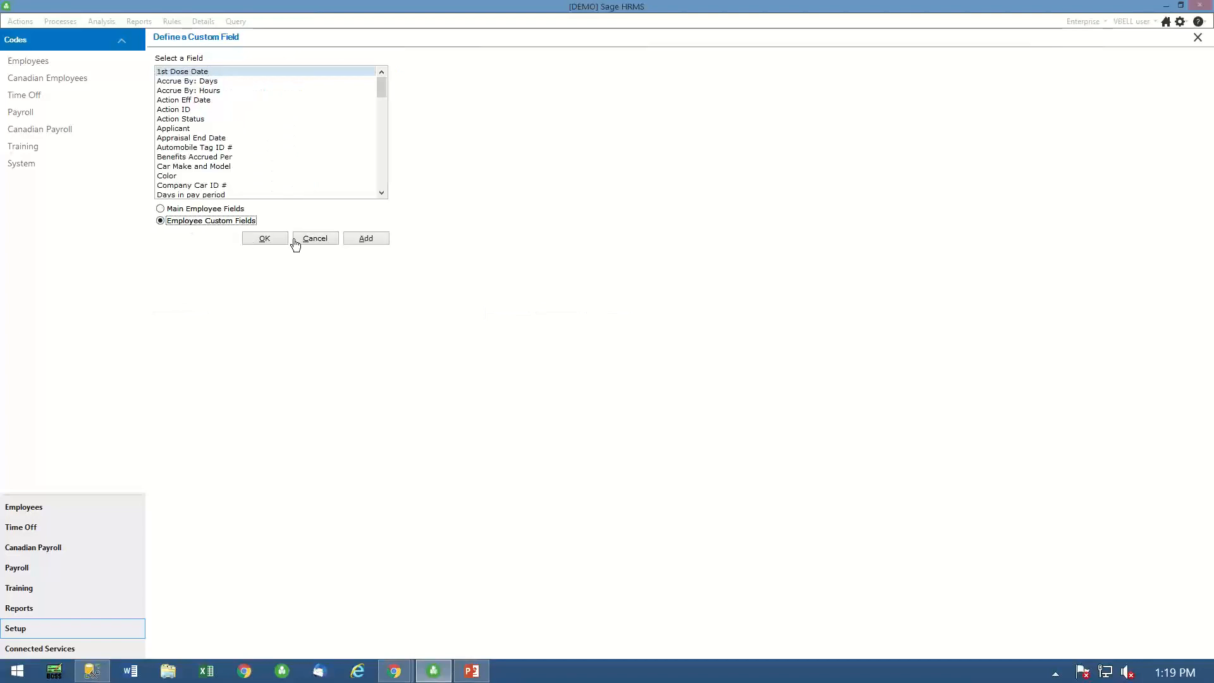
click(368, 239)
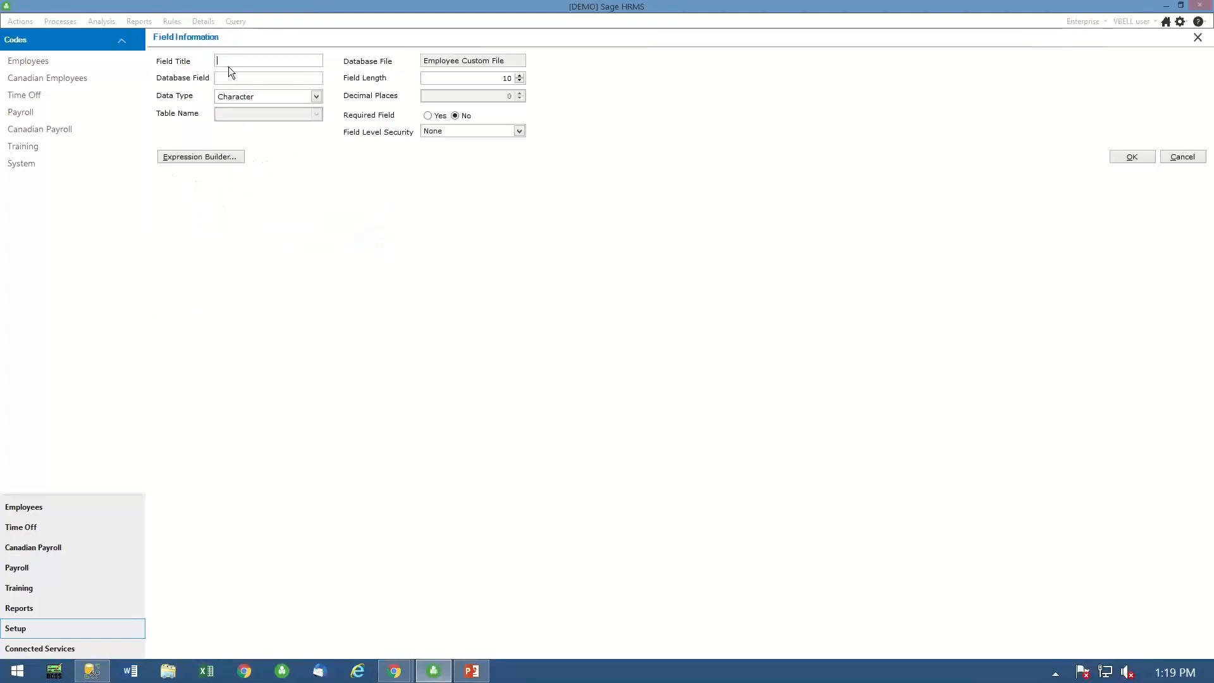
text(@nd Da)
key(BackSpace)
key(BackSpace)
key(BackSpace)
key(BackSpace)
key(BackSpace)
key(BackSpace)
text(2nd Doese DateCV2ND)
click(316, 97)
click(237, 126)
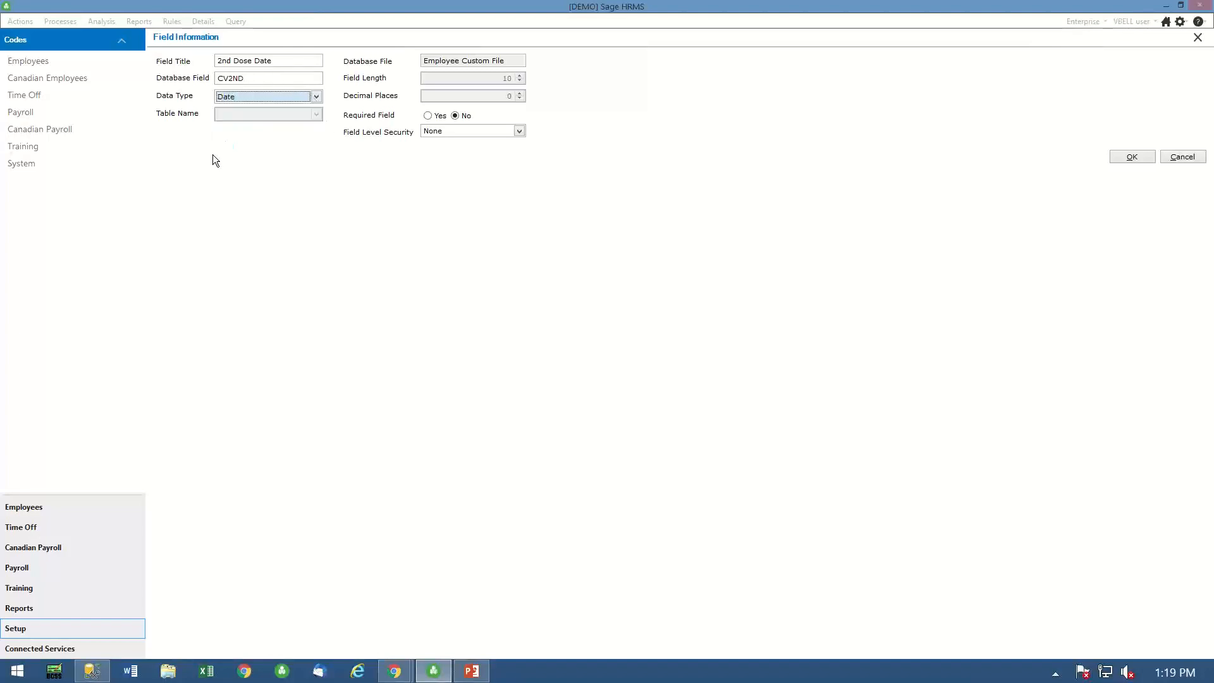
click(1131, 162)
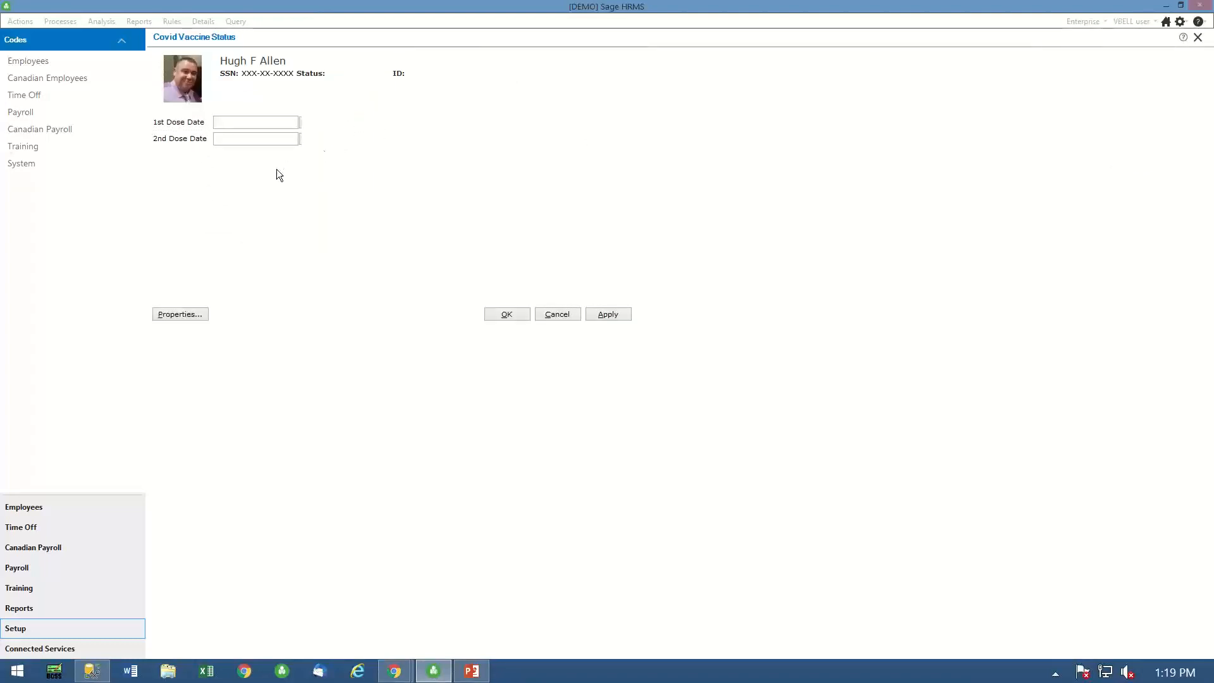
- Add an employee custom field titled "Booster Date" to the Covid Vaccine Status detail, with database field CVBOOST and data type Date
click(260, 125)
click(243, 139)
right_click(190, 158)
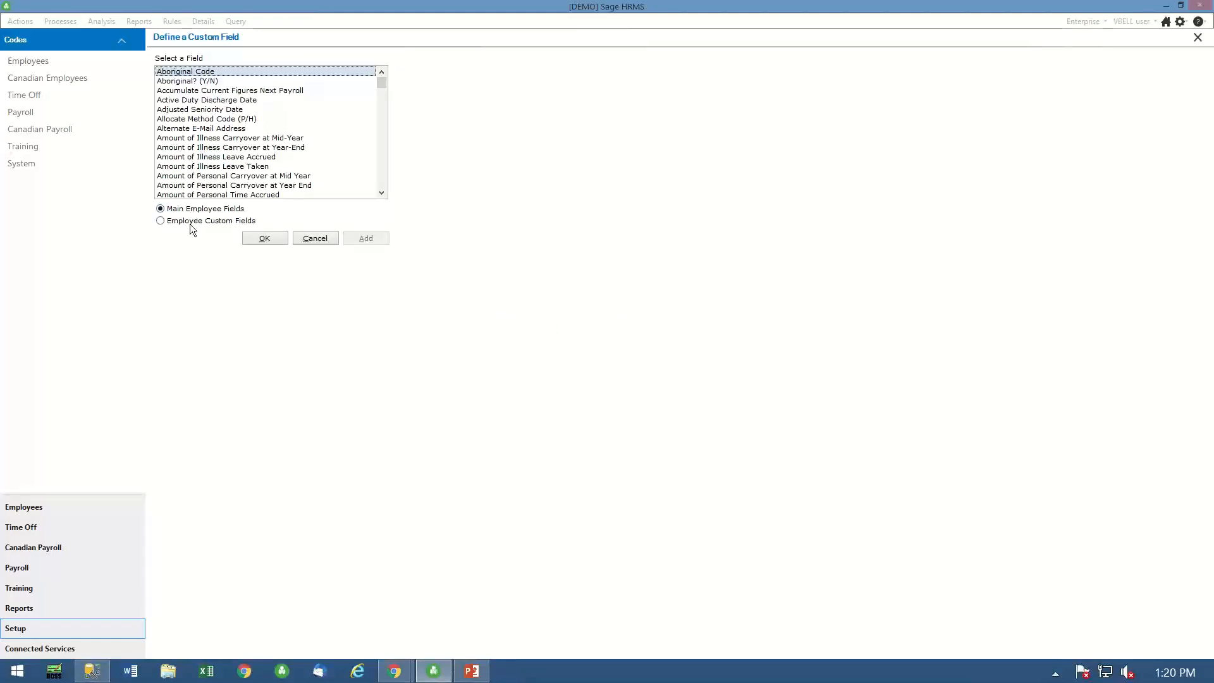
click(192, 221)
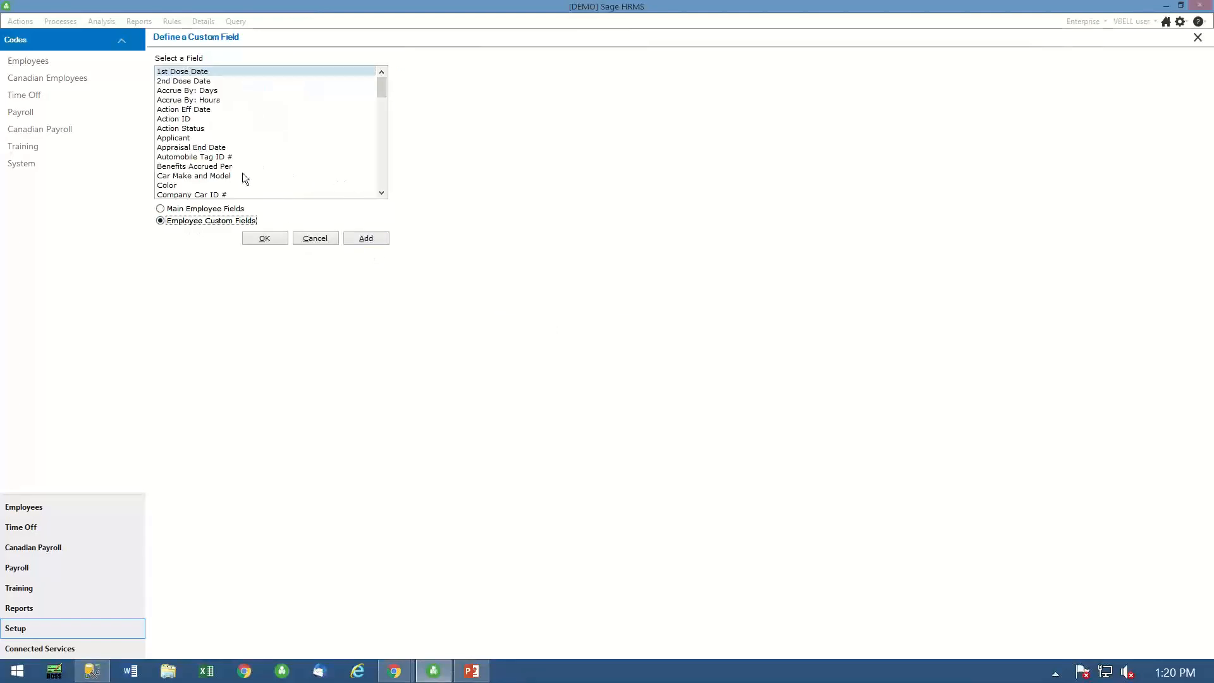
click(374, 239)
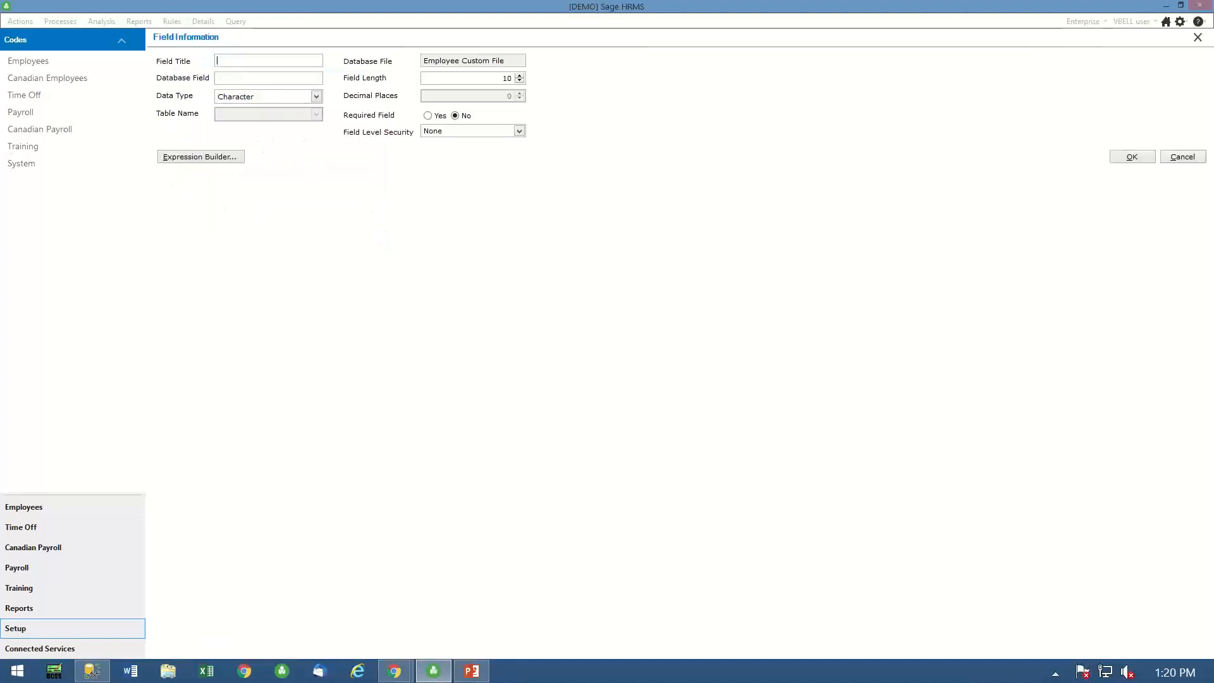
text(Booster Date)
click(236, 77)
text(CVBOOST)
click(316, 97)
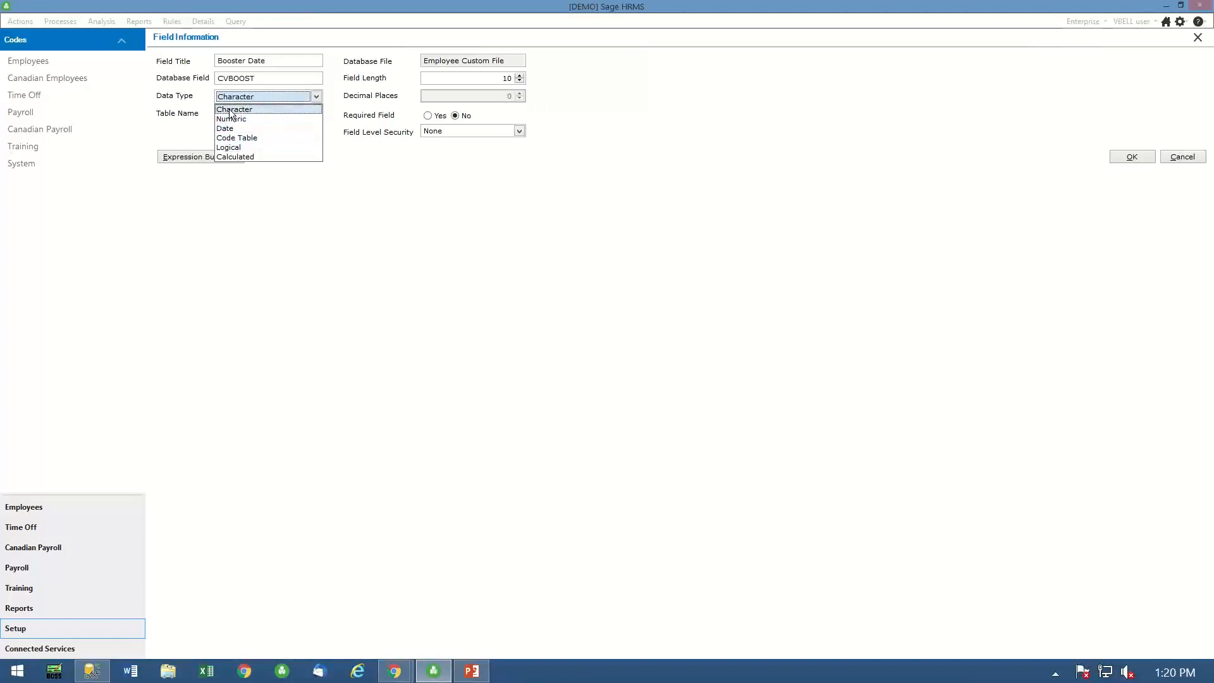
click(233, 127)
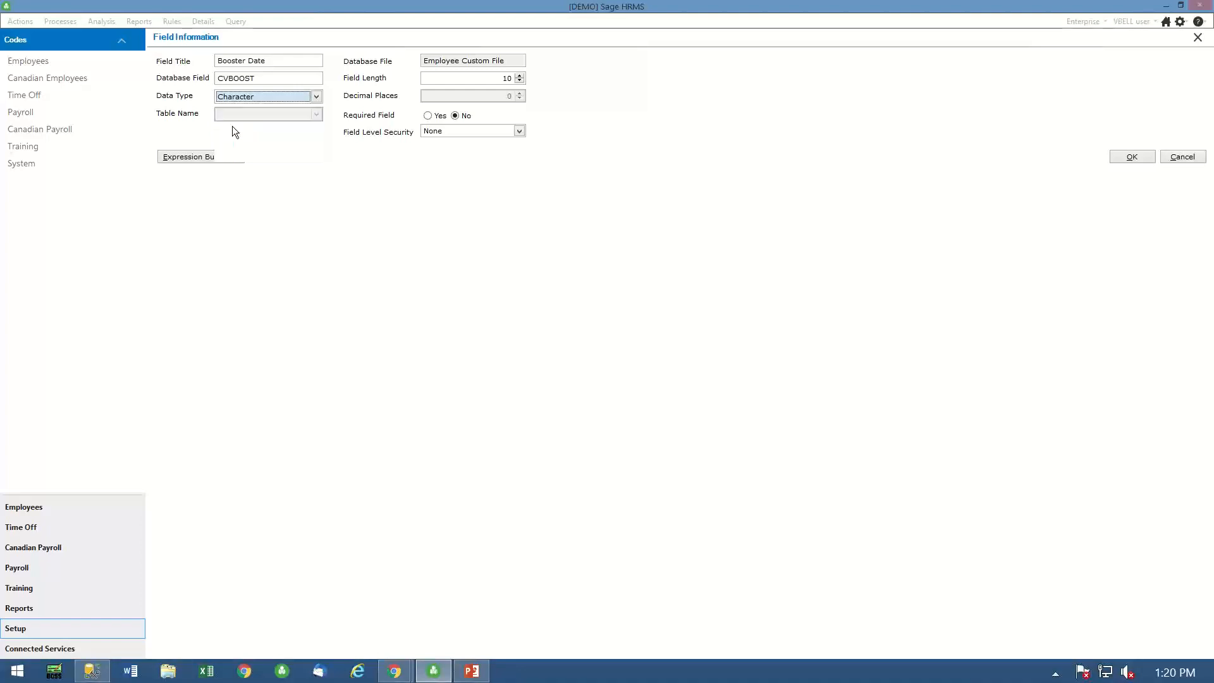
click(1131, 157)
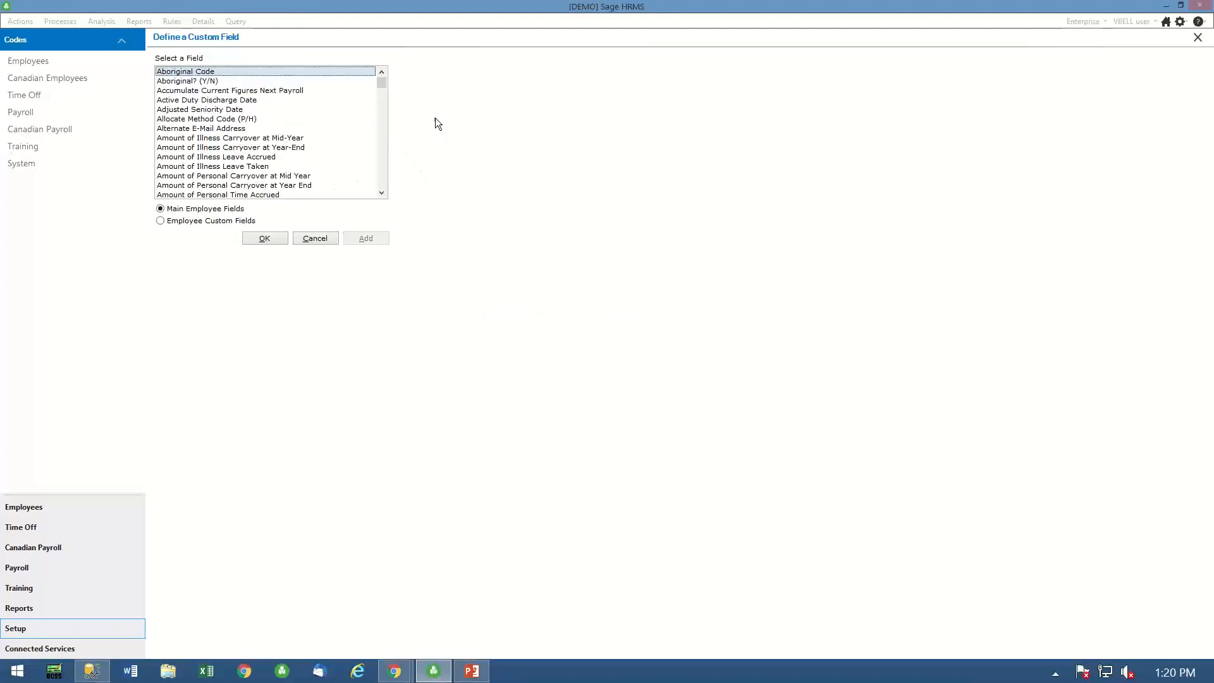
- Add an employee custom field titled "Vaccine" with database field CVVAC, linked to the Covid Vacinations code table, and save the Covid Vaccine Status detail
click(223, 220)
click(374, 242)
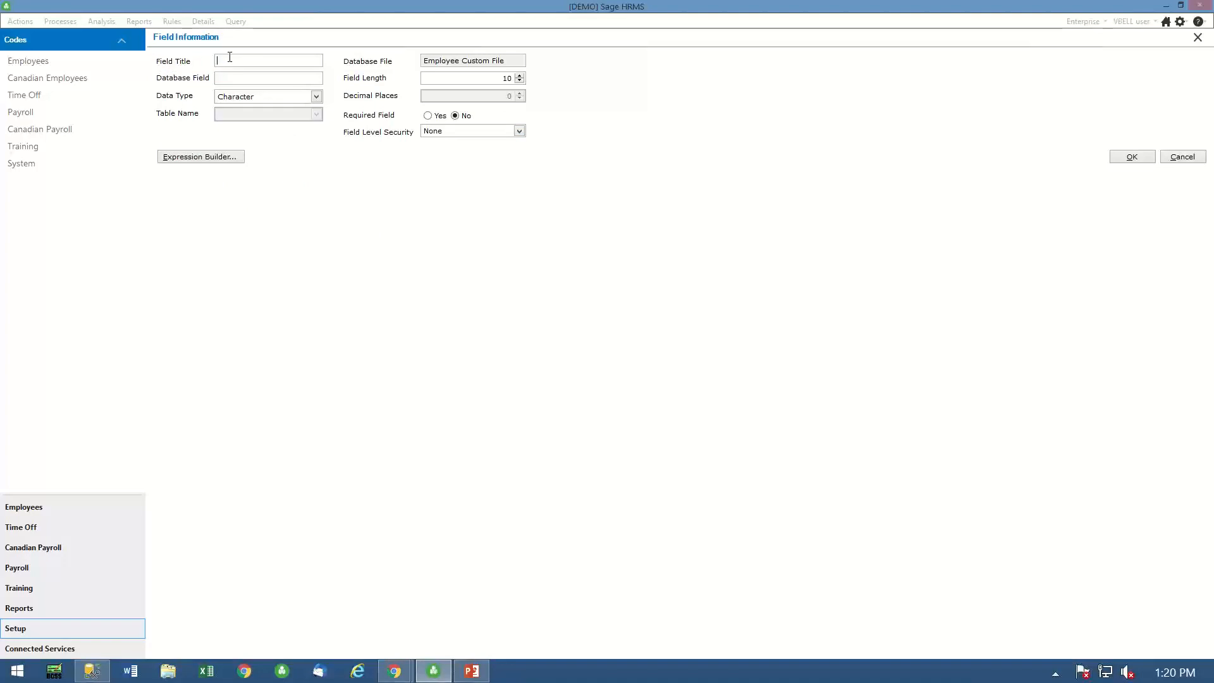
text(Vaccine)
text(CVVAC)
click(317, 96)
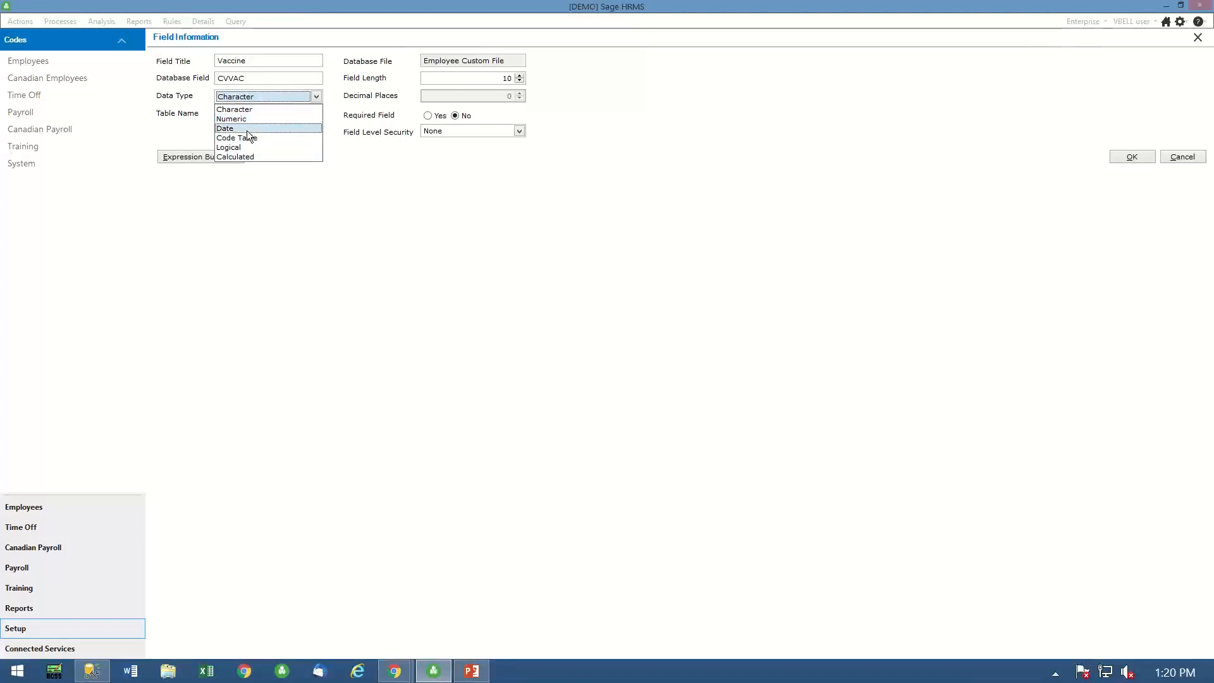
click(234, 138)
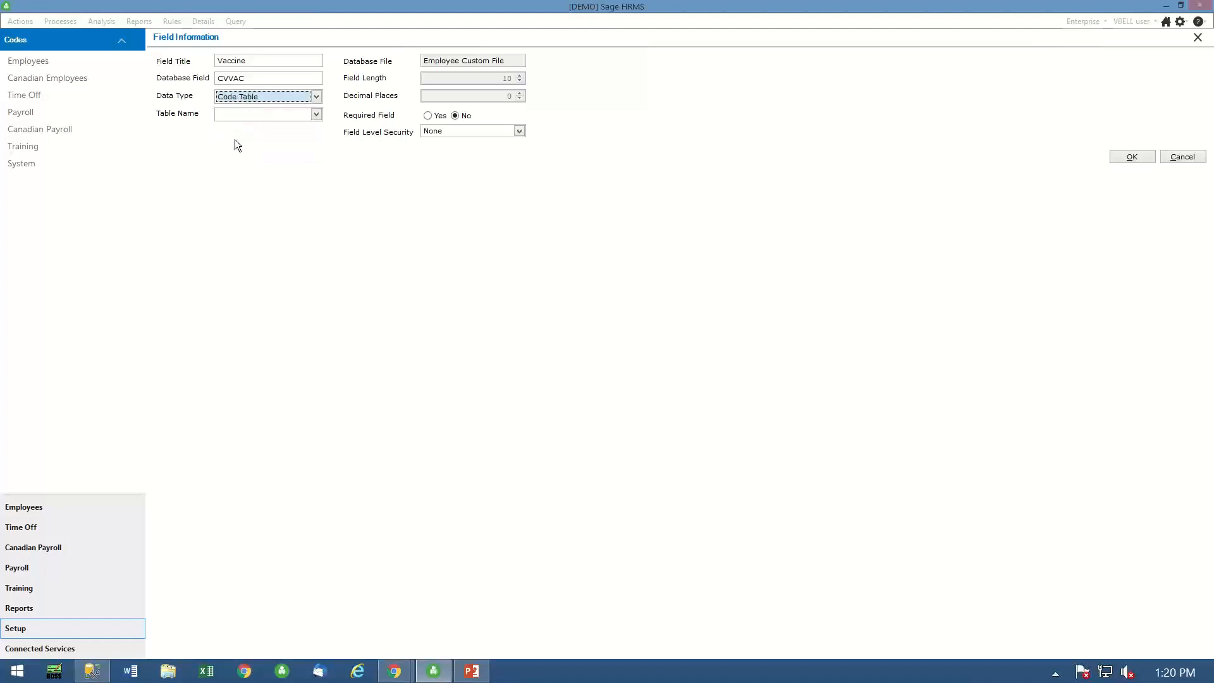
click(302, 112)
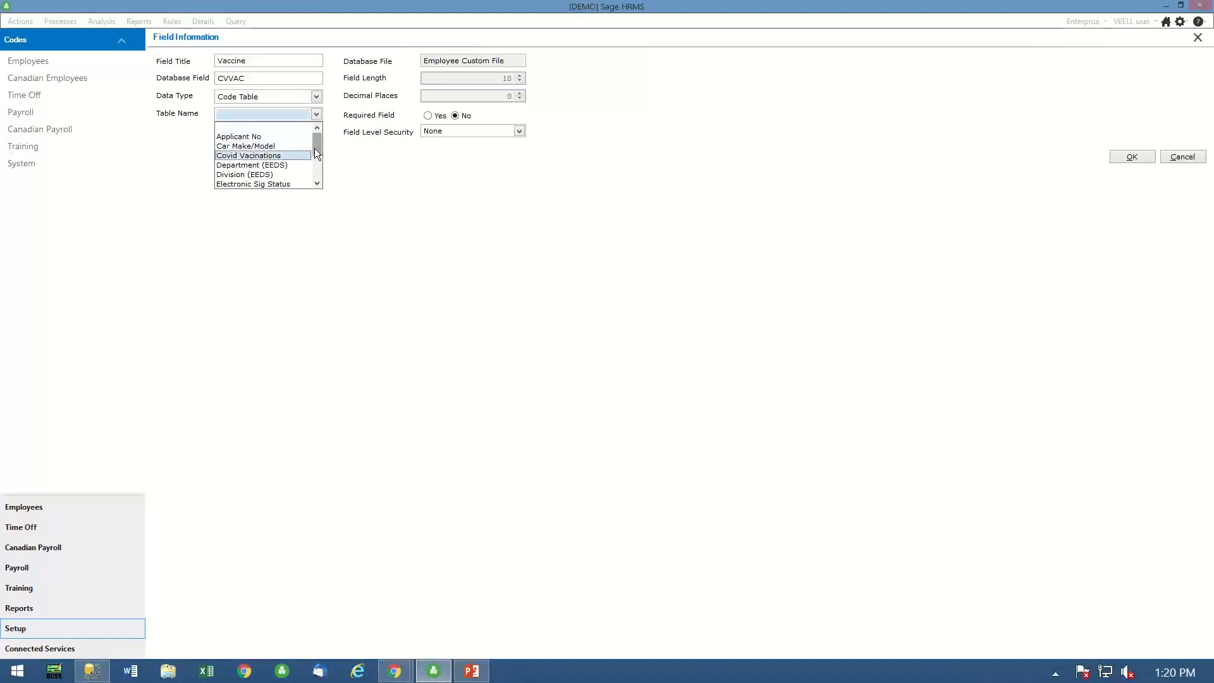
click(282, 156)
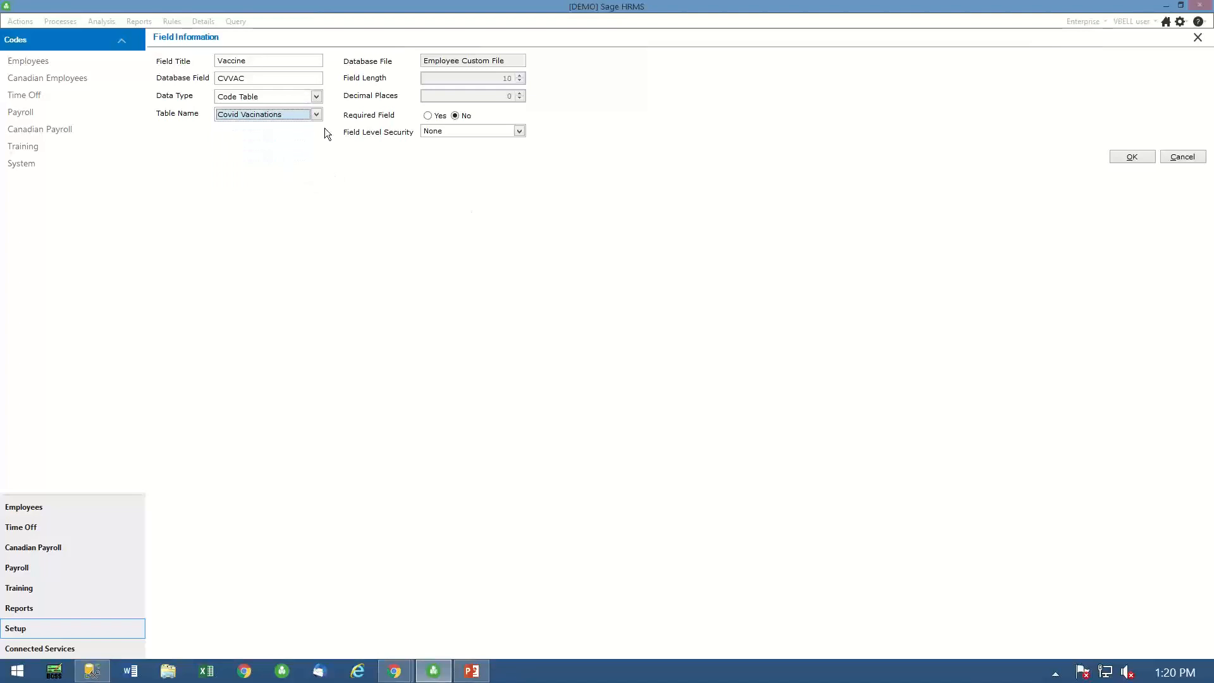
click(1132, 157)
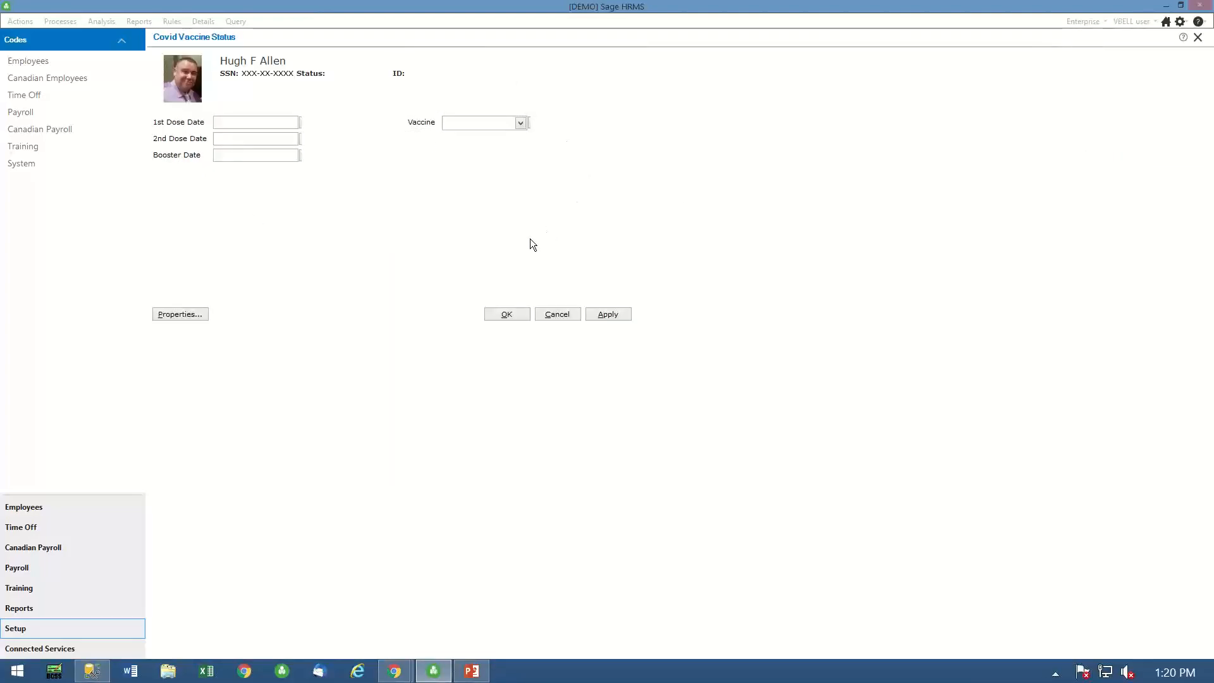
click(506, 315)
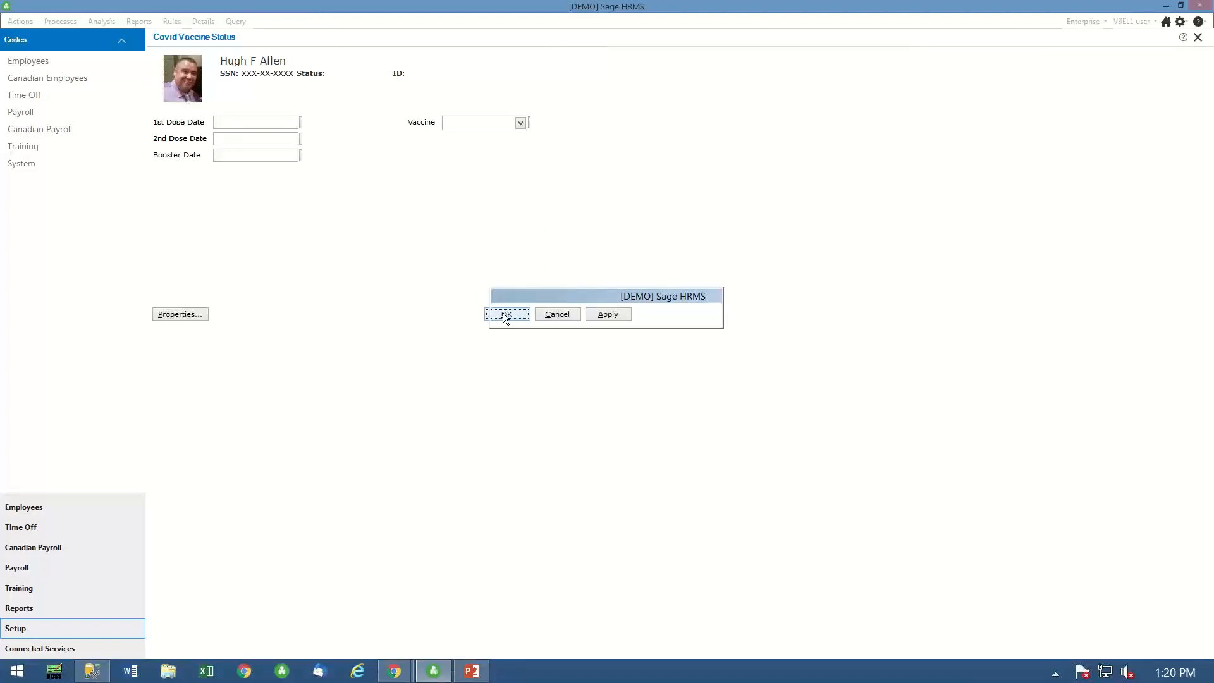
- Switch to Chrome, load the bookmarked HR Actions Admin site and open its System Parameters settings
click(246, 674)
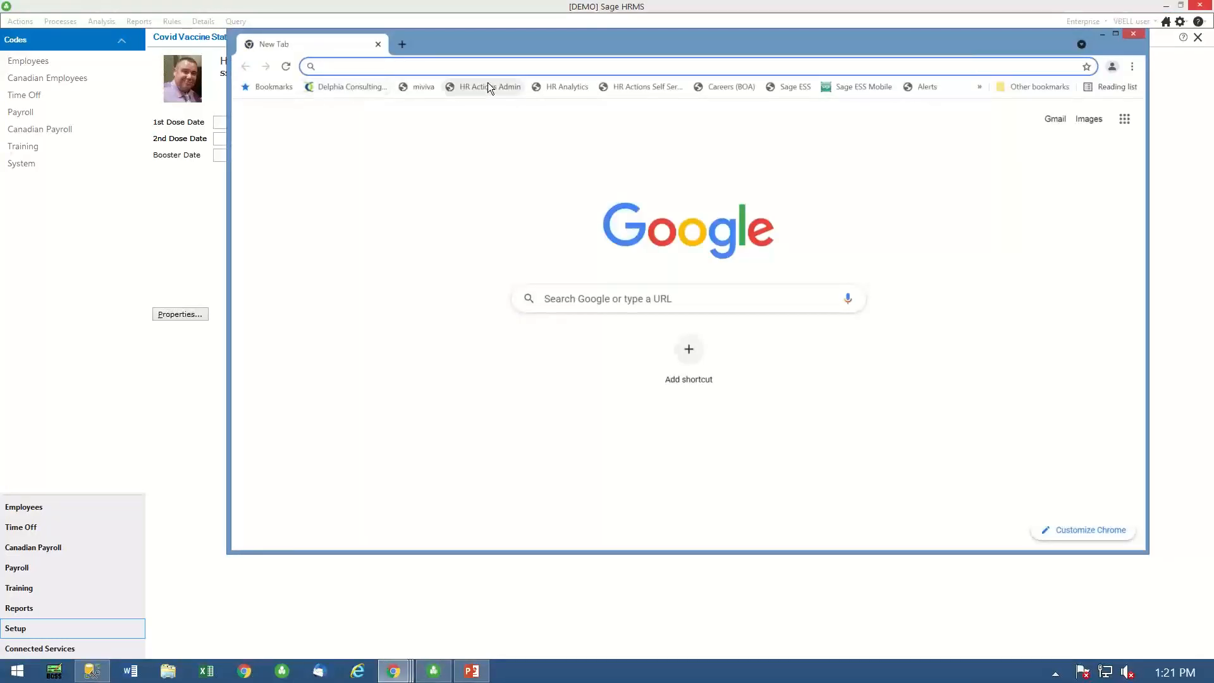
click(488, 87)
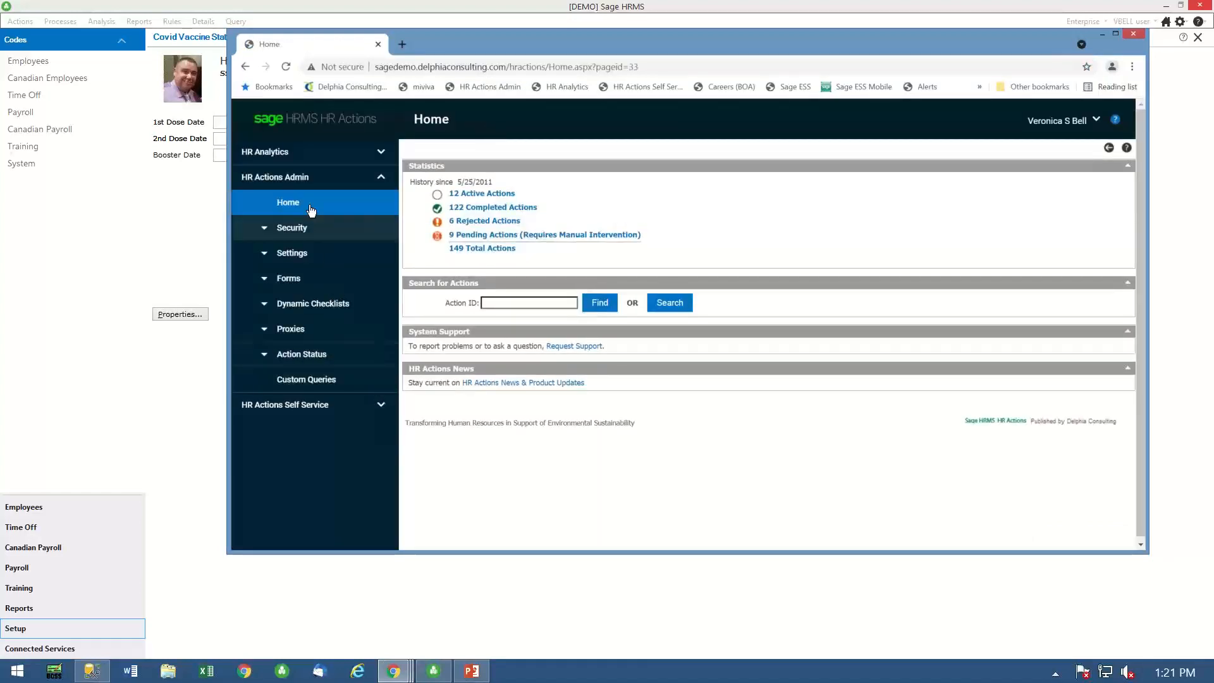
click(269, 235)
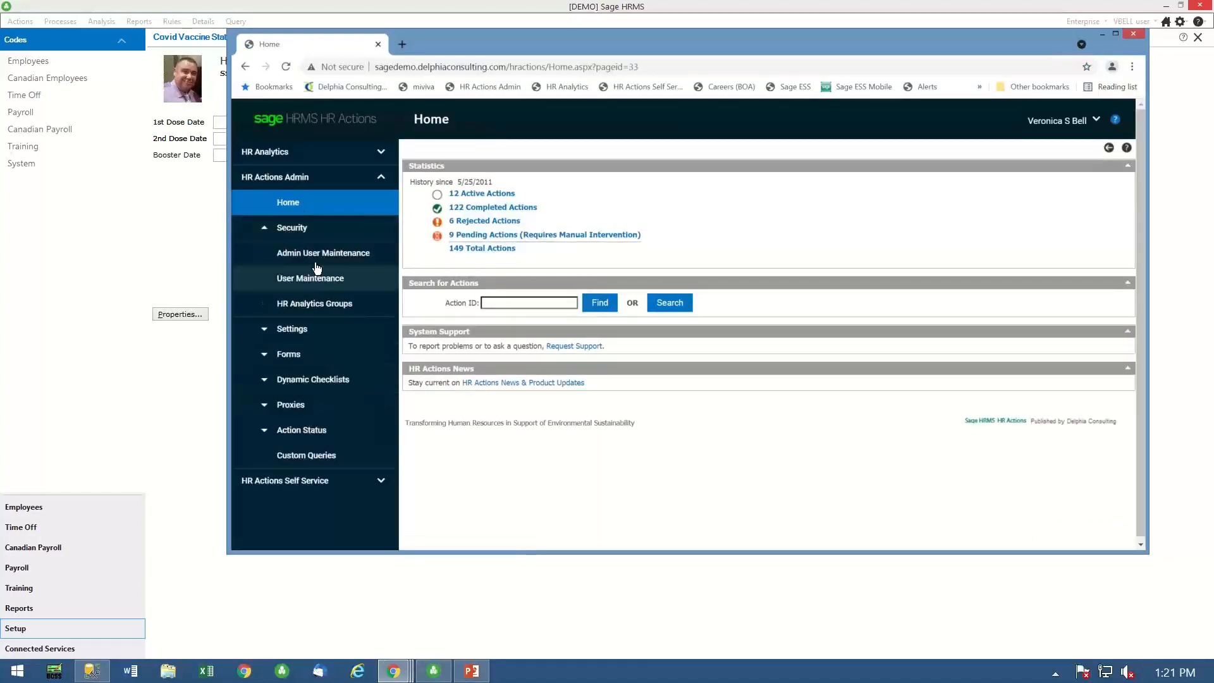
click(288, 329)
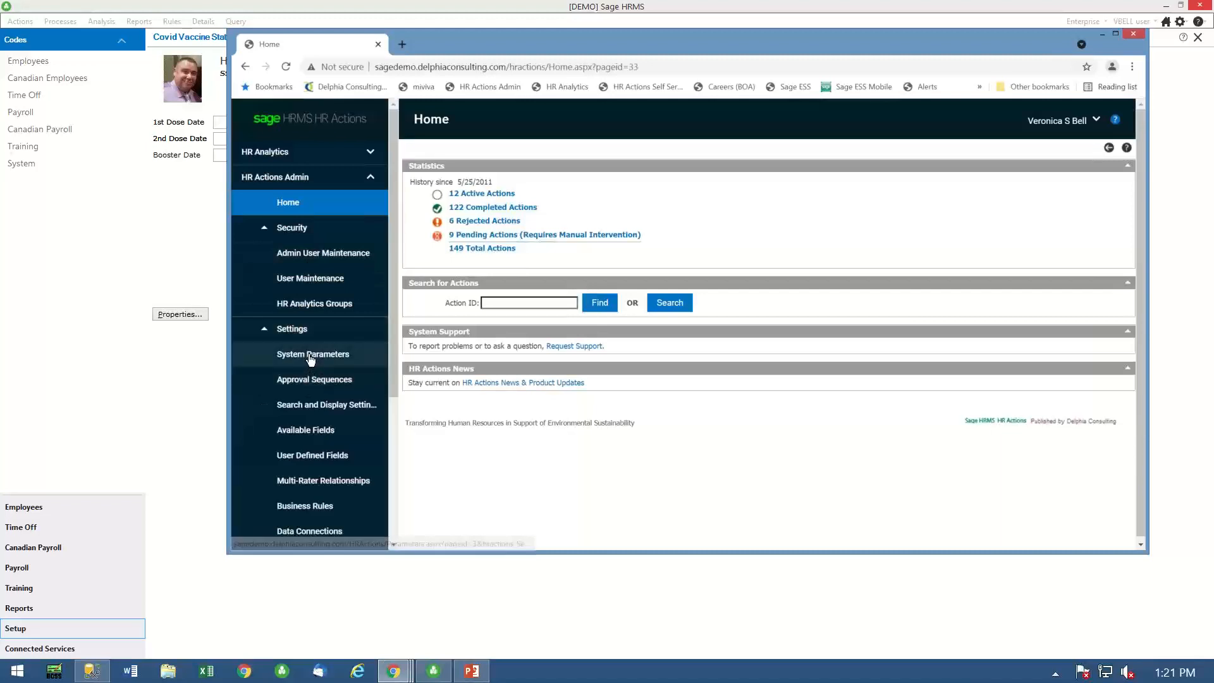
click(310, 358)
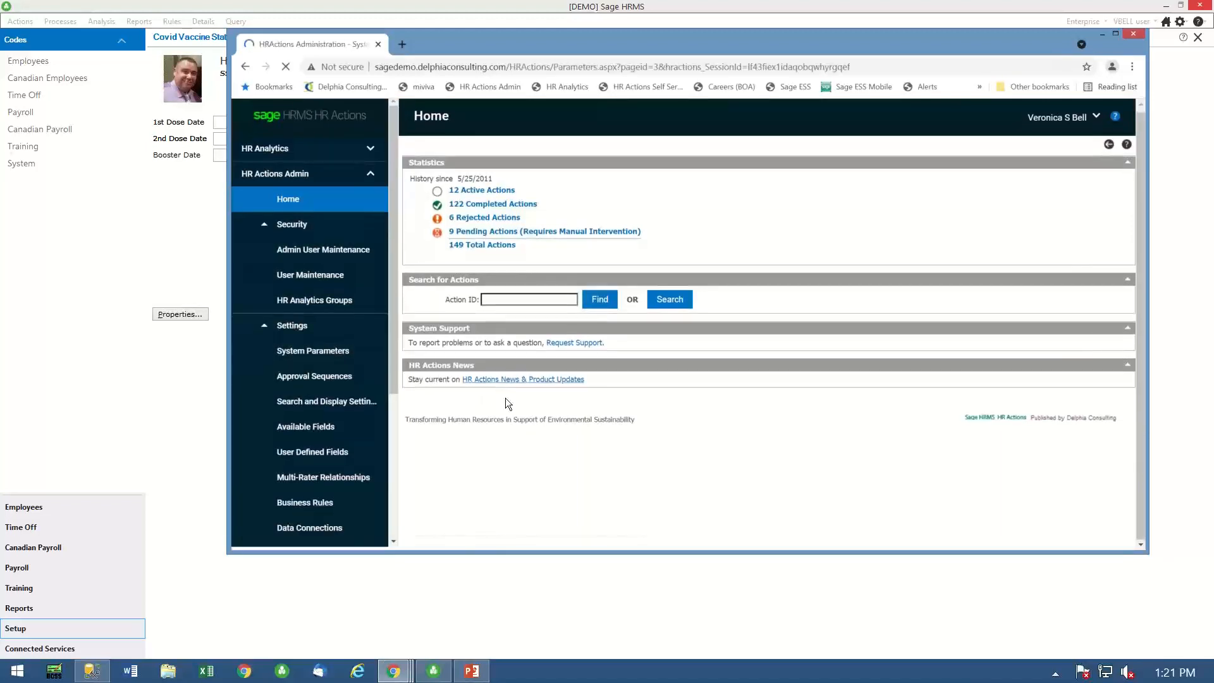
- Run the manual update of HR Actions code tables, custom tables and field lists from Sage HRMS
scroll(578, 443, down, 2)
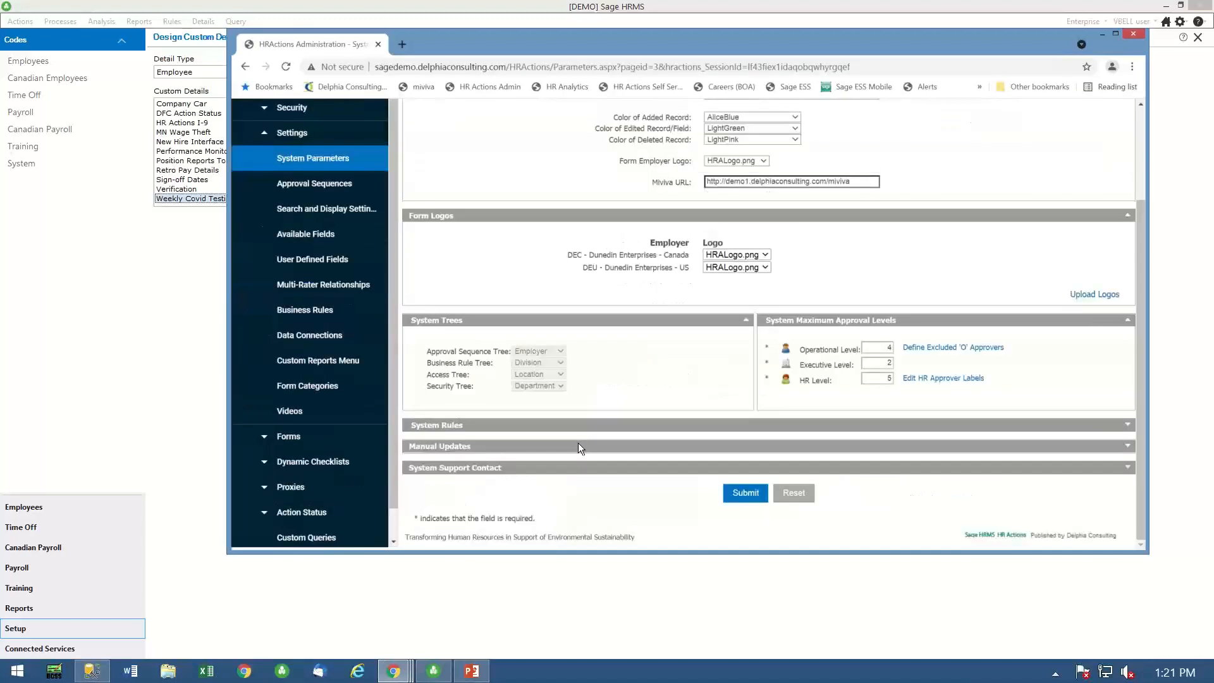
click(1129, 448)
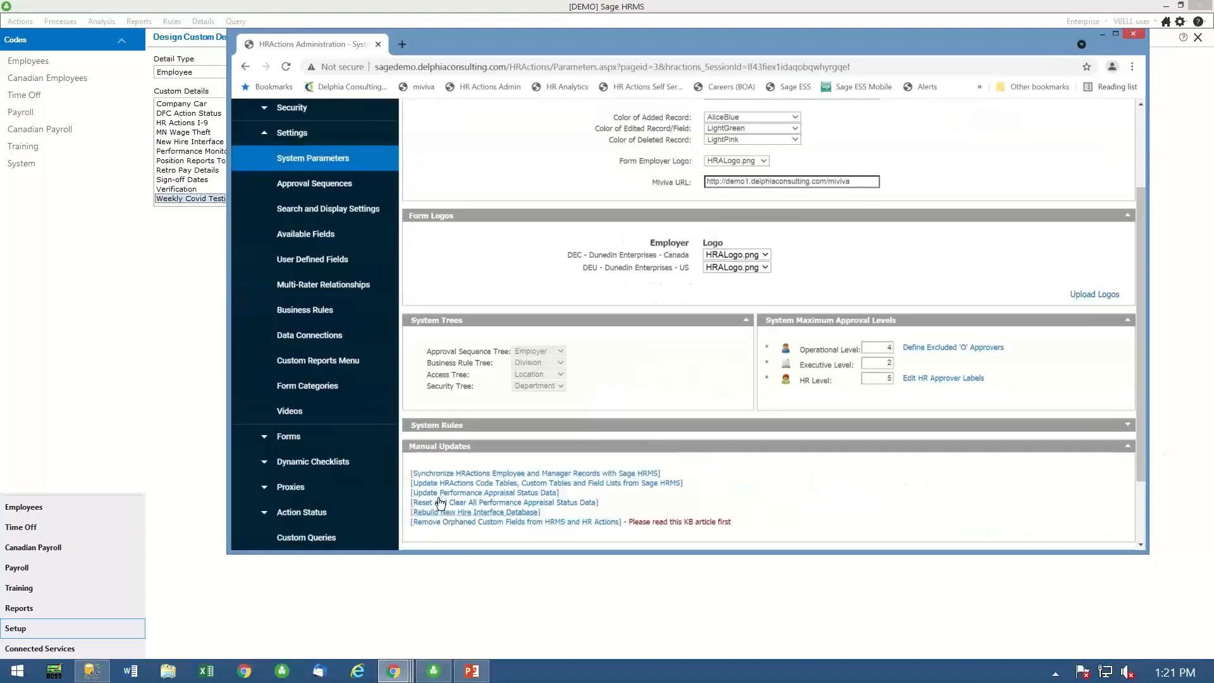
click(505, 485)
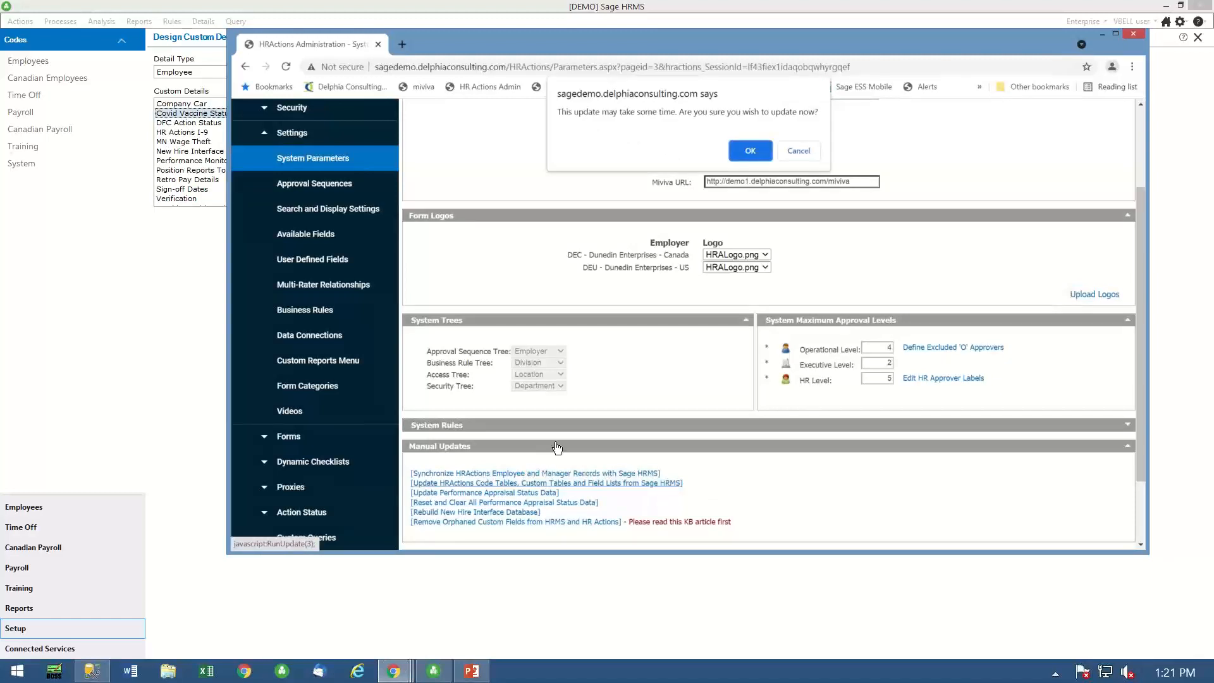
click(745, 147)
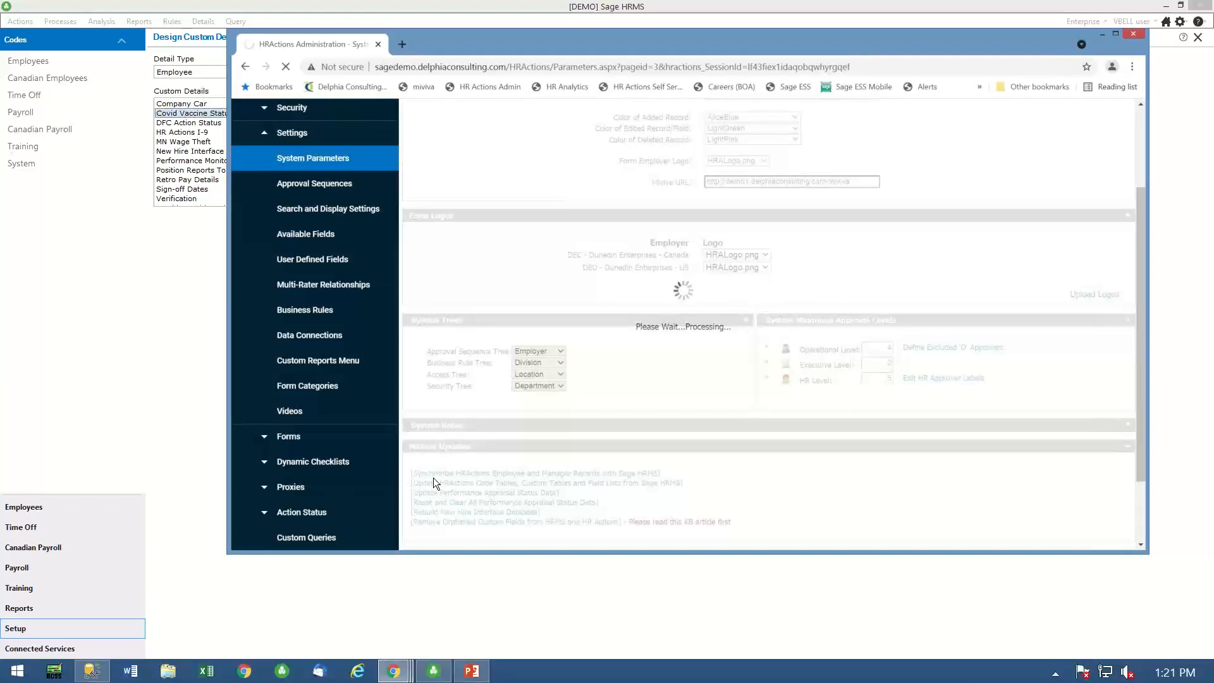
- Return to Sage HRMS, close the custom detail design and open the employee's Covid Vaccine Status custom detail
click(497, 605)
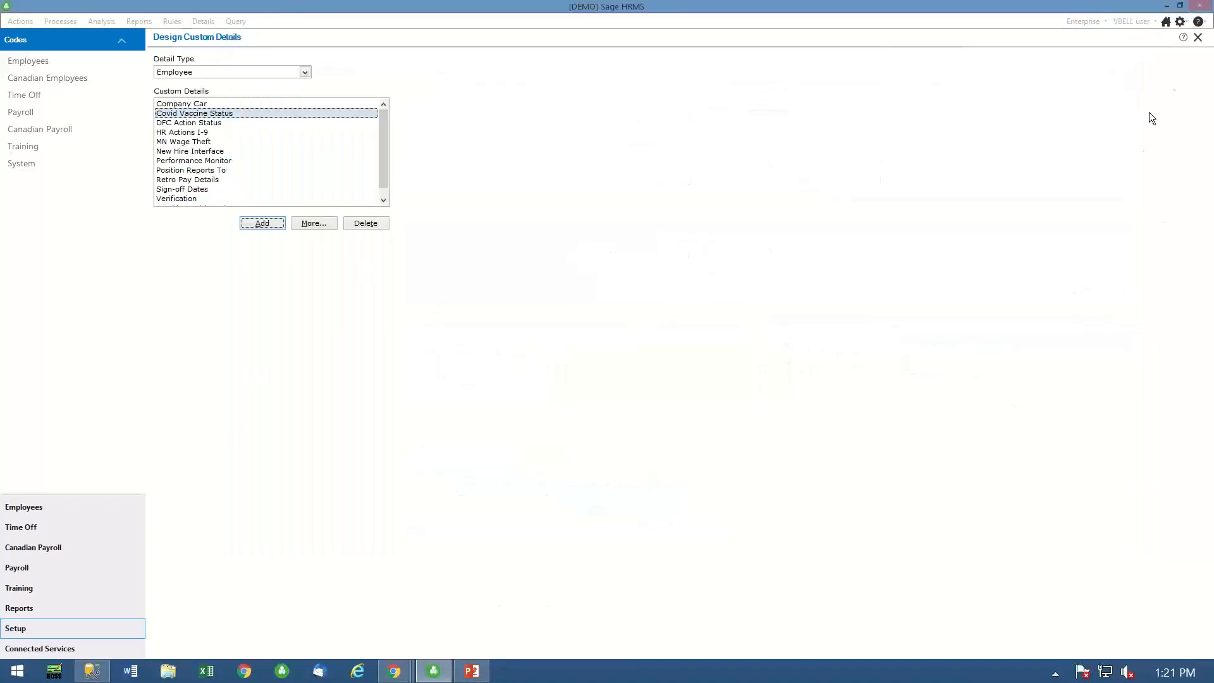
click(1198, 38)
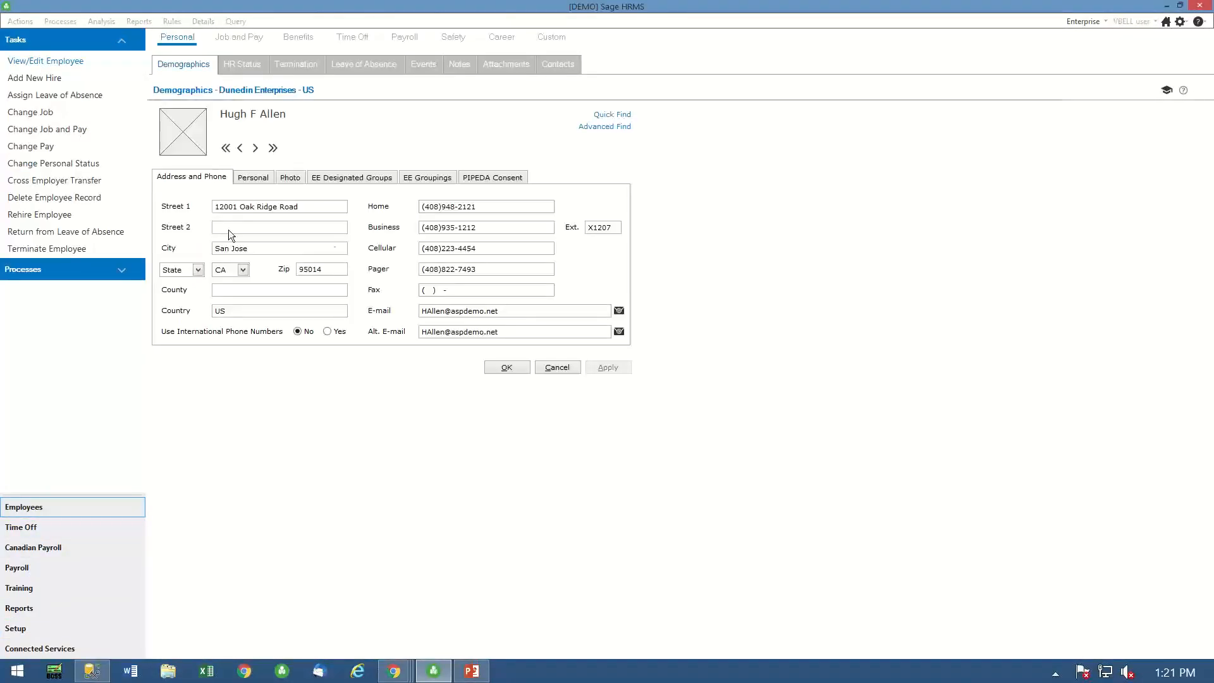
click(553, 65)
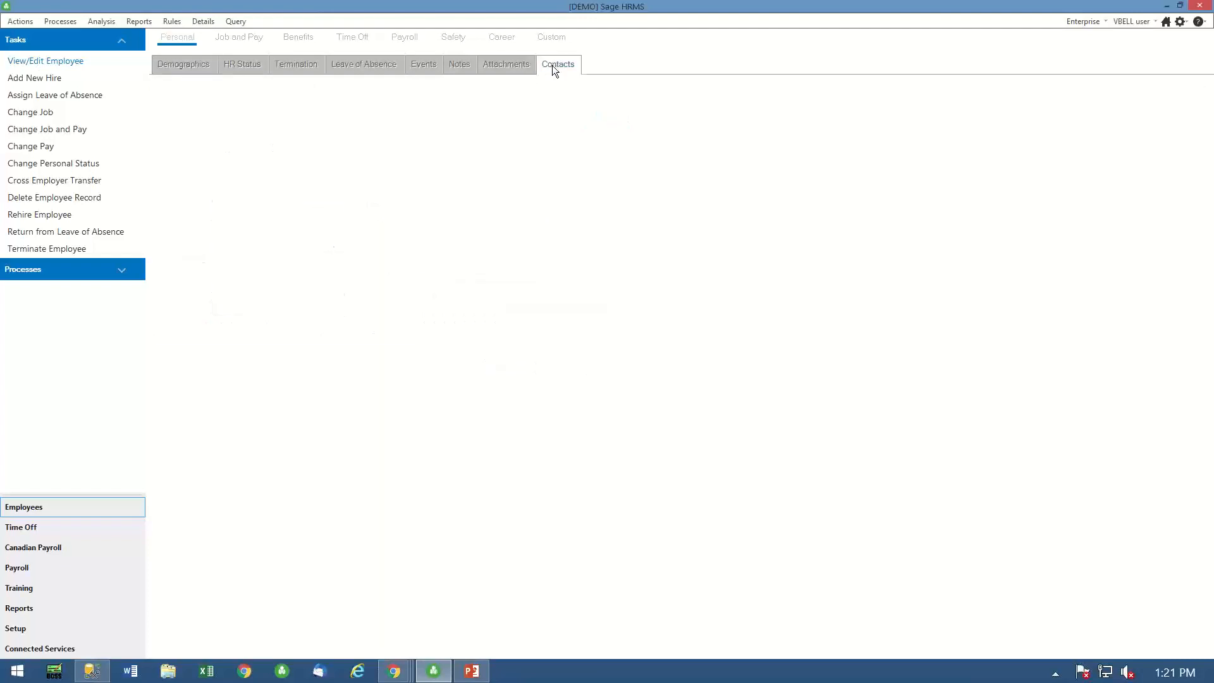
click(552, 38)
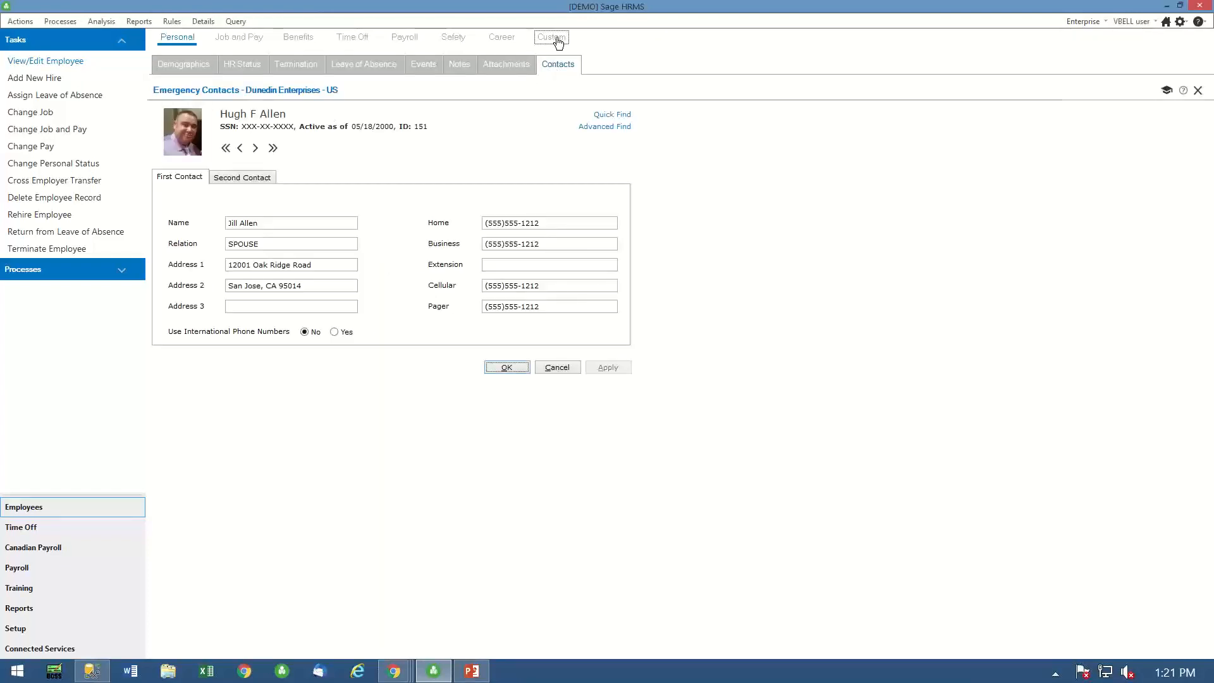
click(178, 66)
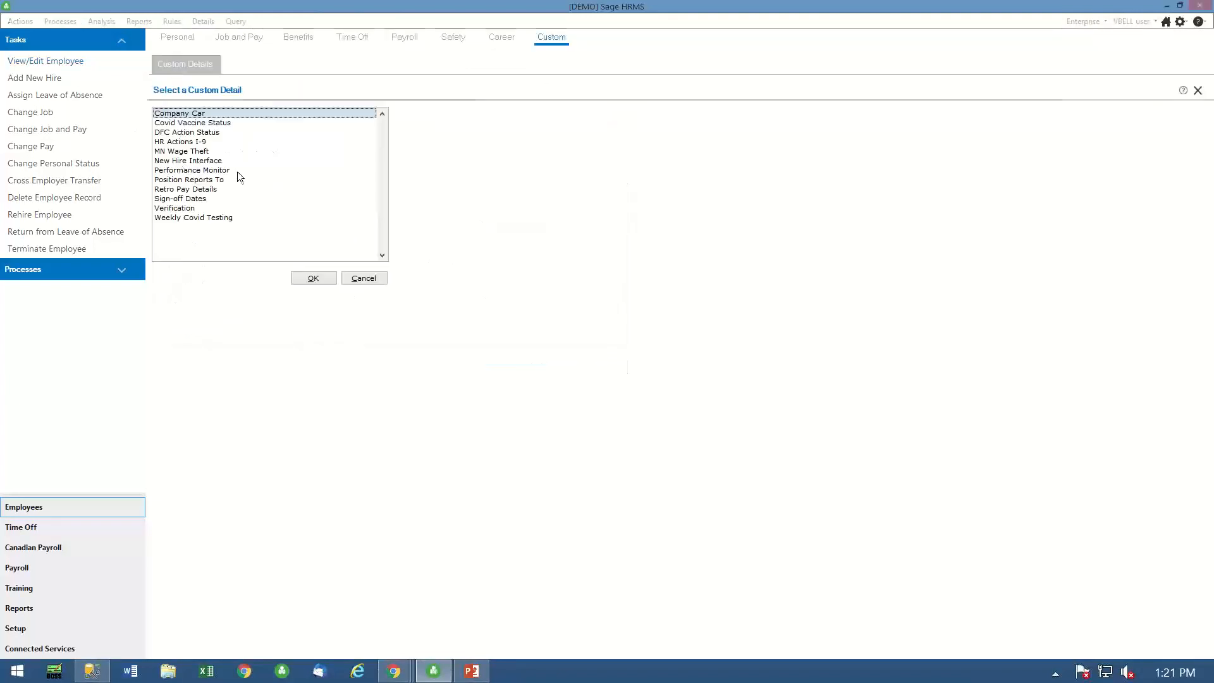
double_click(191, 123)
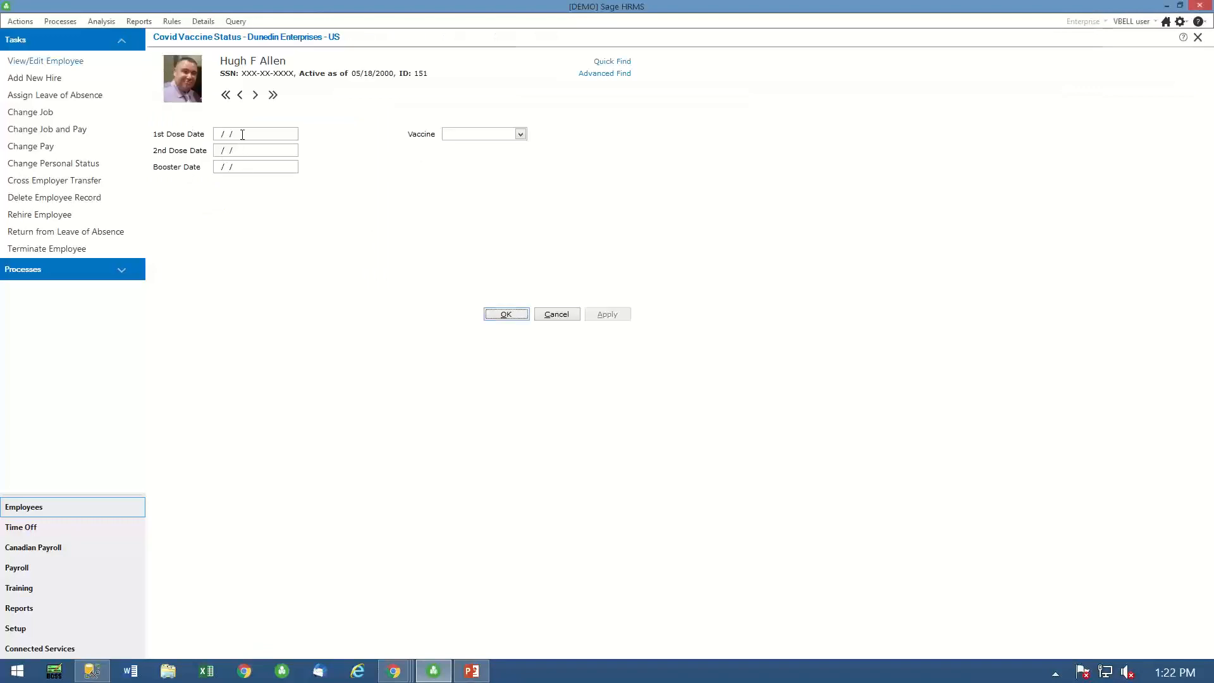
- Enter 03/13/2021 as the employee's 1st Dose Date and 04/03/2021 as the 2nd Dose Date
click(251, 135)
text(03)
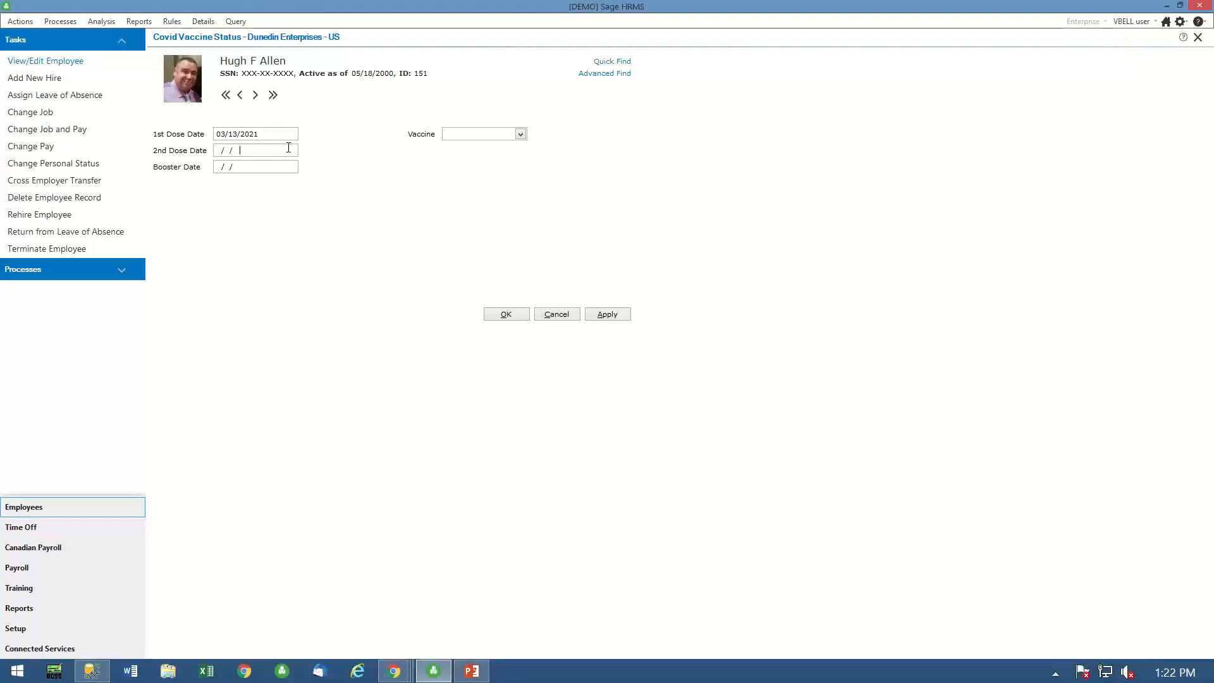
double_click(274, 149)
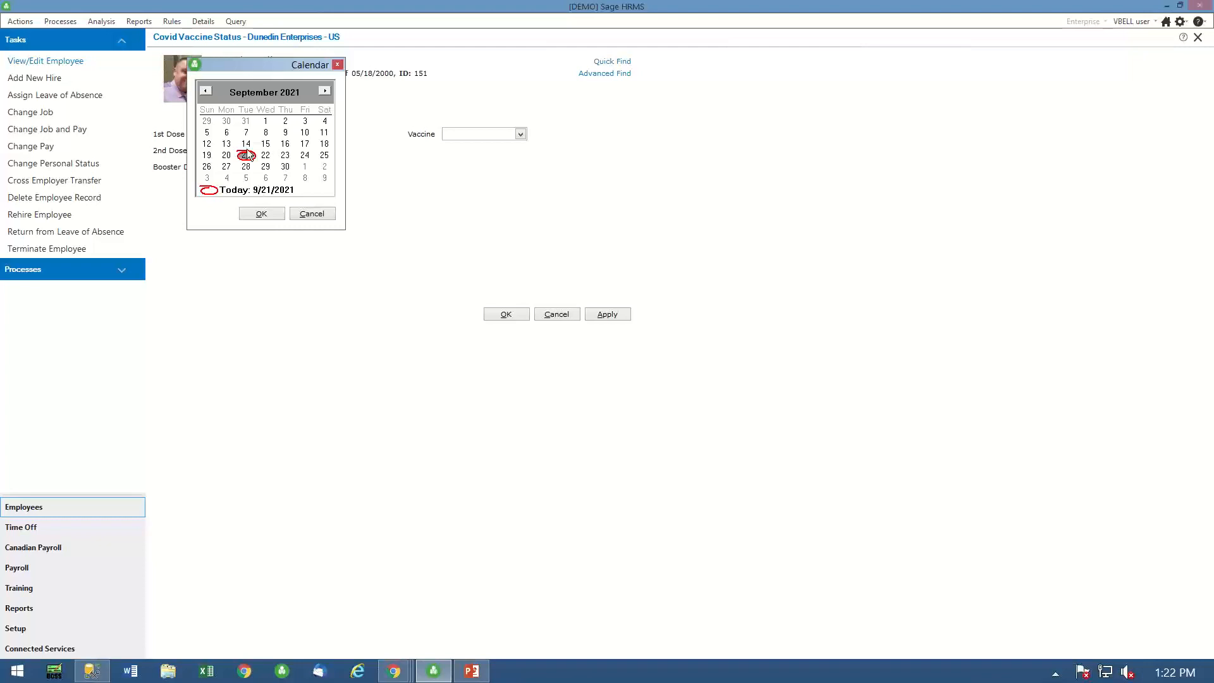
click(206, 91)
click(206, 92)
click(205, 92)
click(206, 92)
click(206, 91)
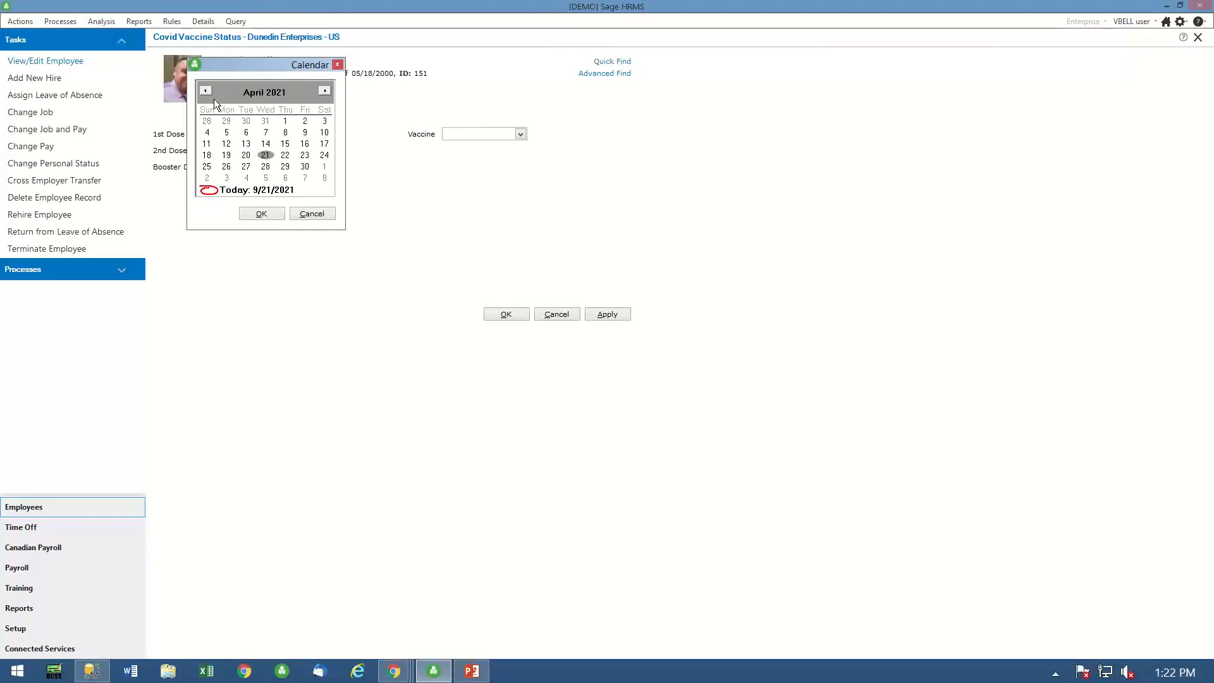
click(206, 91)
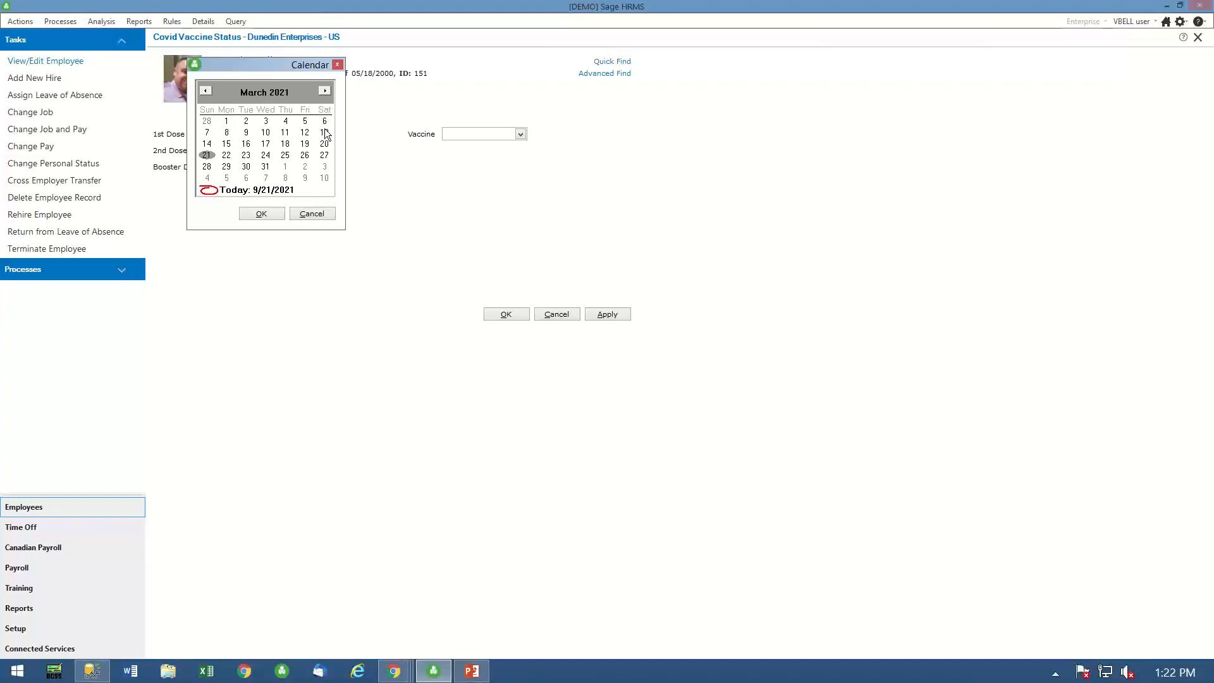
double_click(327, 171)
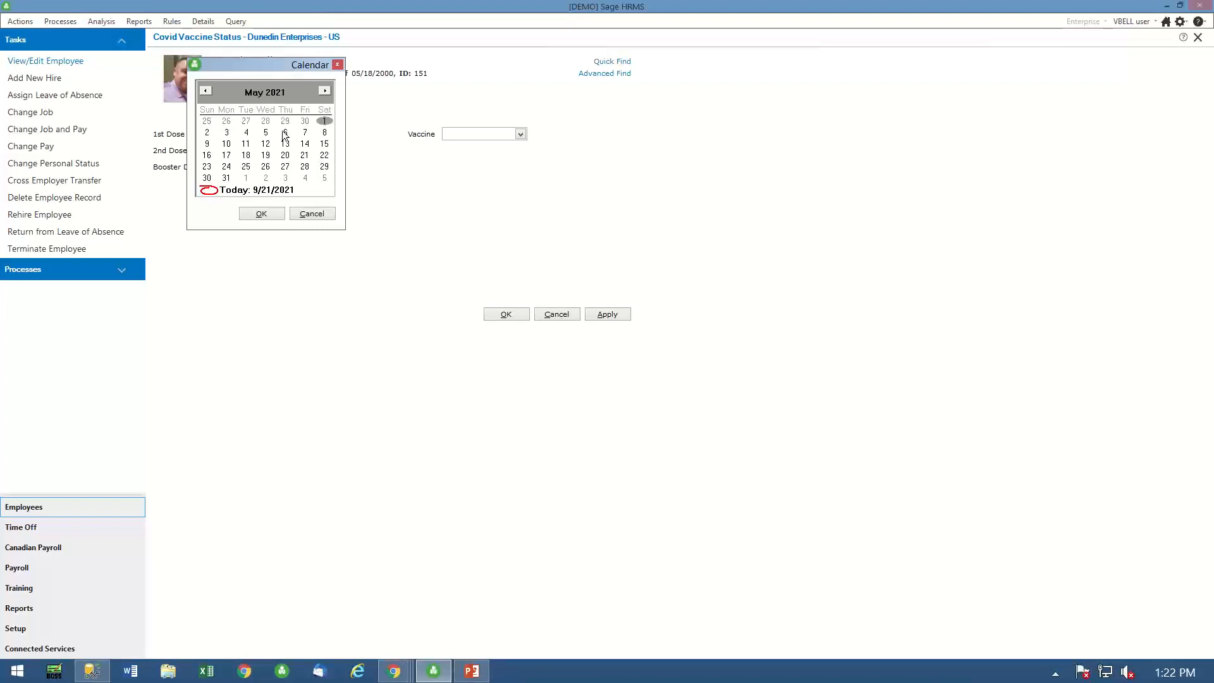
click(205, 91)
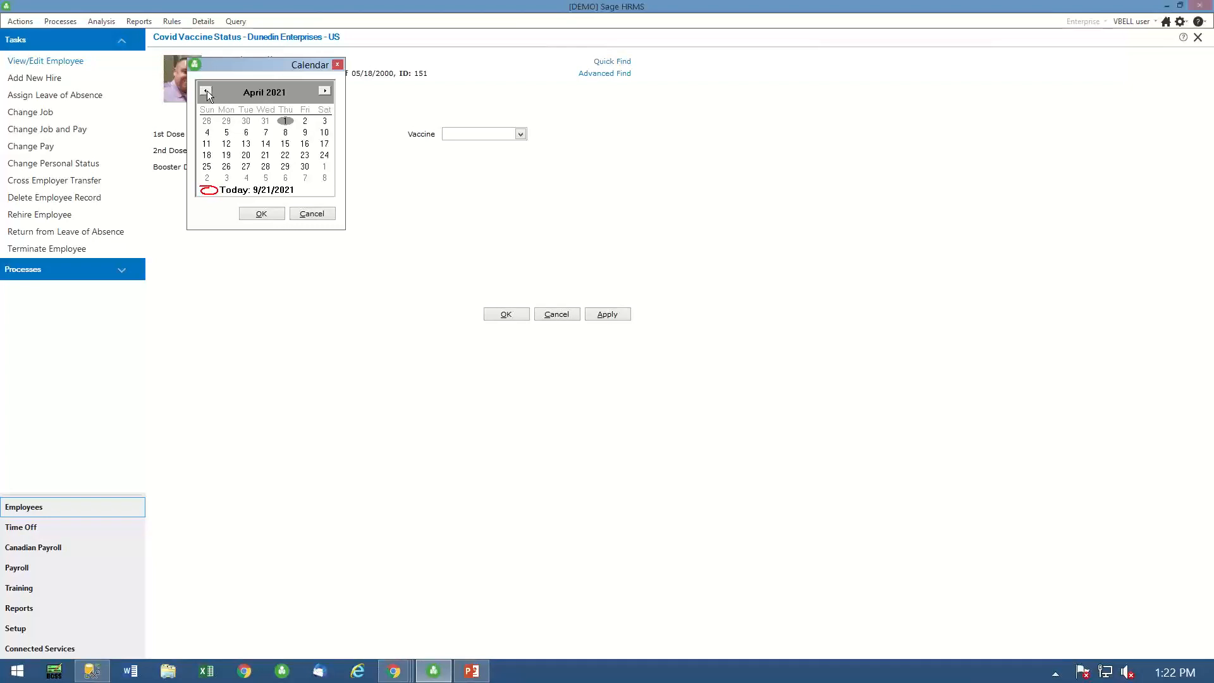
click(325, 121)
click(279, 215)
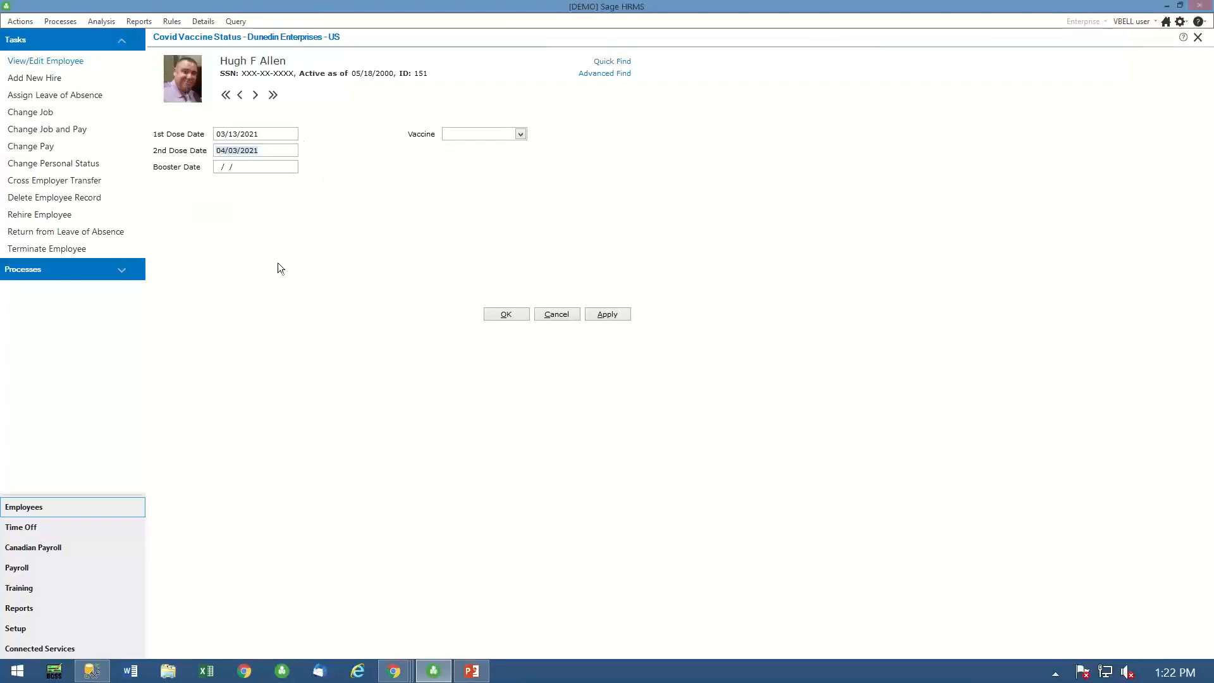
- Set the employee's vaccine to Pfizer and apply the Covid Vaccine Status entries
click(521, 134)
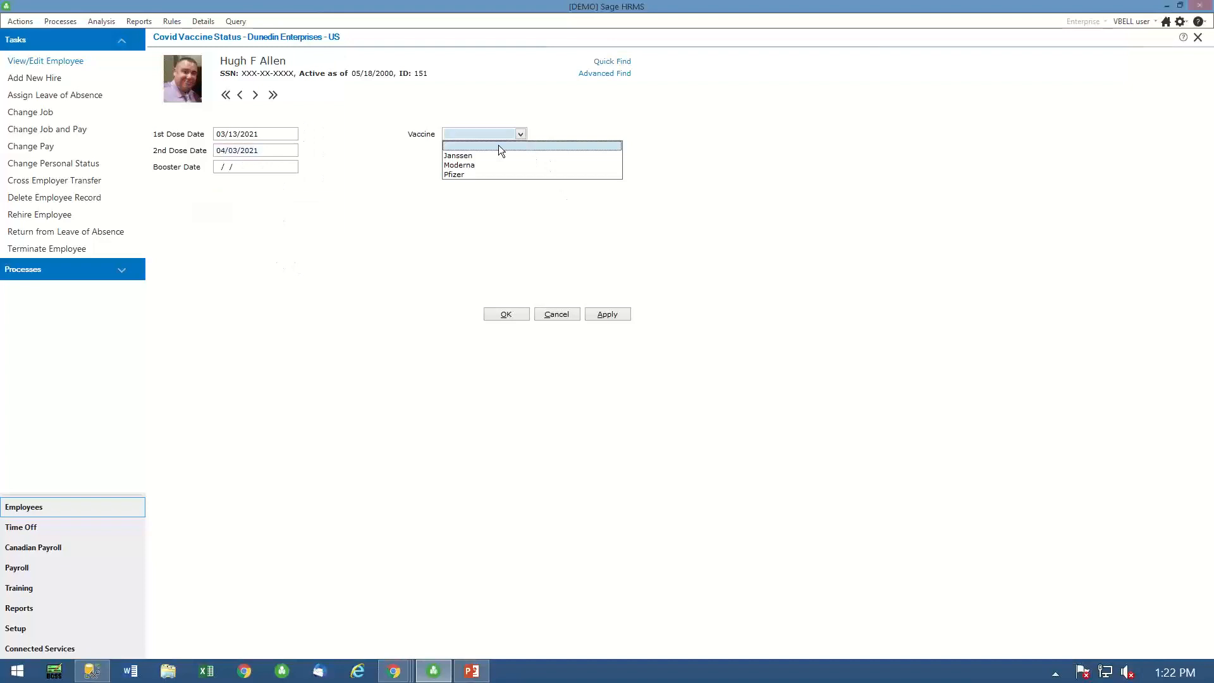
click(467, 176)
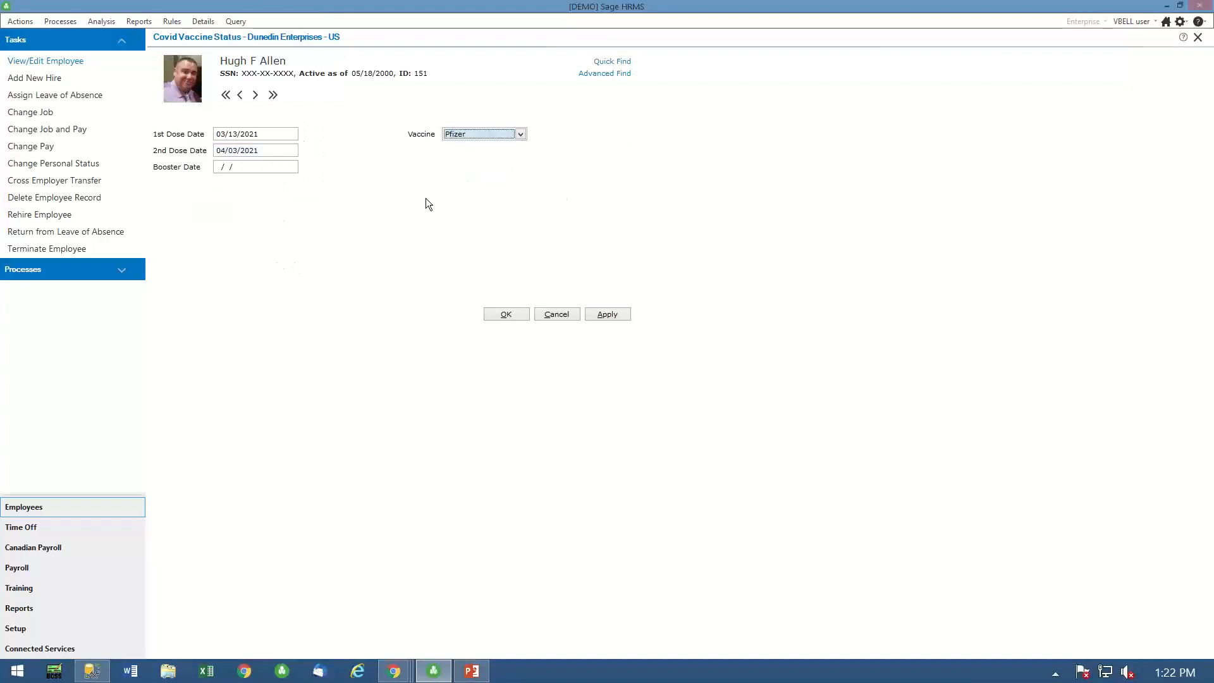
click(619, 317)
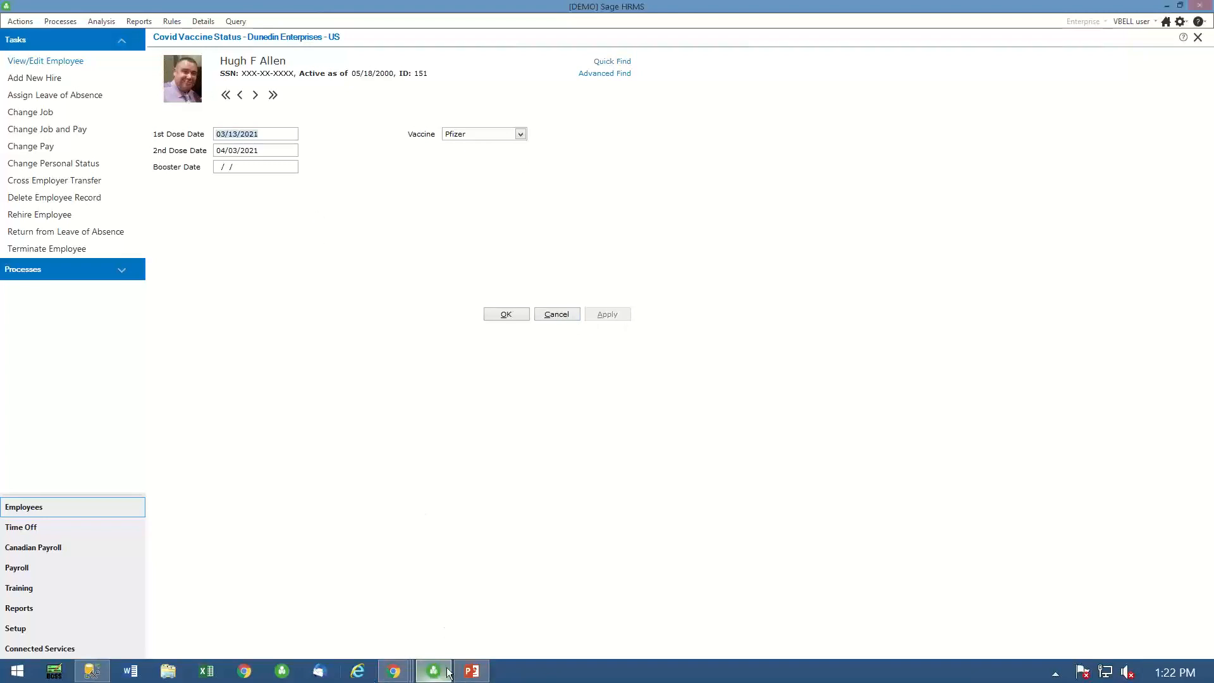
- Switch to the logged-out Chrome window and return to the HR Analytics application
mouse_move(397, 677)
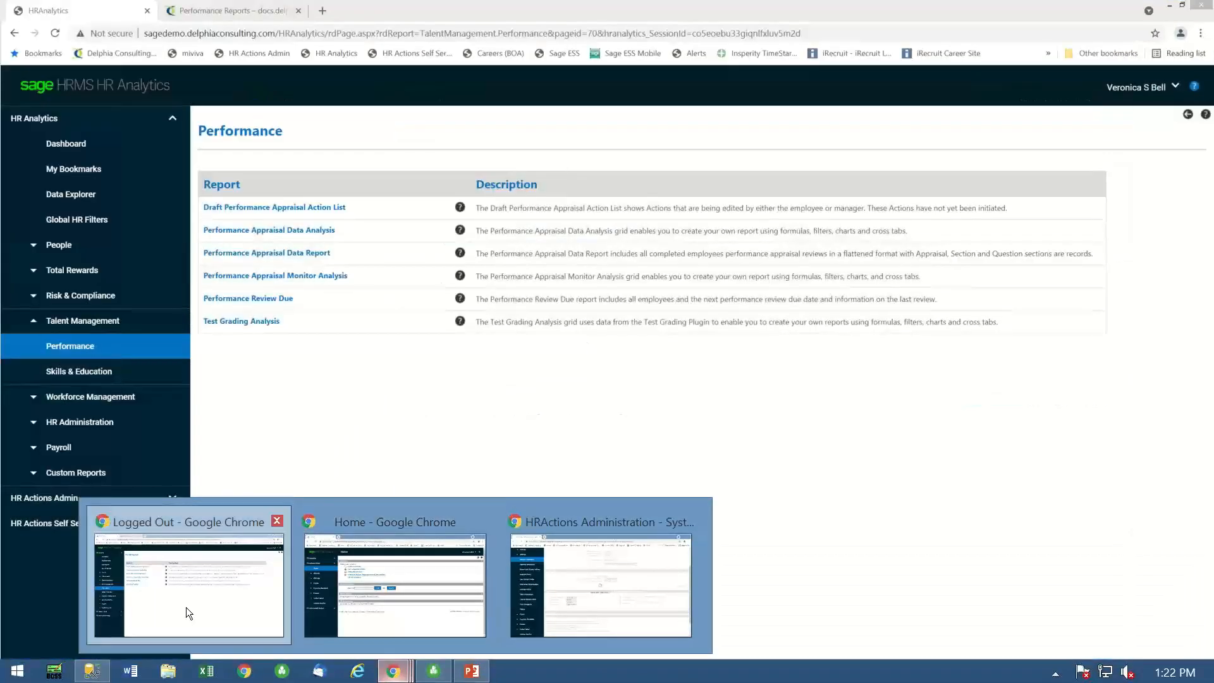
click(186, 607)
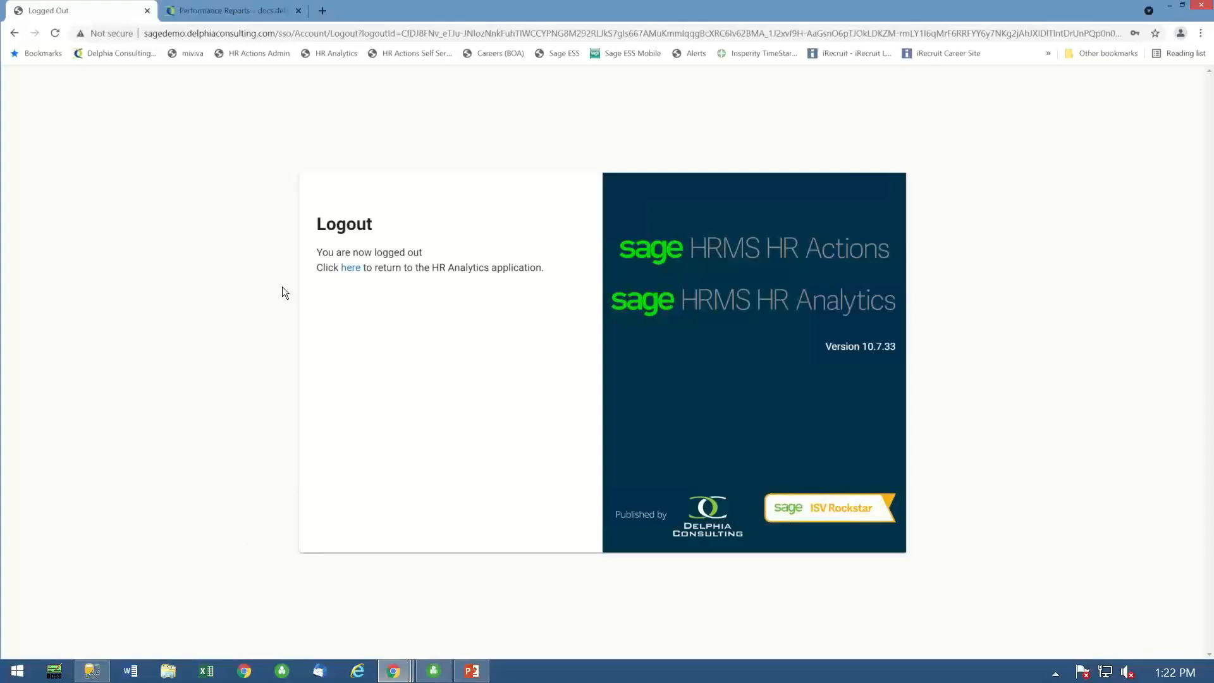
click(352, 269)
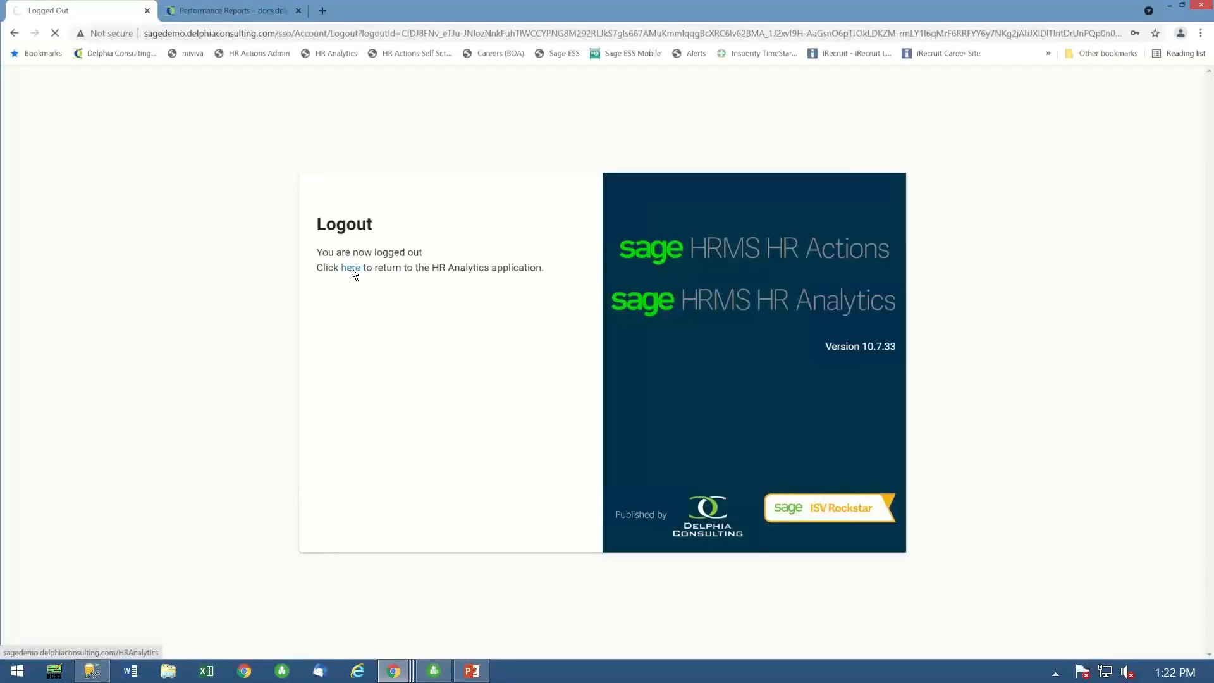
- Close the logged-out pages and the Home browser window, and switch to the HR Actions Administration window in Chrome
click(257, 53)
click(299, 11)
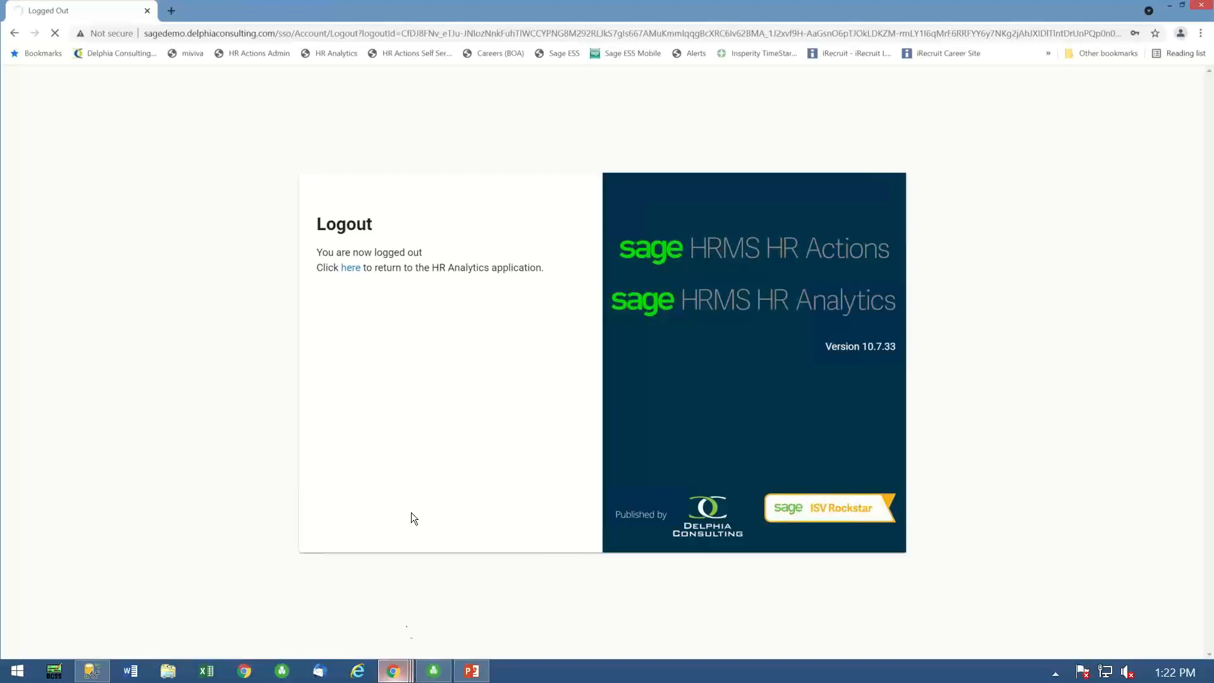
click(146, 11)
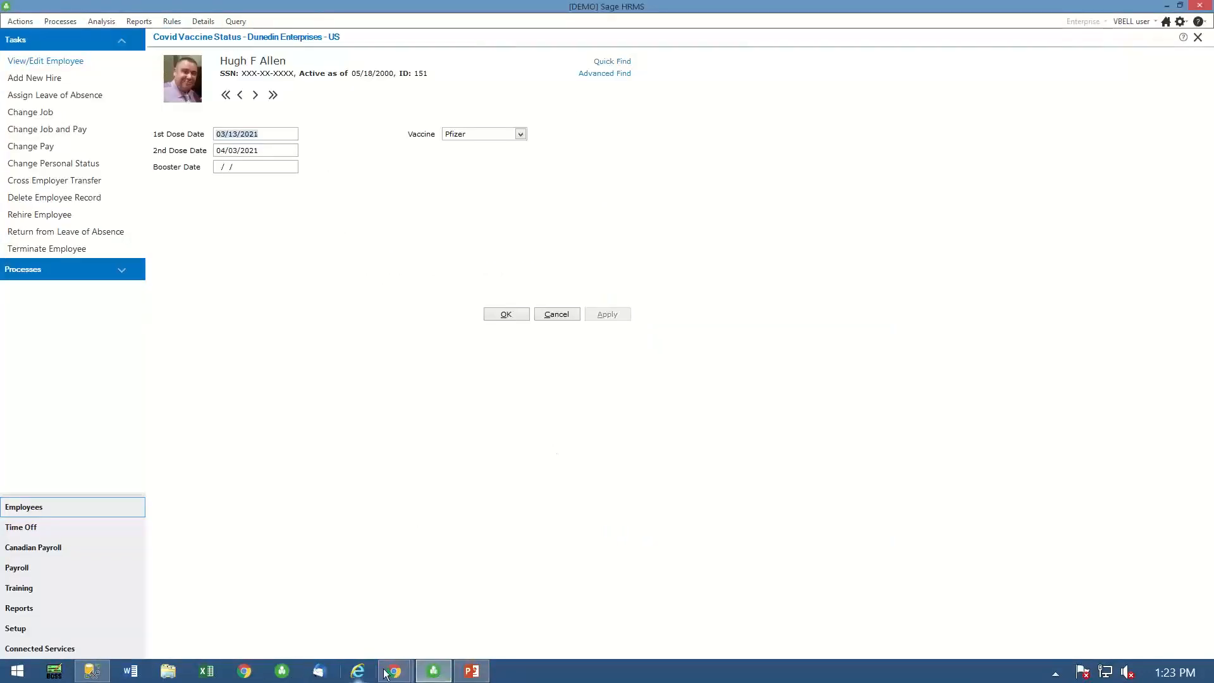
mouse_move(408, 675)
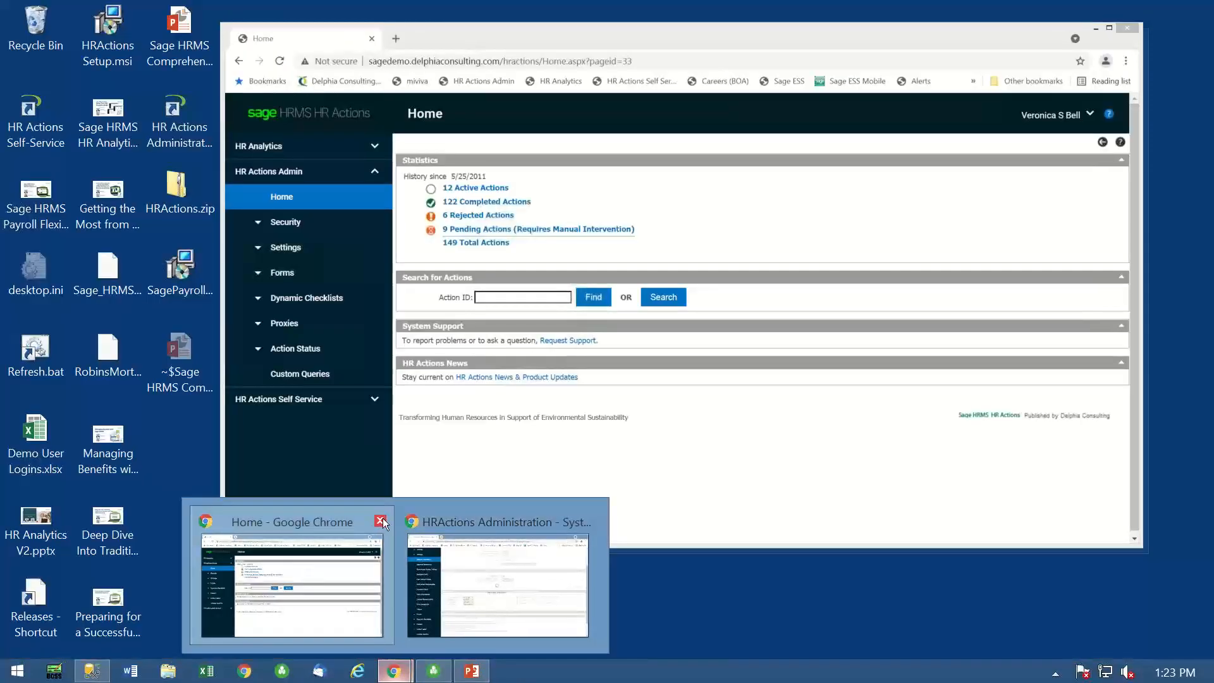
click(380, 520)
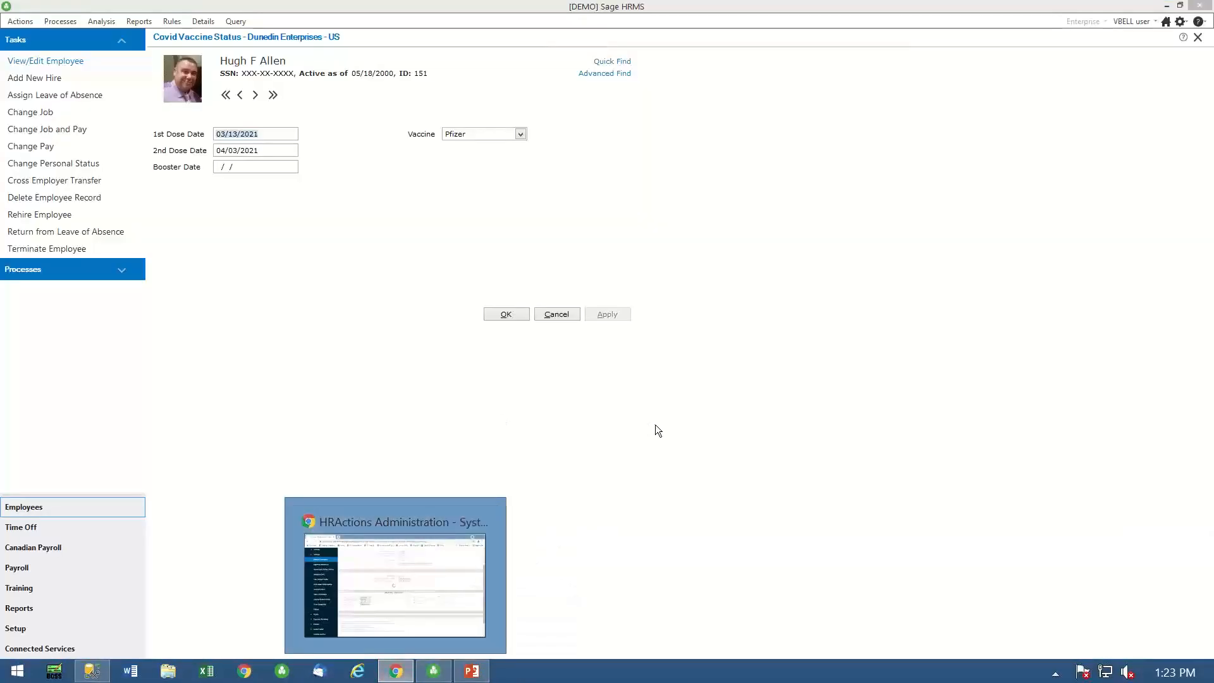
click(397, 673)
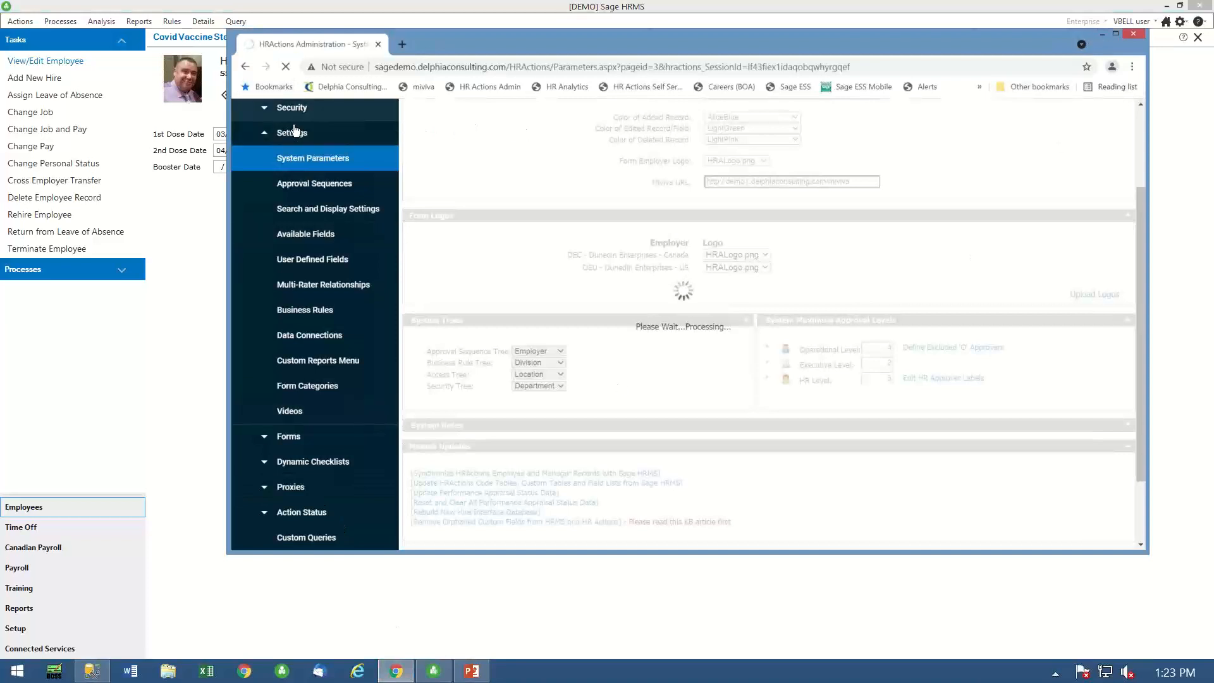
- Open the Available Fields settings in HR Actions Admin and maximize the browser window
click(244, 68)
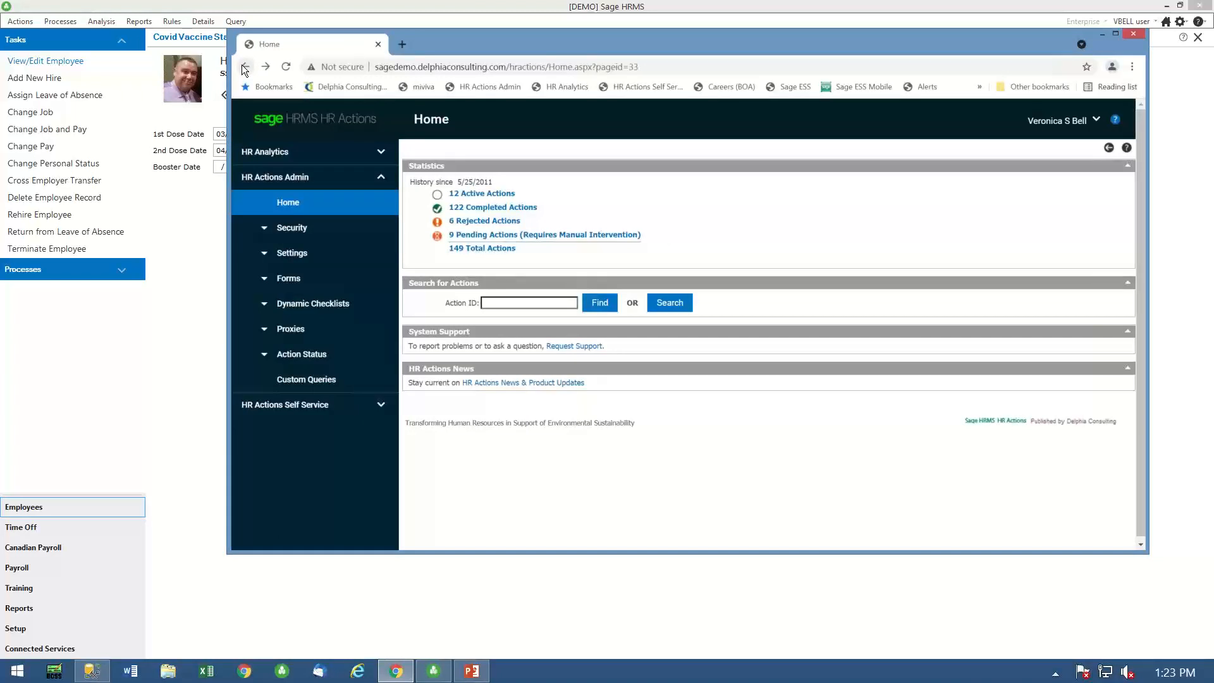
drag(289, 402, 311, 384)
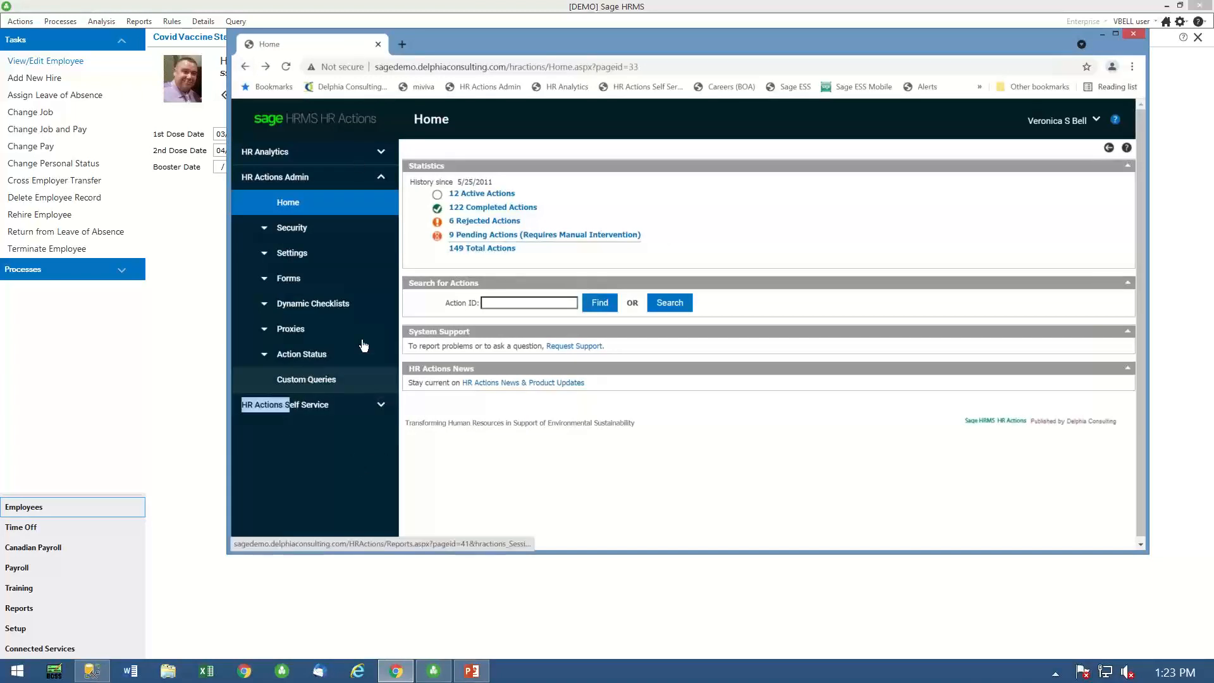
click(457, 468)
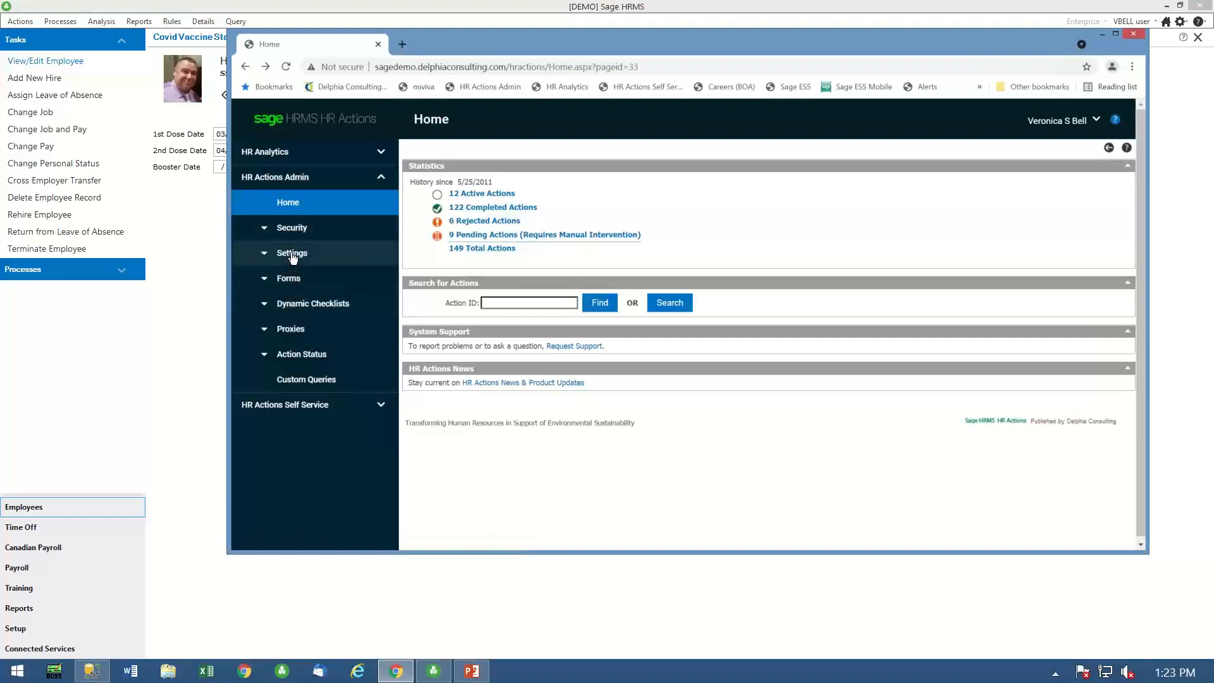
click(292, 254)
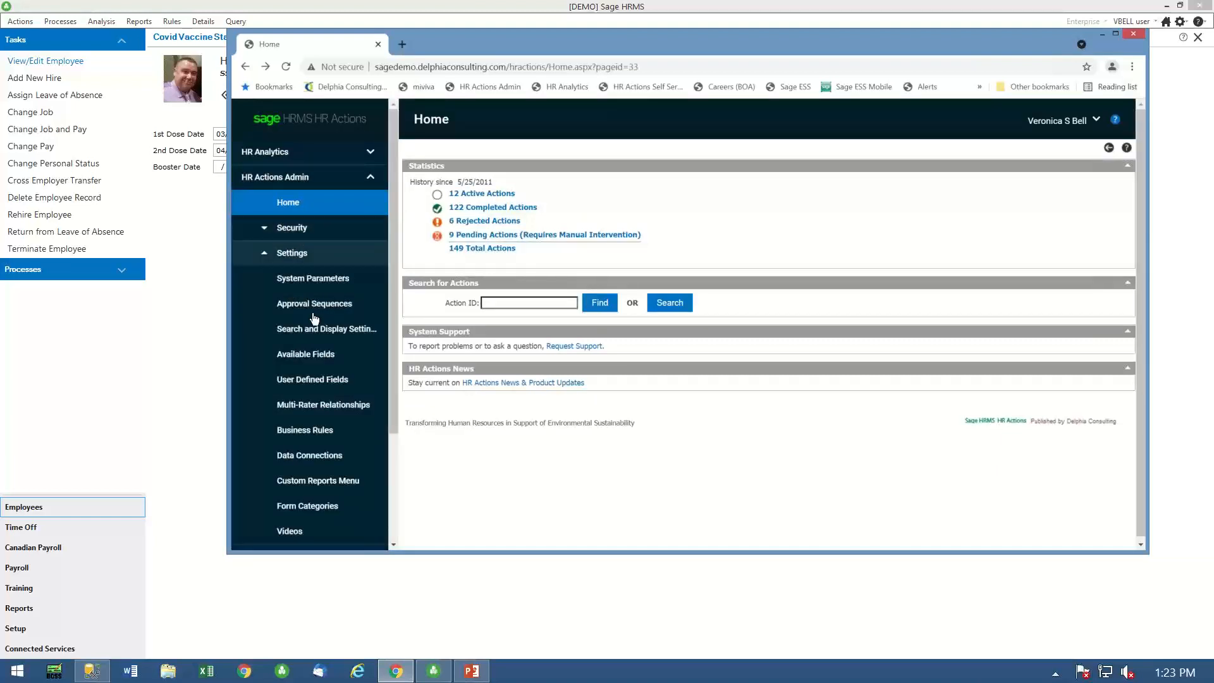
click(298, 358)
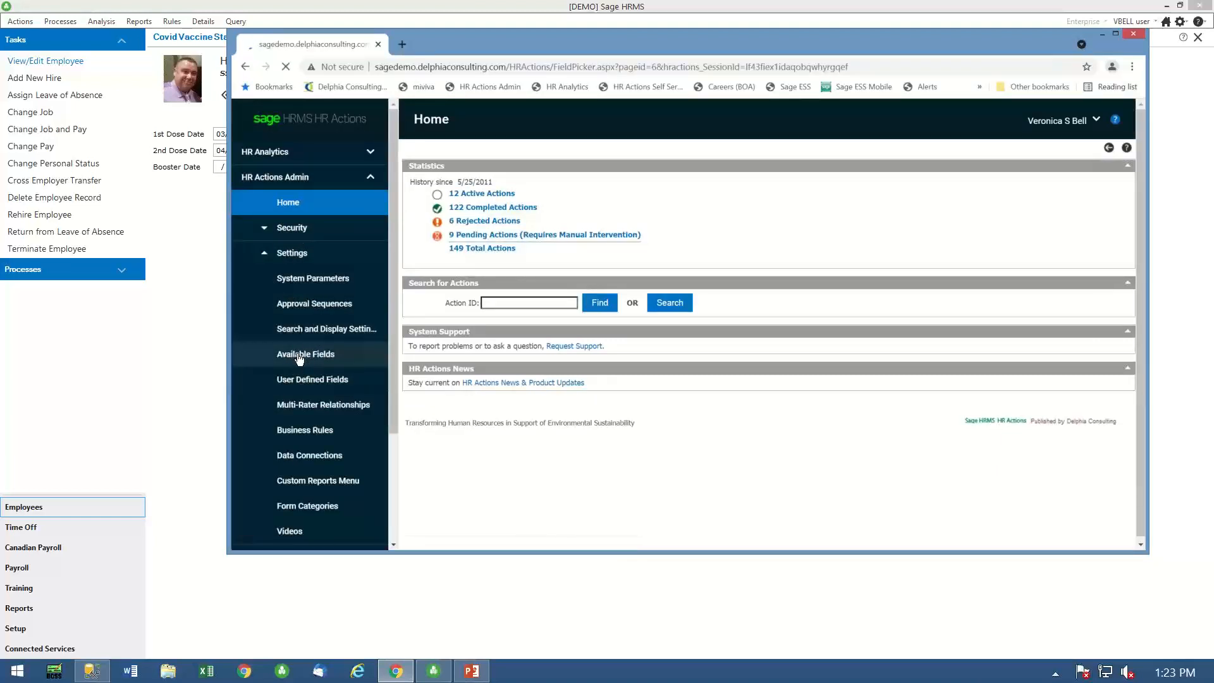
click(1113, 34)
- Expand the Covid Vaccine Status section of Available Fields and check which of its fields are available, with their labels and tooltips
scroll(285, 291, down, 10)
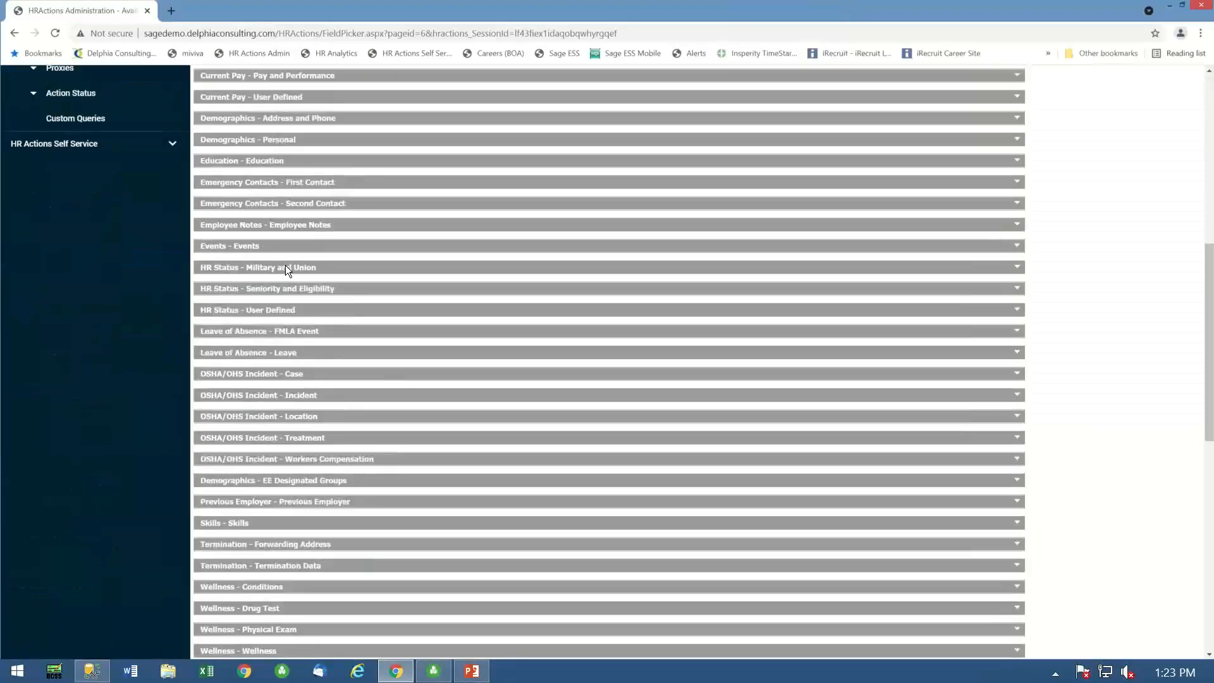
scroll(286, 266, down, 6)
scroll(287, 265, down, 4)
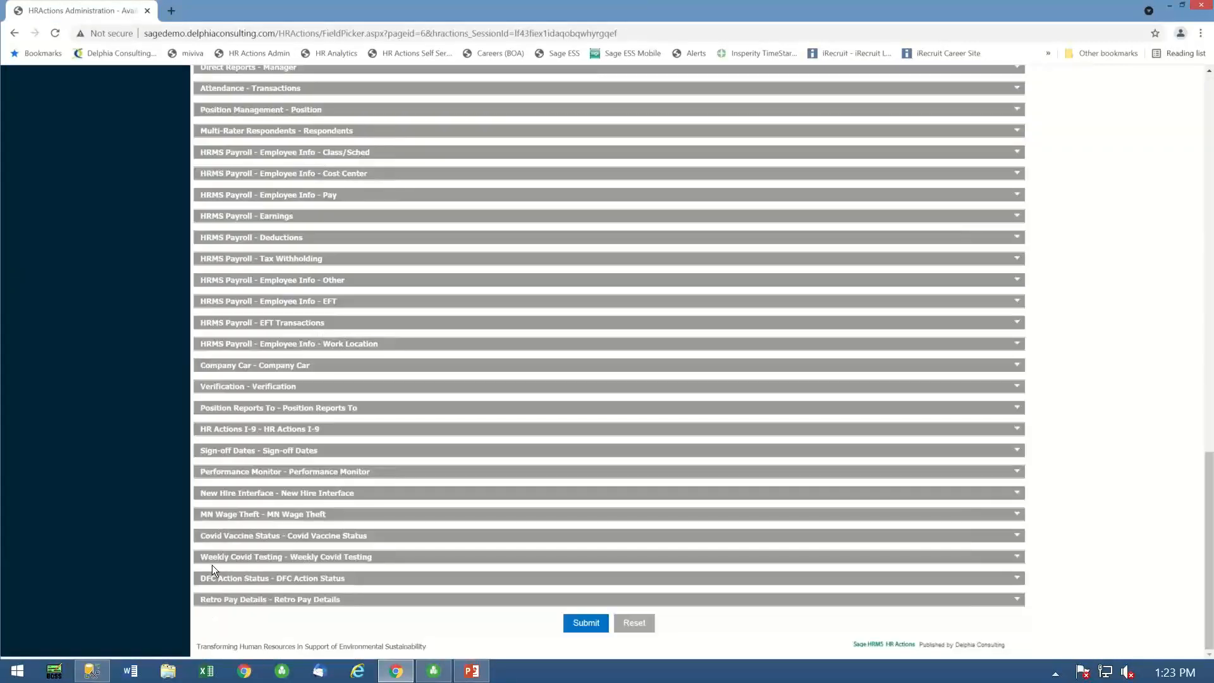
drag(222, 535, 405, 543)
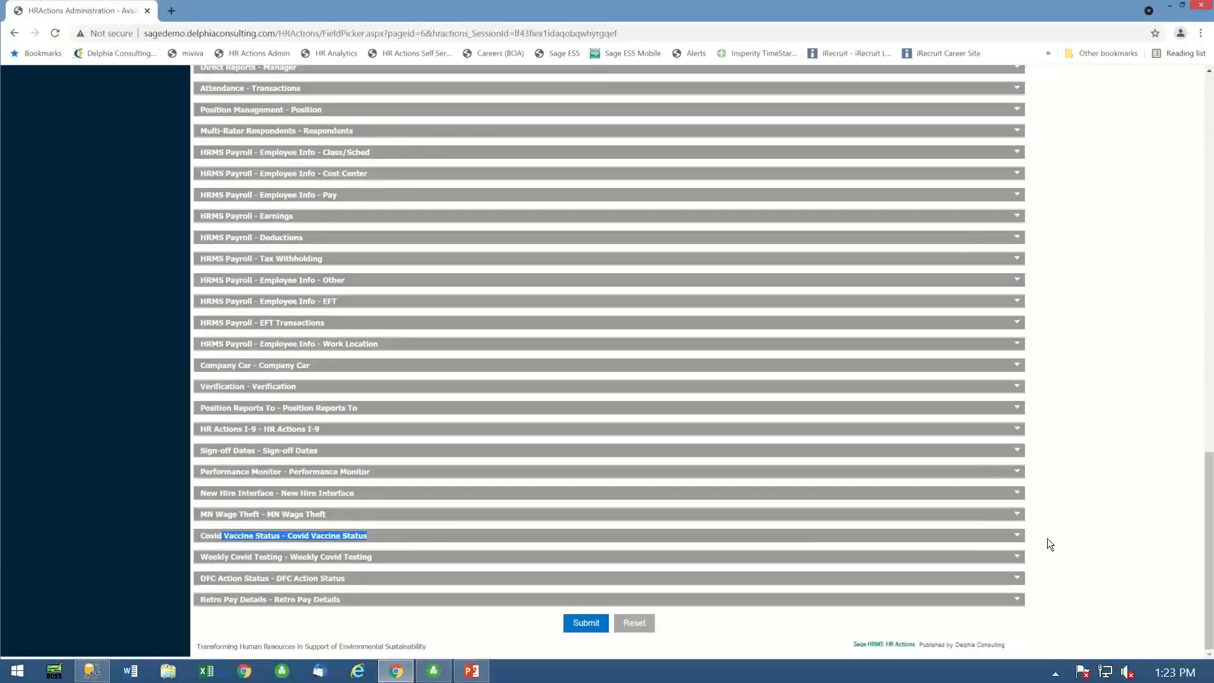
click(1017, 537)
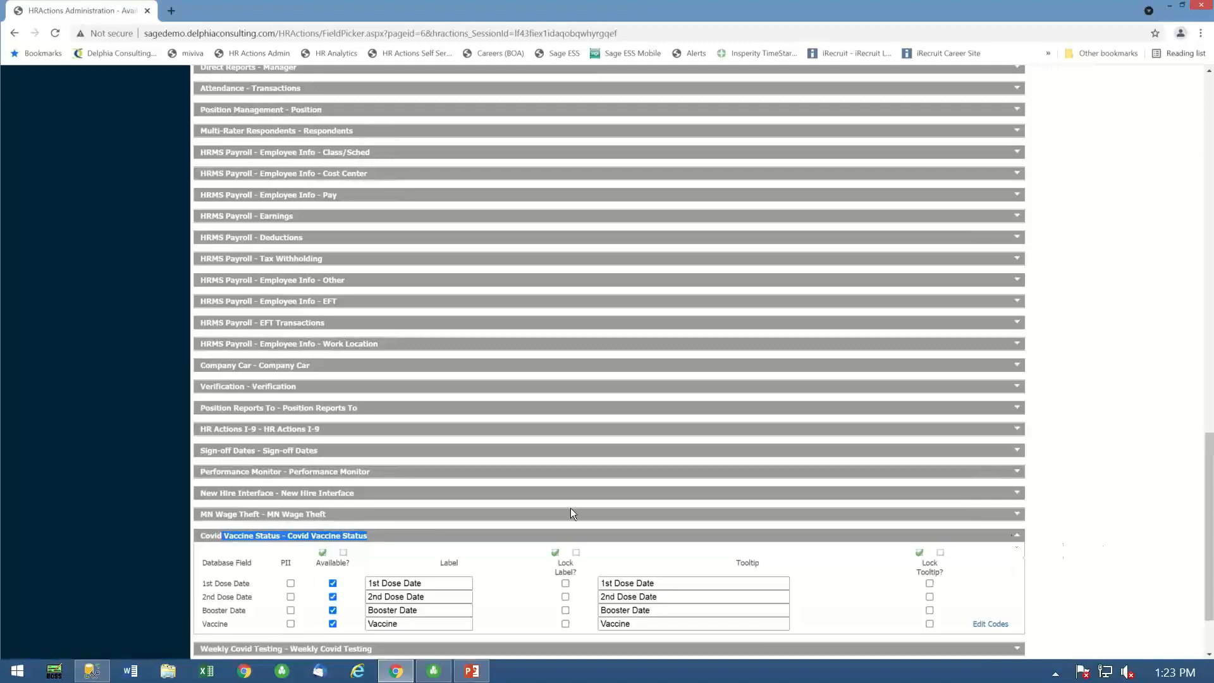
scroll(530, 494, down, 2)
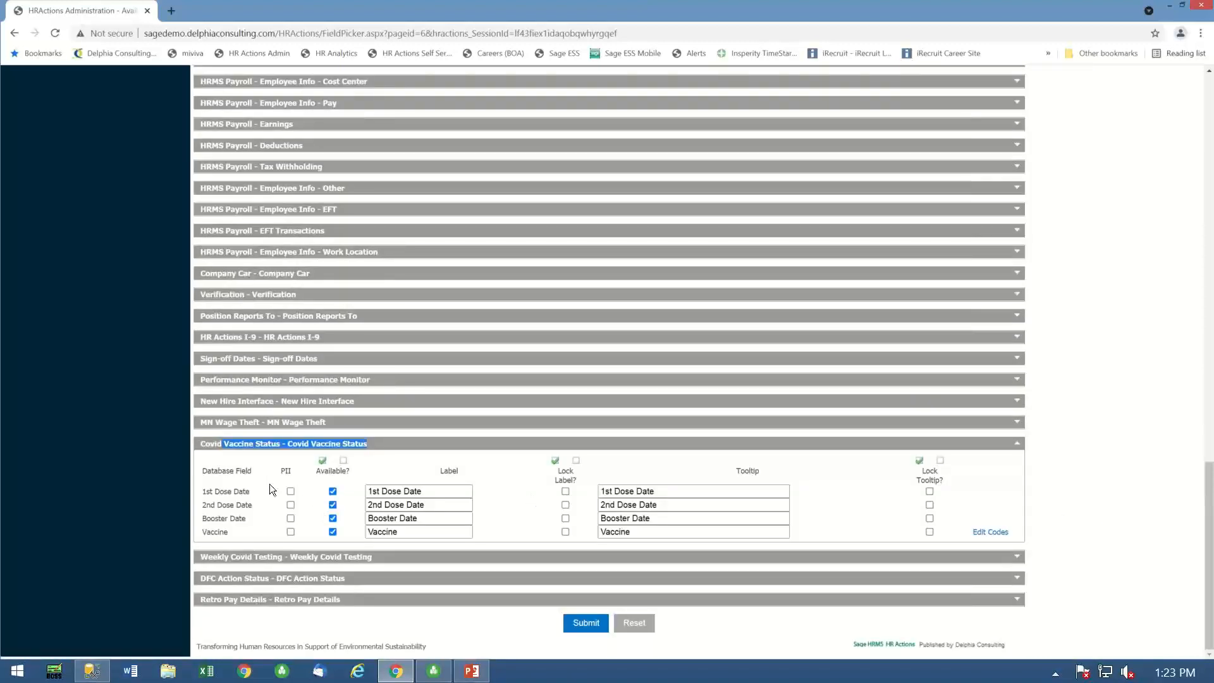
- Open the Form Catalog and start building a new HR Actions form
scroll(79, 411, up, 20)
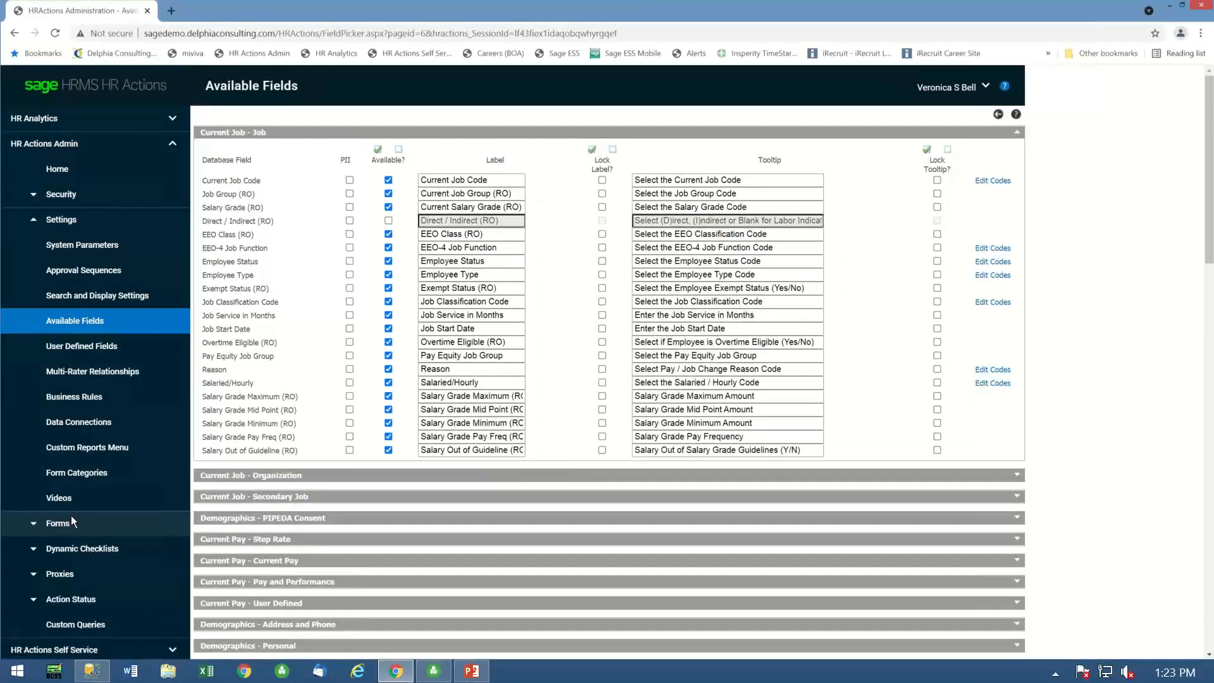
scroll(71, 515, down, 3)
click(68, 335)
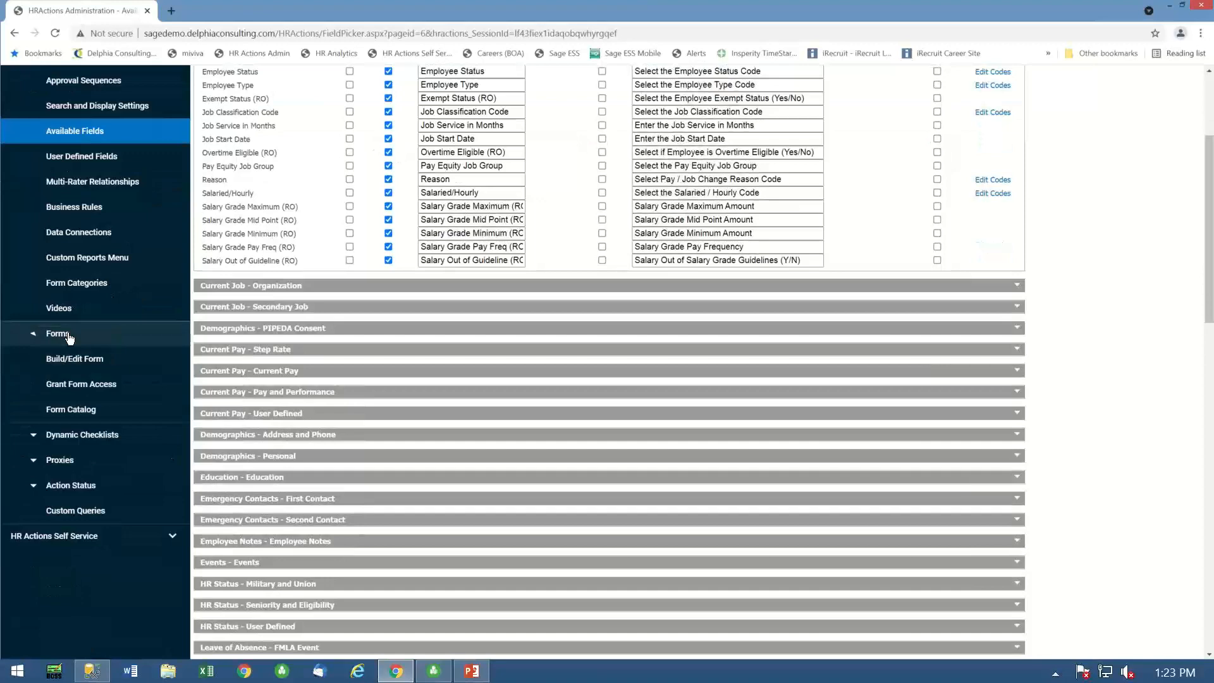
click(71, 409)
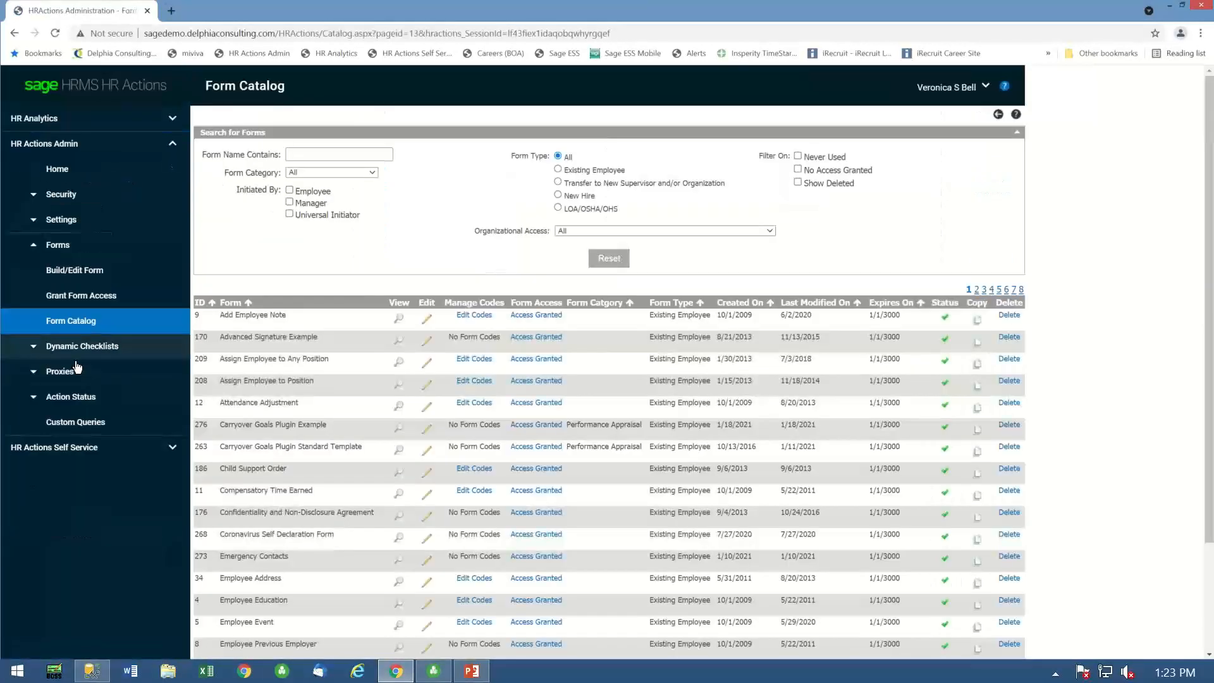
click(84, 273)
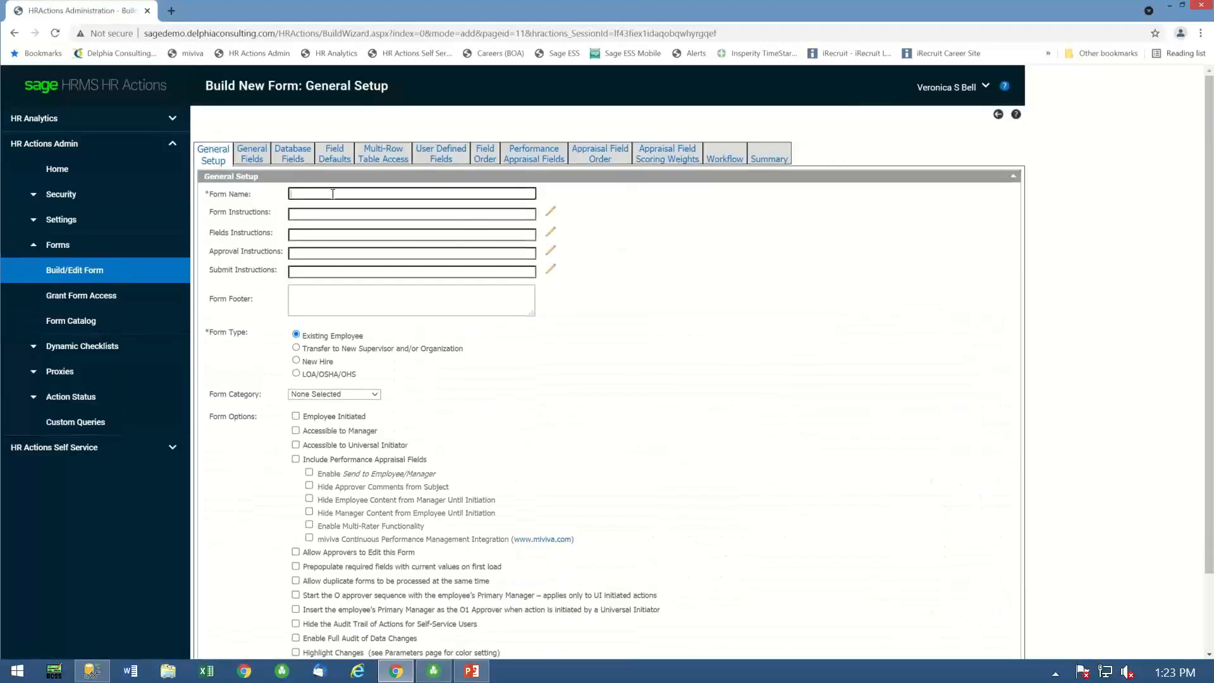
- Name the new form Covid Return to work Status
click(360, 194)
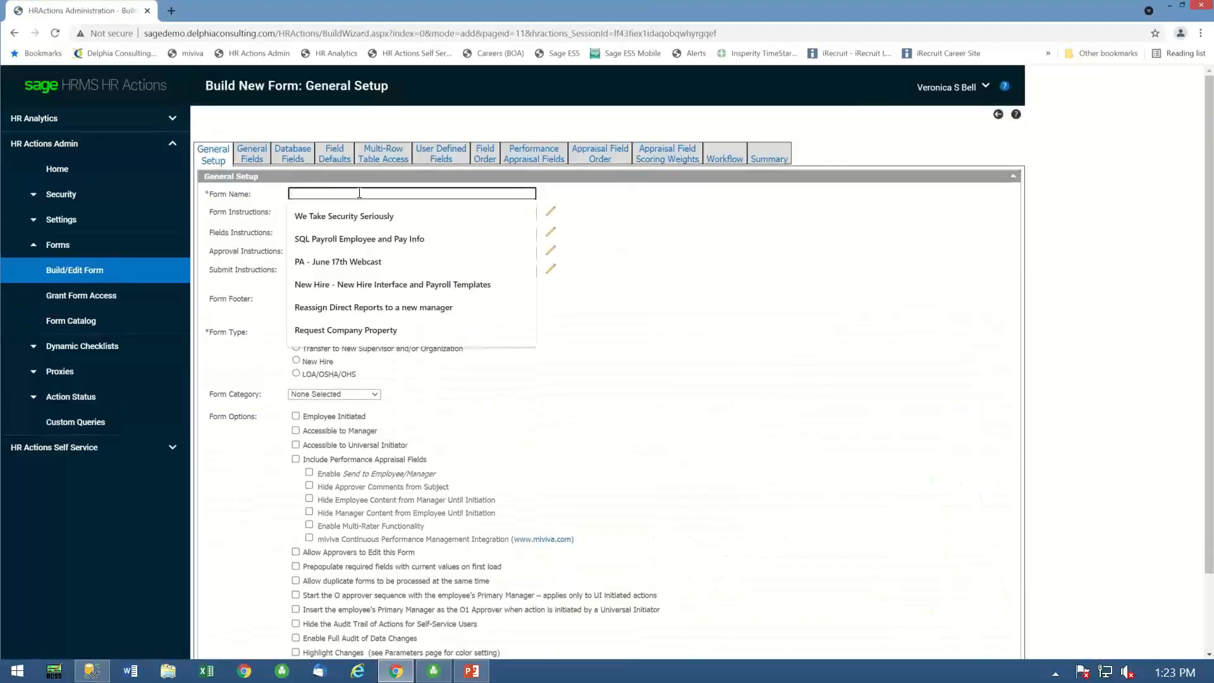
text(Covid Status)
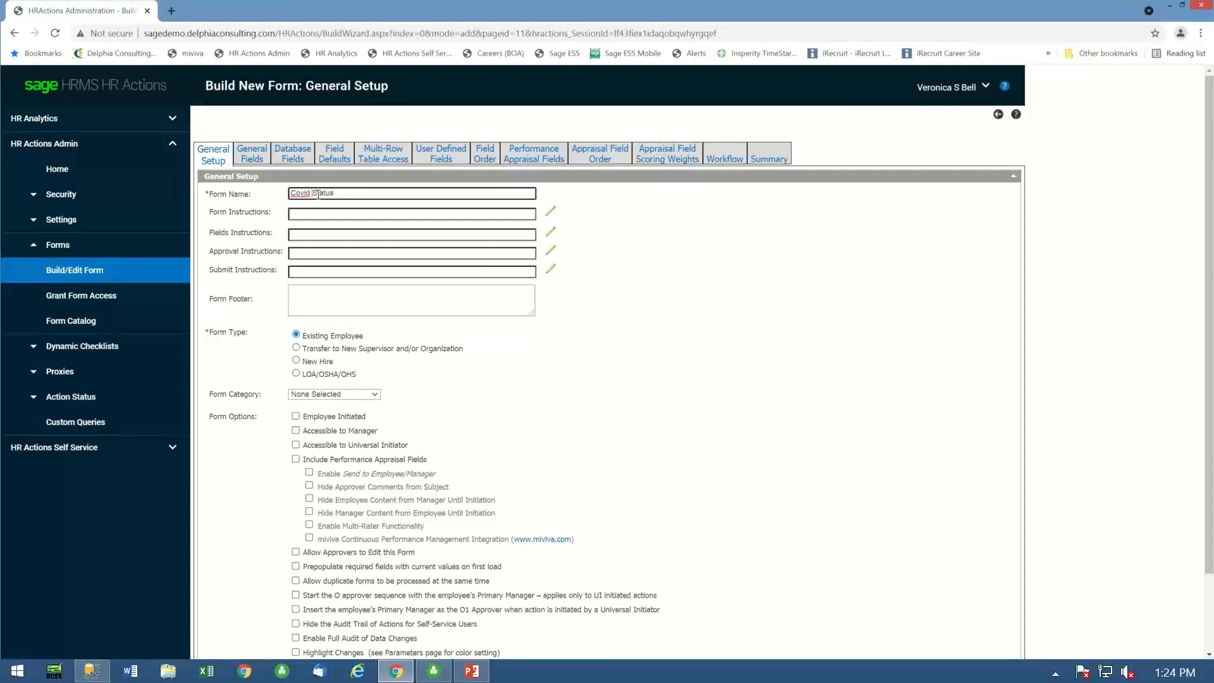
text(Return to work)
click(493, 390)
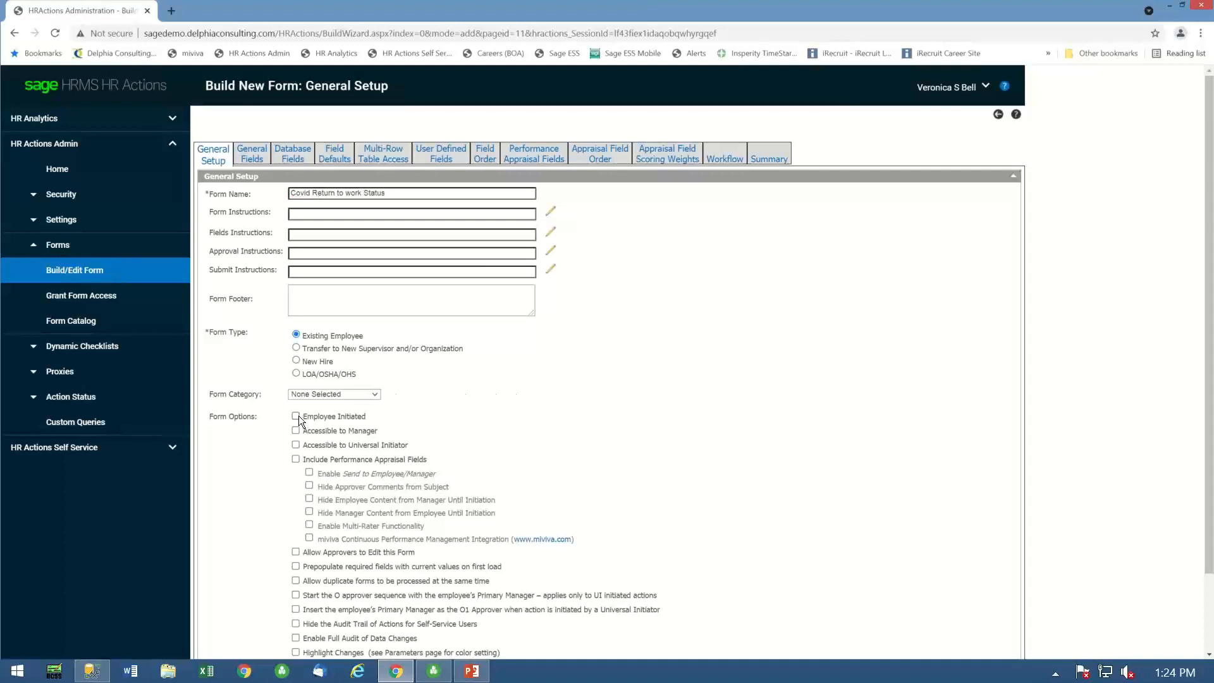
- Make the form Employee Initiated and pre-populate its Save to HRMS Date, continuing to the database fields
click(296, 416)
scroll(515, 456, down, 2)
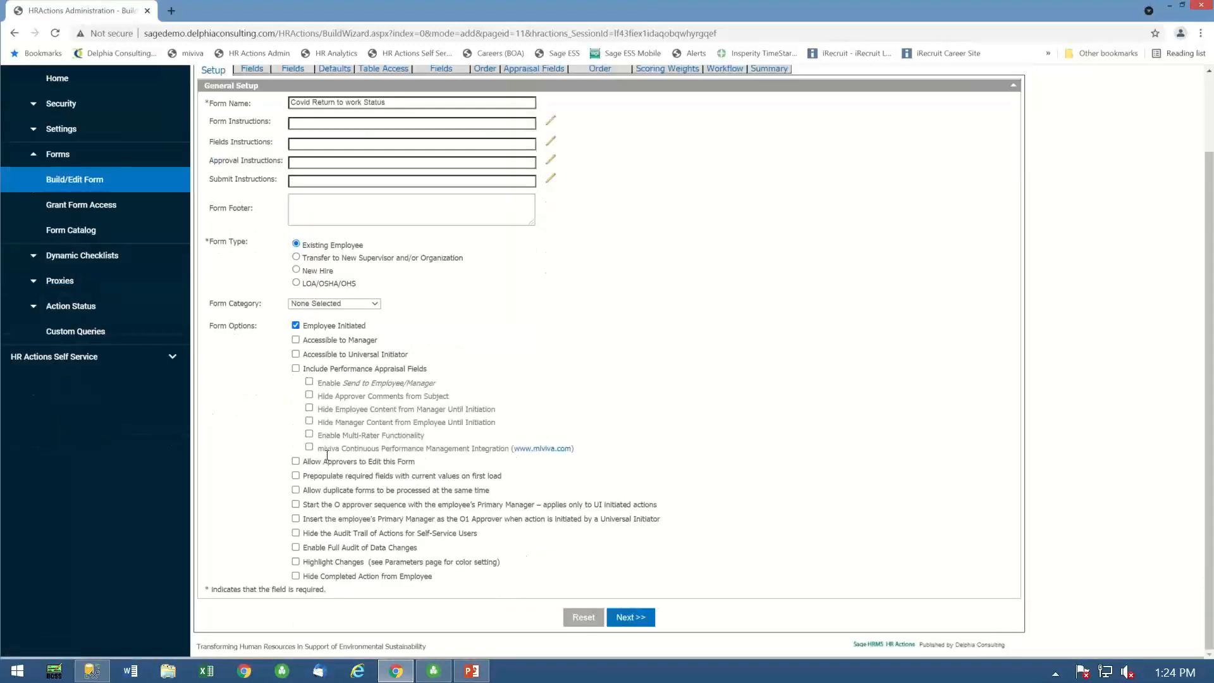
click(632, 612)
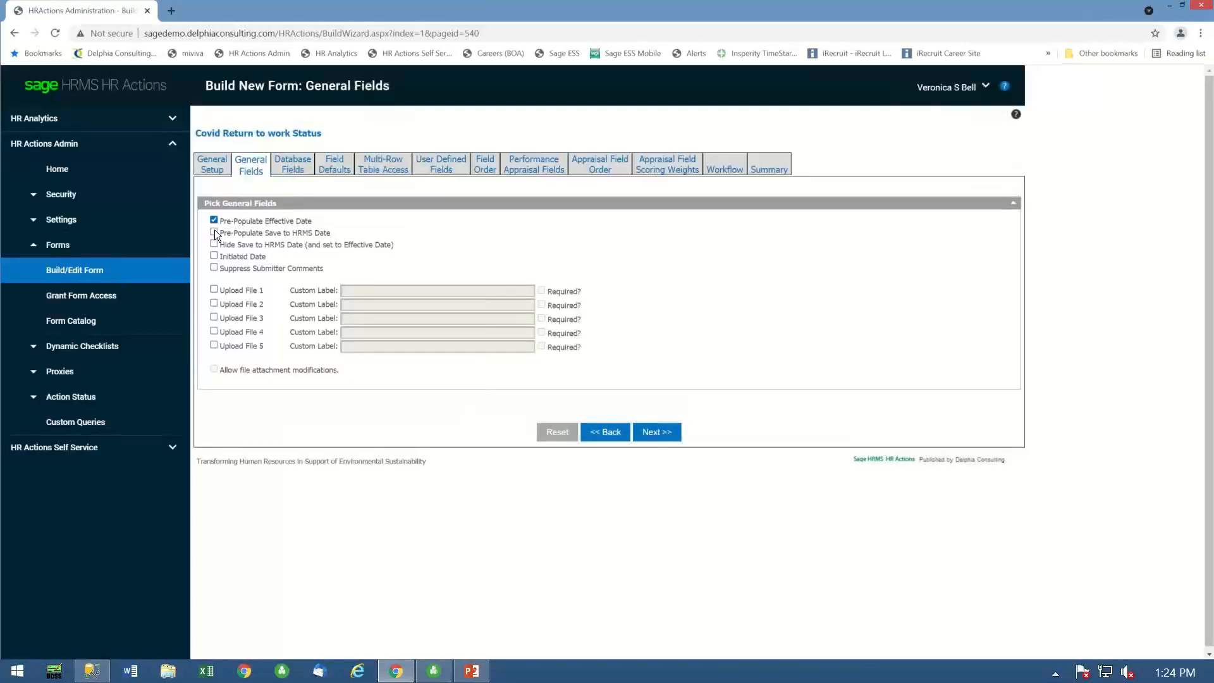
click(214, 233)
click(667, 436)
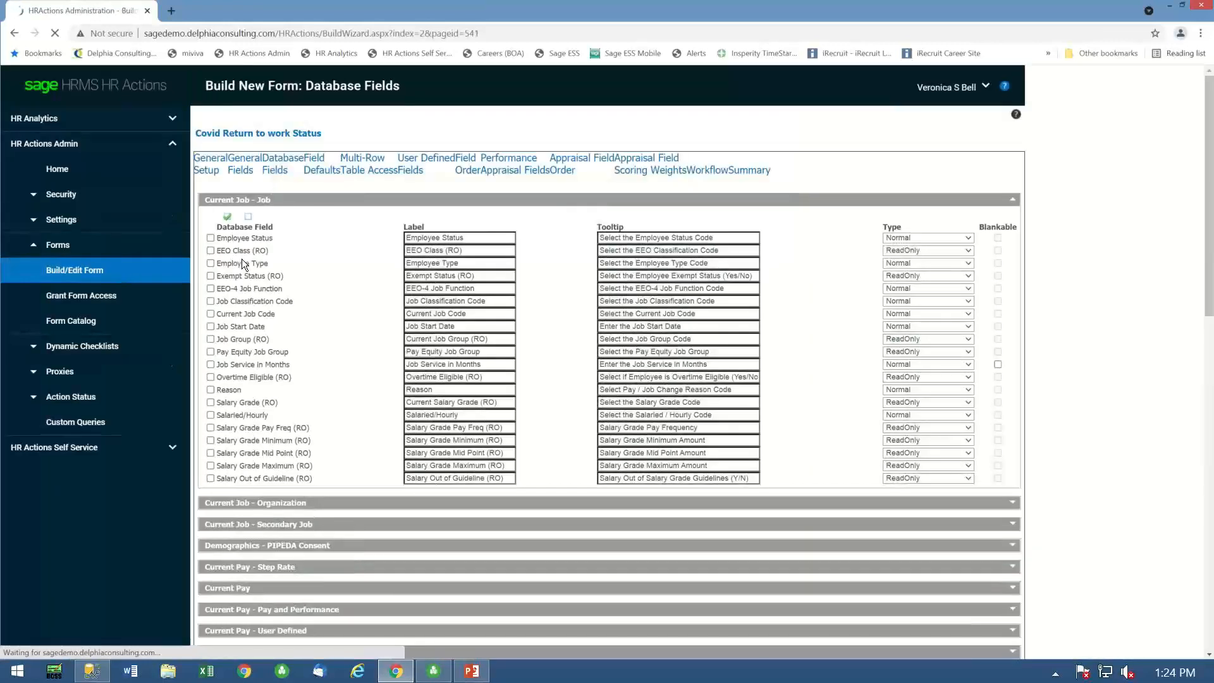
- Include all the Covid Vaccine Status database fields in the form
scroll(282, 407, down, 8)
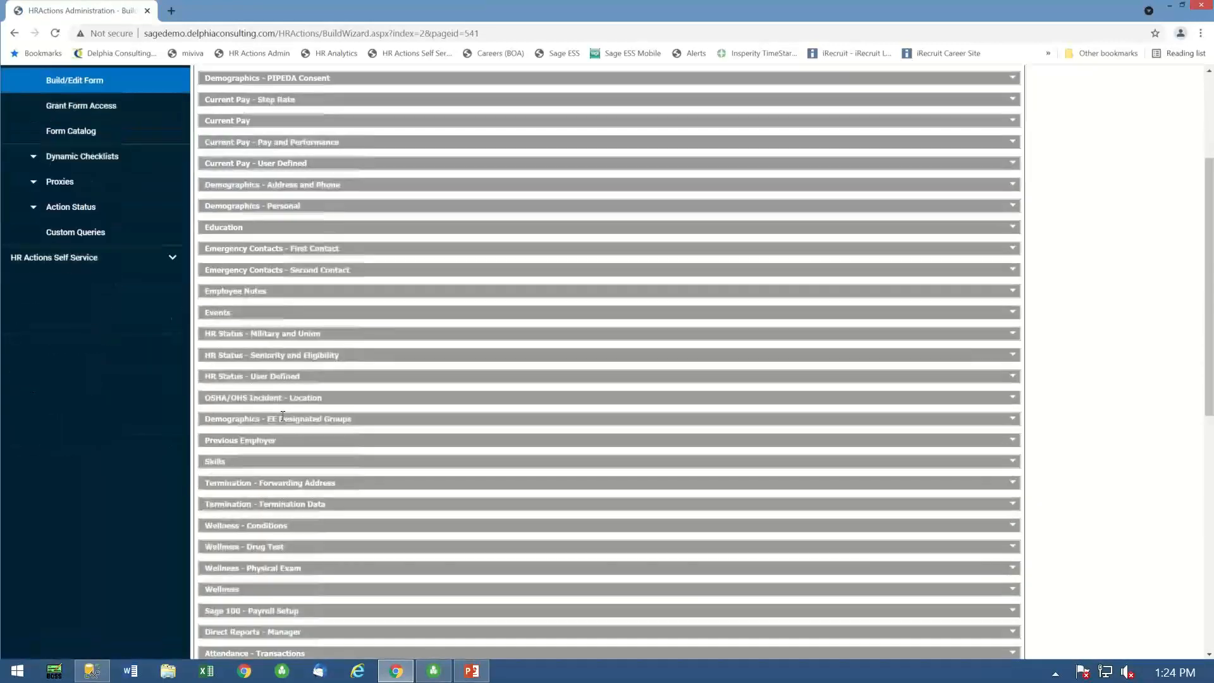
scroll(298, 569, down, 4)
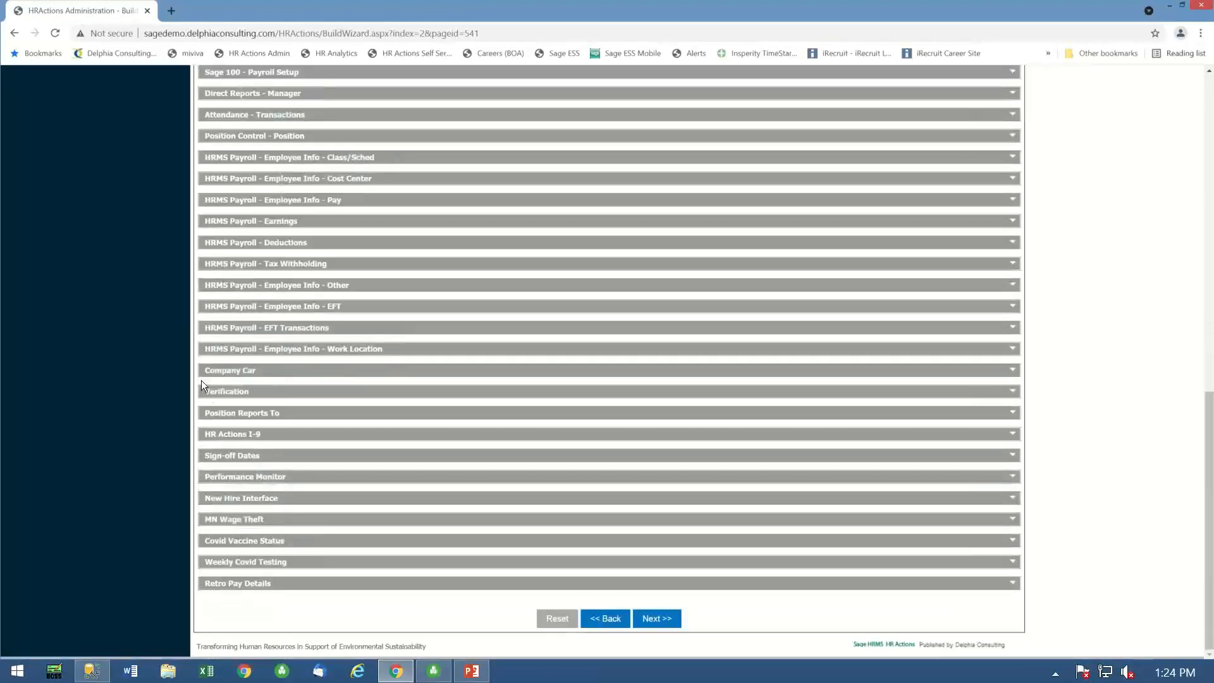
click(1009, 537)
scroll(239, 533, down, 1)
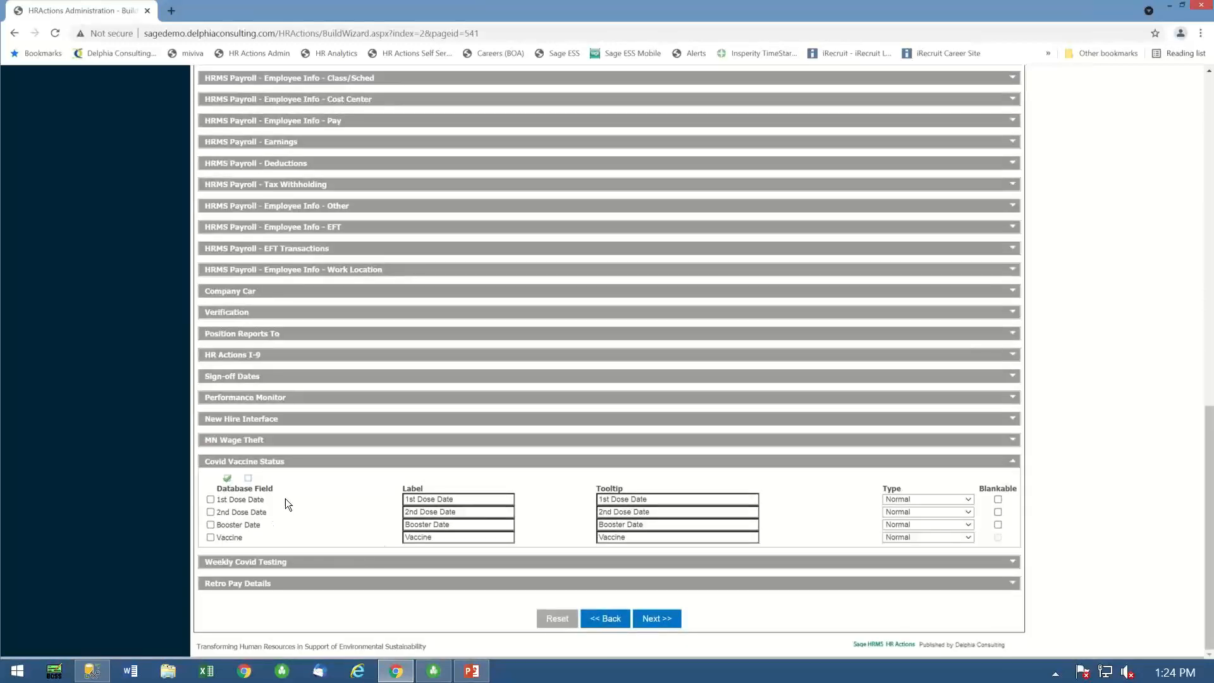
click(226, 478)
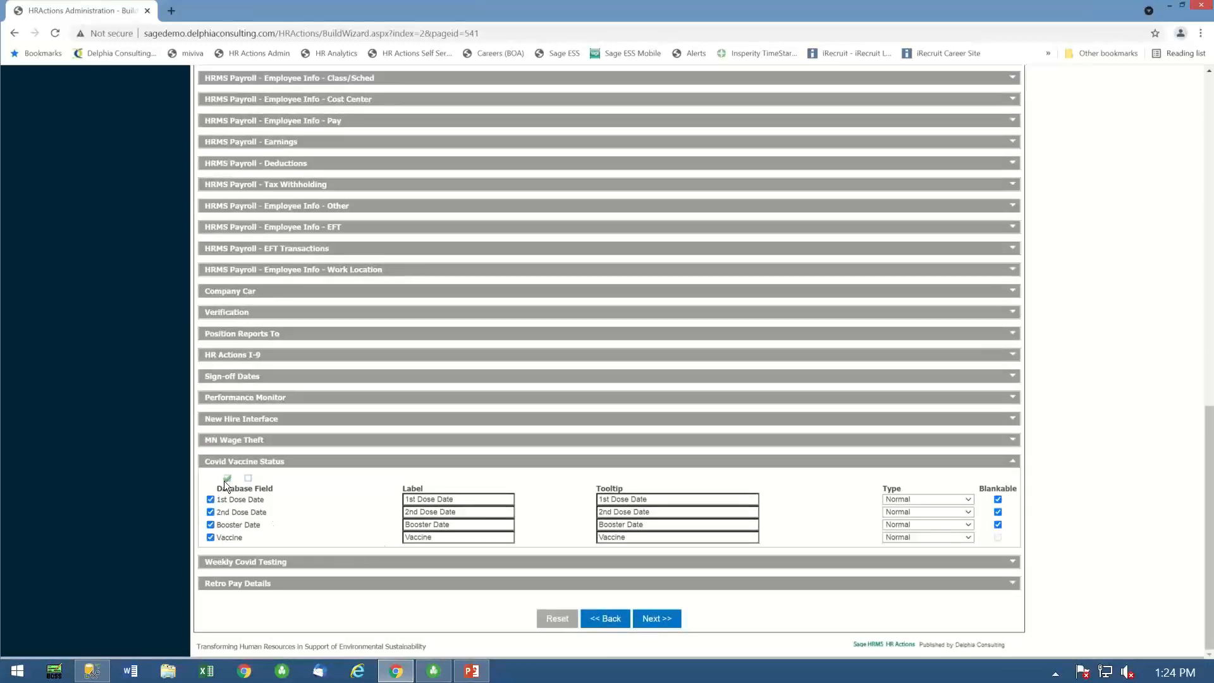
- Include all the Weekly Covid Testing database fields in the form and continue to the field defaults
click(410, 563)
click(228, 579)
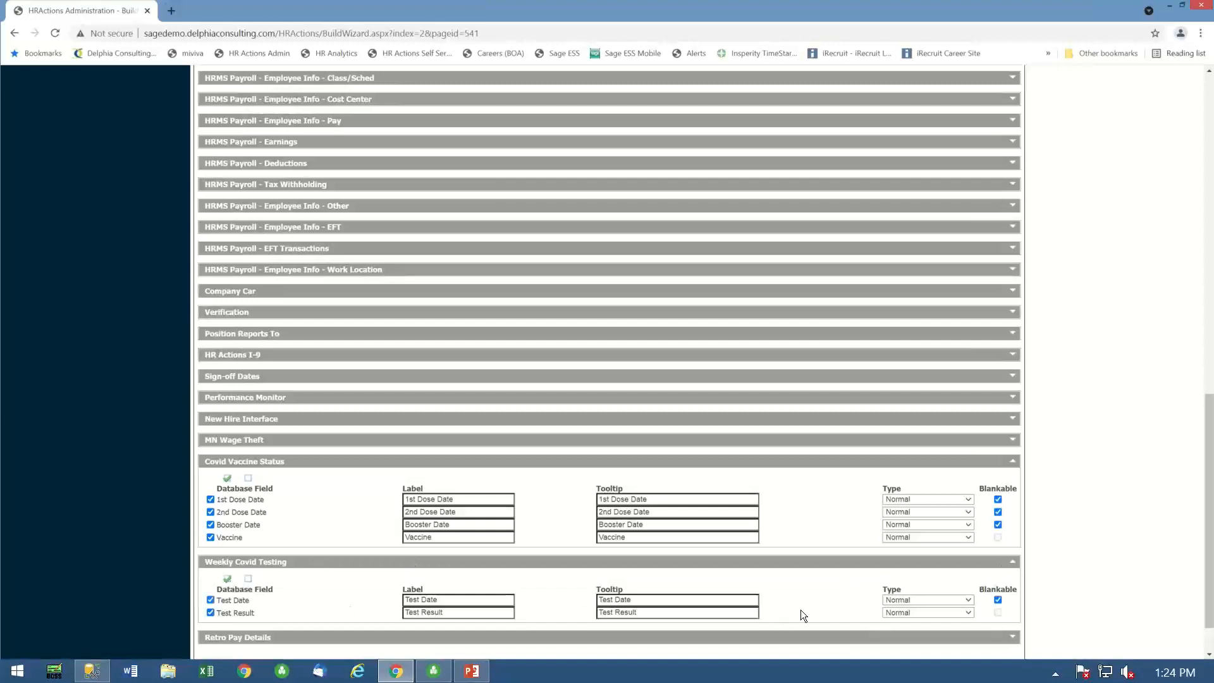
scroll(801, 609, down, 2)
click(654, 618)
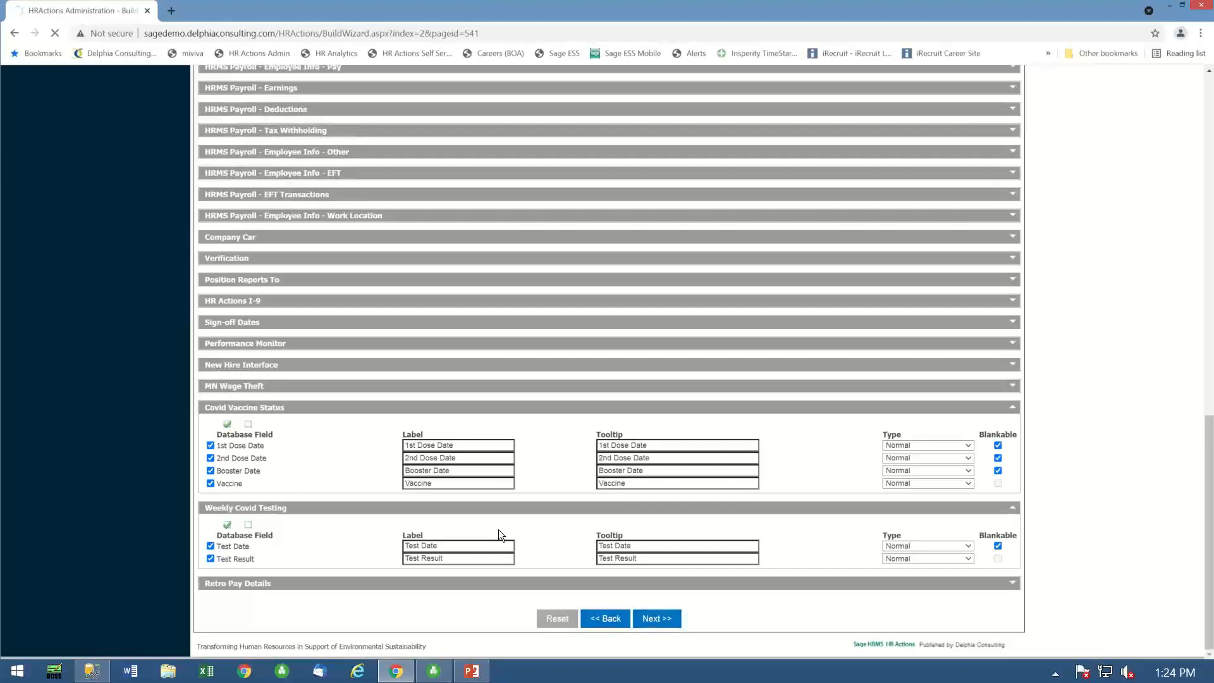
click(653, 619)
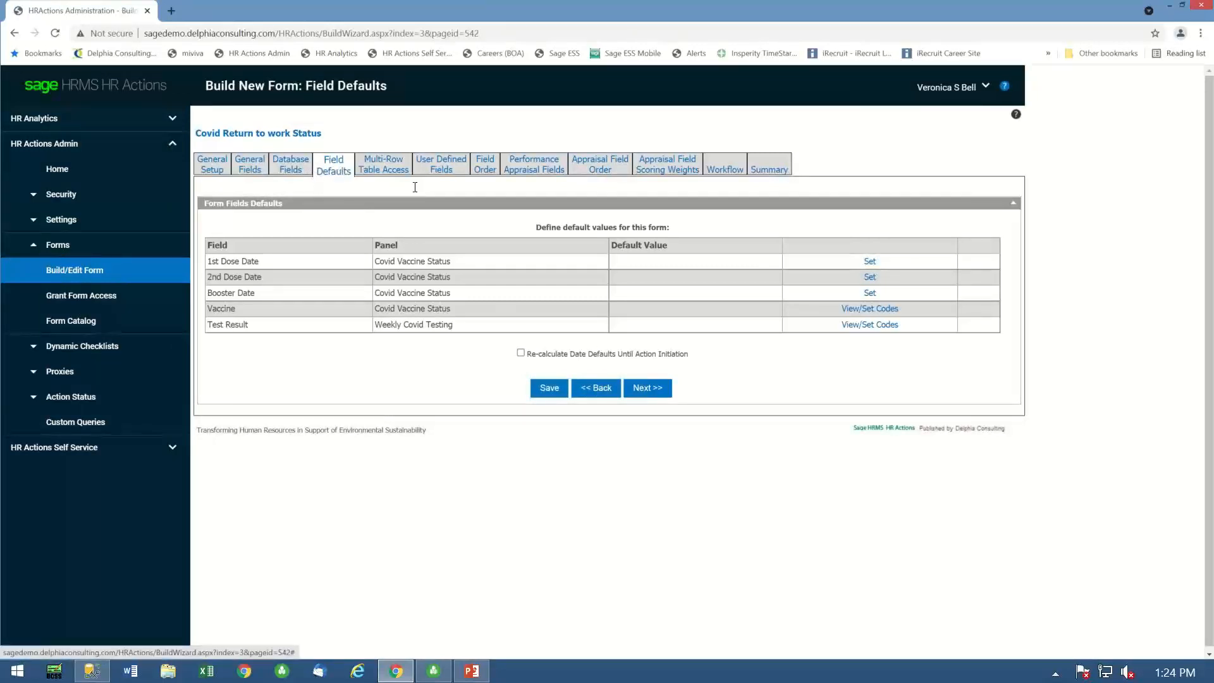
- Keep the field defaults unset, restrict the Weekly Covid Testing table to Add only, and continue to the user defined fields
click(655, 387)
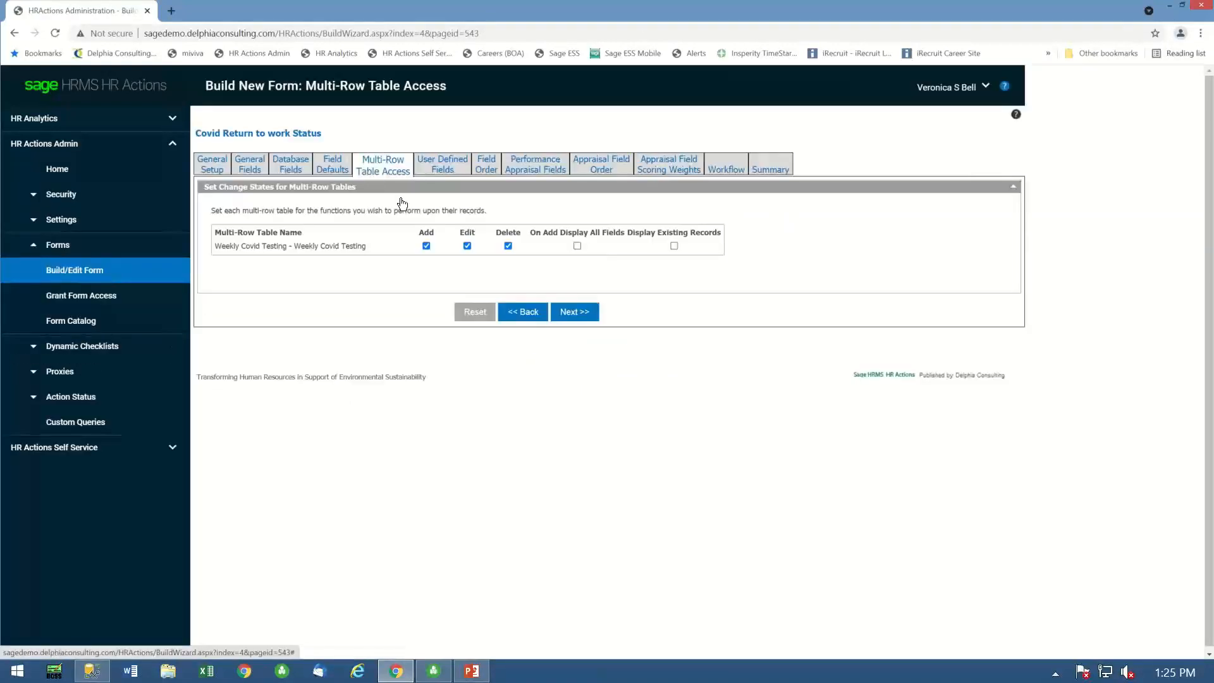
click(509, 246)
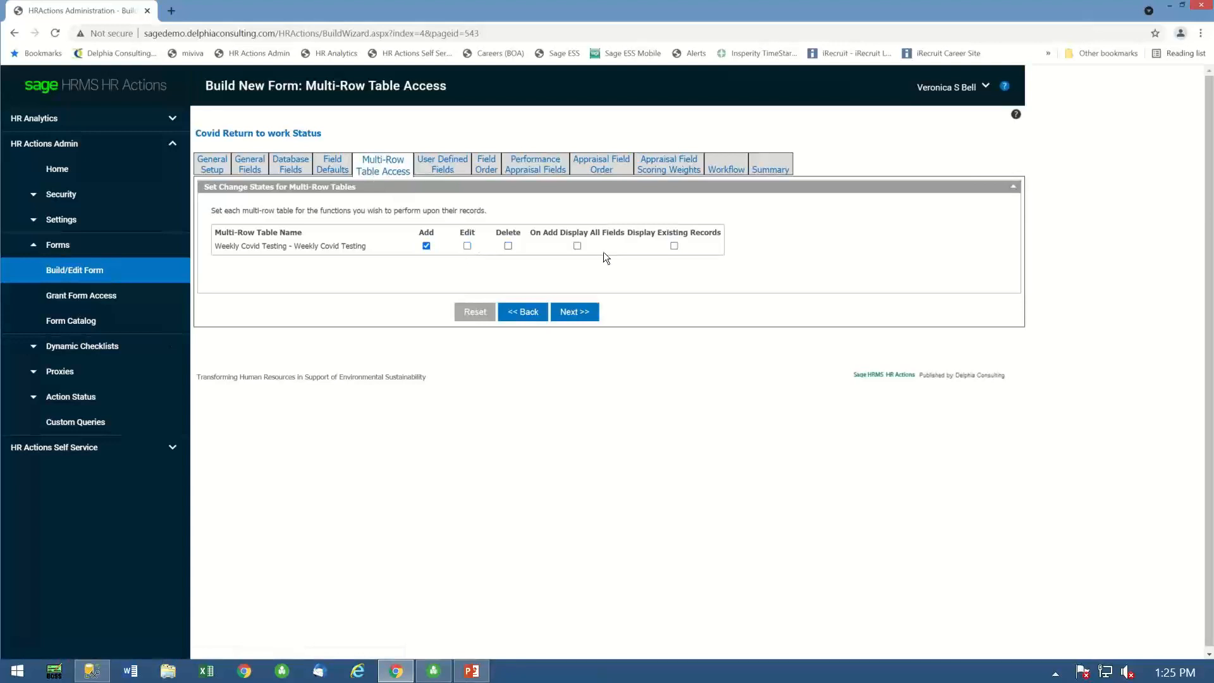
click(581, 313)
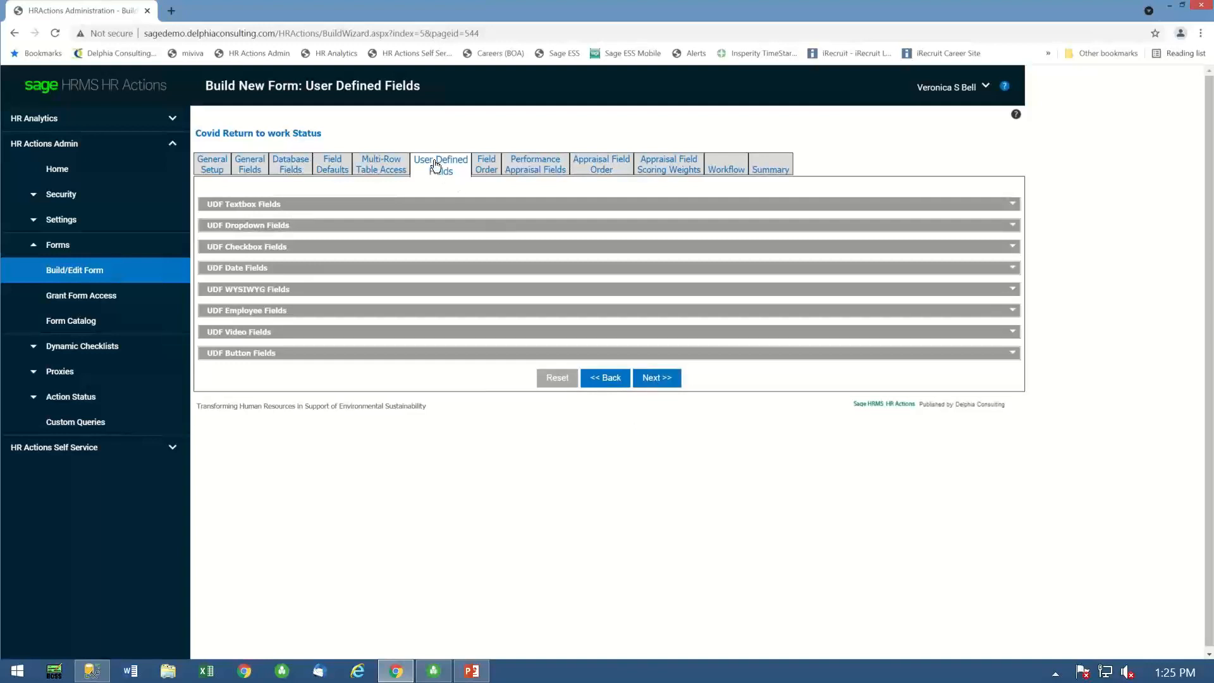
- Skip the user defined fields, keep the existing field order, and set the workflow's minimum HR Level approvals to 1
click(660, 383)
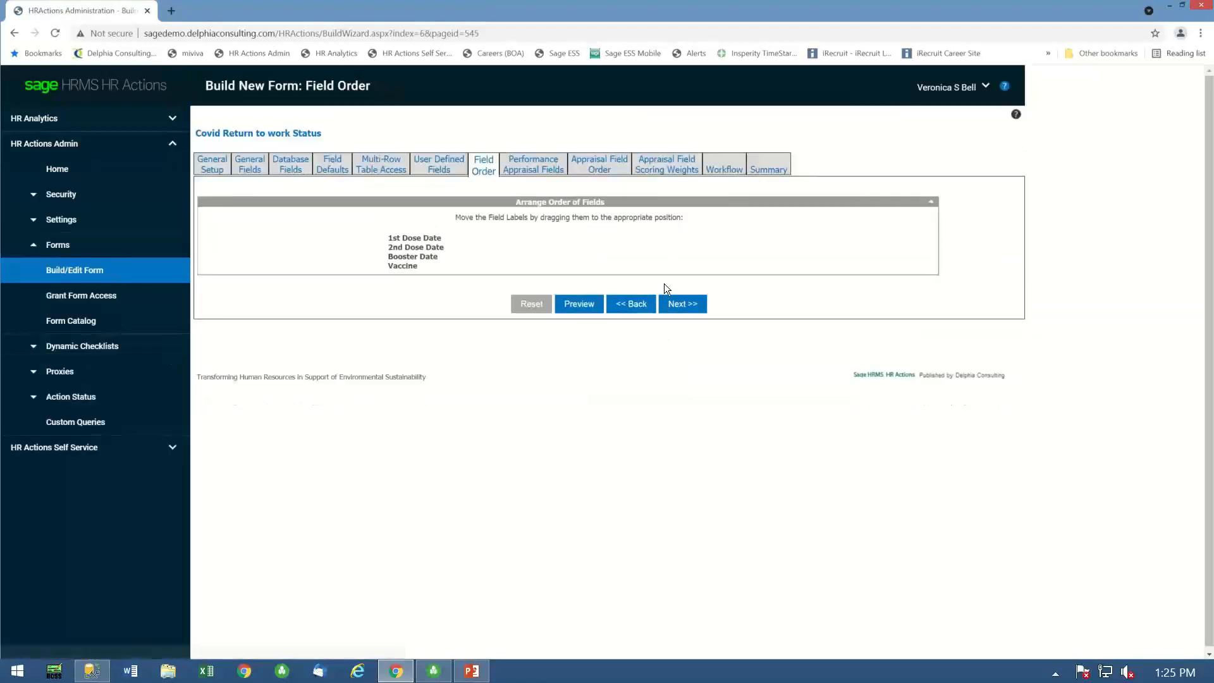
click(684, 308)
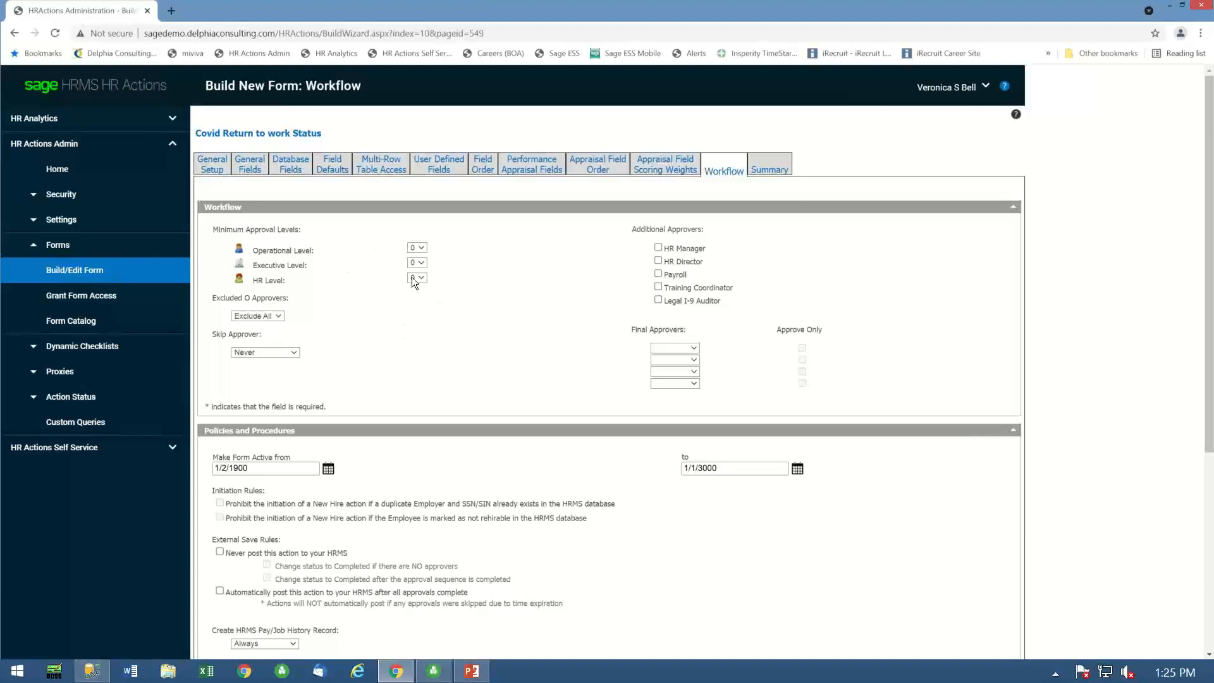
click(422, 248)
click(420, 278)
click(416, 297)
click(817, 556)
scroll(829, 558, down, 5)
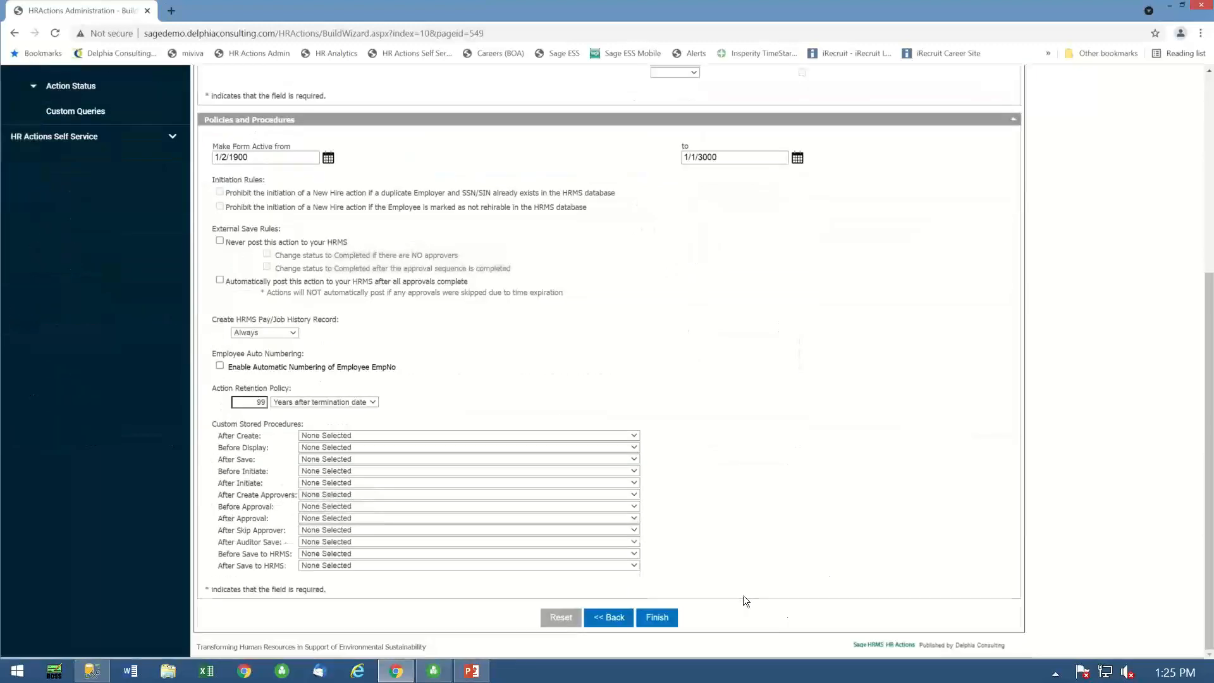
- Finish building the Covid Return to work Status form and grant access to it for all organization nodes
click(657, 617)
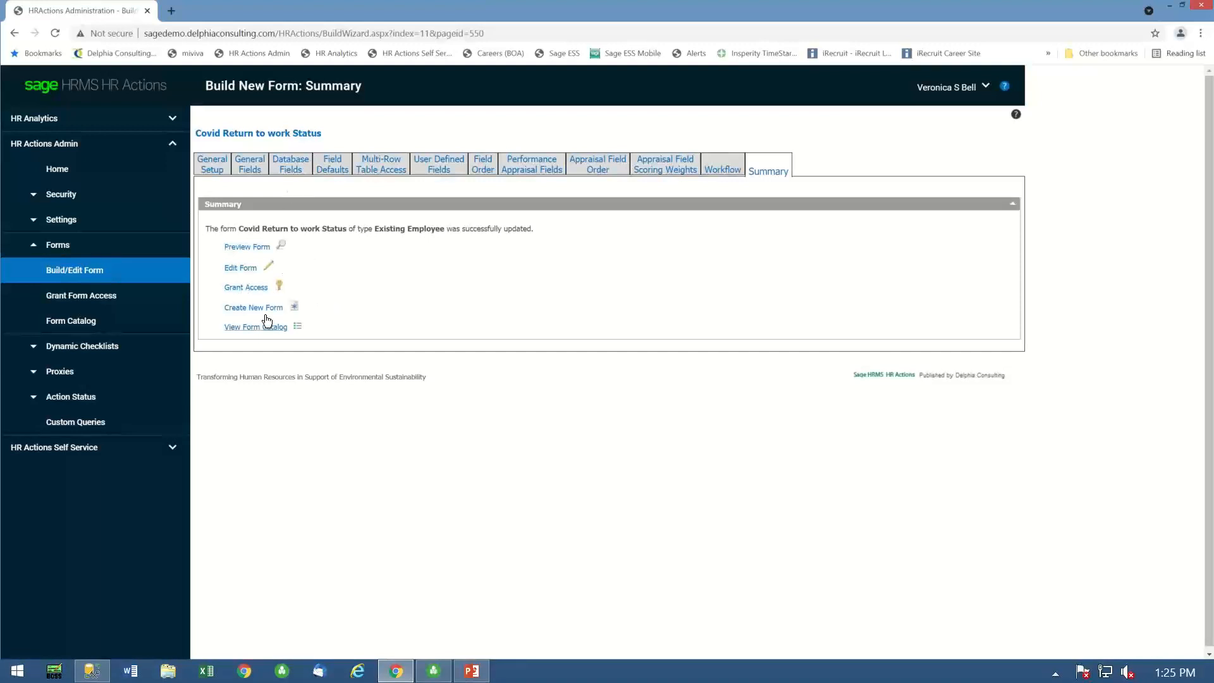
click(256, 289)
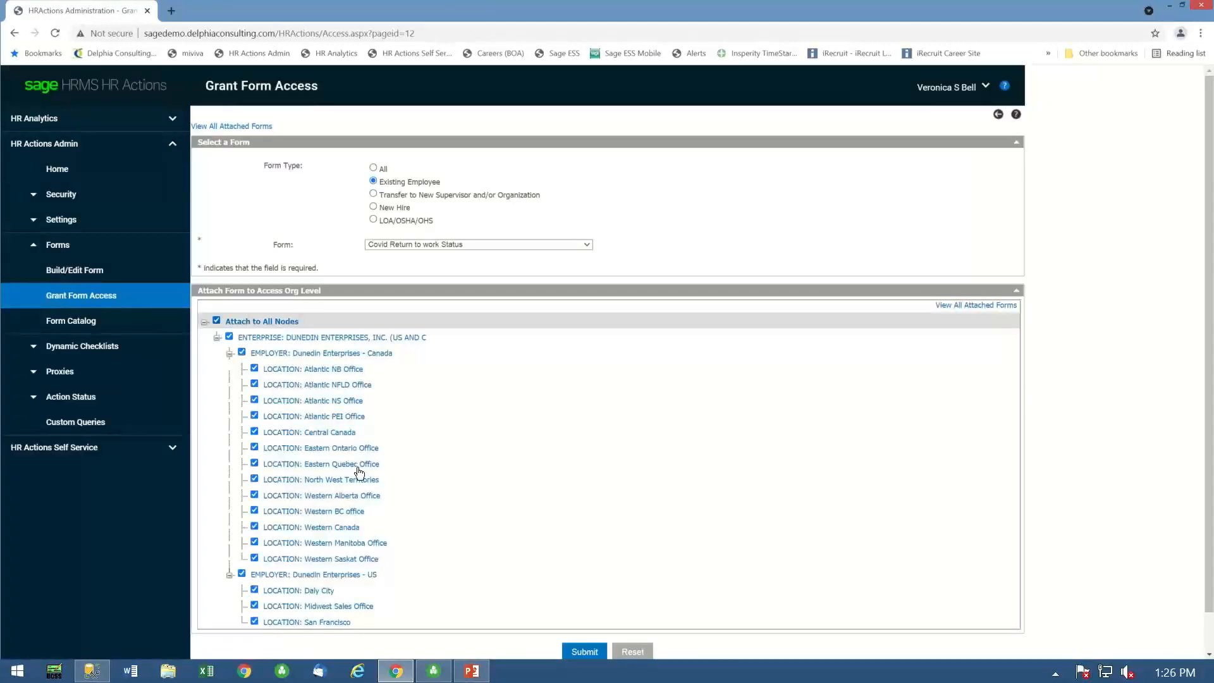
click(578, 652)
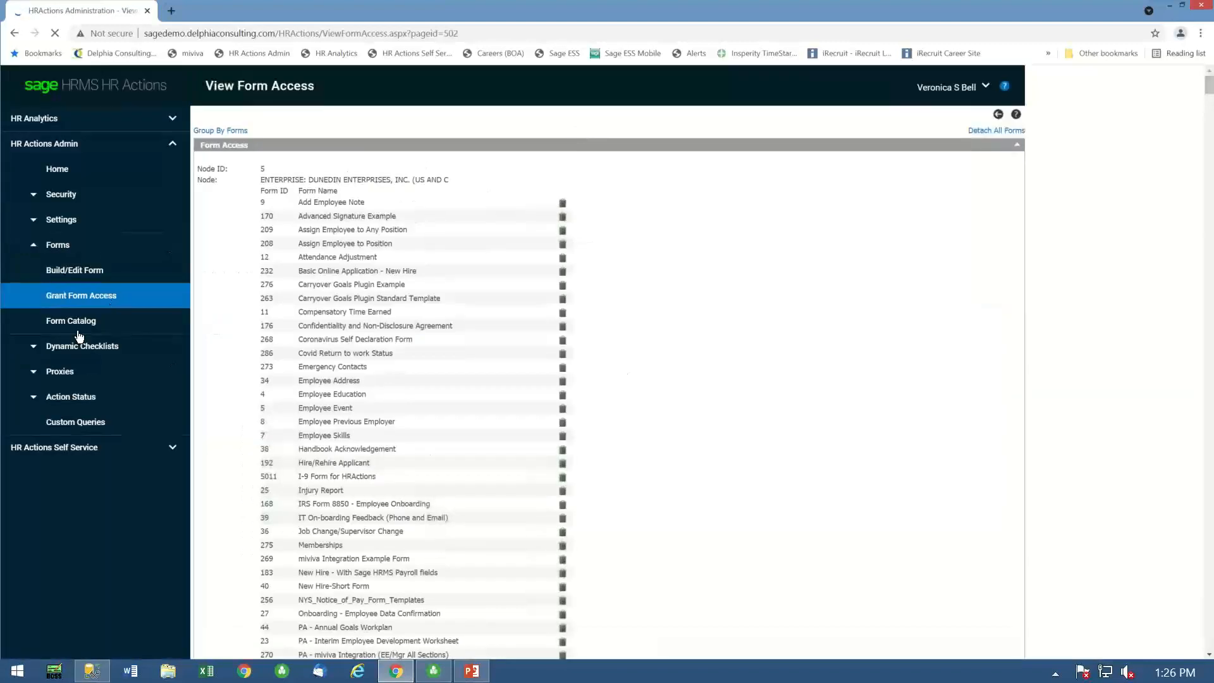
- Start a Covid Return to work Status action that applies to yourself in HR Actions Self Service
click(71, 452)
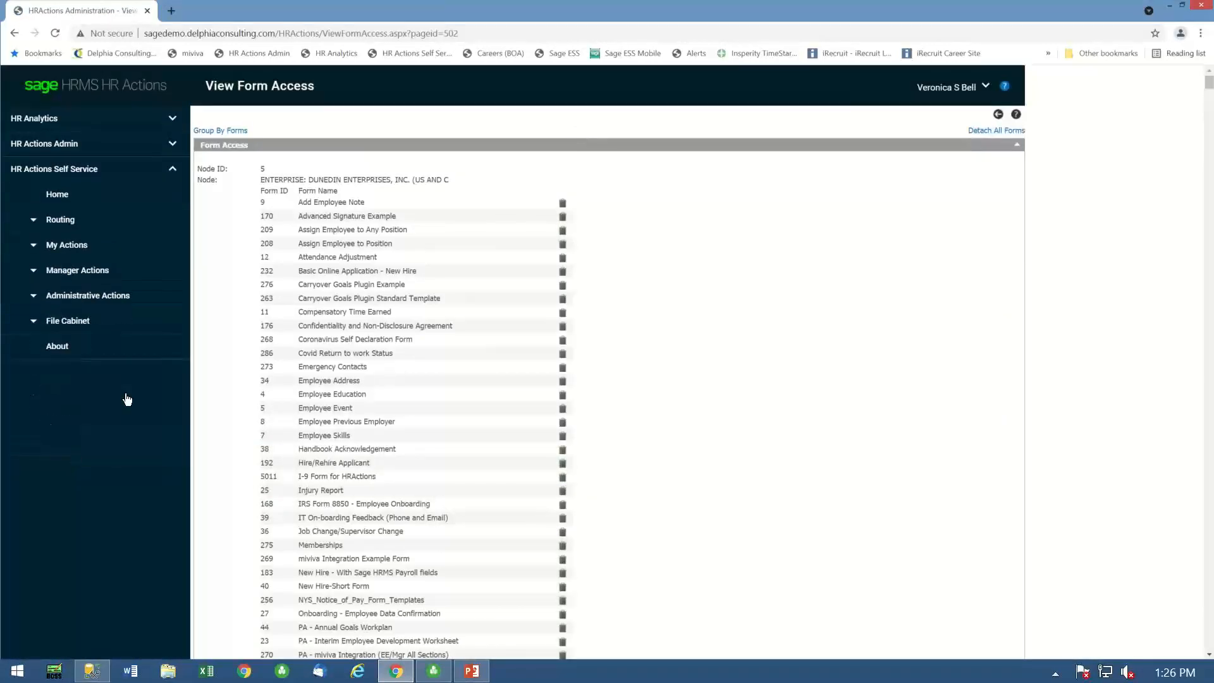
click(66, 250)
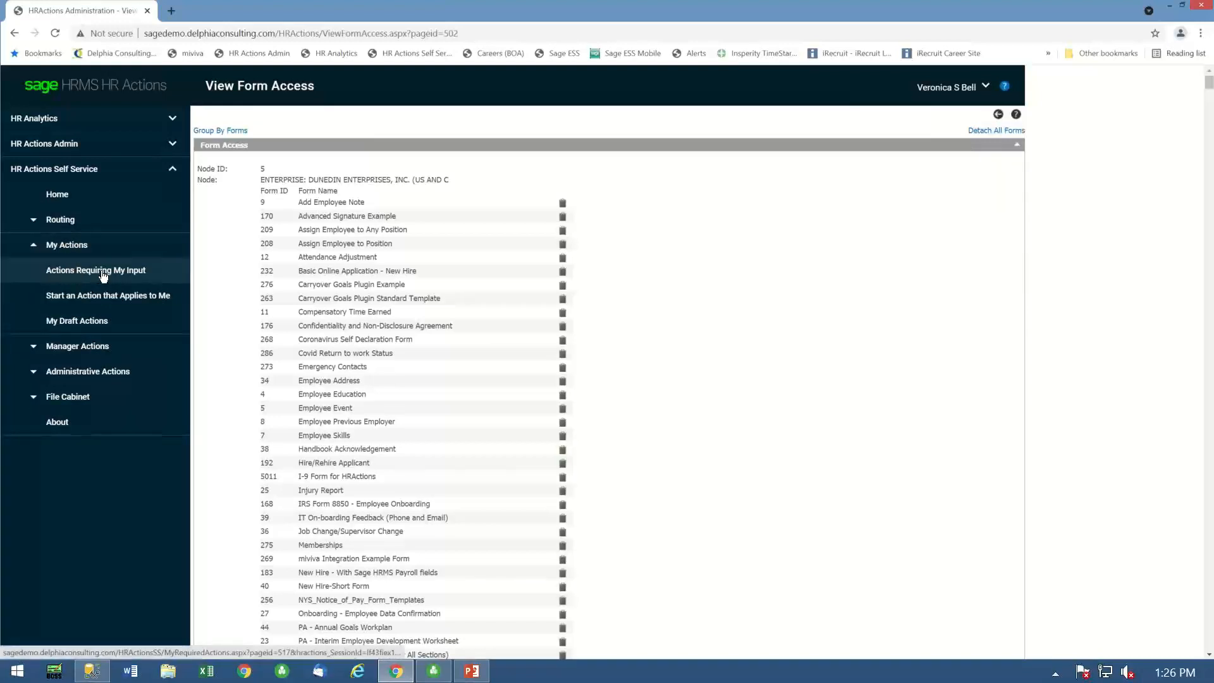
click(72, 297)
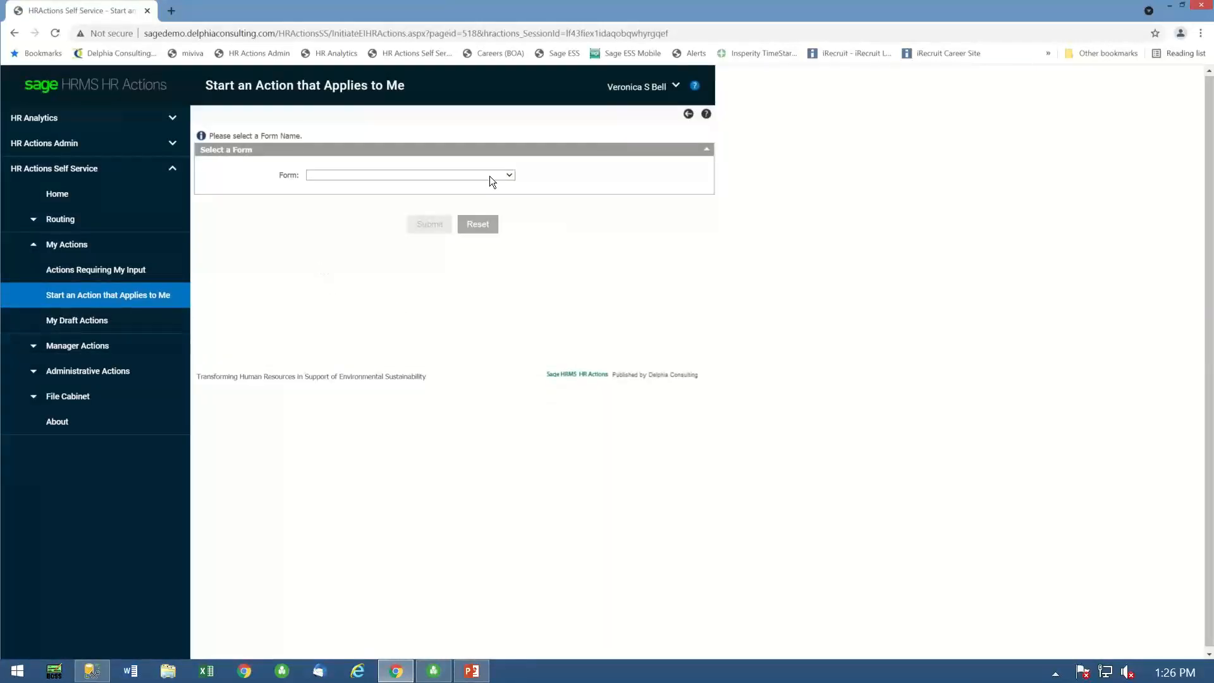
click(511, 176)
scroll(351, 310, down, 5)
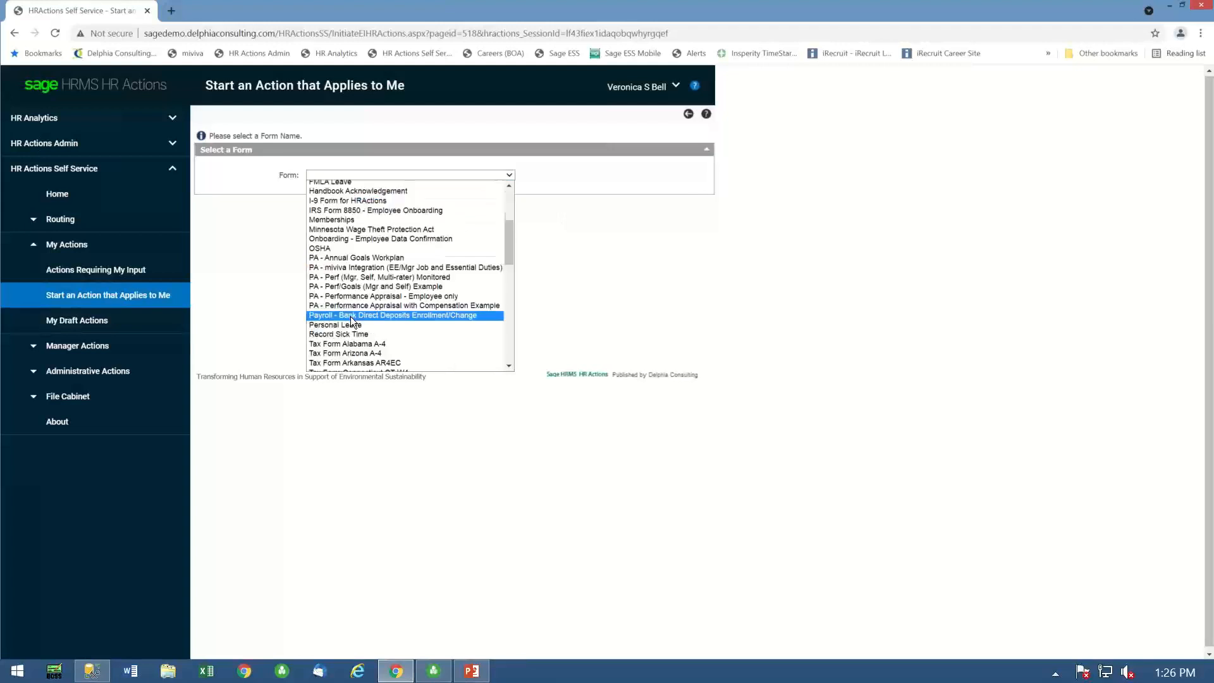
scroll(349, 314, up, 5)
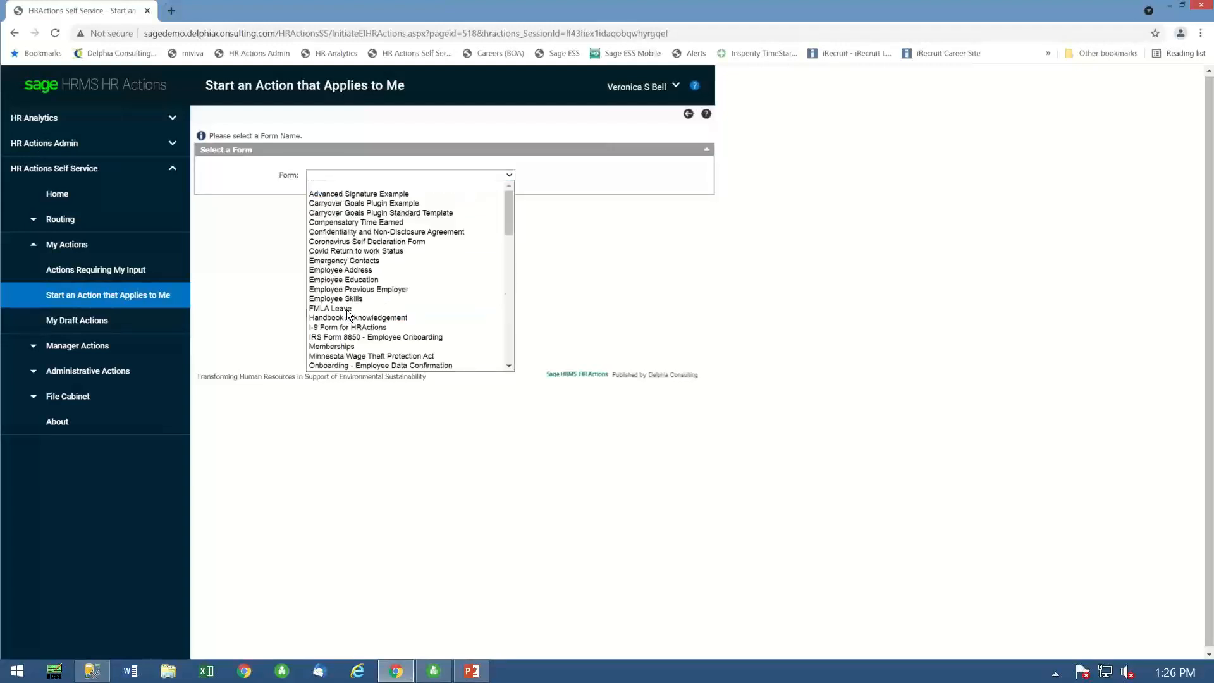
click(341, 251)
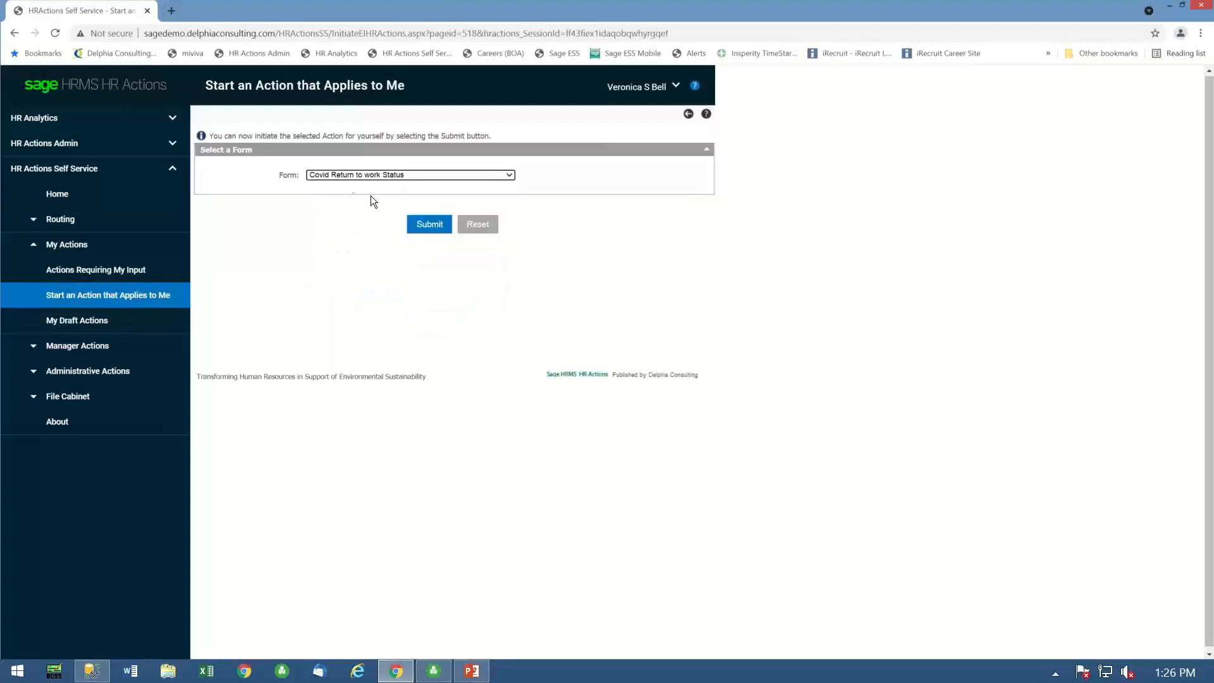
click(432, 226)
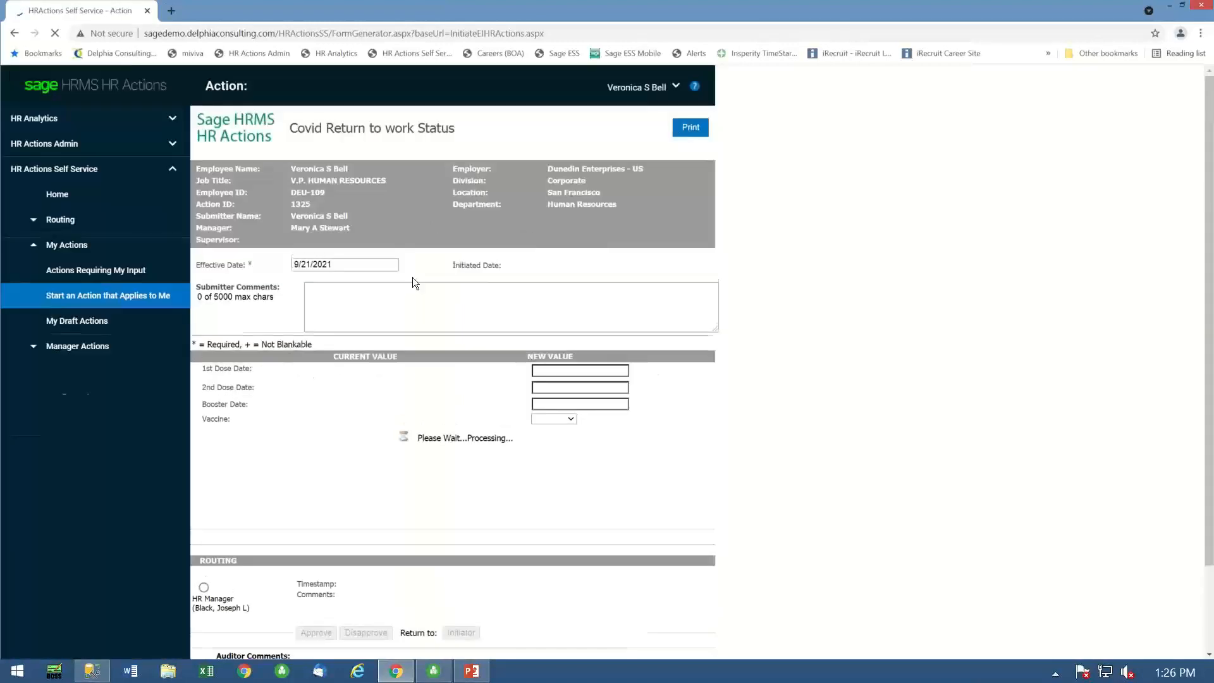
- Set the 1st Dose Date's new value to 04/01/2021
click(638, 370)
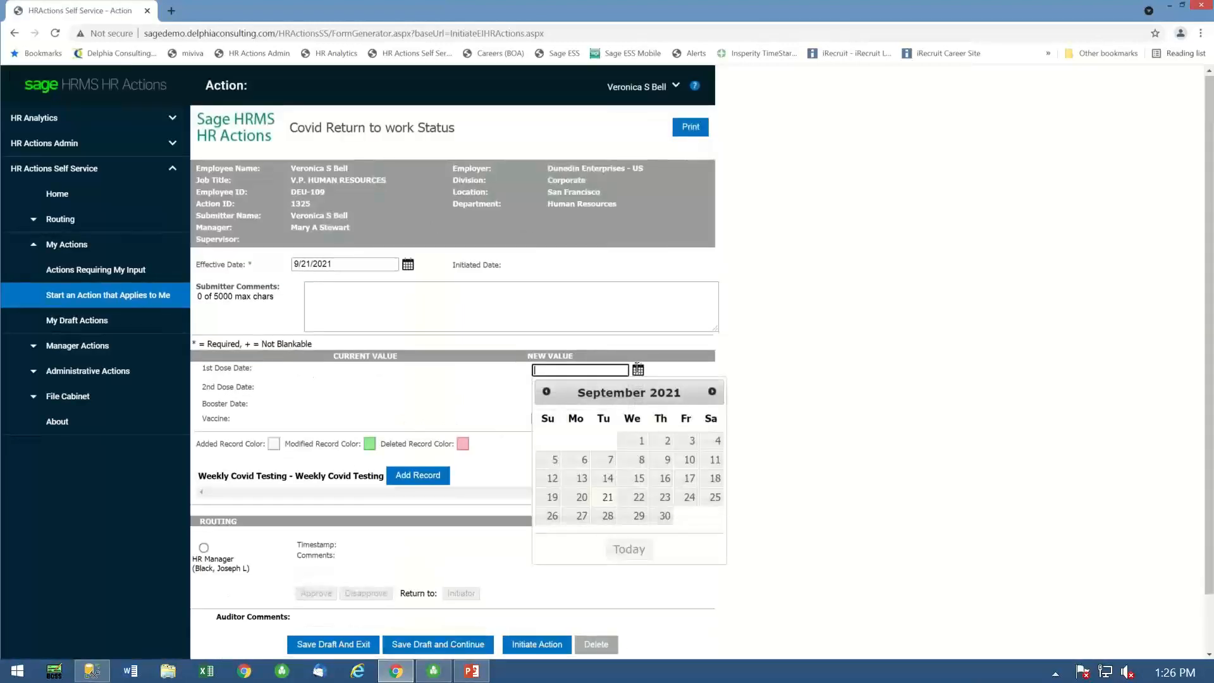
click(547, 393)
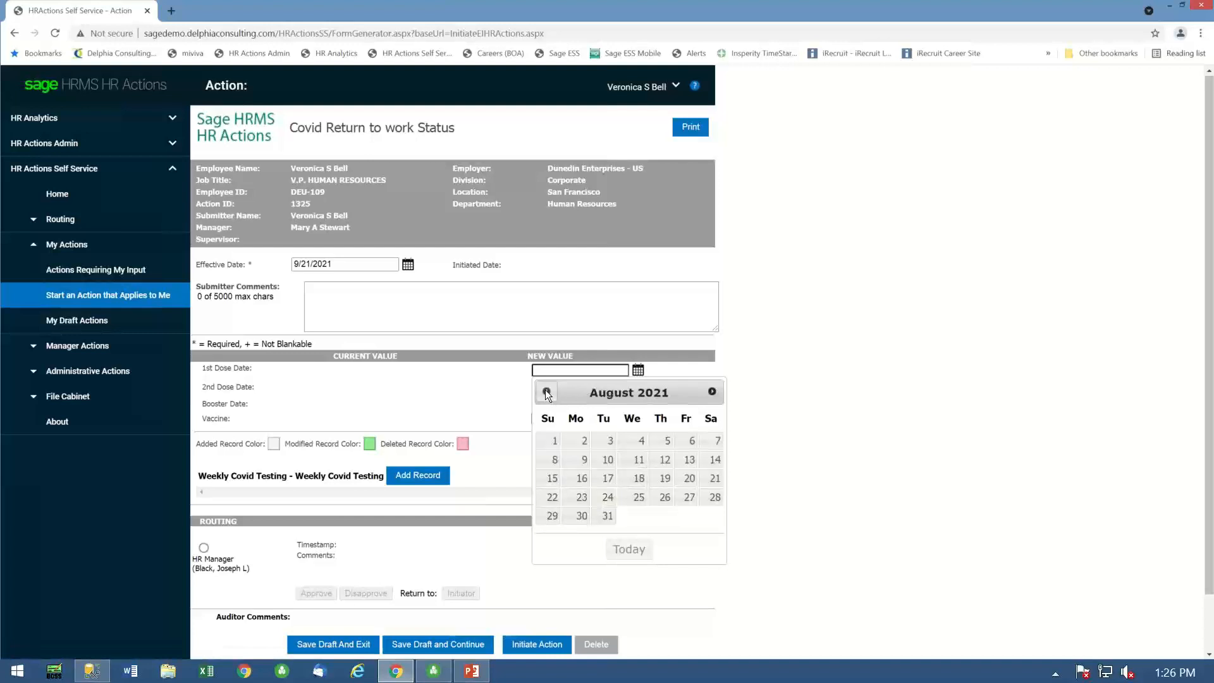
click(547, 393)
click(547, 393)
click(548, 393)
click(547, 392)
click(668, 441)
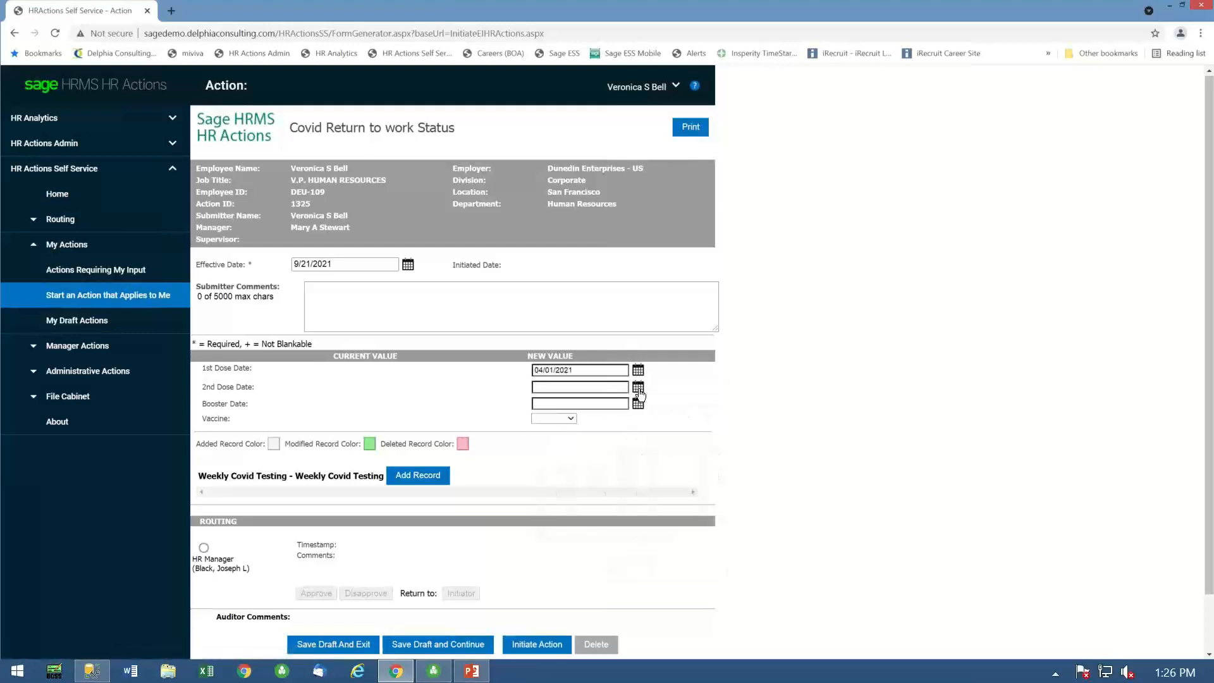
- Set the 2nd Dose Date to 04/22/2021 and choose Pfizer as the vaccine
click(639, 390)
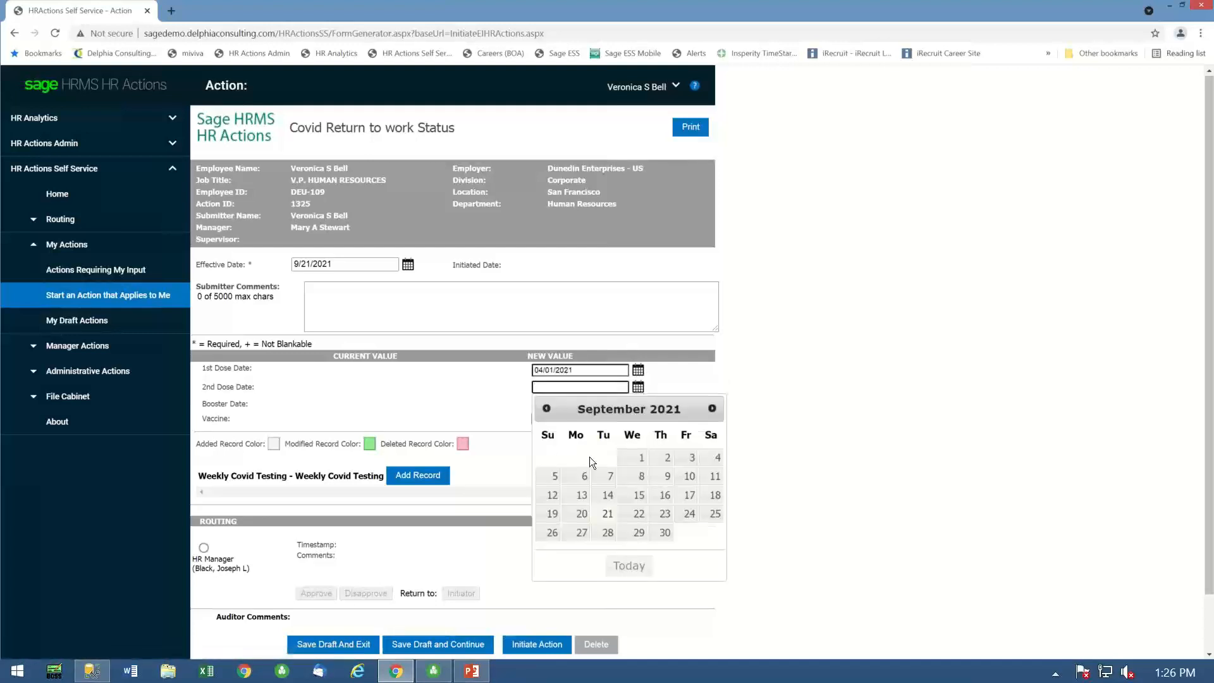
click(712, 409)
click(547, 409)
click(546, 409)
click(547, 409)
click(547, 409)
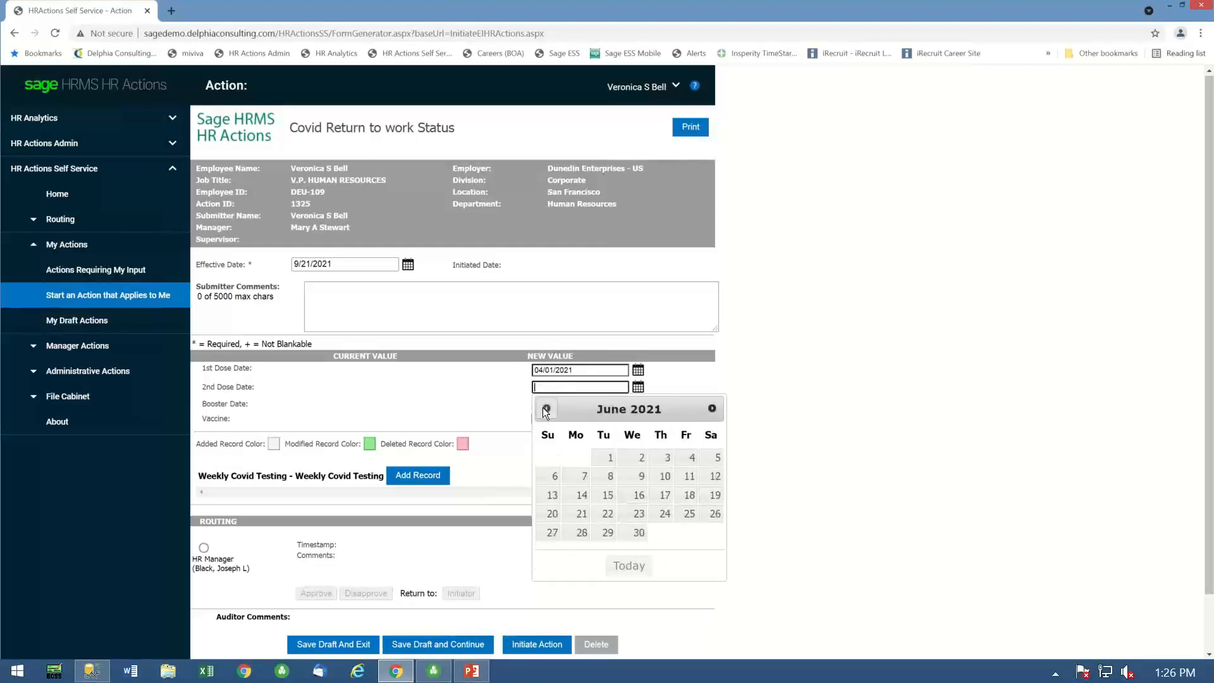
click(547, 409)
click(547, 409)
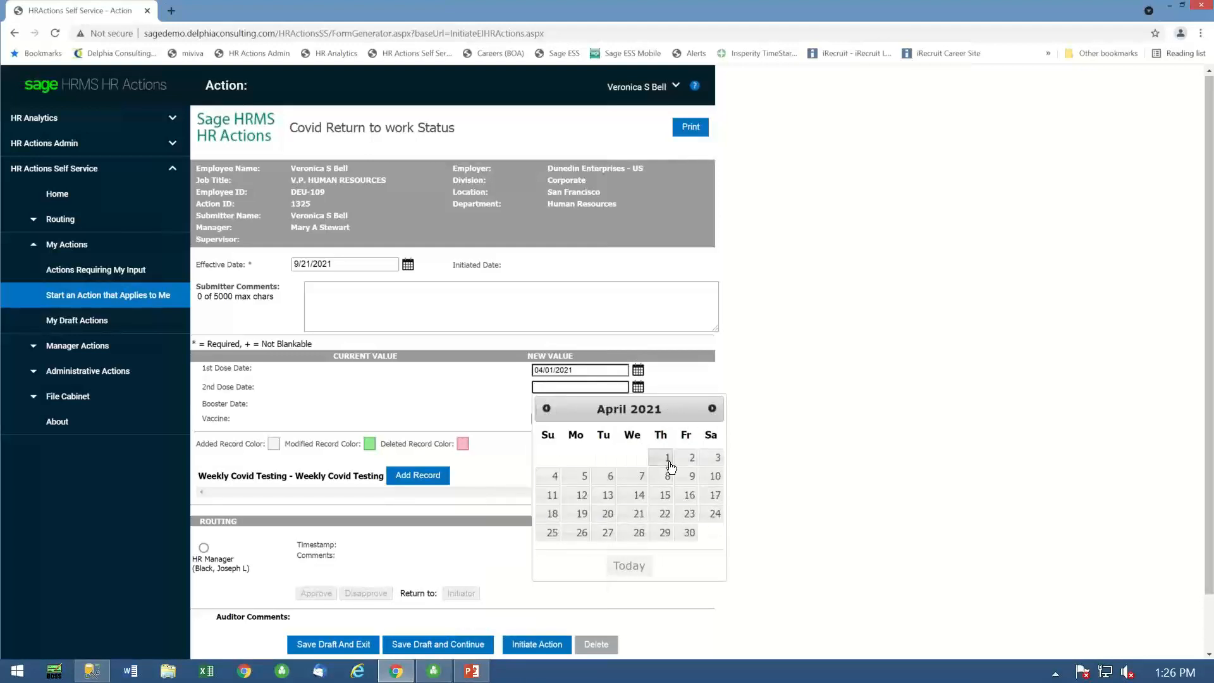
click(665, 513)
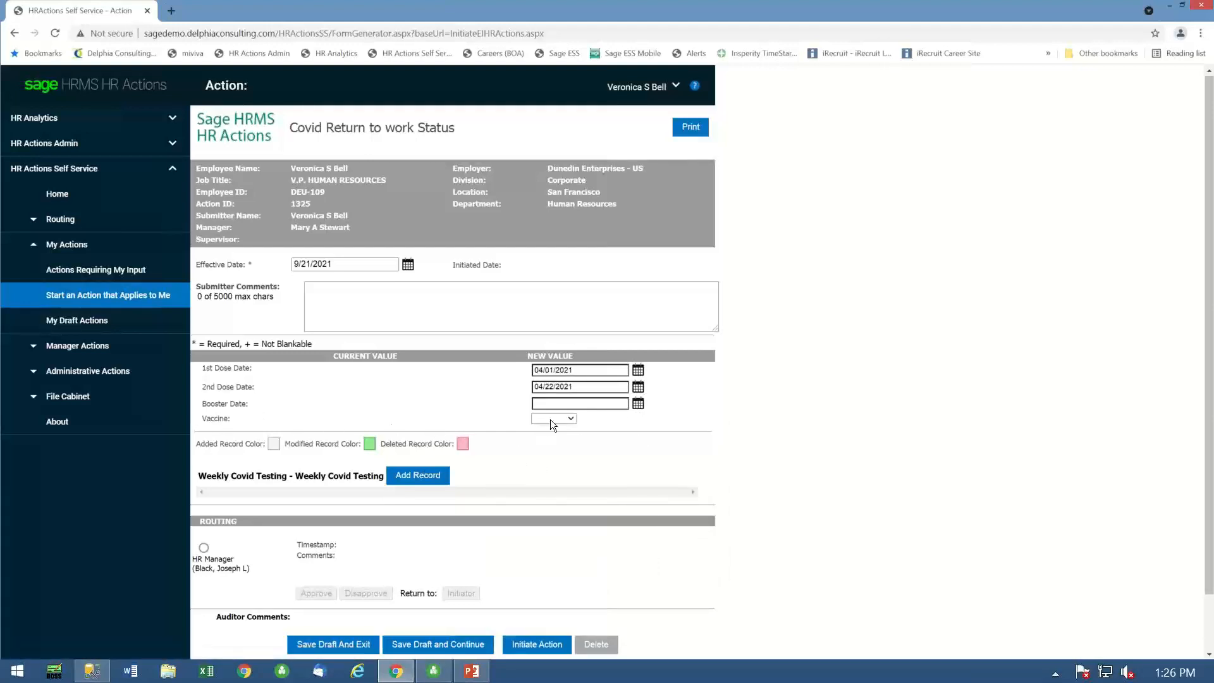
click(569, 420)
click(425, 536)
- Add a Weekly Covid Testing record dated 09/17/2021 with a Negative result and initiate the action
click(417, 479)
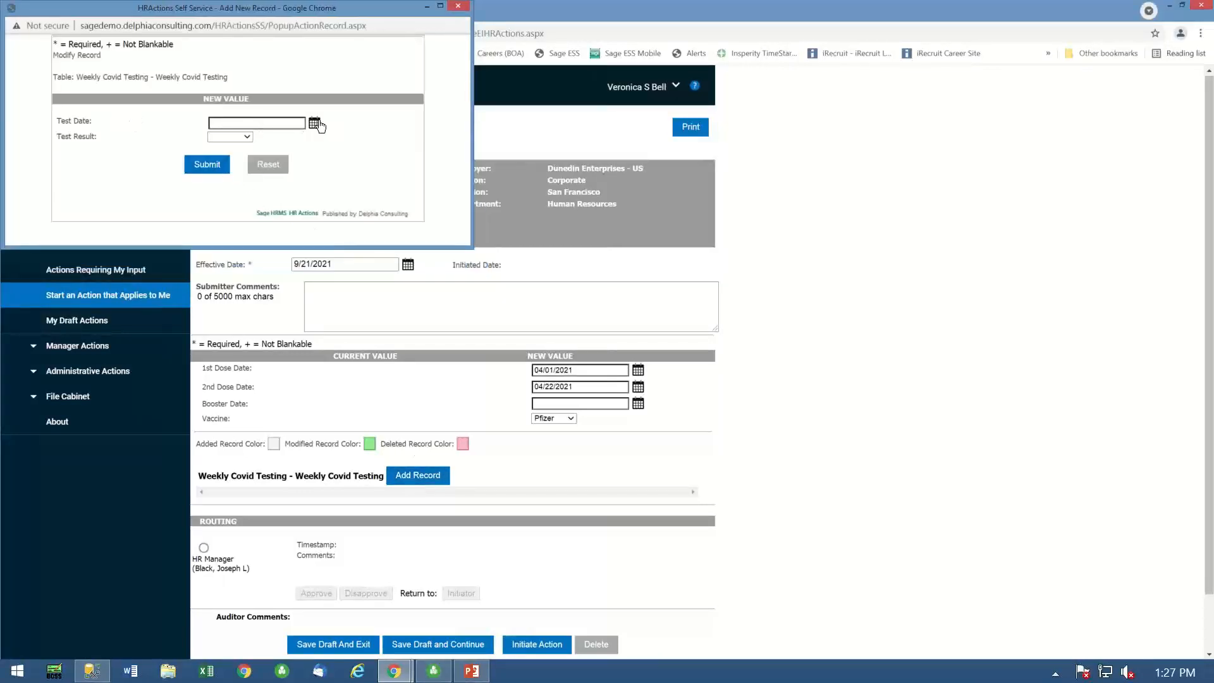
click(318, 124)
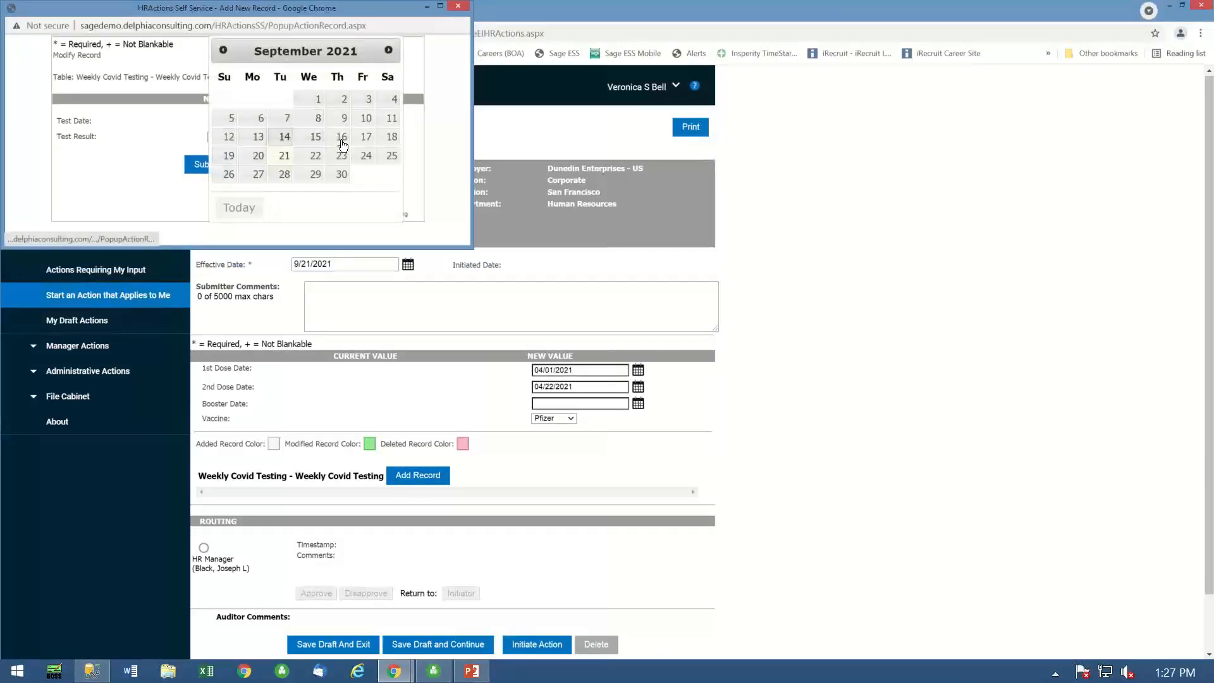
click(366, 138)
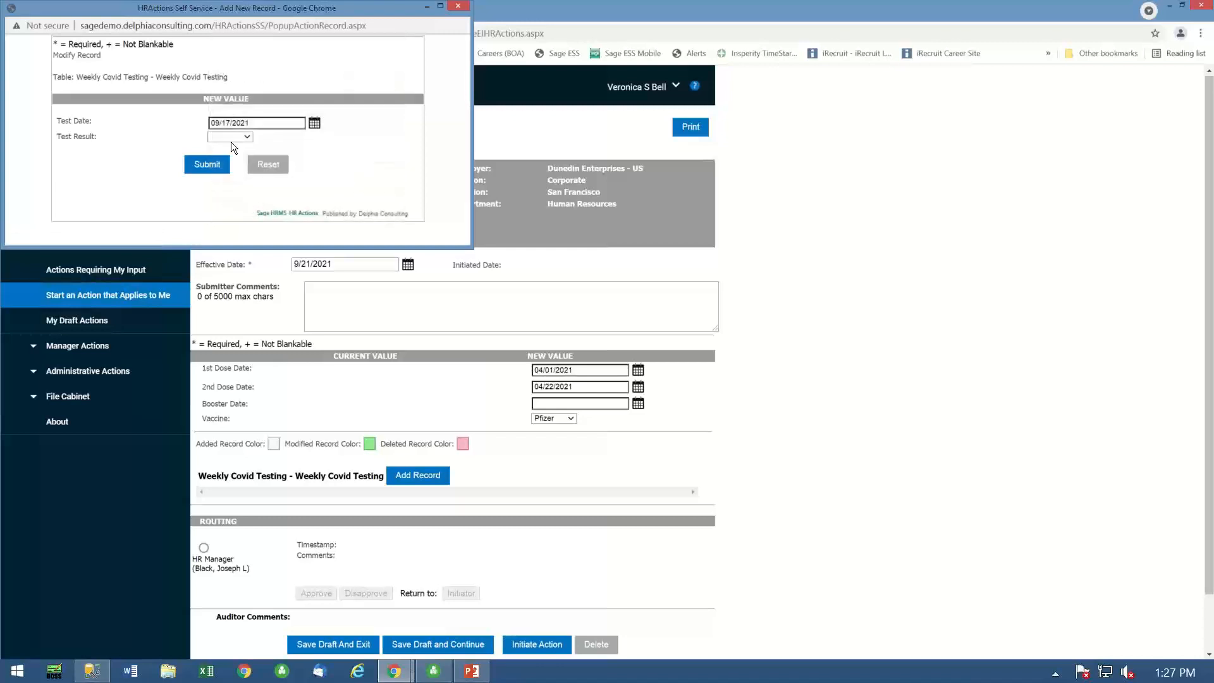
click(235, 156)
click(216, 165)
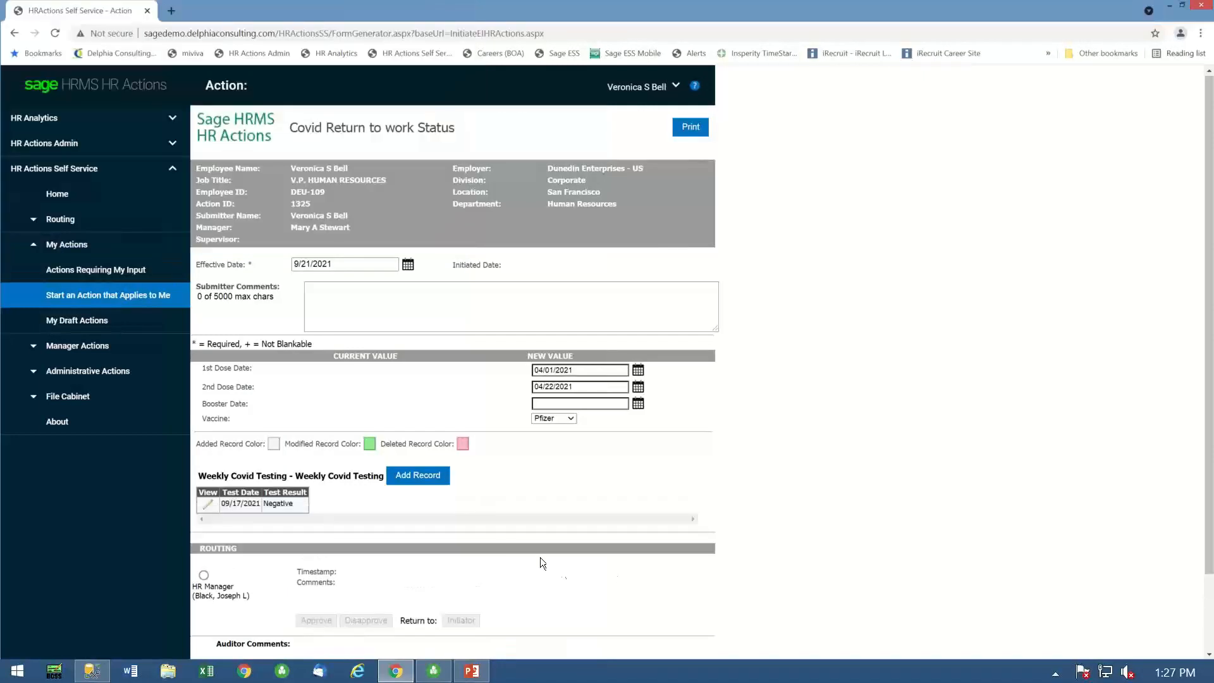
scroll(564, 593, down, 2)
click(549, 583)
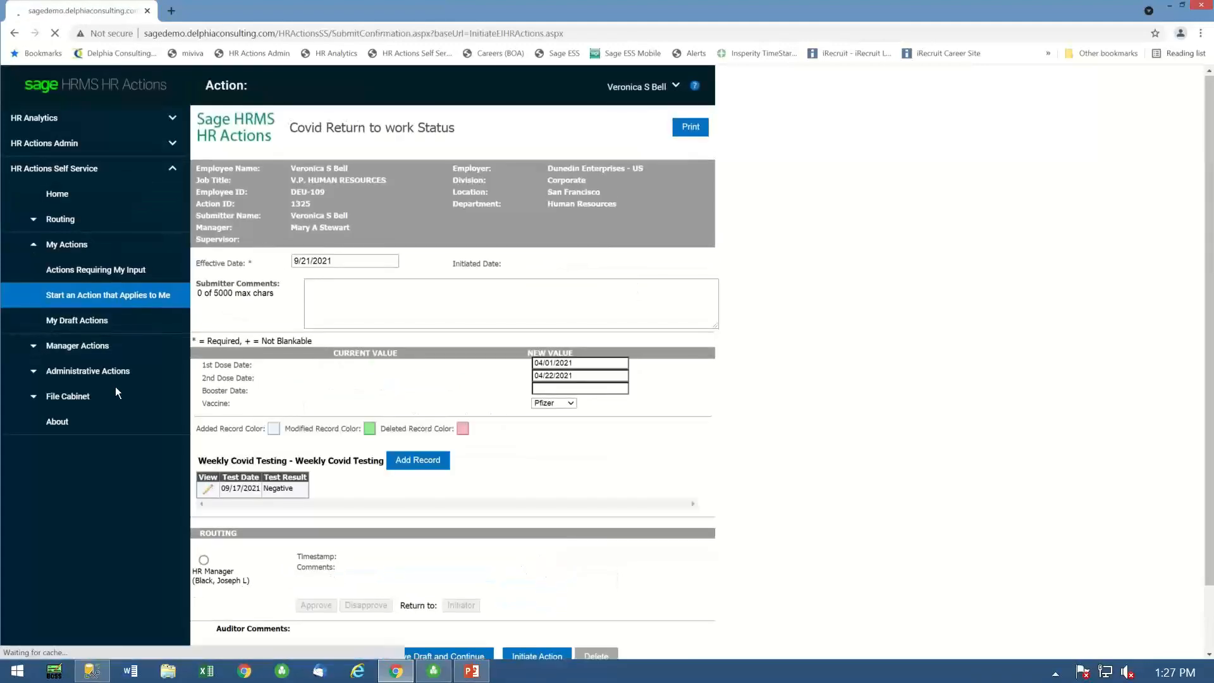
- List the active actions in HR Actions Admin, sorted by ID with the newest first
click(55, 144)
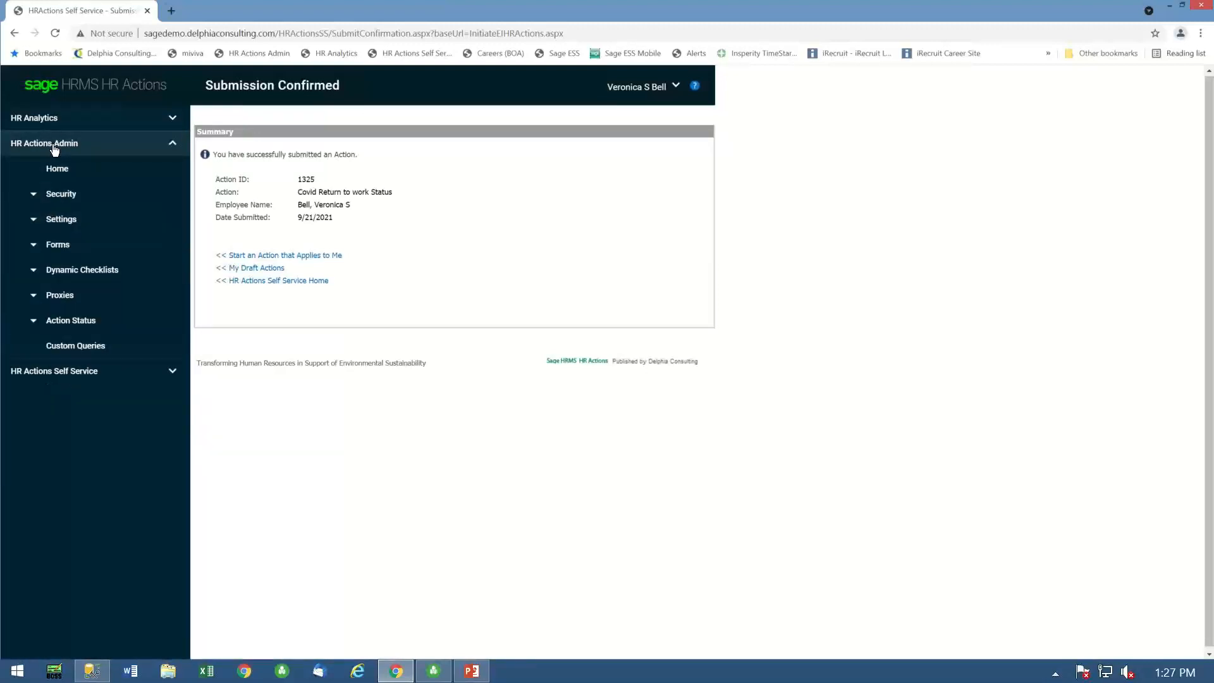
click(70, 322)
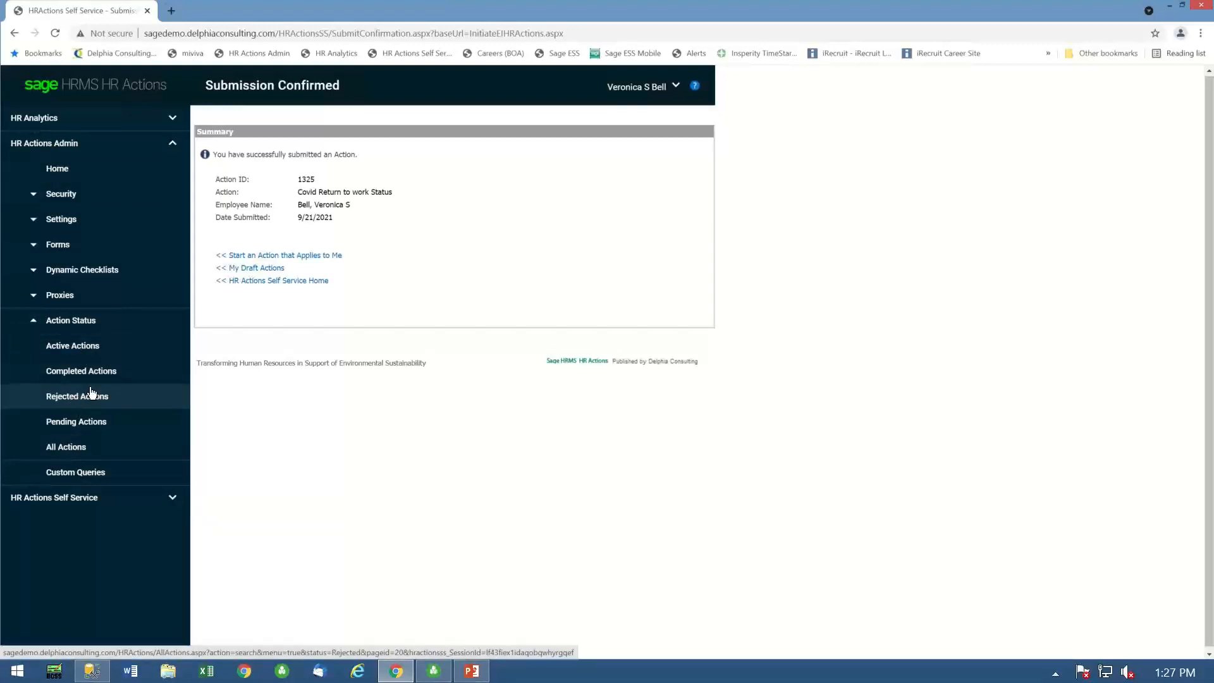
click(72, 346)
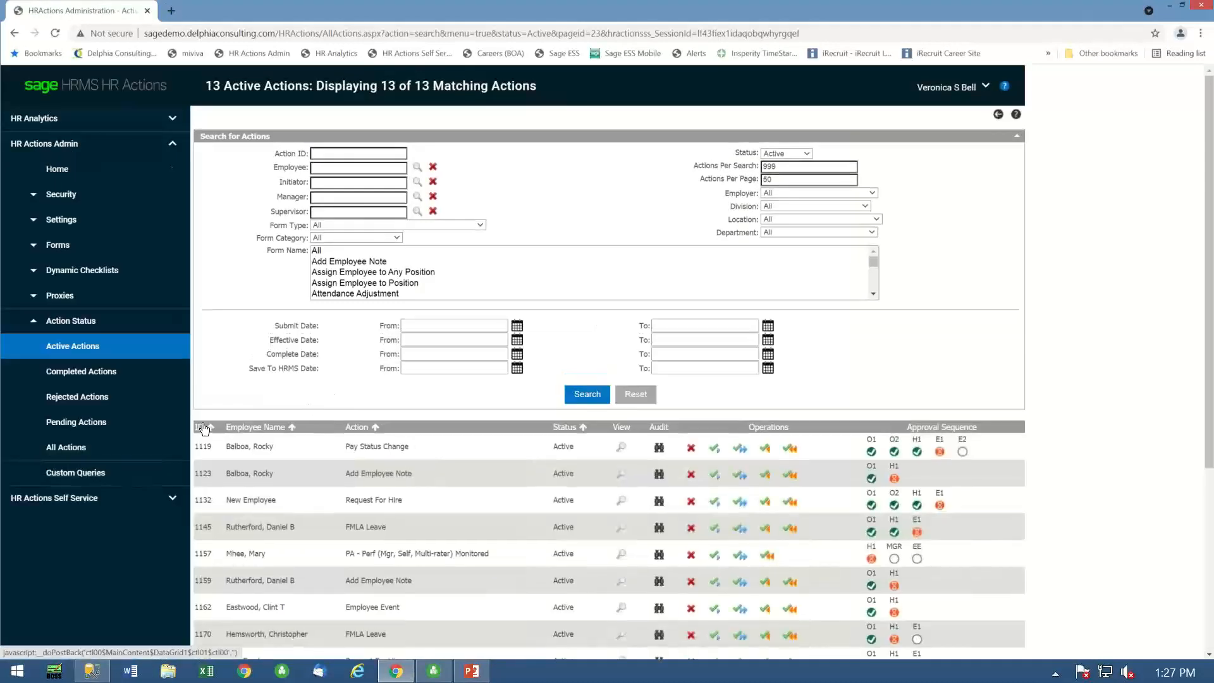
click(204, 429)
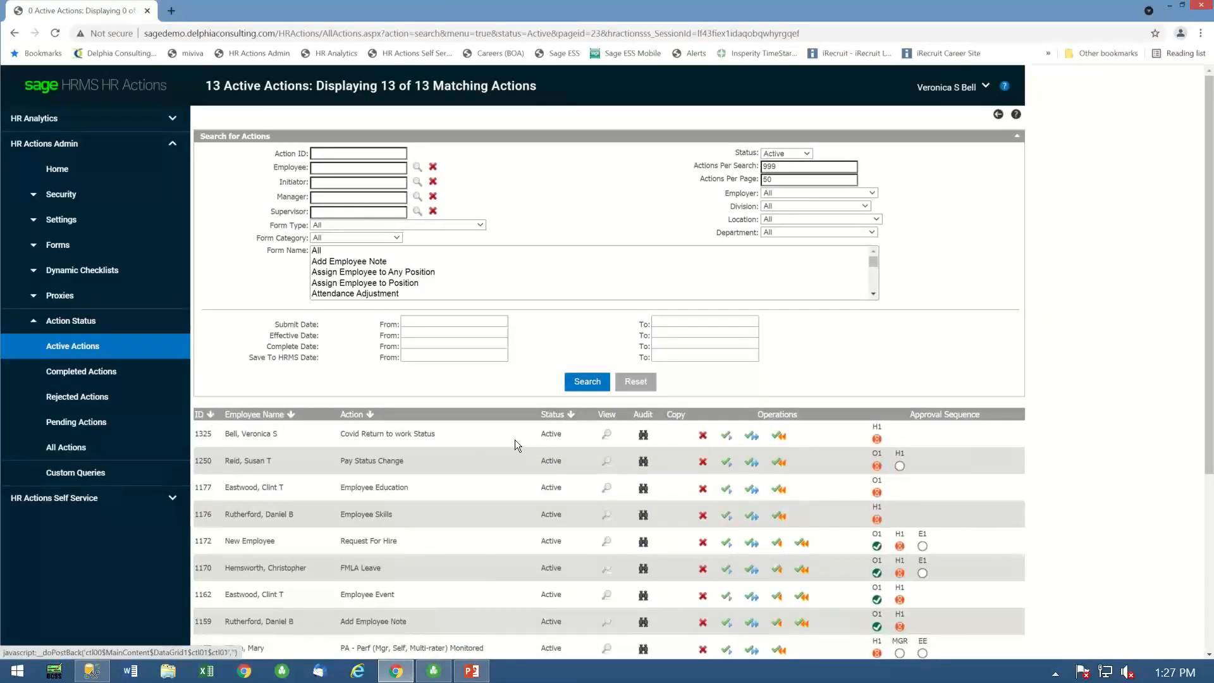
- Approve all approval levels of the newly submitted Covid Return to work Status action, giving a reason
click(753, 436)
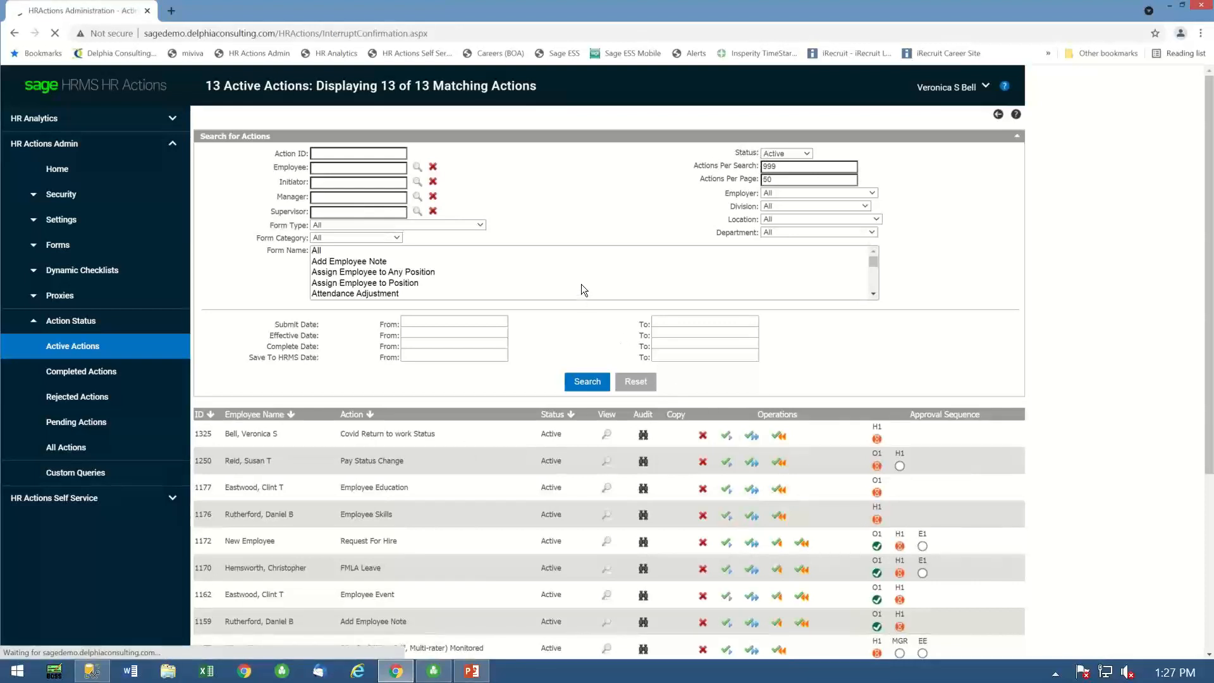
click(354, 192)
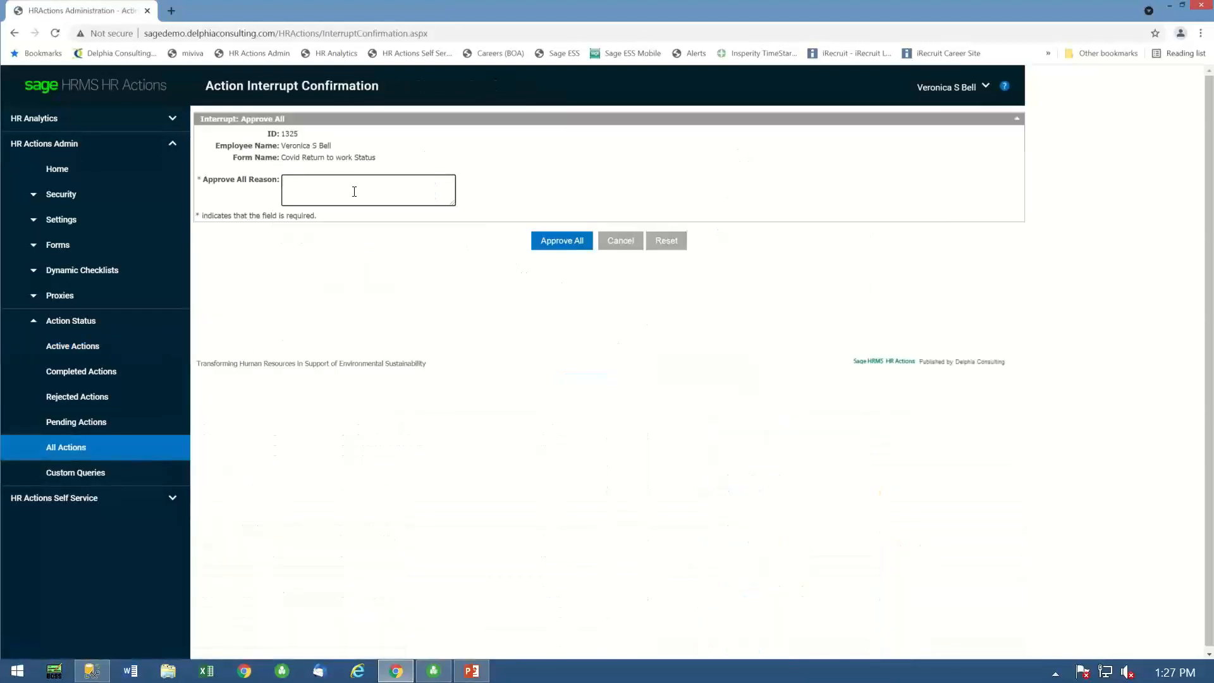
click(572, 241)
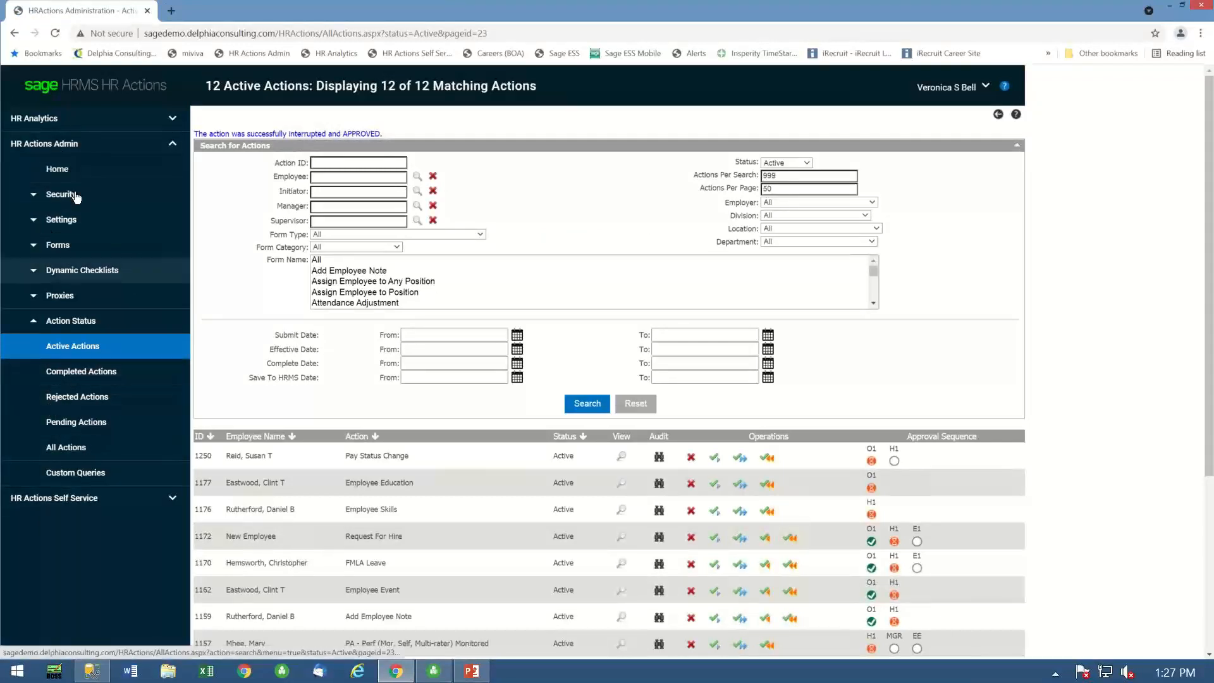
- Open the custom reports page of HR Analytics
click(37, 119)
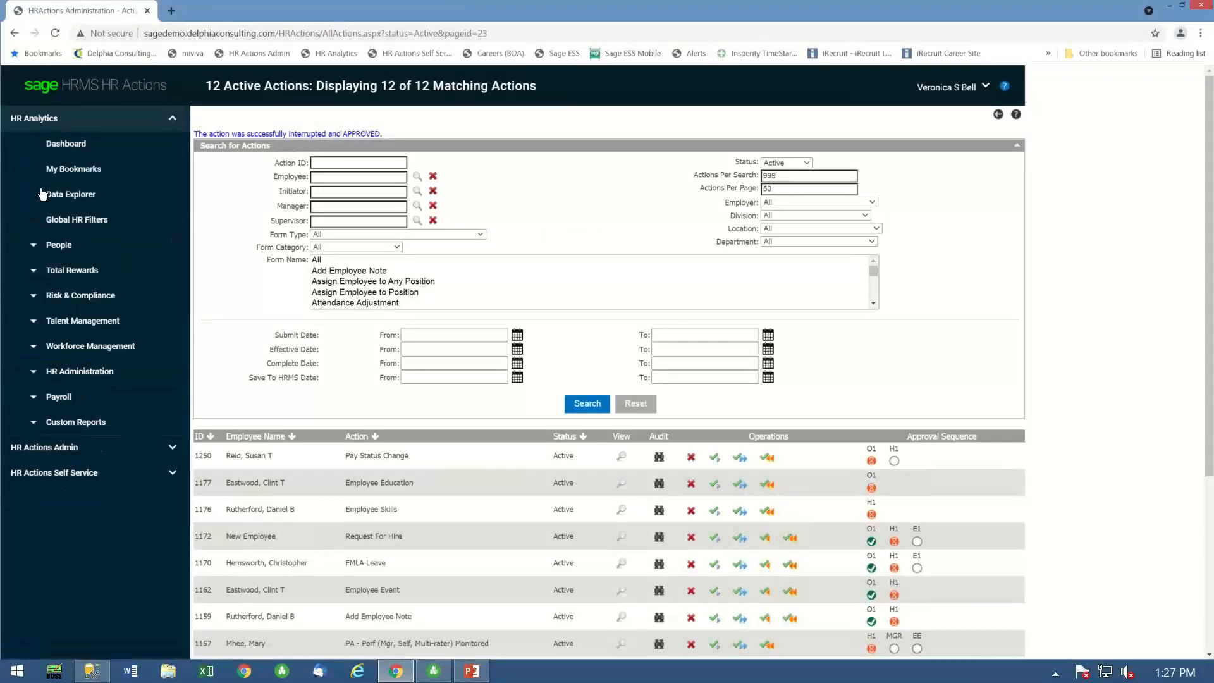
click(75, 424)
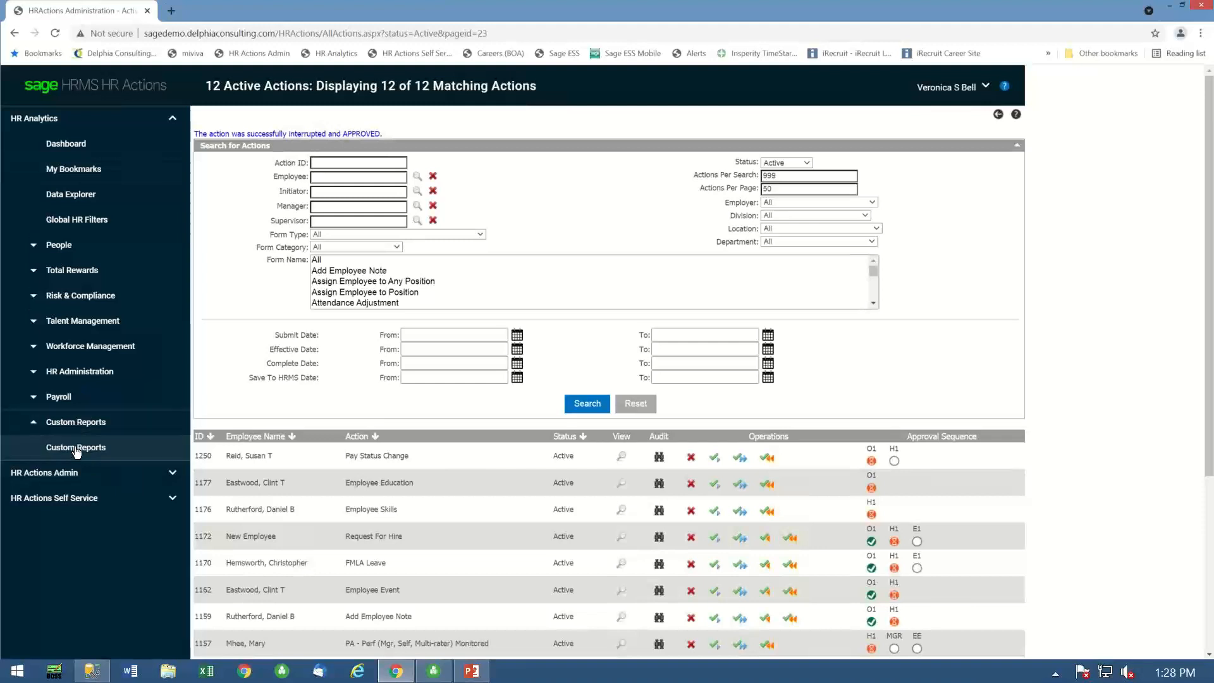
click(77, 448)
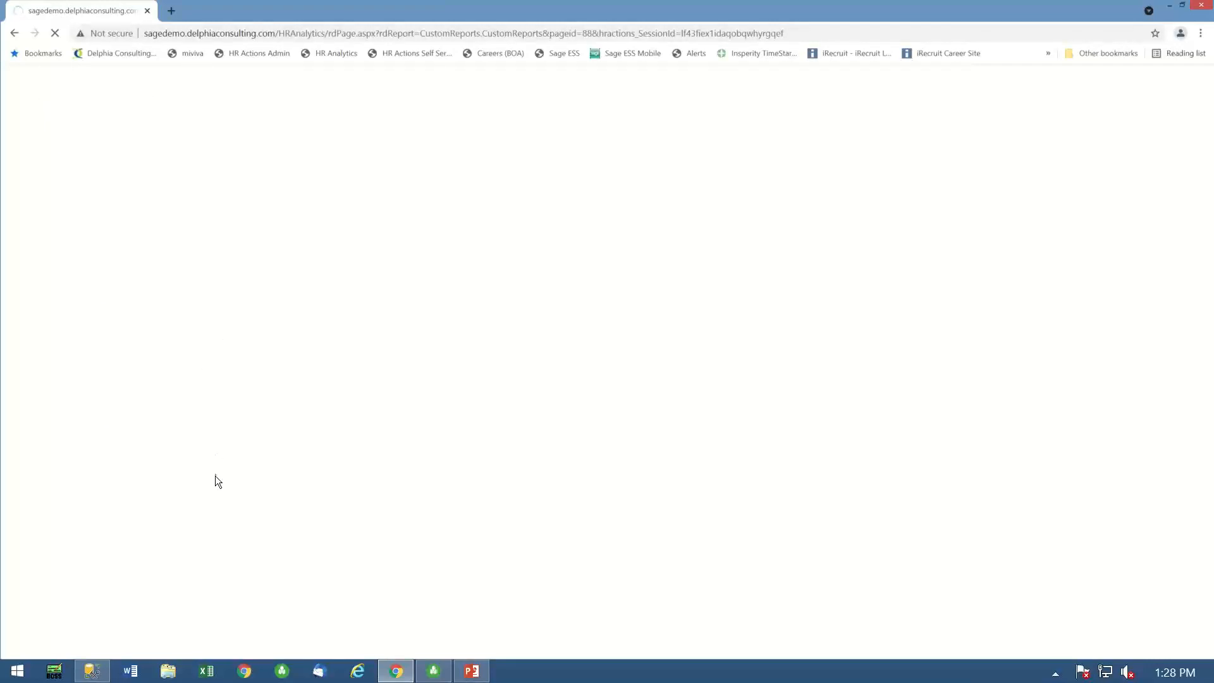
- Switch to Sage HRMS, close the open vaccine status page and open the employee record of the V.P. Human Resources
click(450, 676)
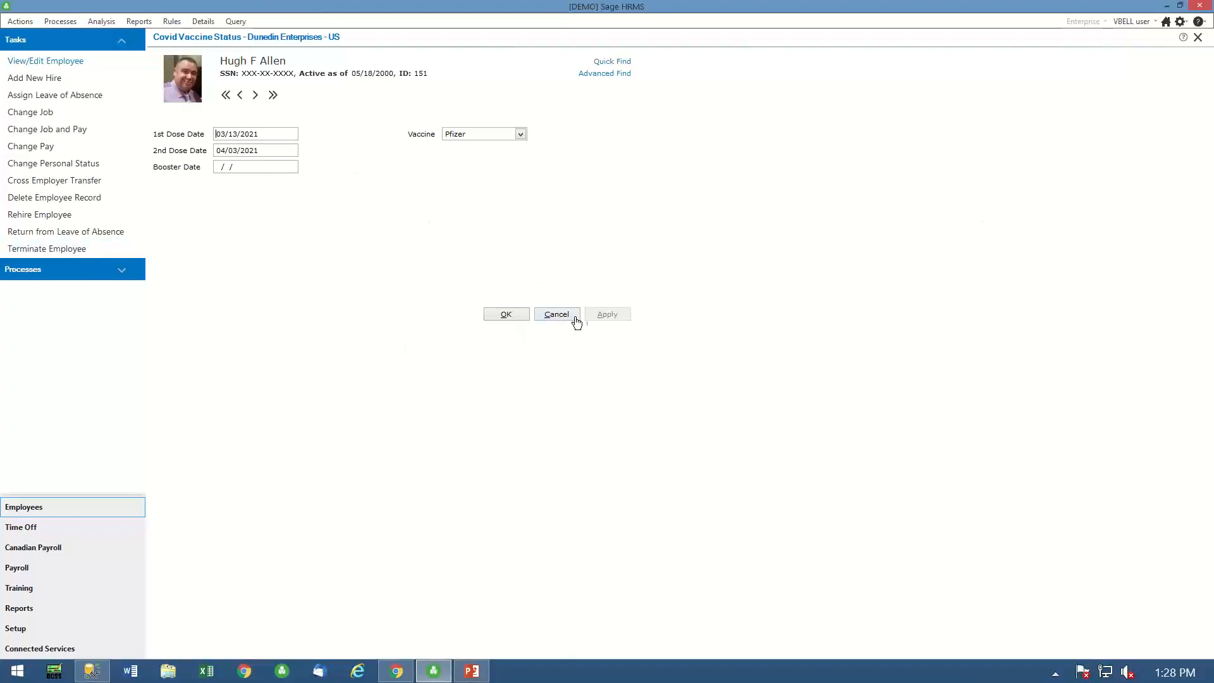
click(554, 315)
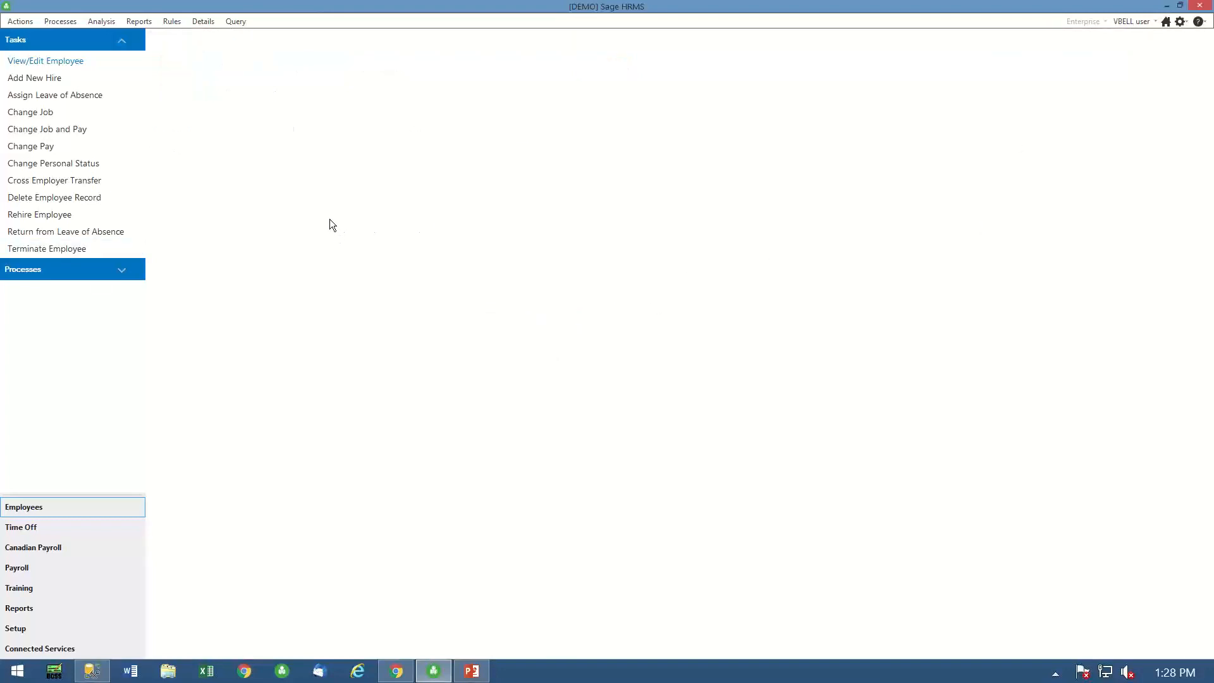
click(38, 61)
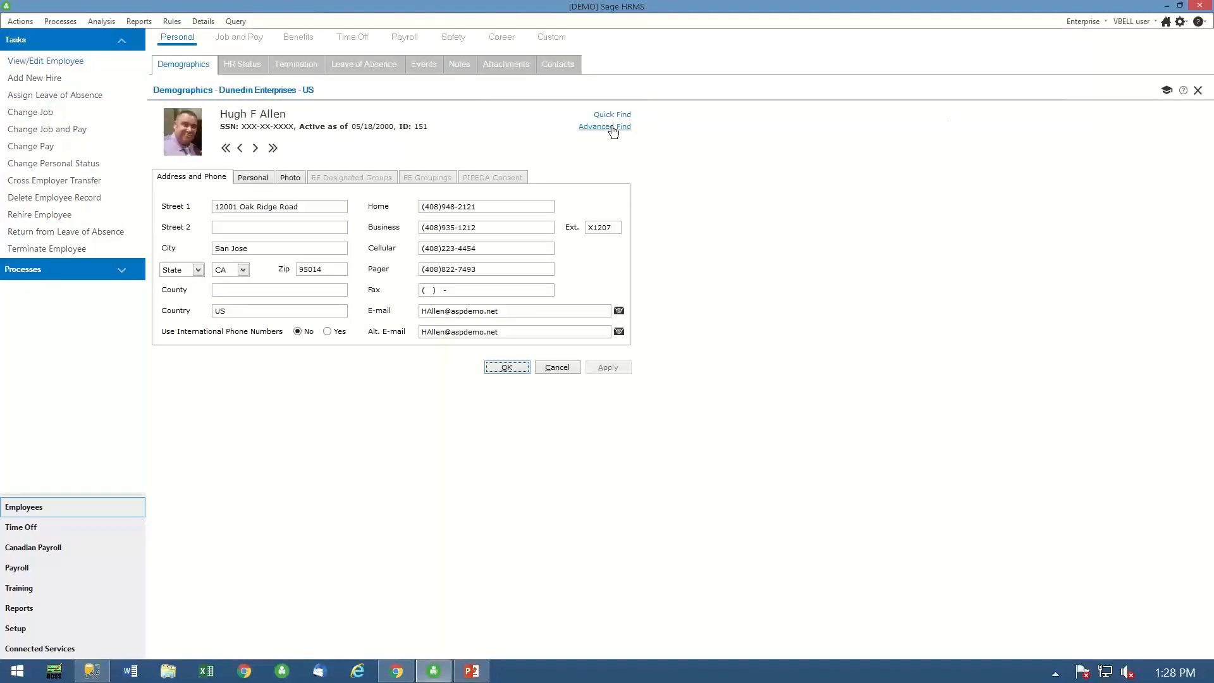
click(602, 128)
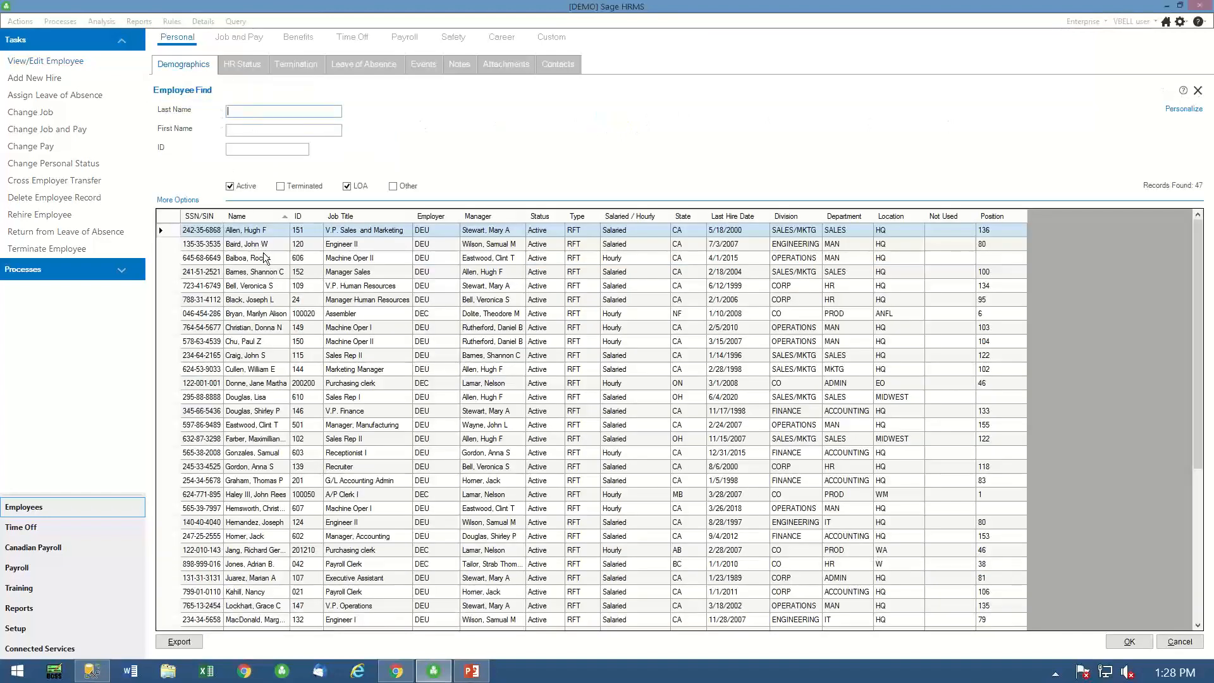
double_click(233, 285)
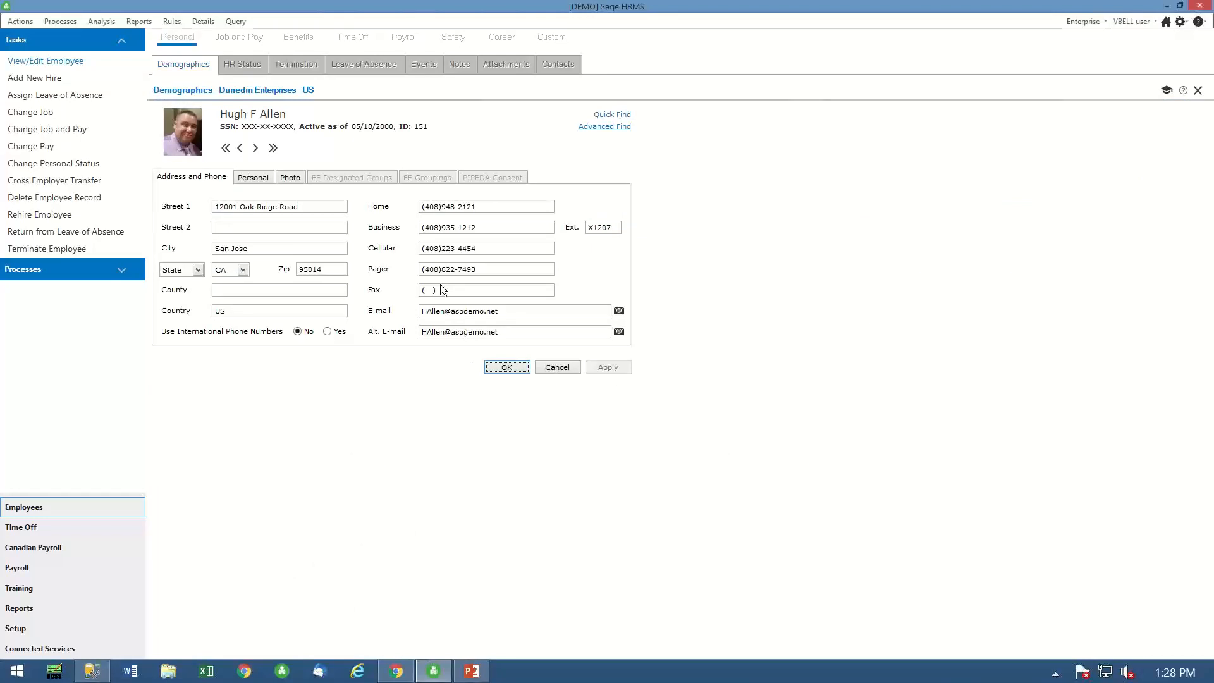
- Open the Covid Vaccine Status custom detail page for this employee
click(552, 38)
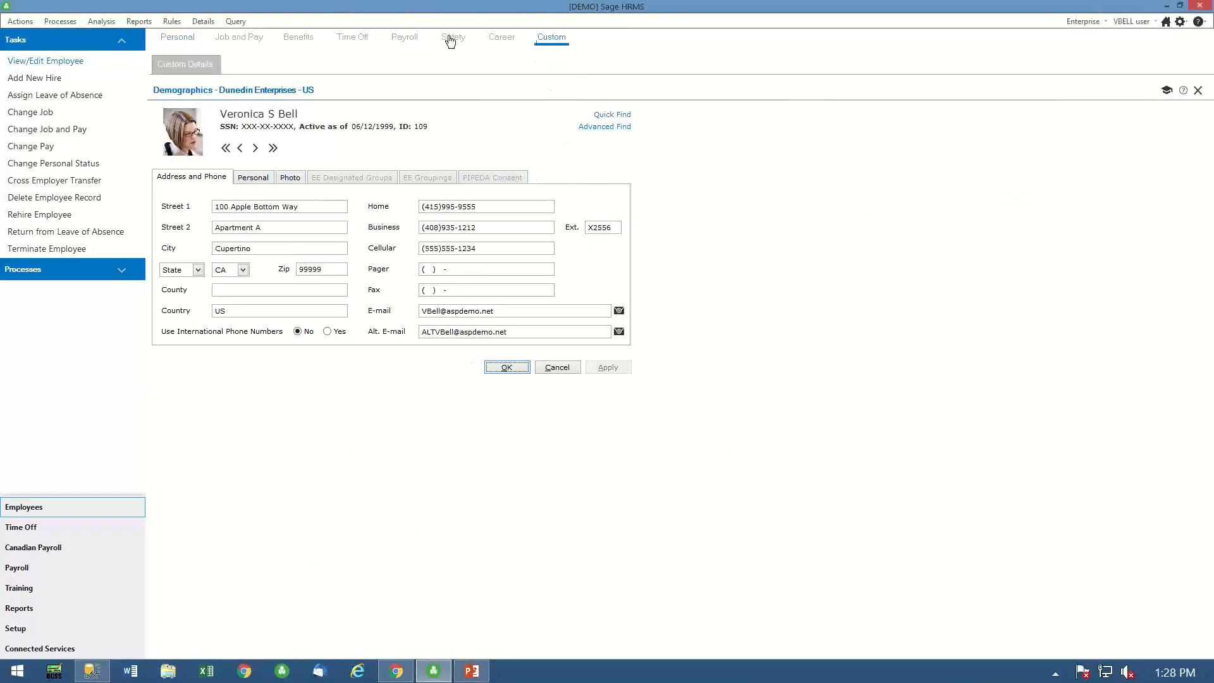
click(172, 64)
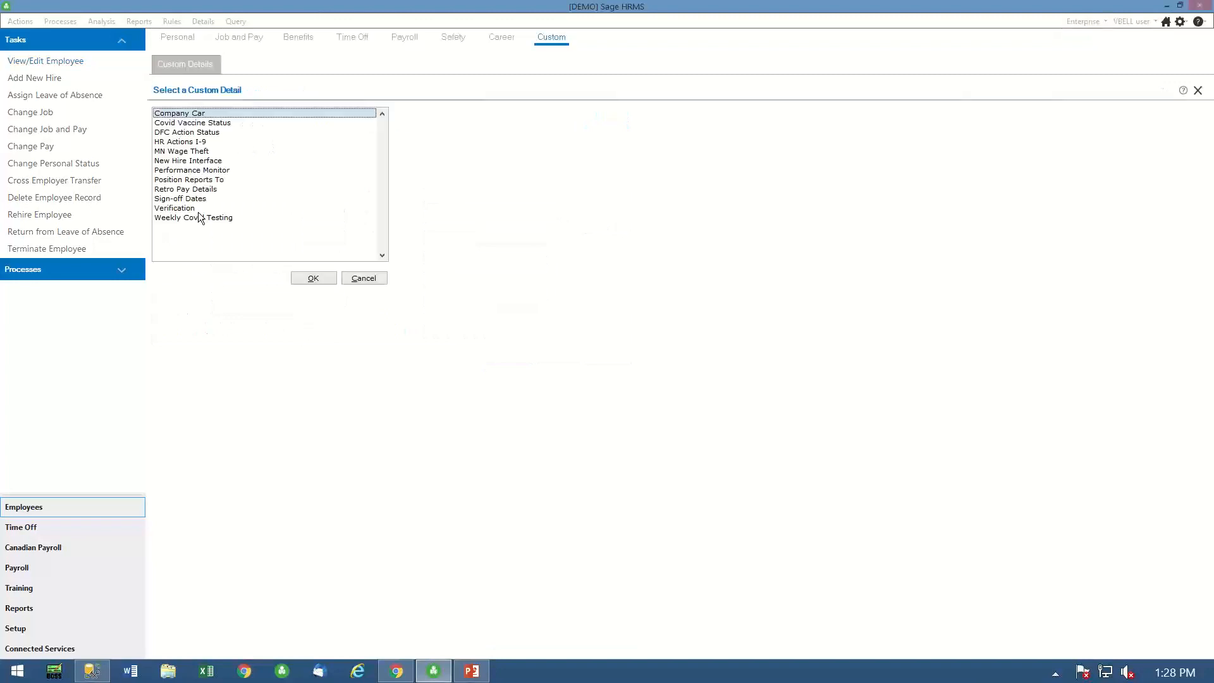
double_click(173, 123)
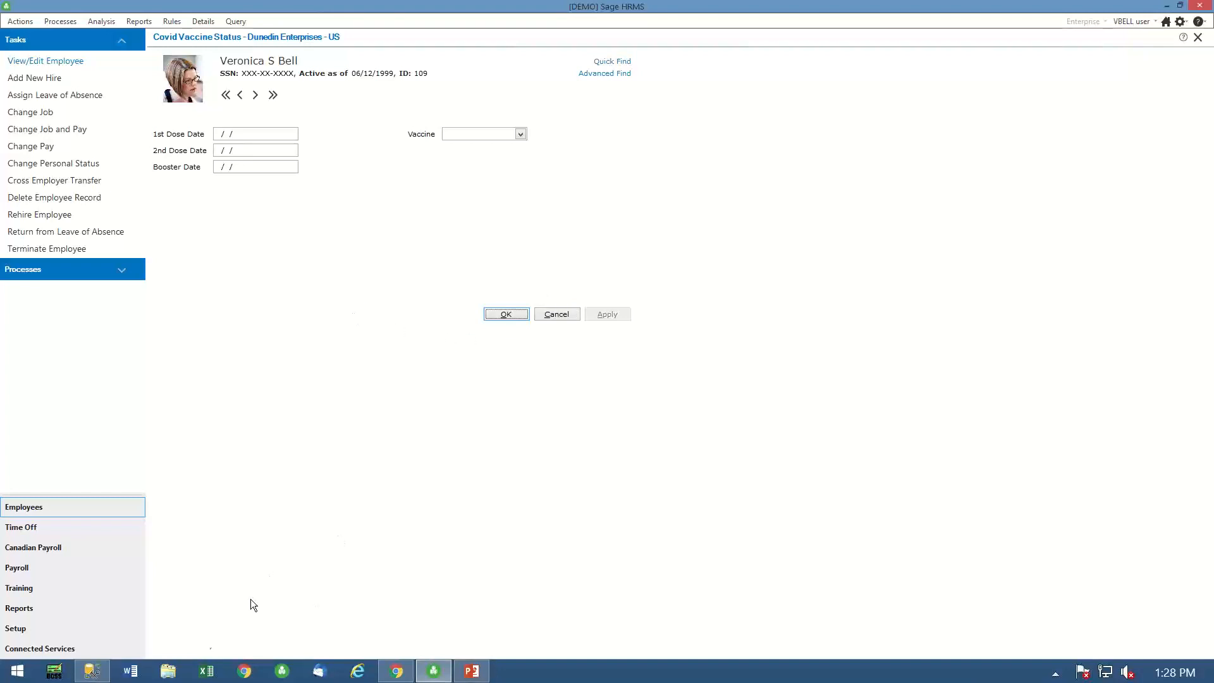
- Switch to the browser and list the pending actions in HR Actions Admin
click(399, 671)
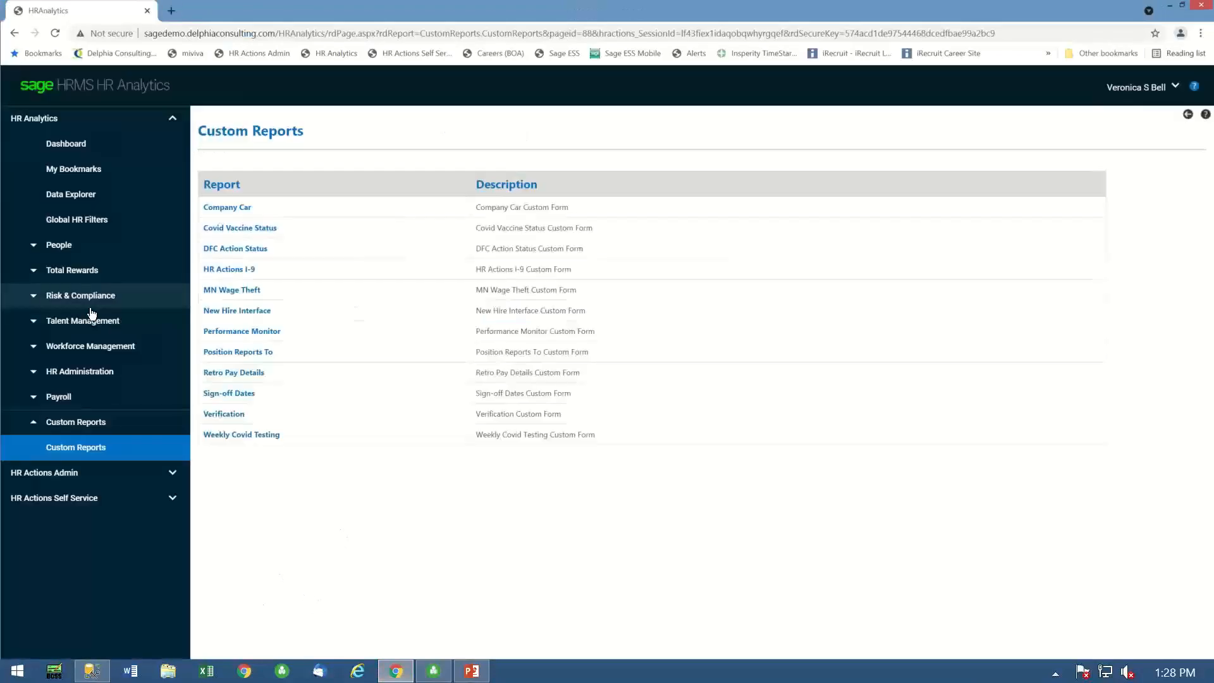
click(44, 473)
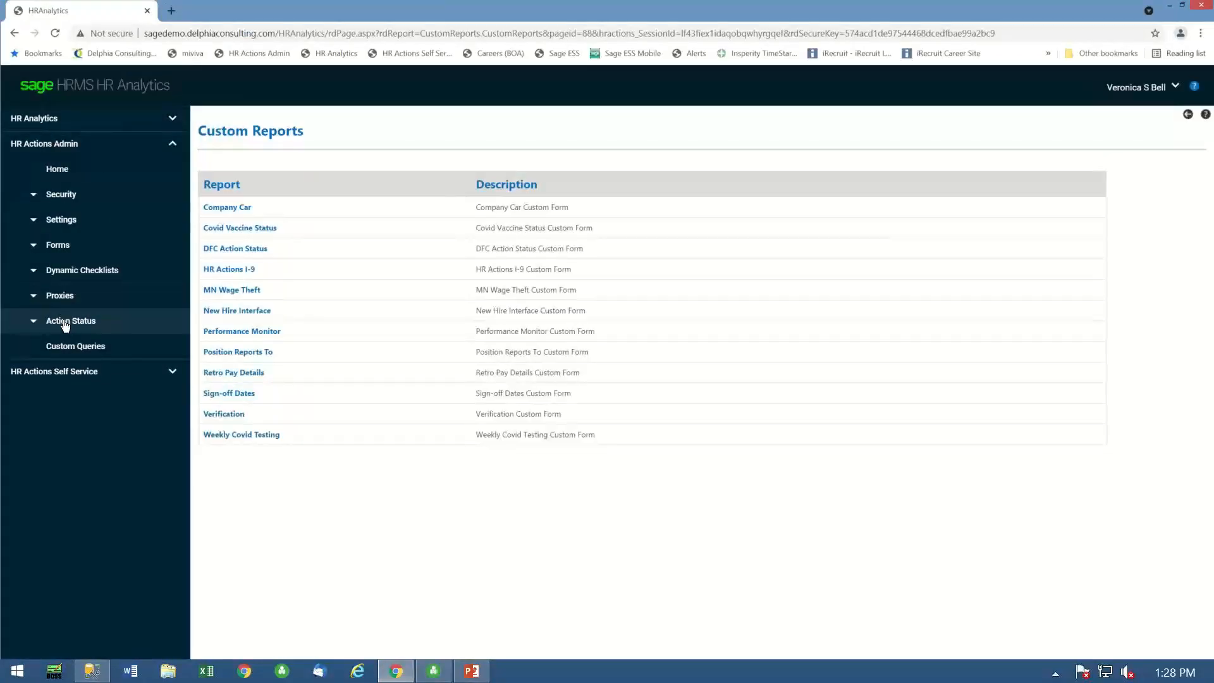
click(53, 324)
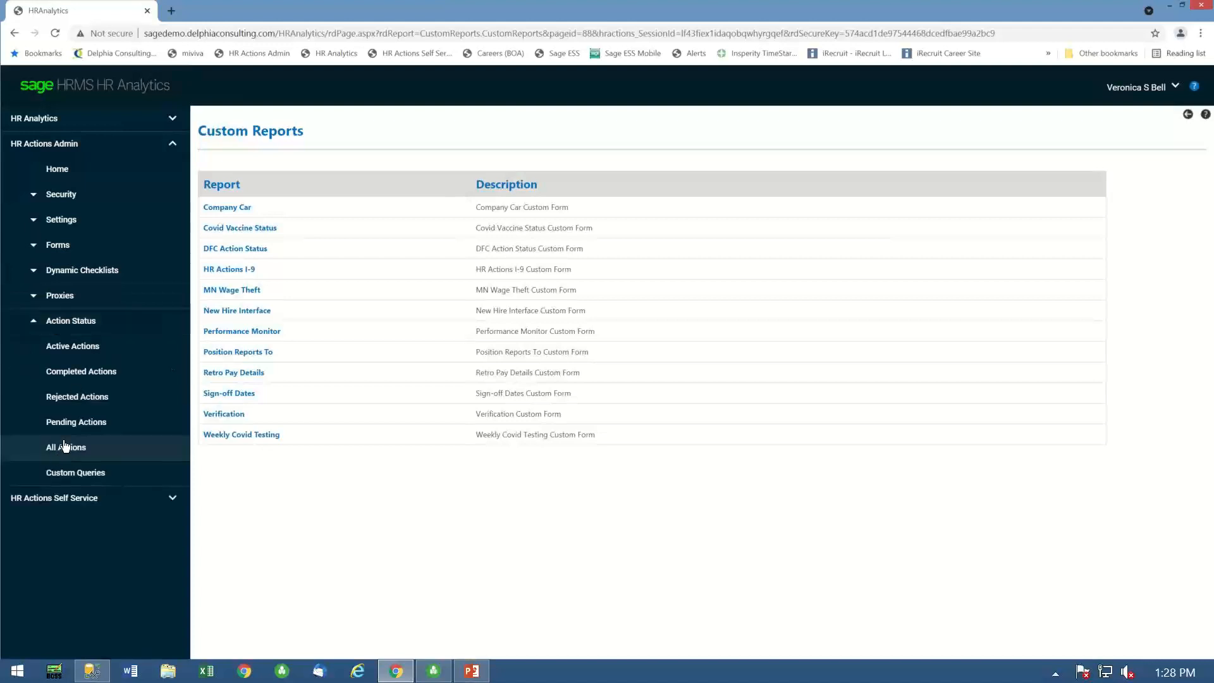
click(70, 421)
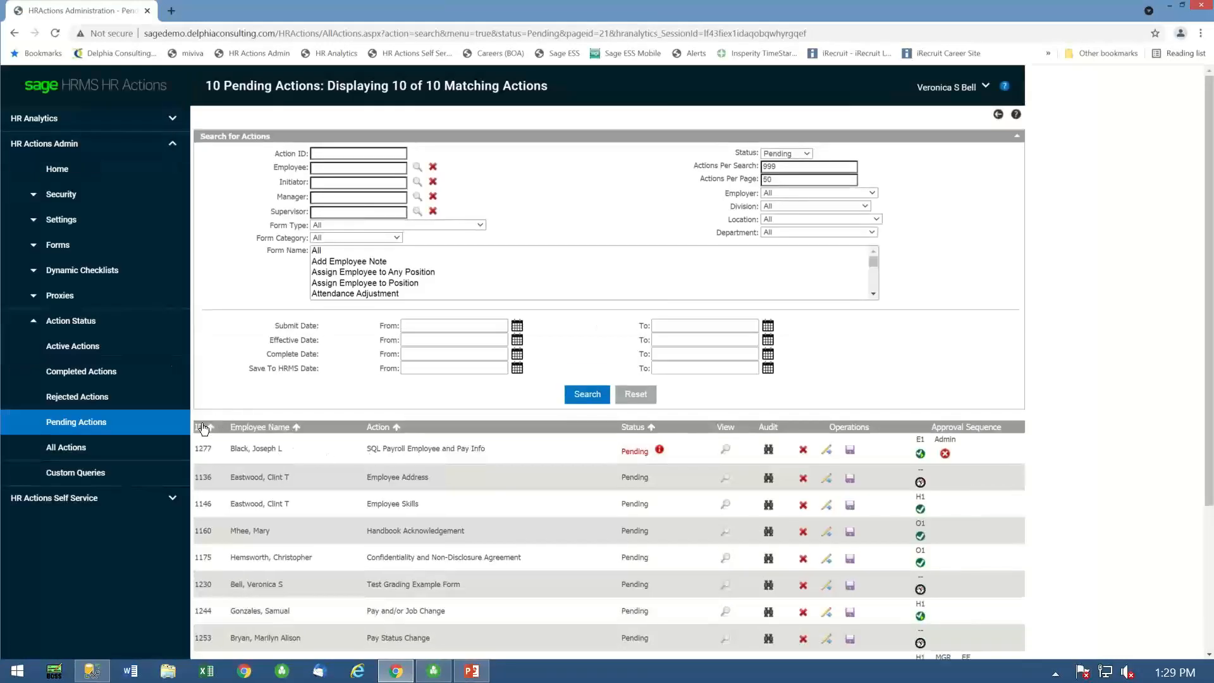
- Sort the pending actions by ID with the newest first and save the Covid Return to work Status action into Sage HRMS
click(204, 428)
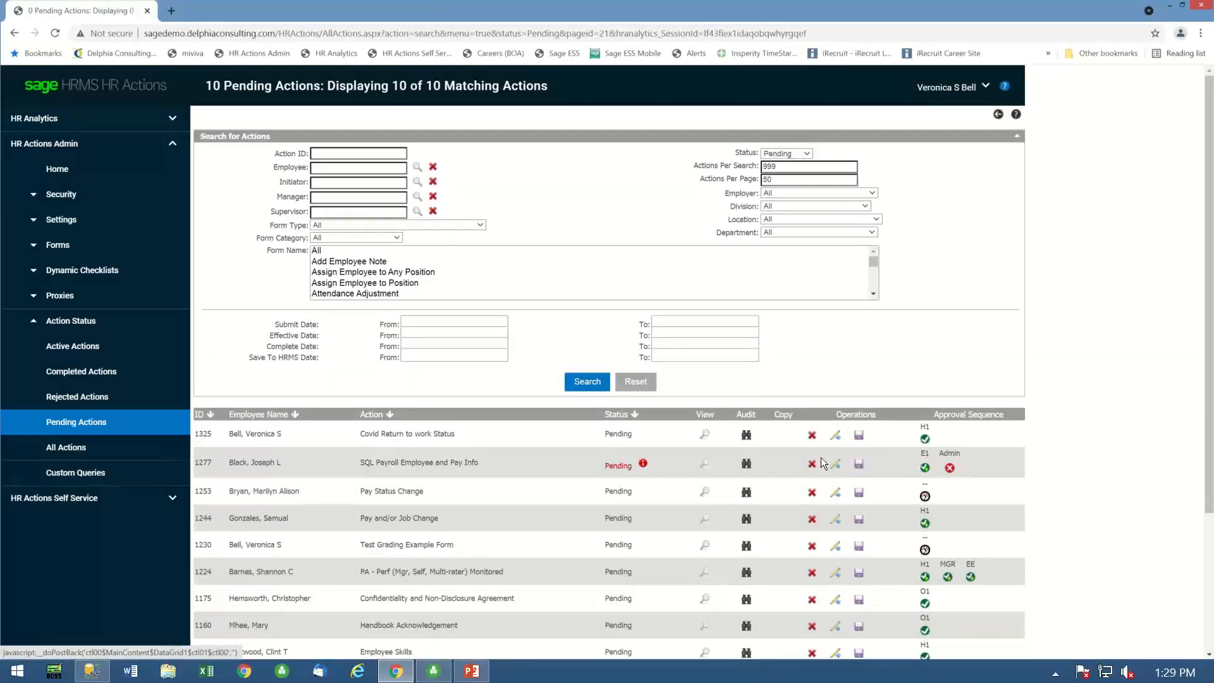
click(859, 435)
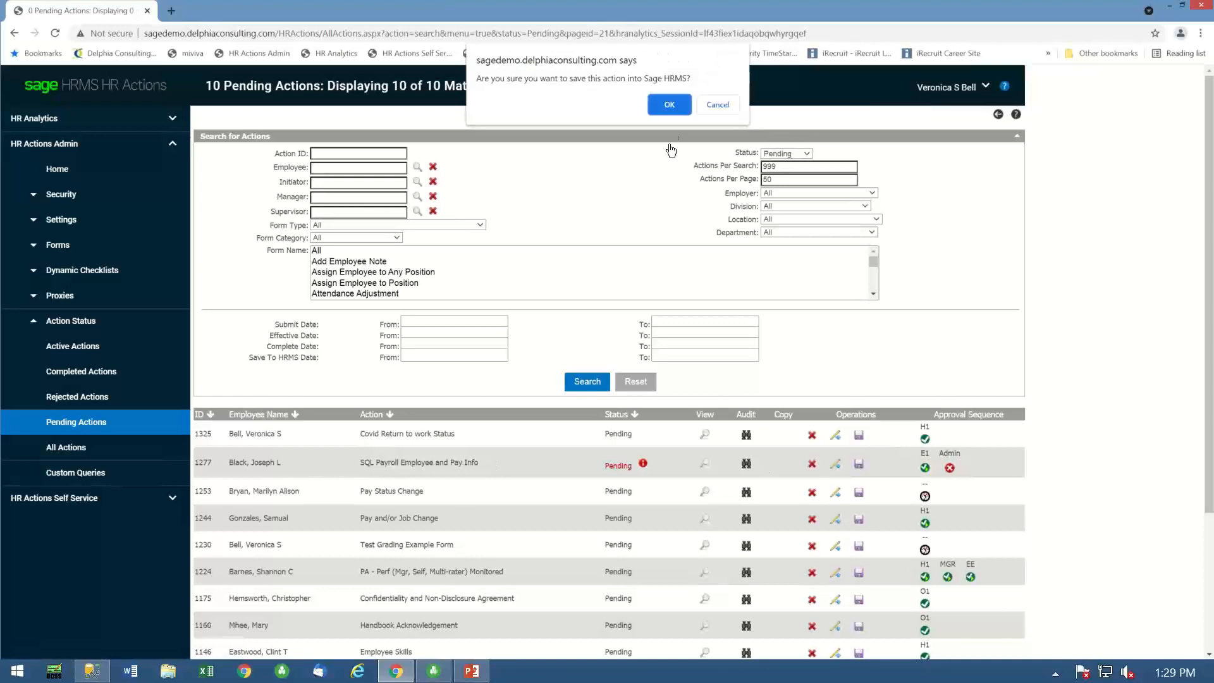
click(670, 104)
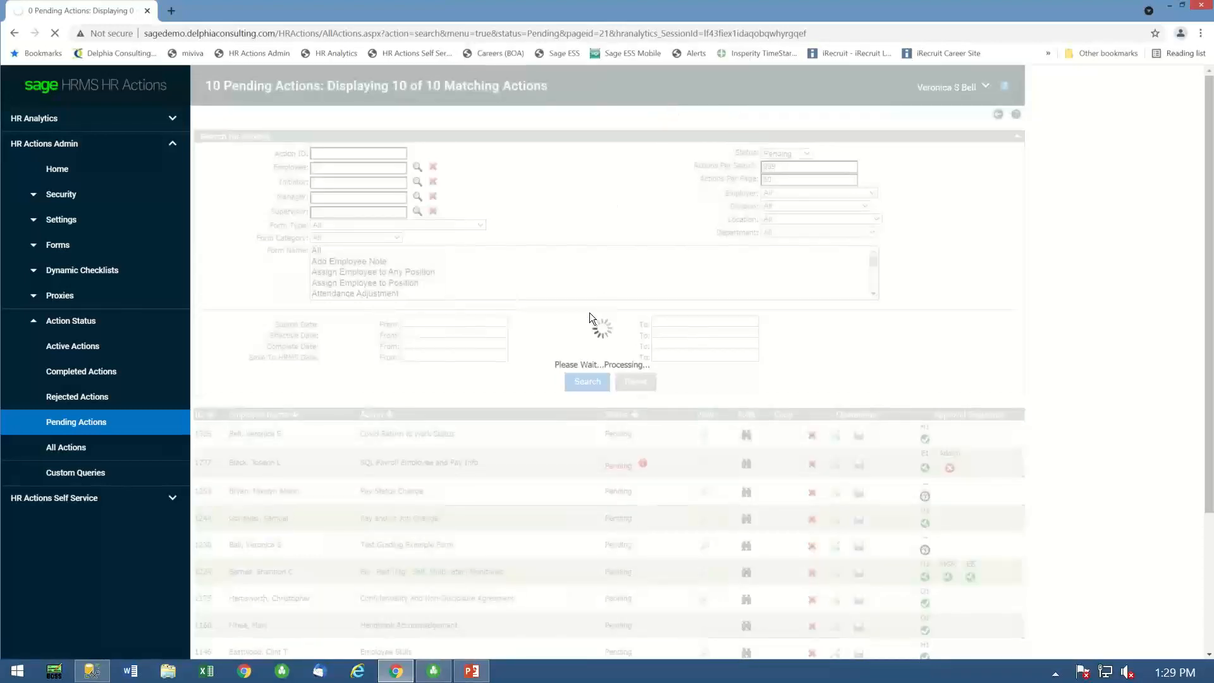
- Switch to Sage HRMS and reload the employee's Covid Vaccine Status page by stepping to the prior employee and back
click(433, 671)
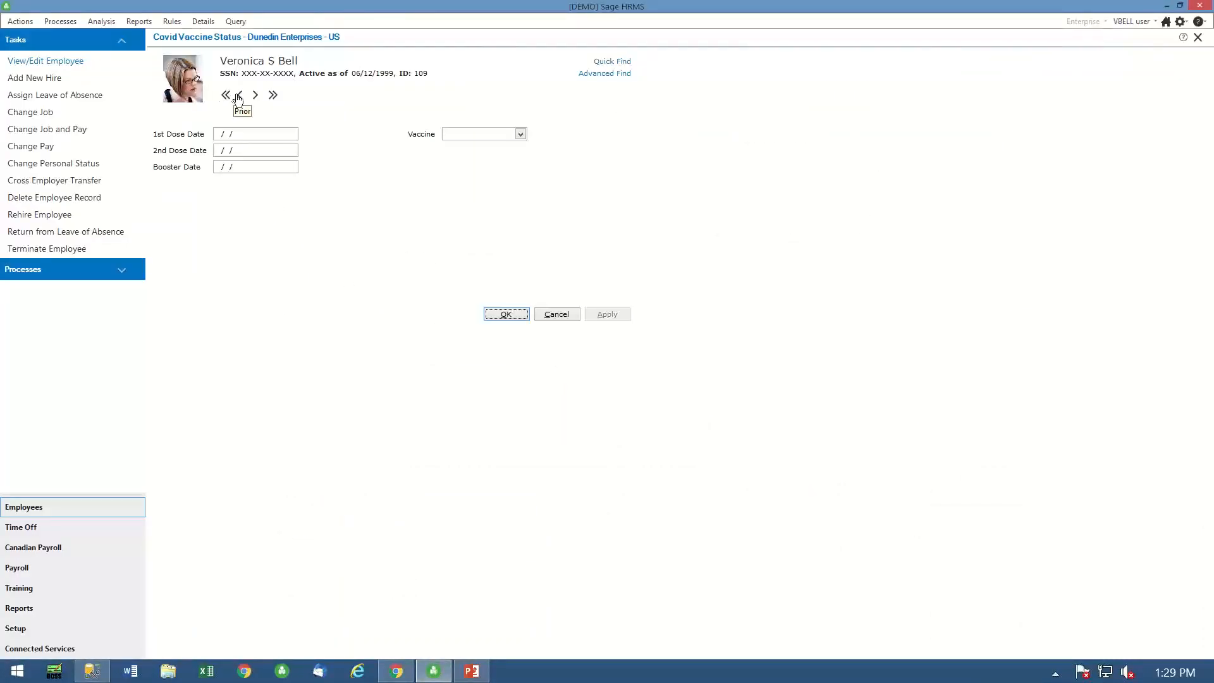
click(241, 95)
click(256, 96)
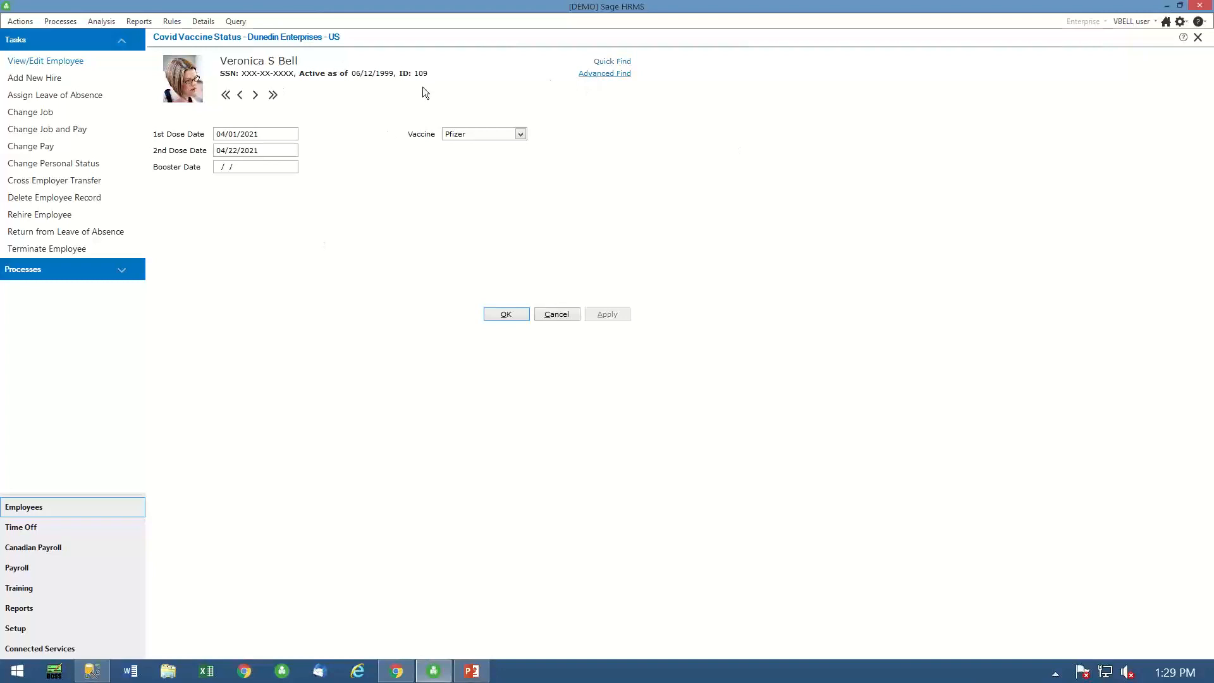
- Close the Covid Vaccine Status page and open the same employee's Weekly Covid Testing custom detail
click(1198, 37)
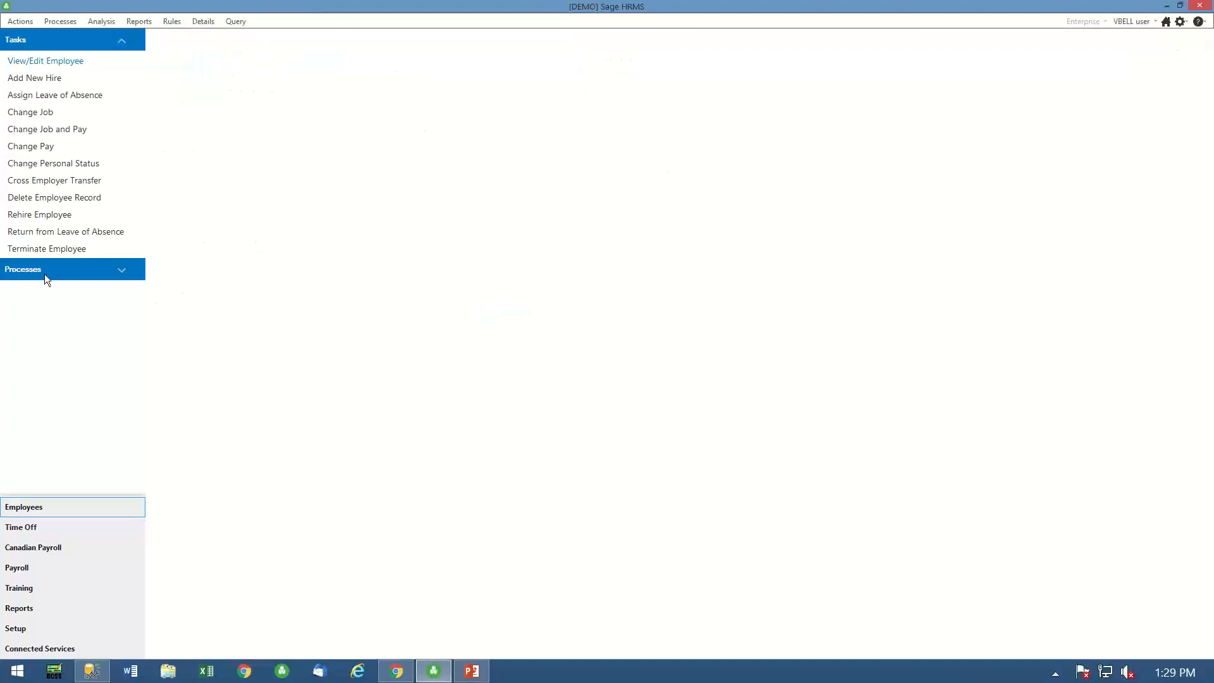
click(39, 62)
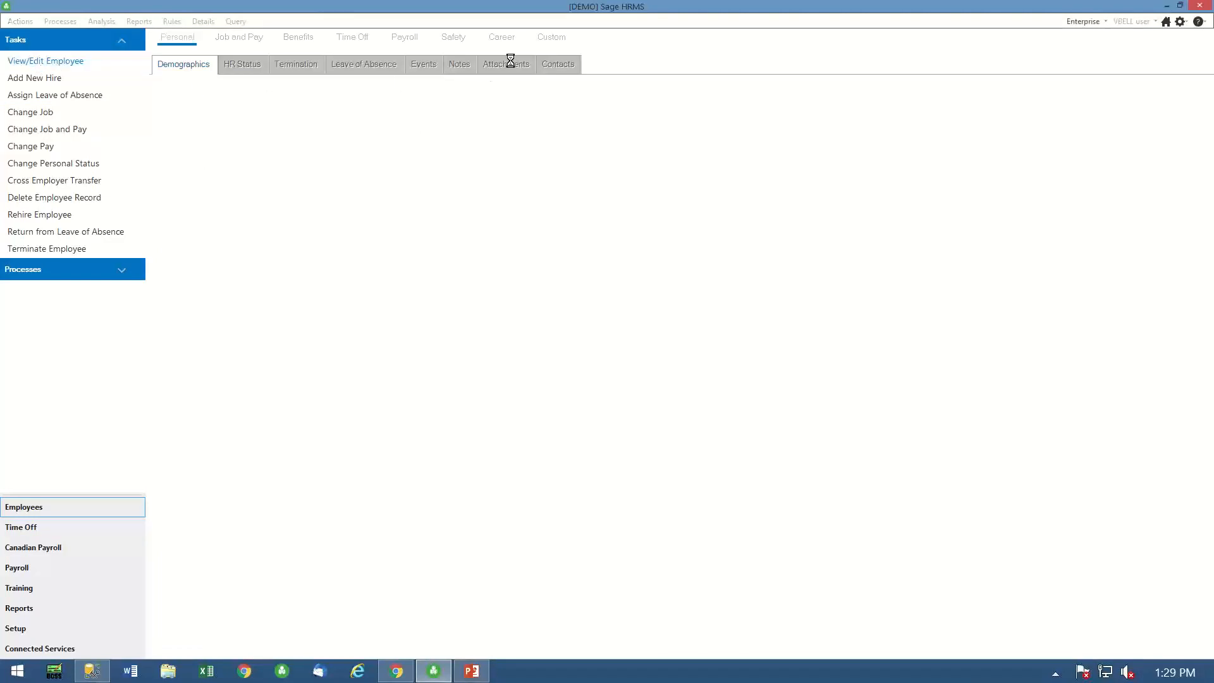
click(555, 39)
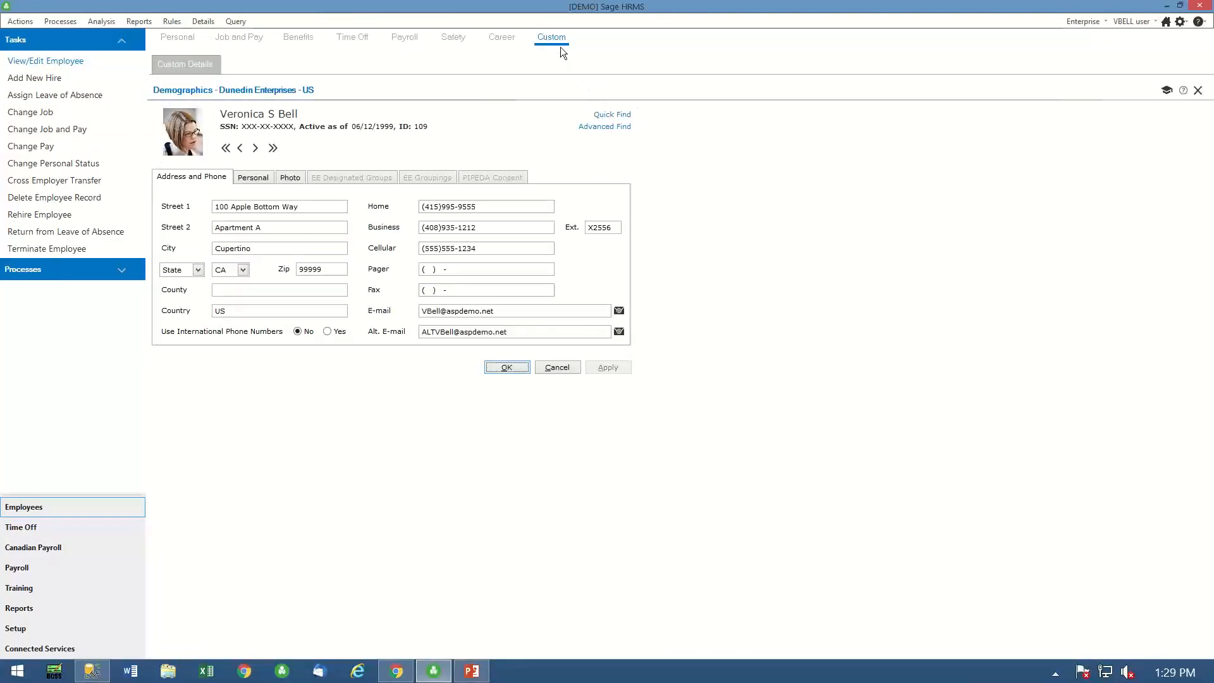
click(170, 64)
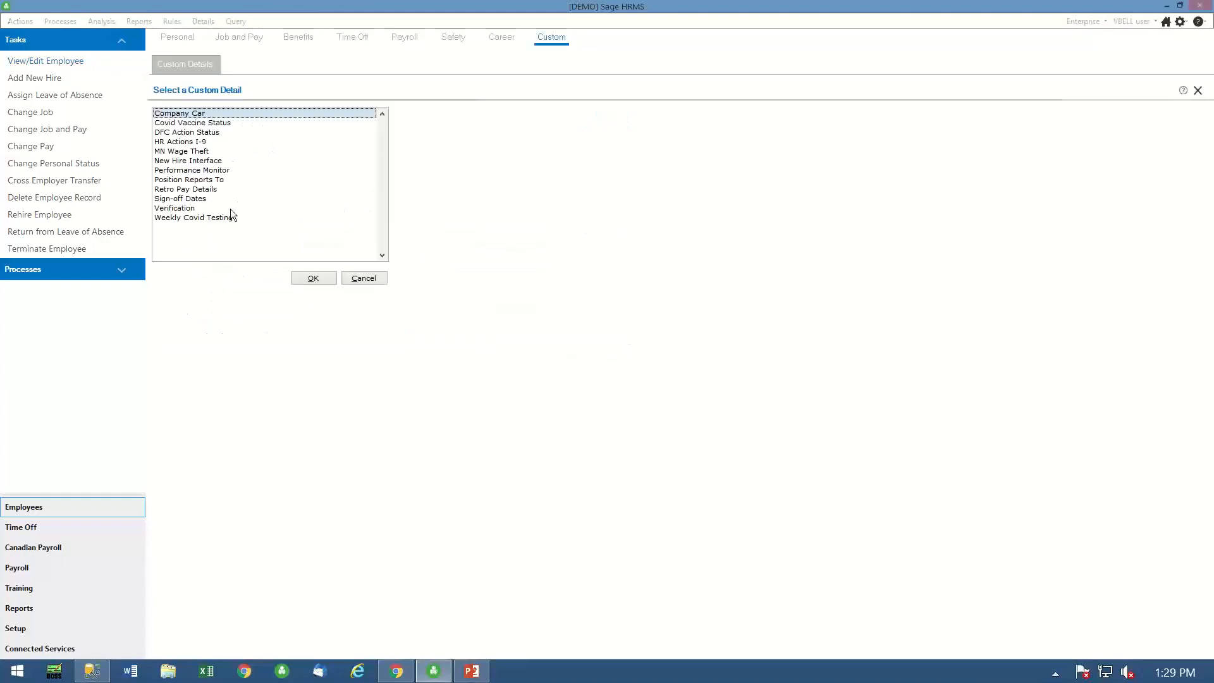
double_click(179, 219)
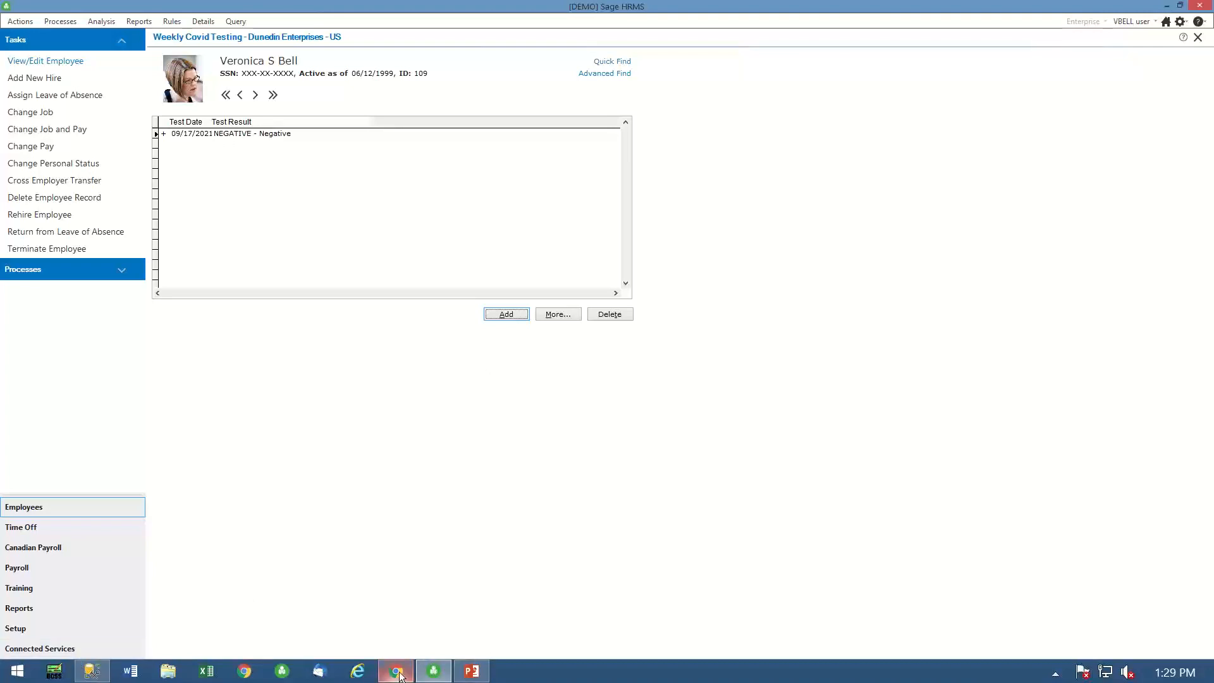
- Switch back to the browser and open the Covid Vaccine Status custom report in HR Analytics
click(399, 674)
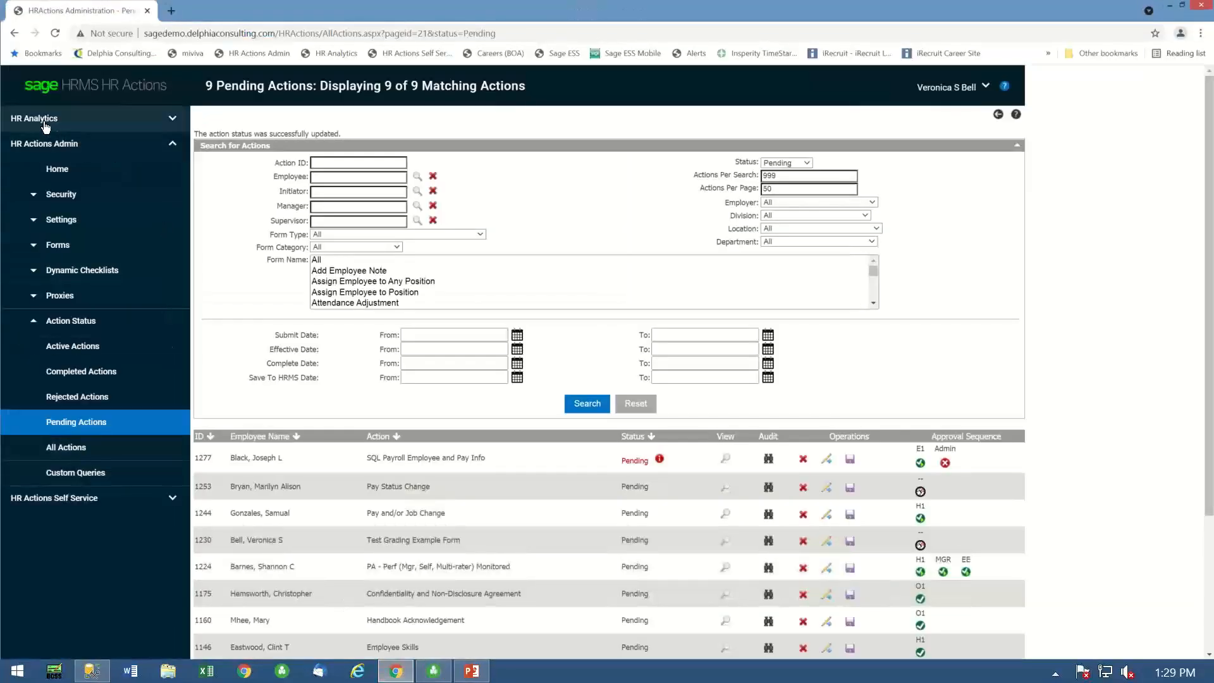
click(44, 121)
click(69, 422)
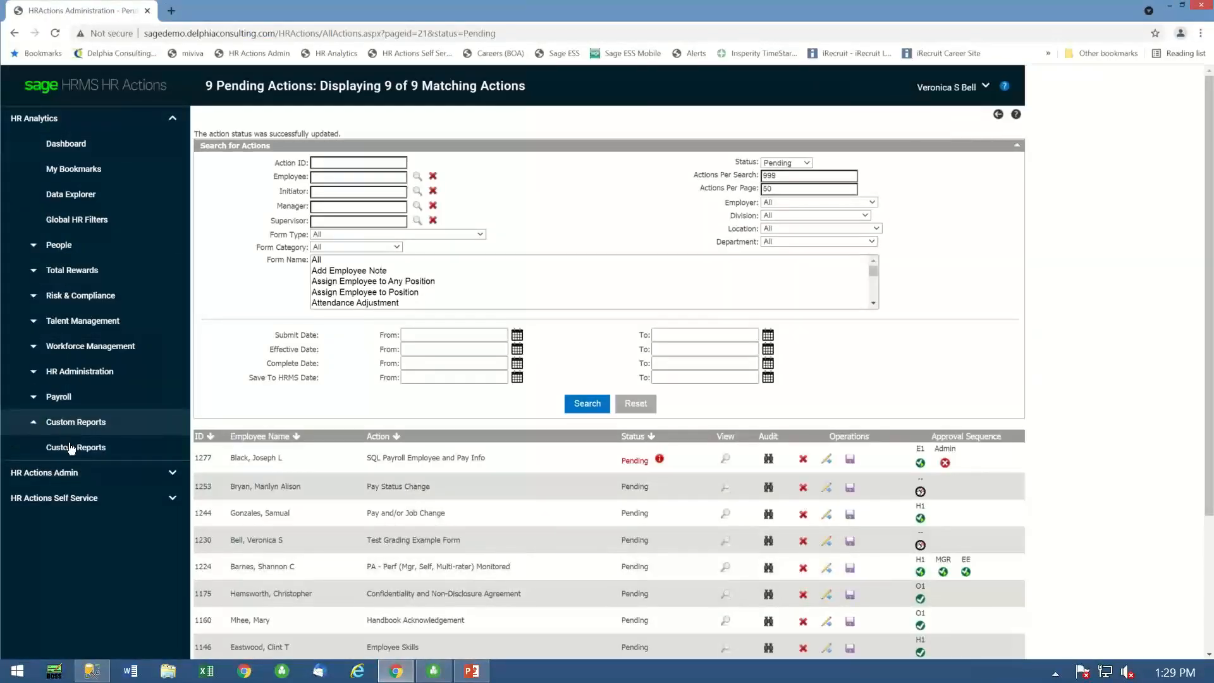
click(71, 447)
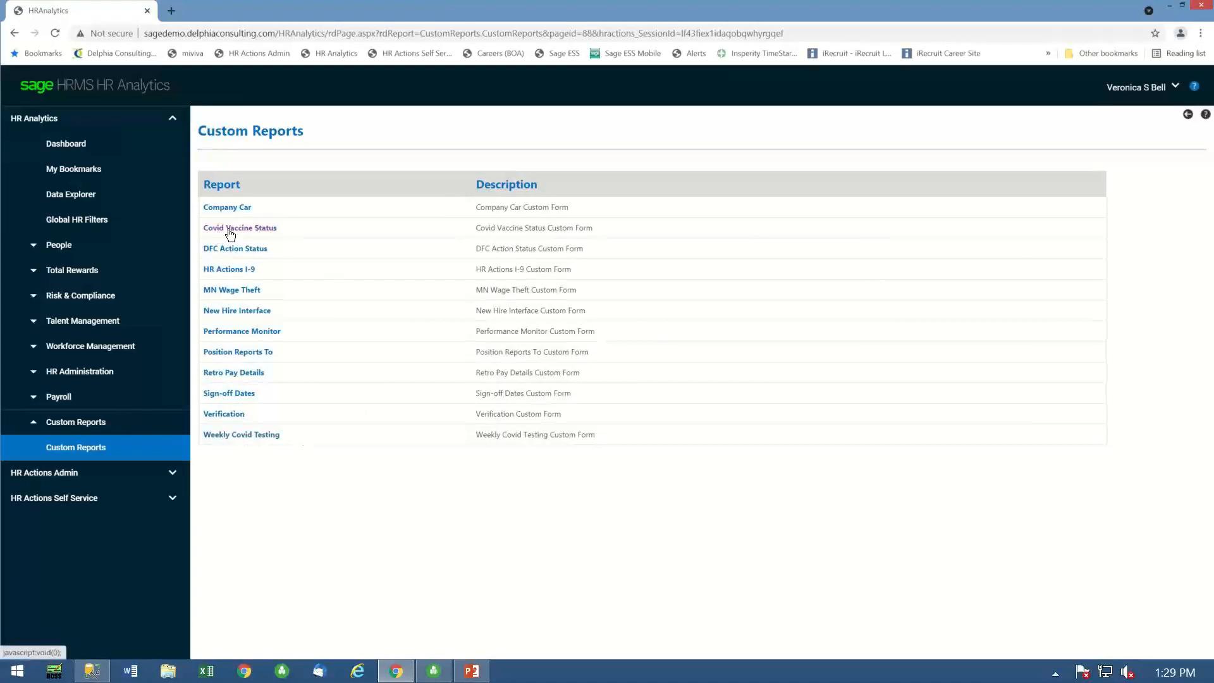
click(255, 230)
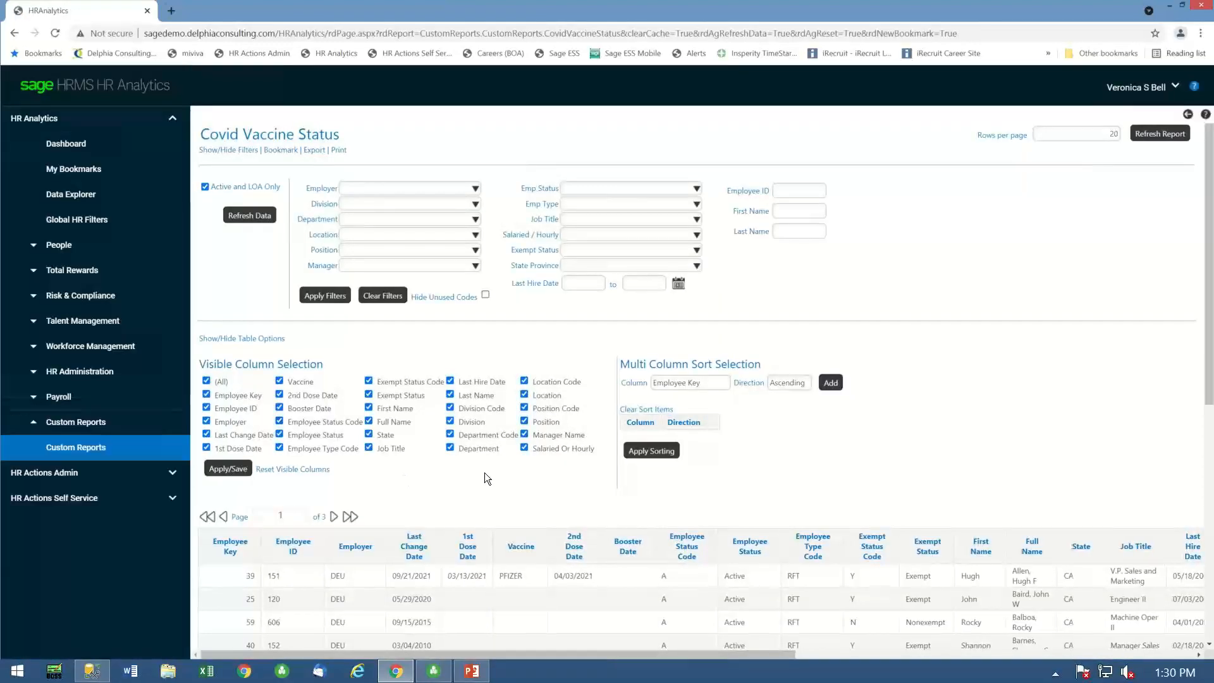
- Examine the dose dates and vaccine entries of the vaccinated employees in the Covid Vaccine Status report
scroll(568, 513, down, 5)
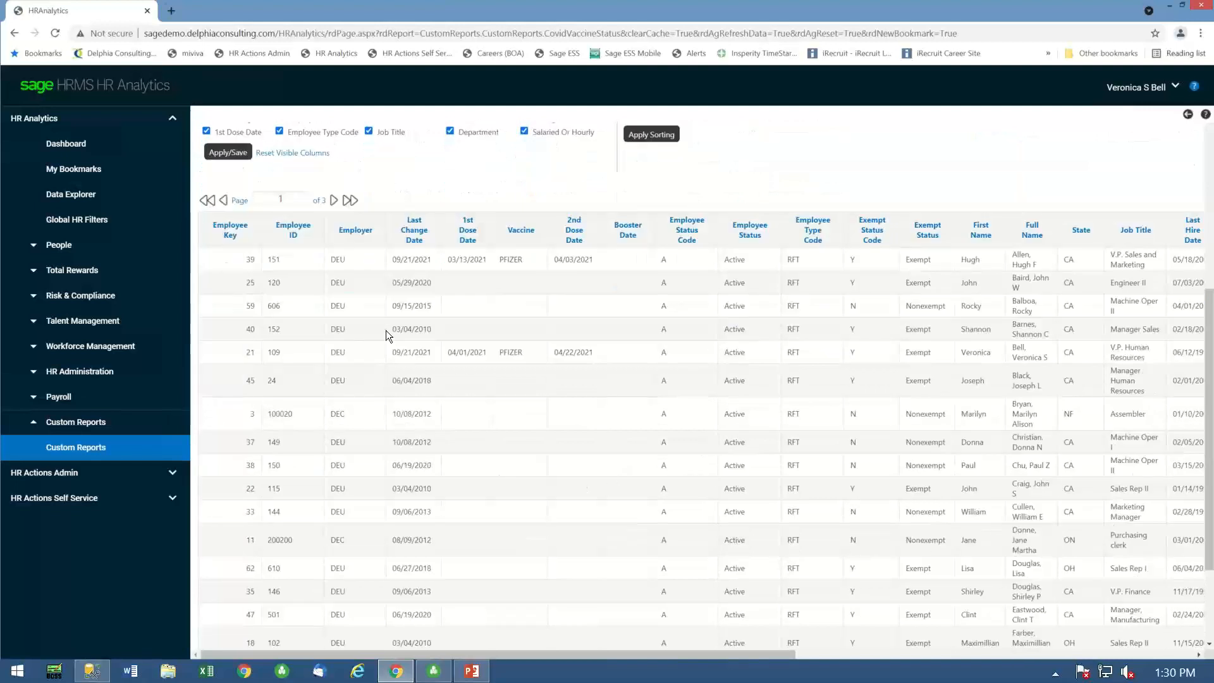
drag(454, 253, 560, 263)
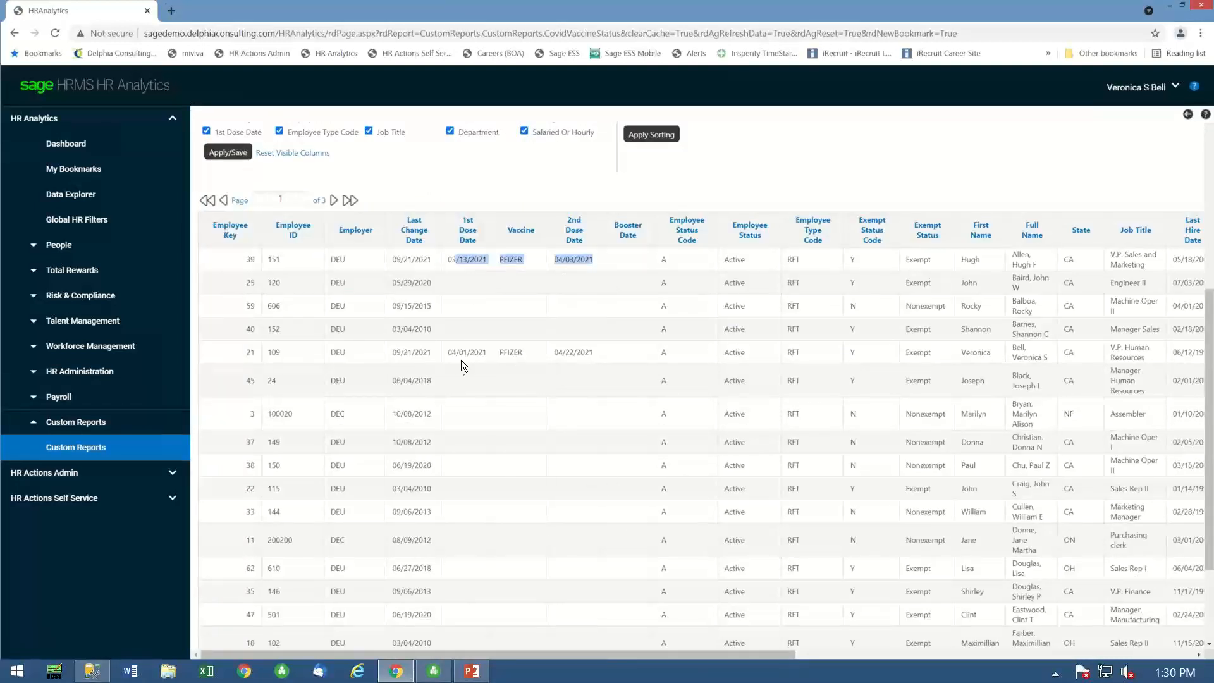
drag(452, 352, 594, 354)
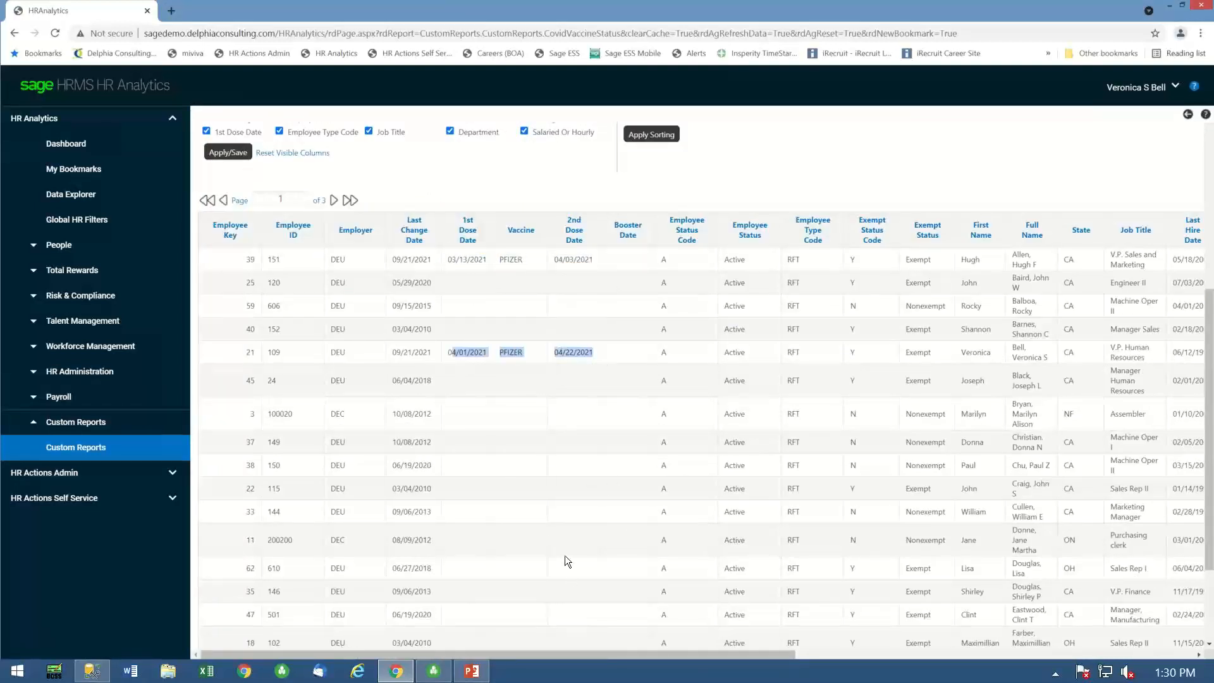
click(472, 287)
scroll(457, 526, up, 5)
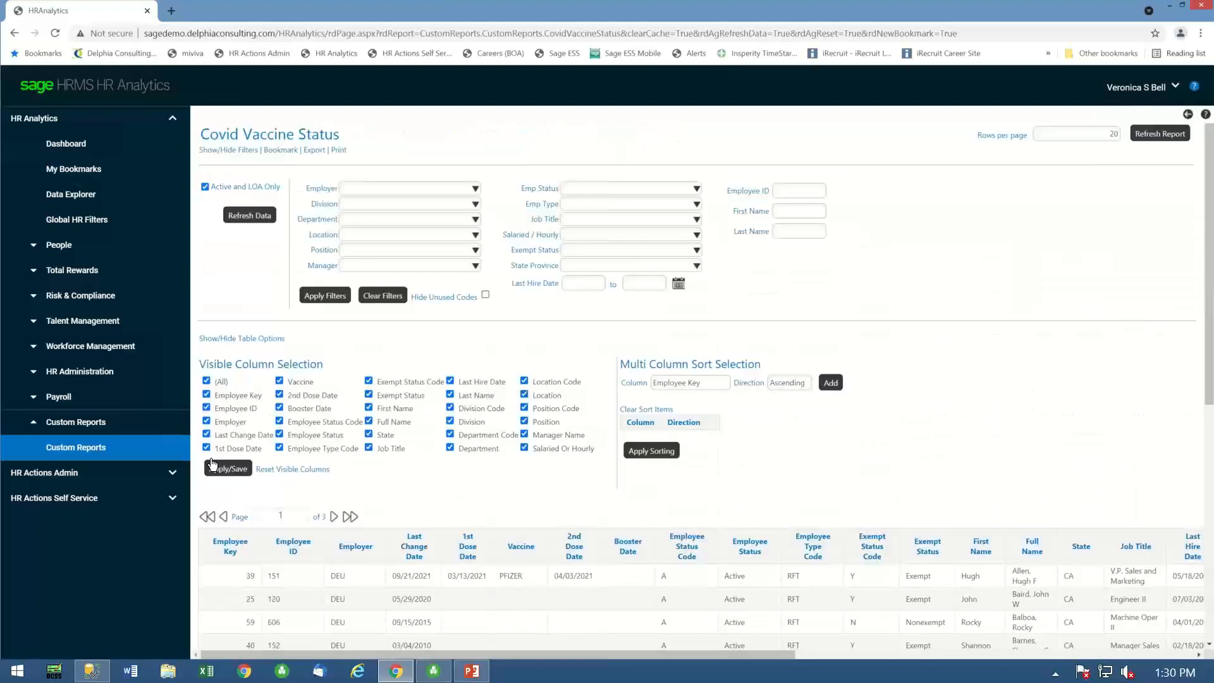
- Open the Weekly Covid Testing custom report, and switch to the PowerPoint slide show after viewing it
click(87, 447)
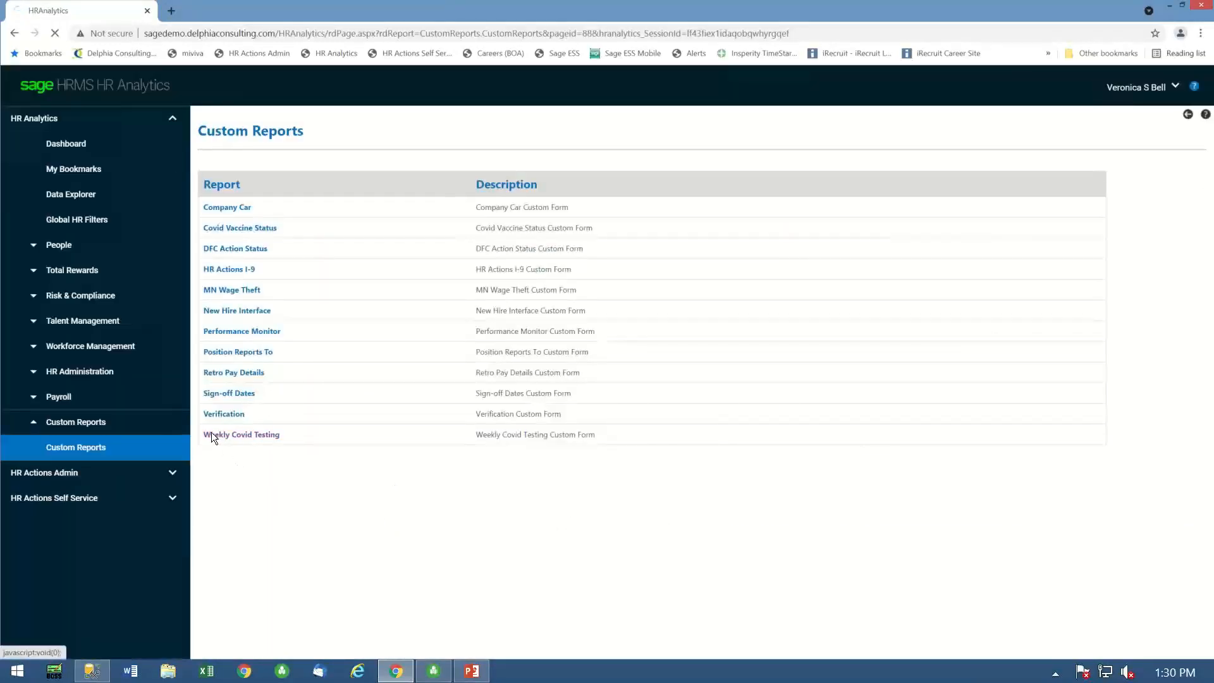
click(211, 435)
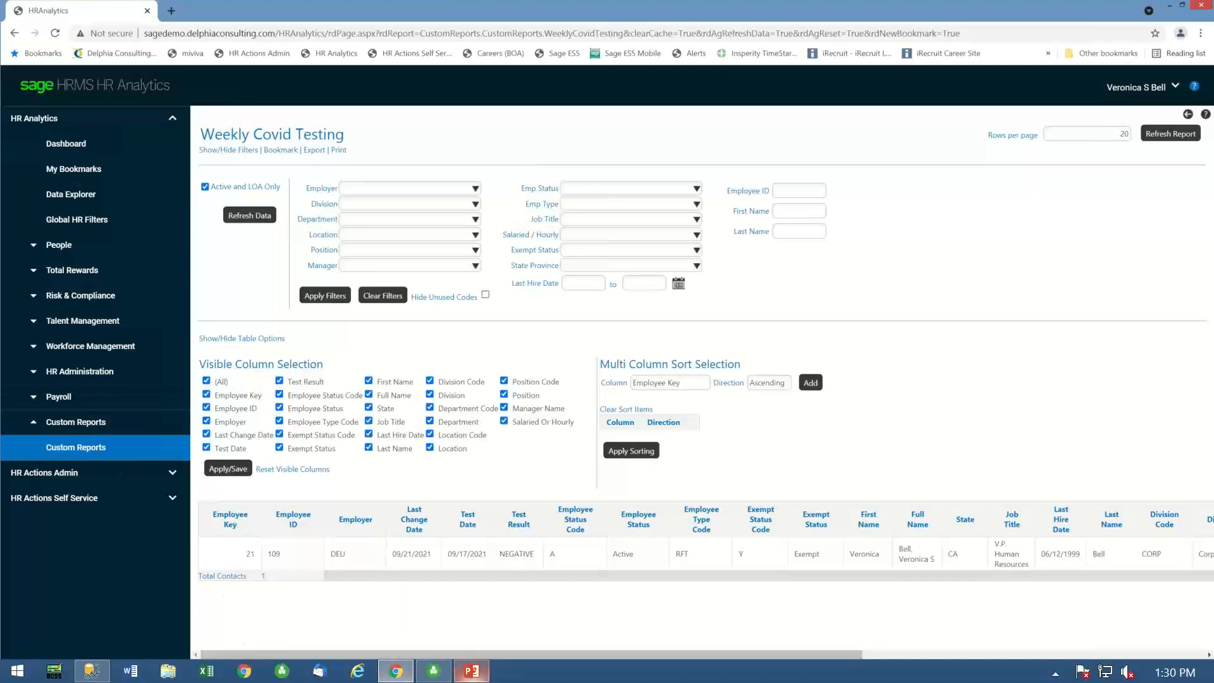
mouse_move(476, 675)
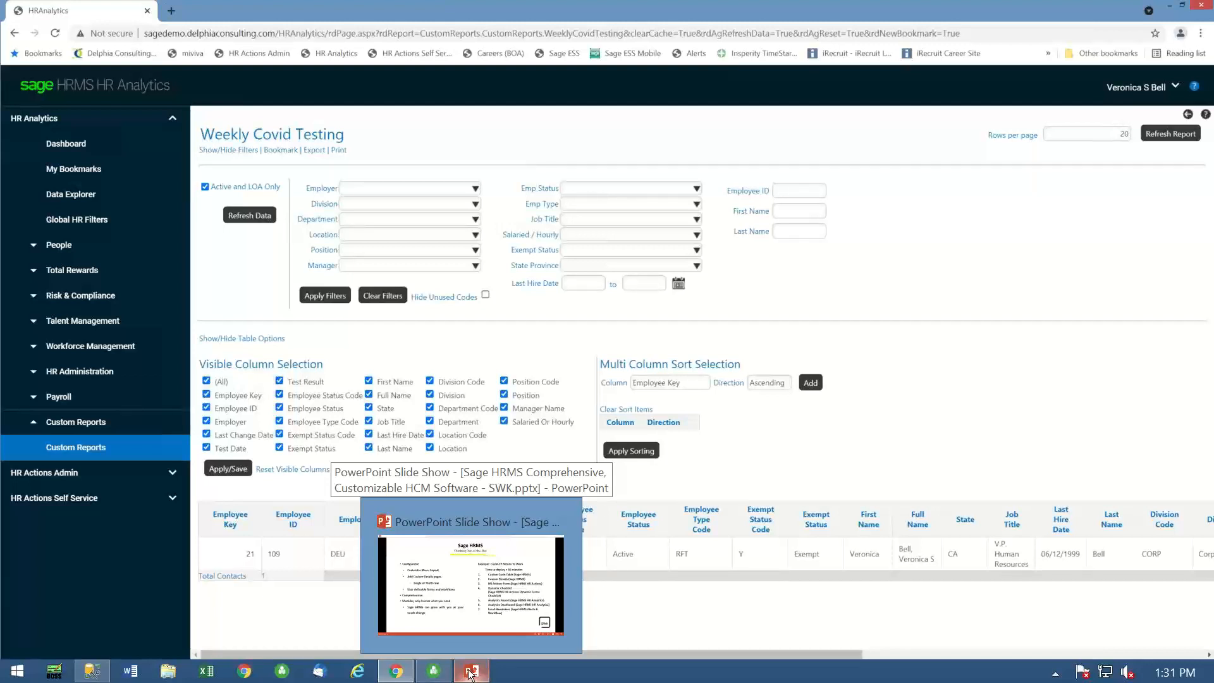
click(471, 674)
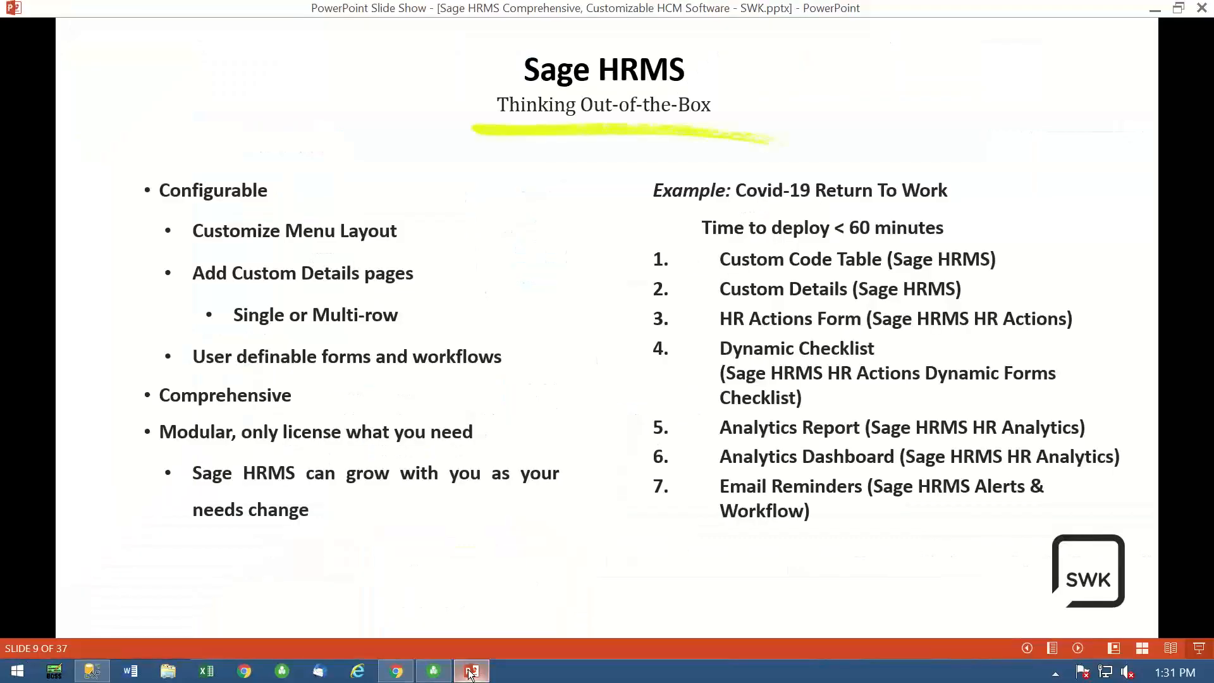
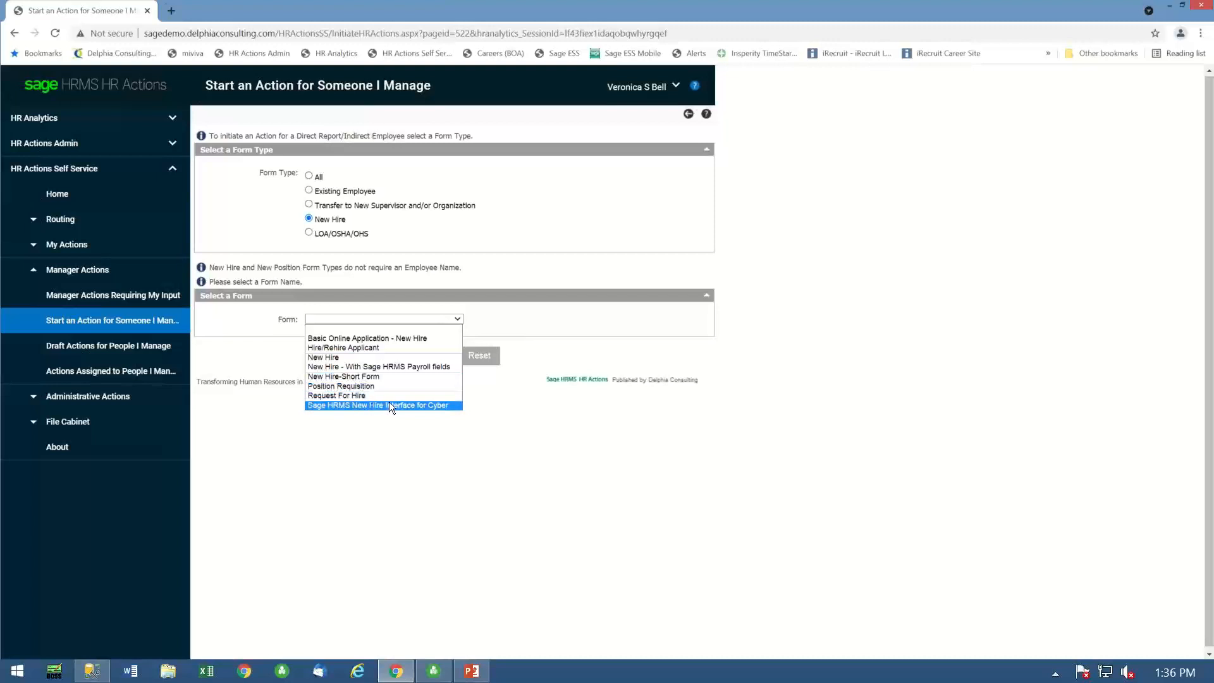
- Start a new hire action with the "New Hire - With Sage HRMS Payroll fields" form and replace the last four digits of the SSN
click(399, 366)
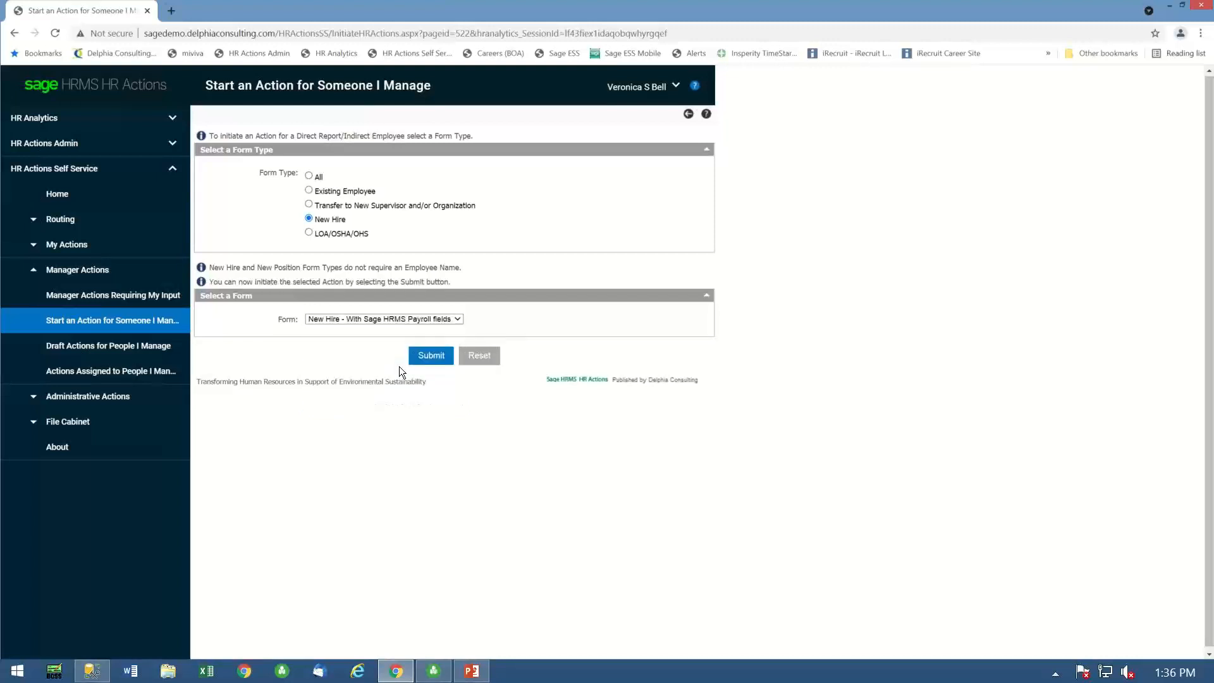
click(431, 356)
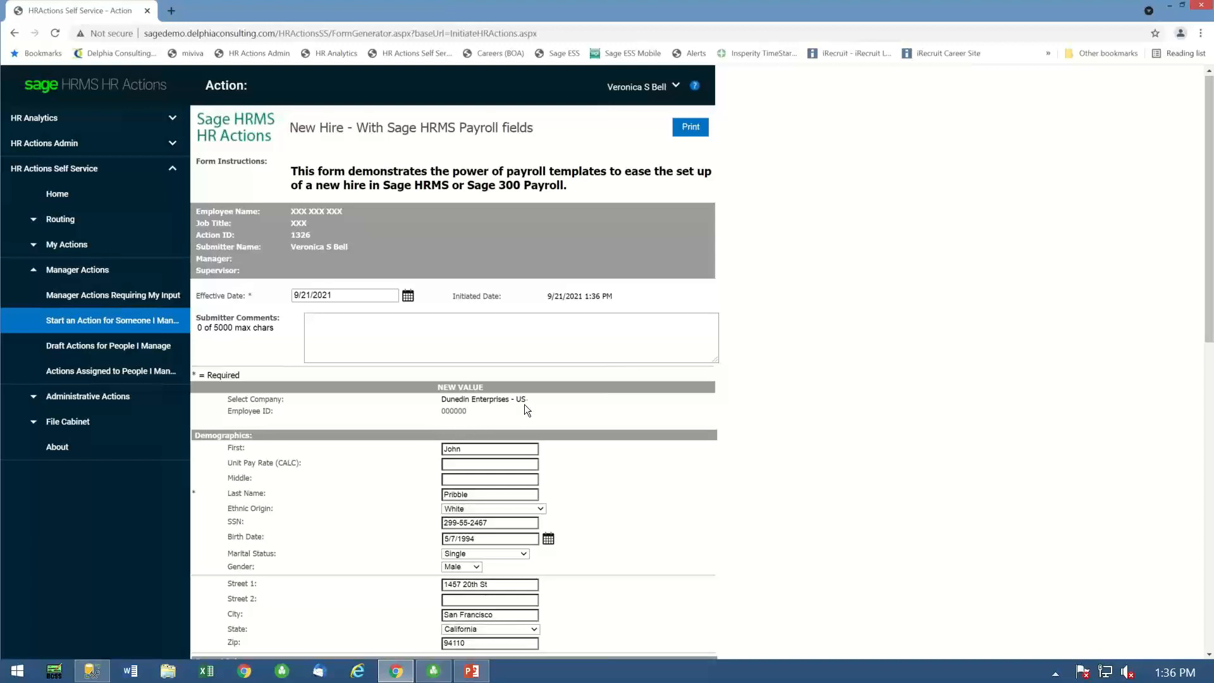
scroll(525, 404, down, 4)
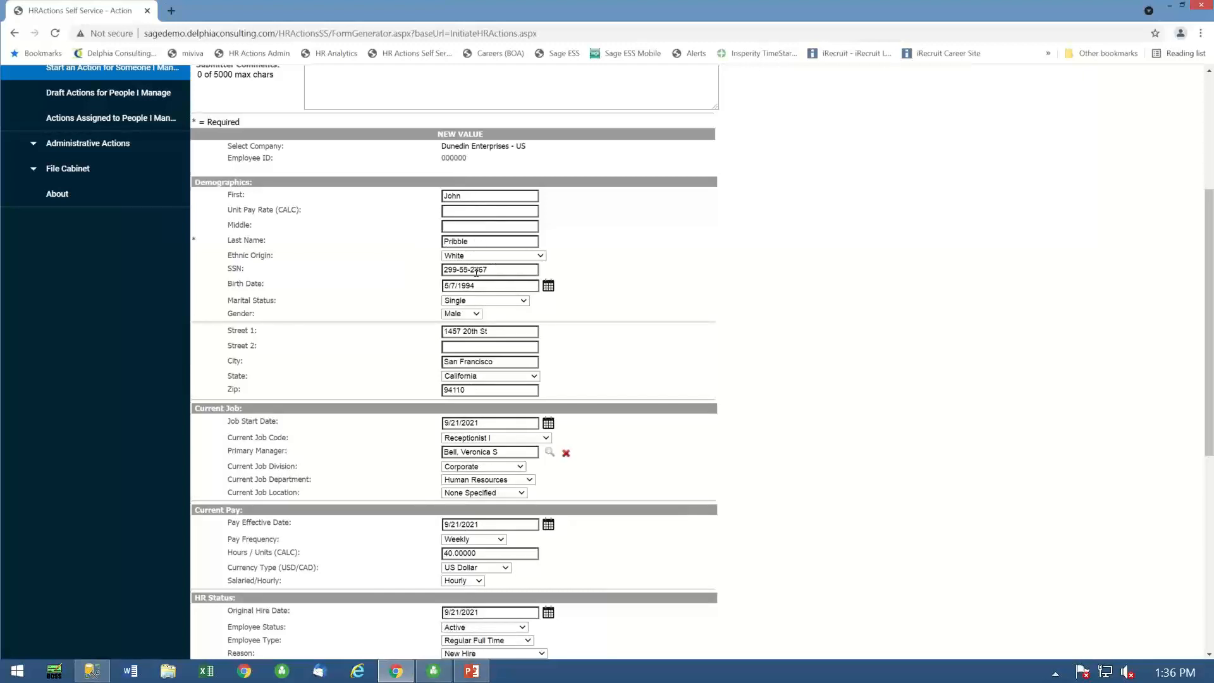
drag(472, 270, 492, 270)
text(2225)
- Set the new hire's Current Job Location to San Francisco and the Unit Pay Rate to 25
scroll(485, 487, down, 2)
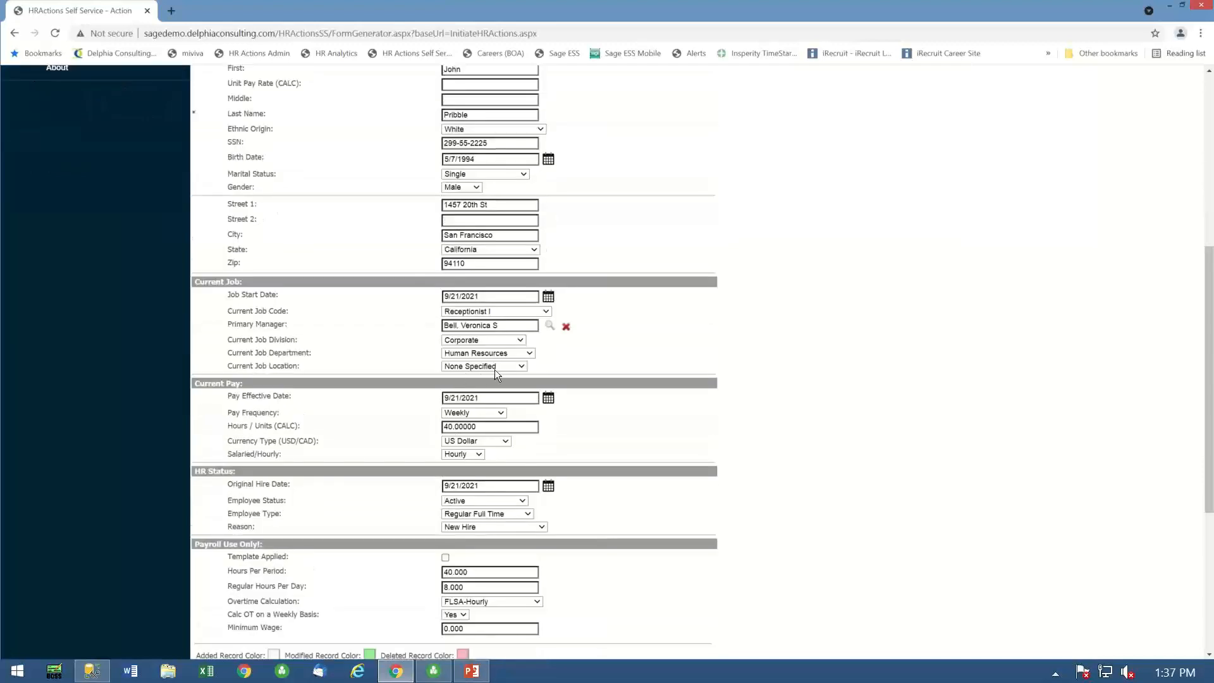
click(522, 367)
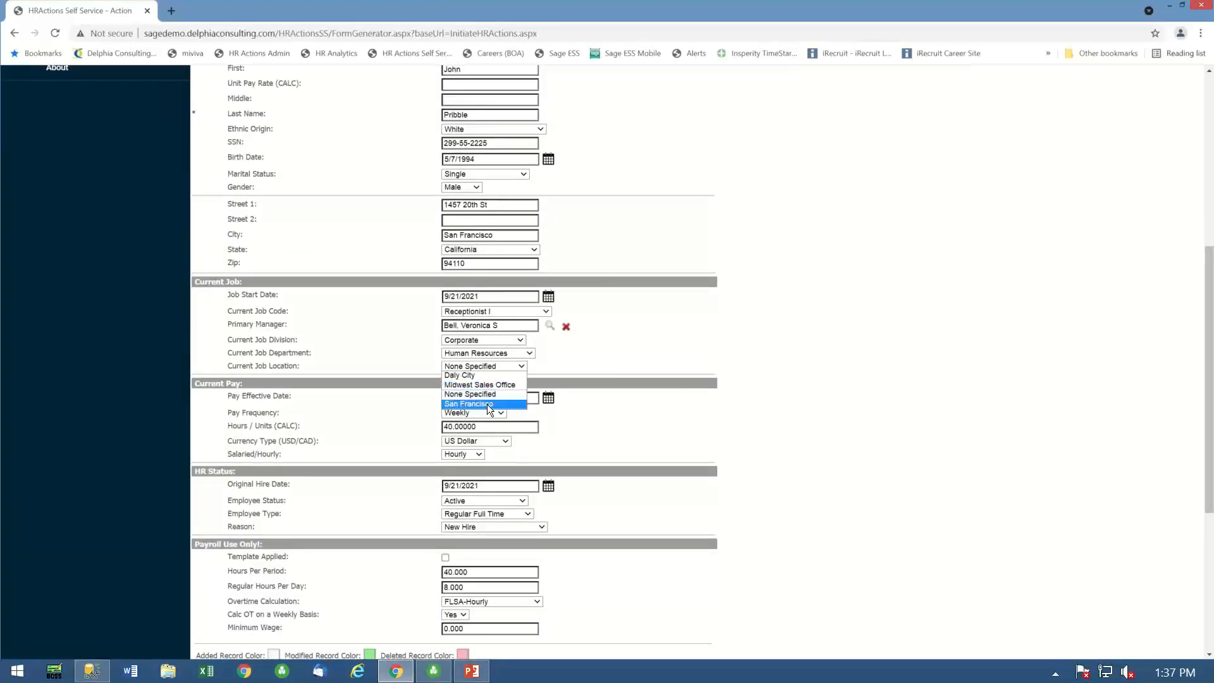
click(468, 405)
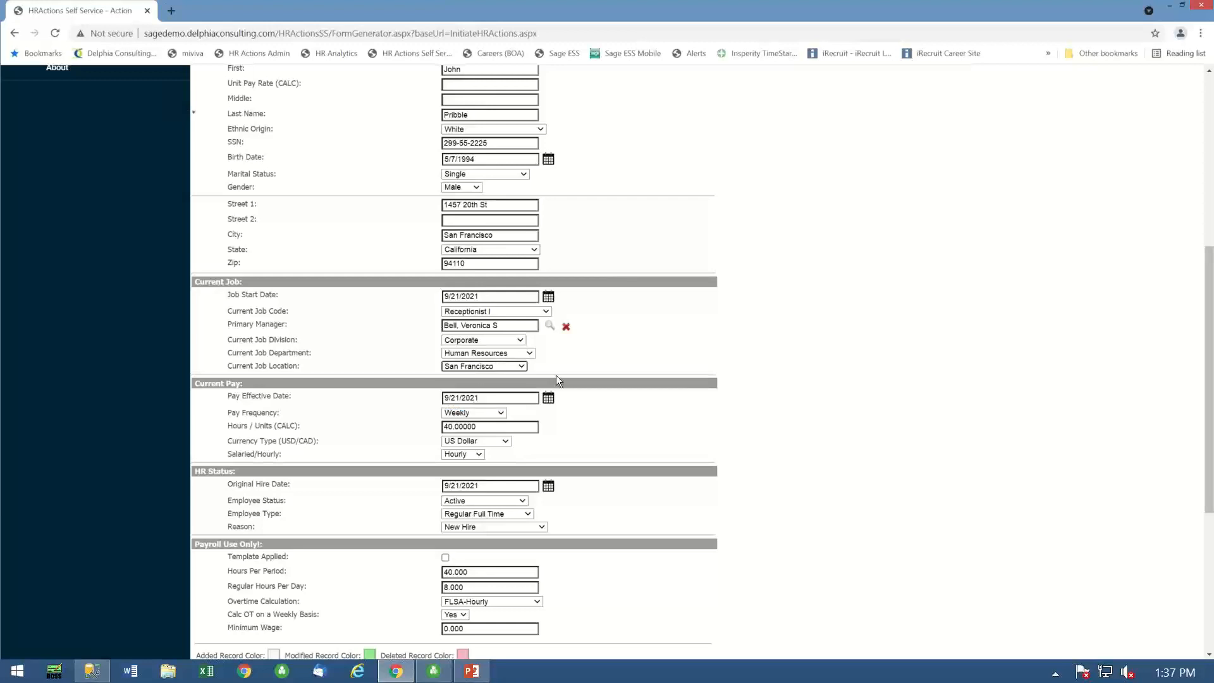
scroll(560, 466, up, 5)
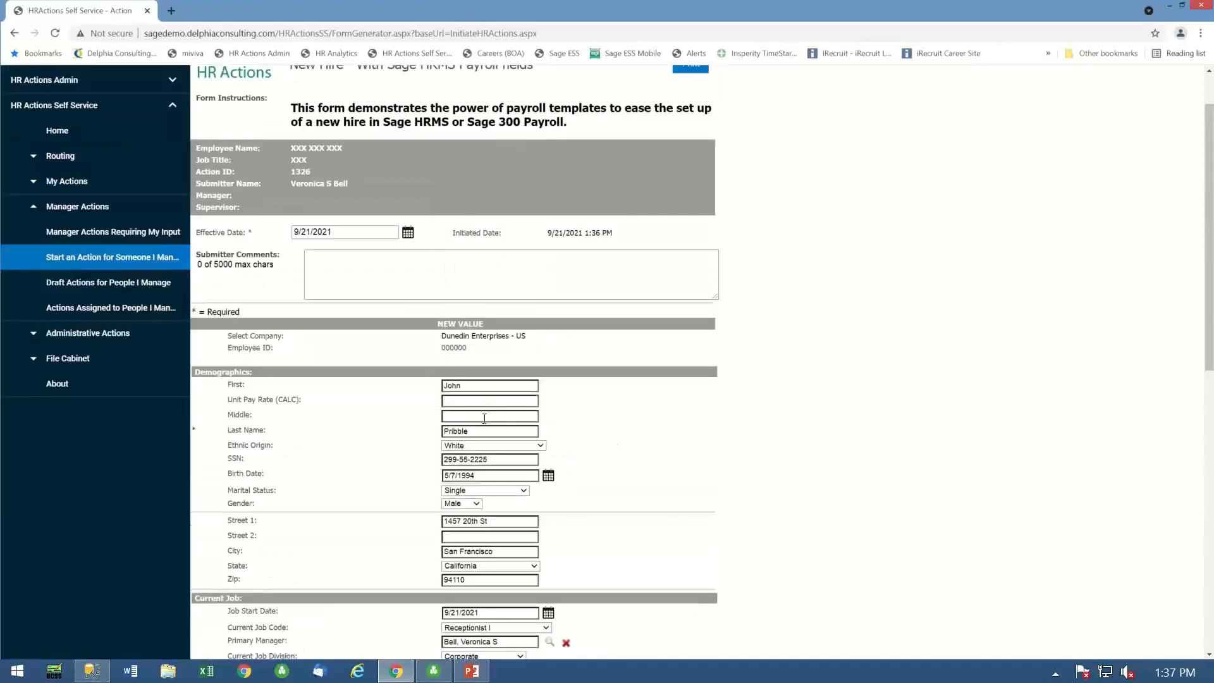
click(460, 399)
text(25)
- Save the new hire form as a draft and continue working on it
scroll(610, 446, down, 5)
scroll(610, 445, down, 3)
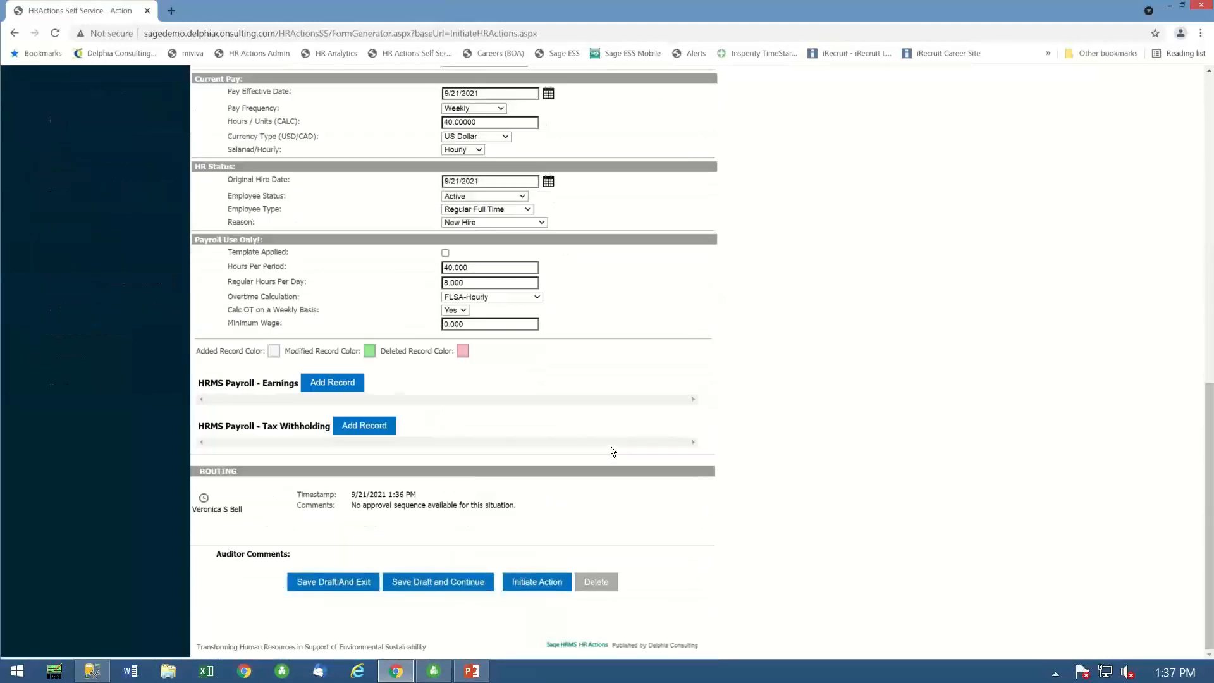
click(431, 582)
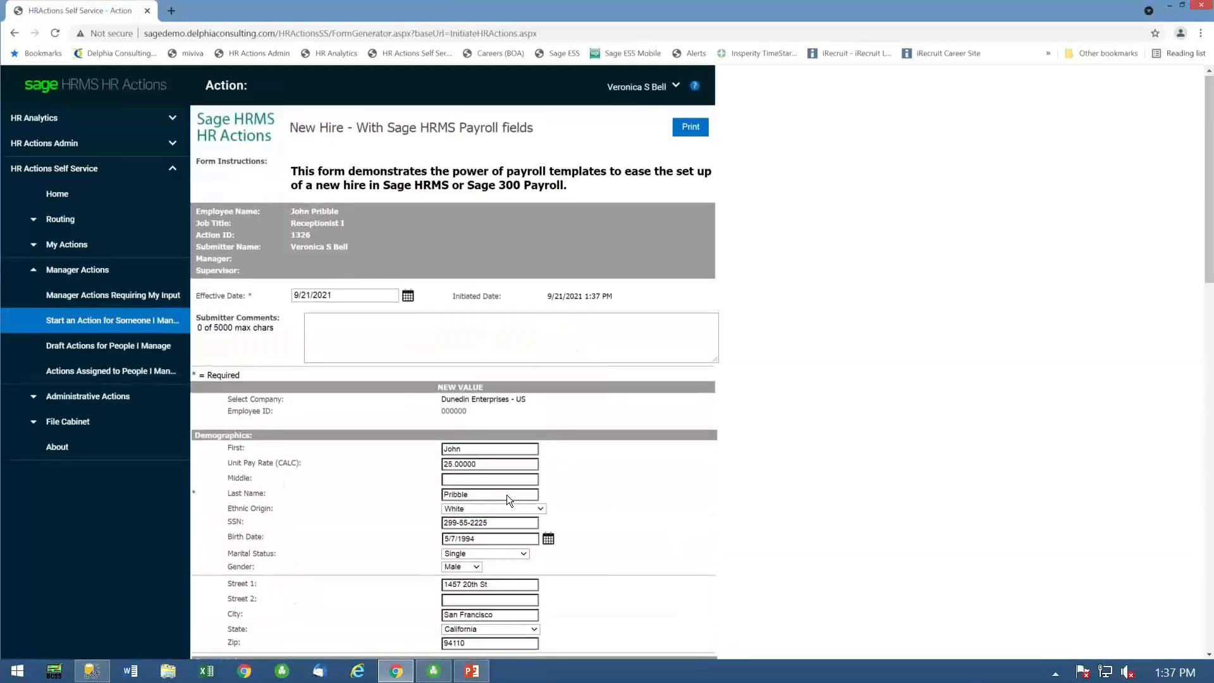
- Review the payroll earnings and tax withholding records on the new hire form, and initiate the action
scroll(507, 494, down, 5)
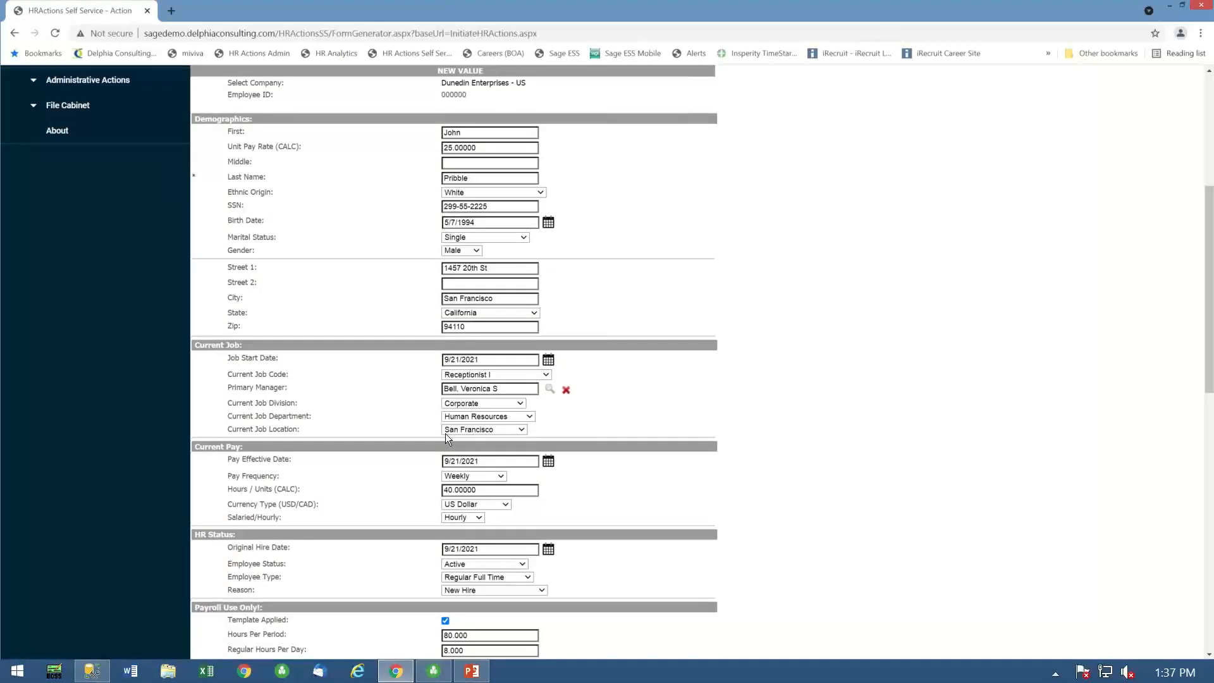
scroll(646, 480, down, 10)
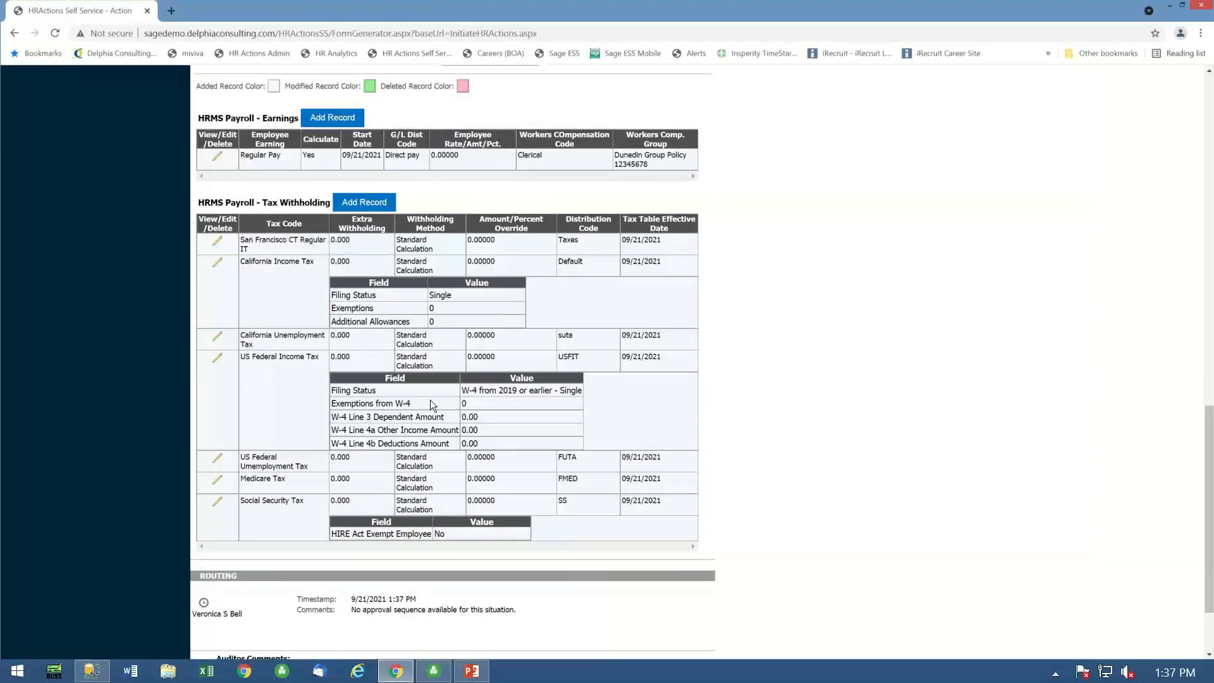
scroll(500, 505, down, 2)
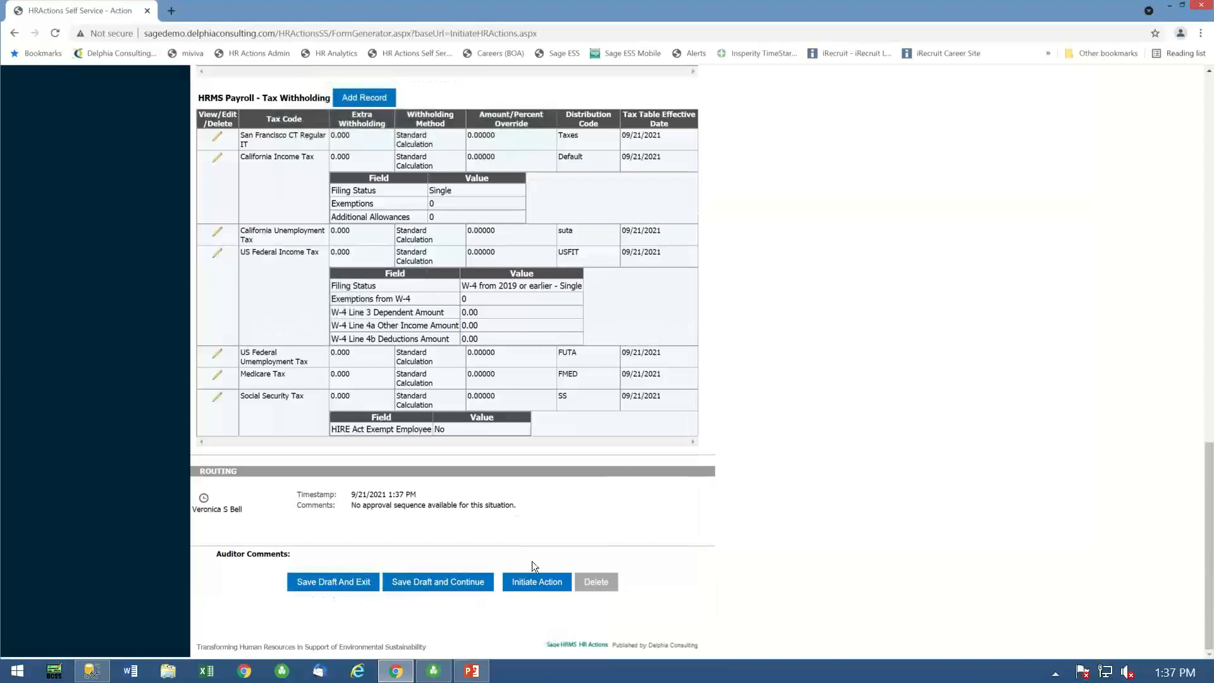
click(535, 581)
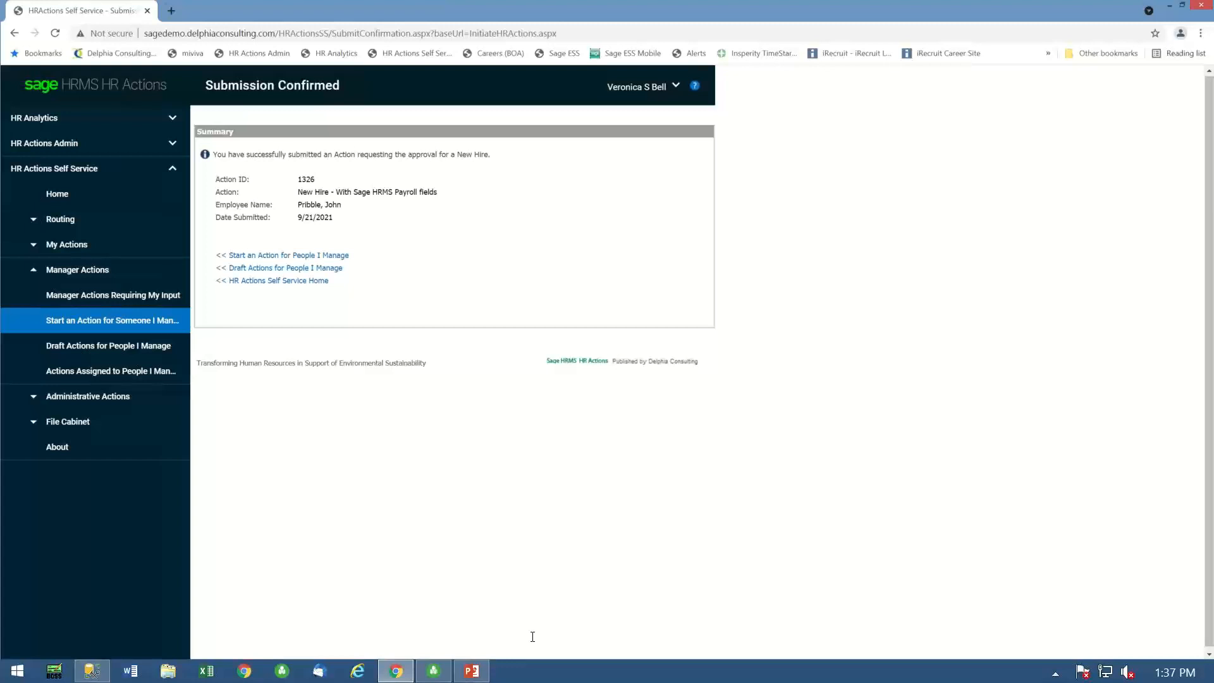
- Log out of HR Actions and open the bookmarked Sage ESS logon page
click(676, 86)
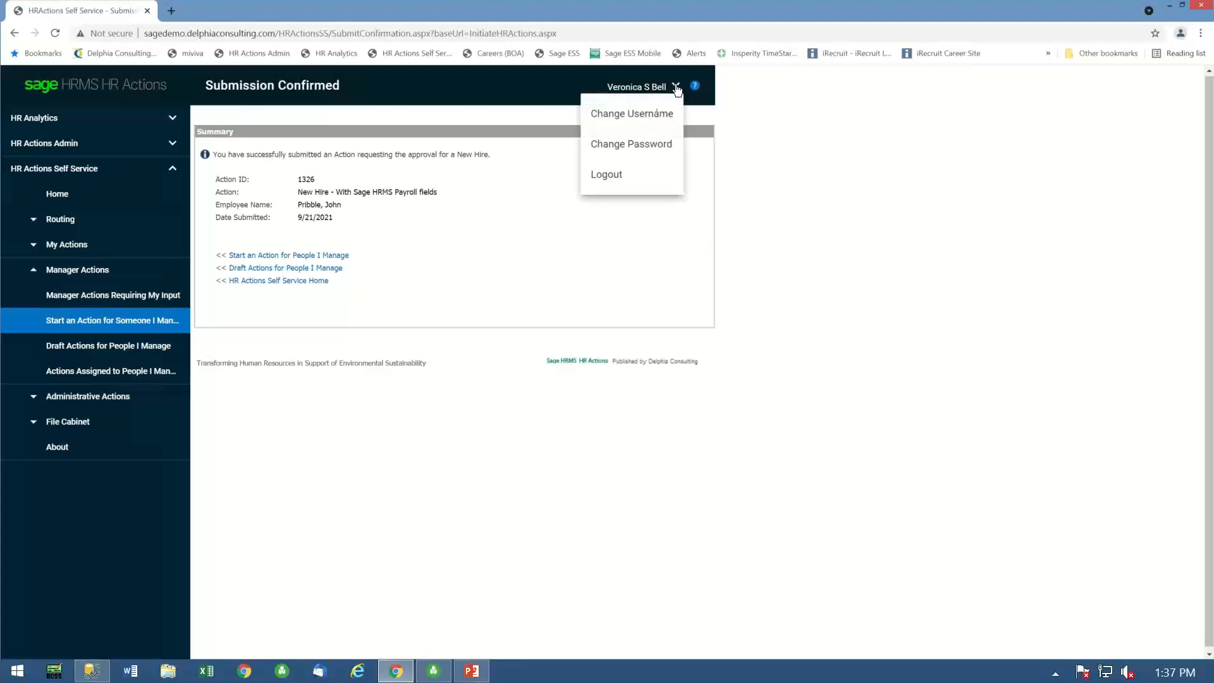
click(611, 177)
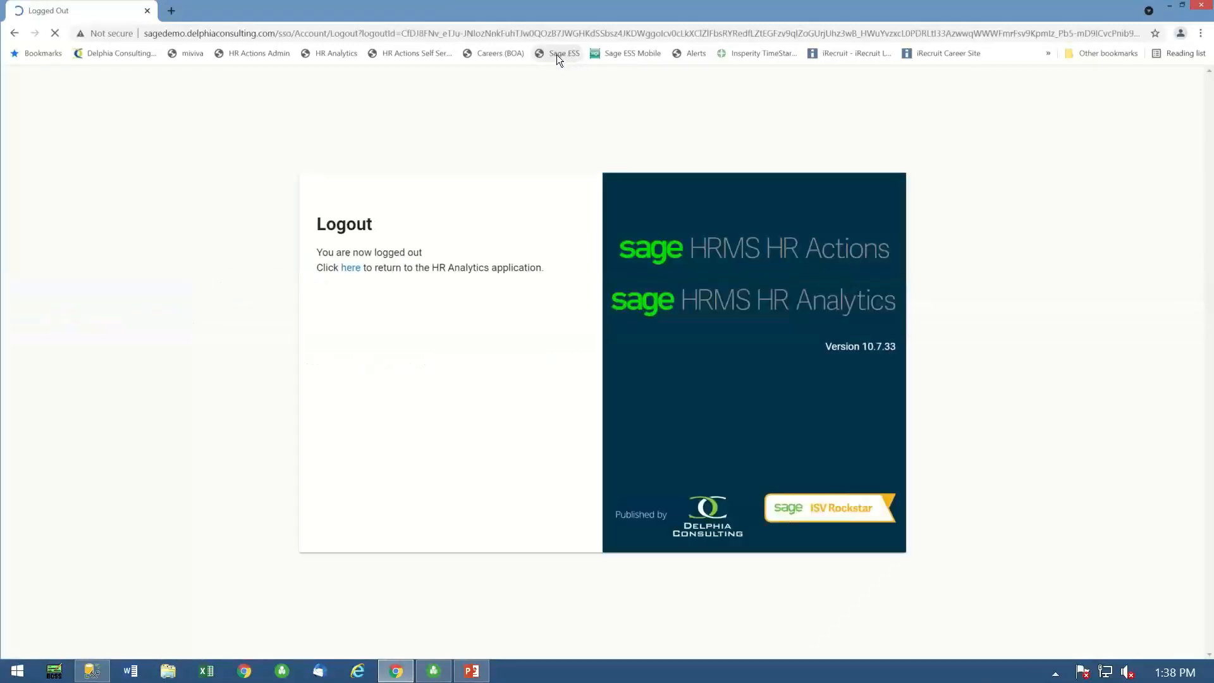
click(564, 54)
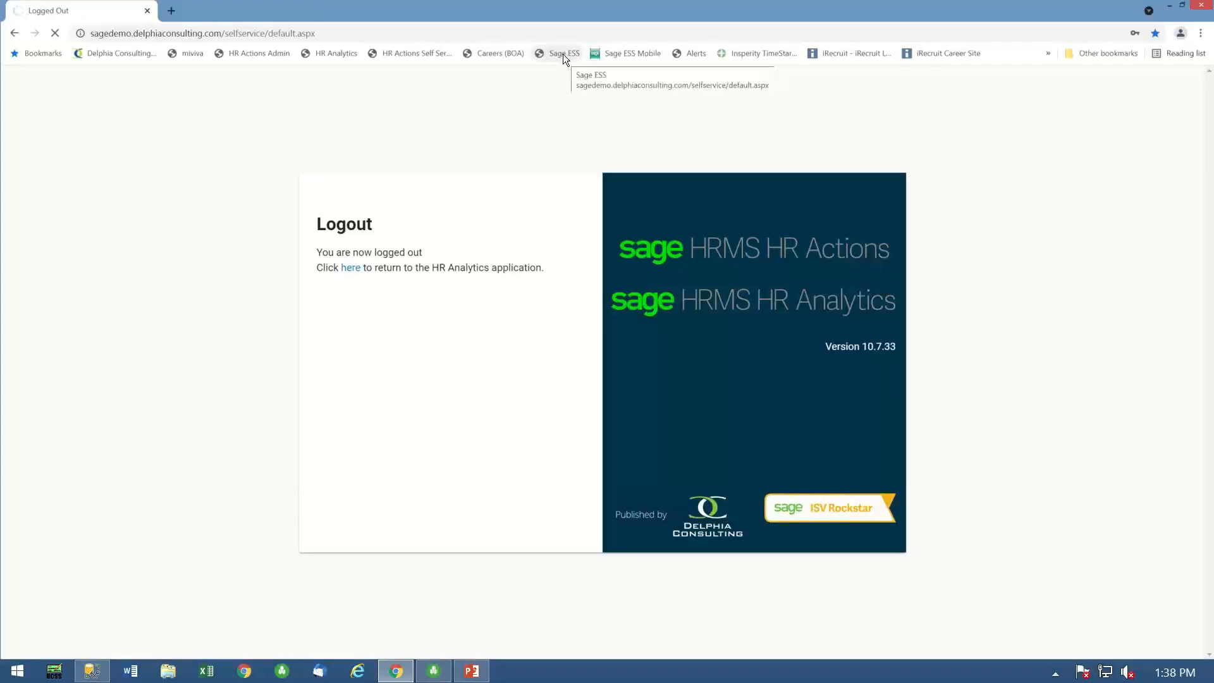
click(566, 54)
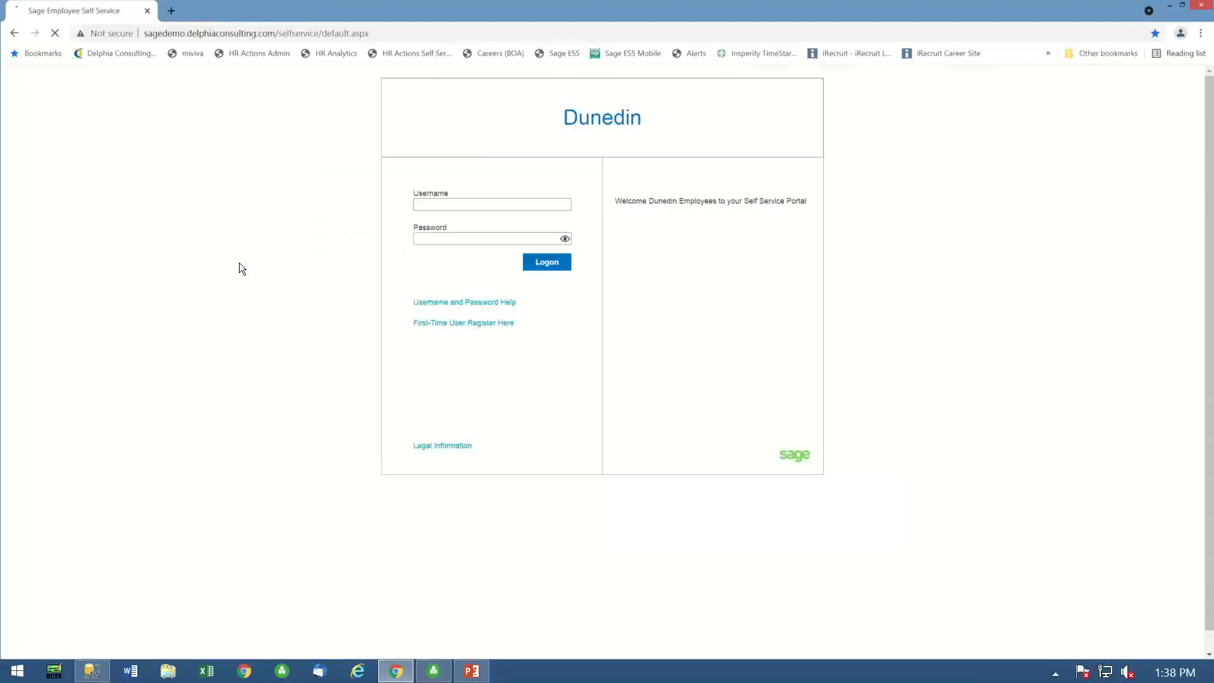
- Log on to Sage Employee Self Service with the onboarding employee's username and password
click(440, 203)
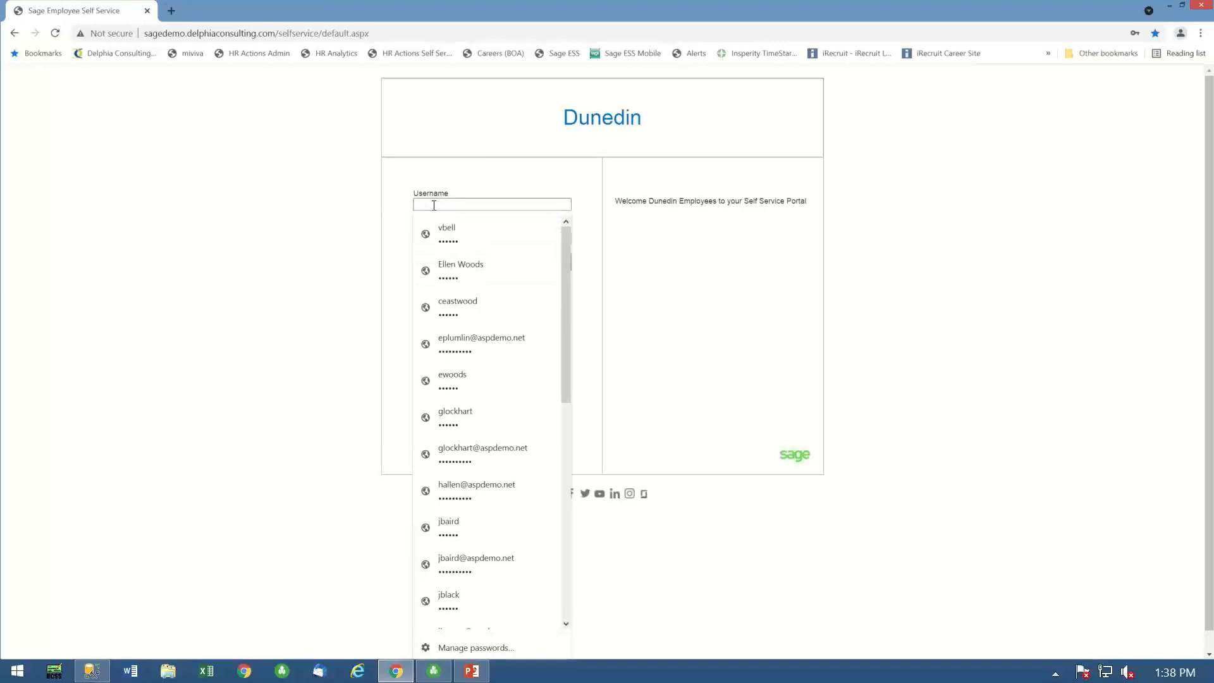
key(Down)
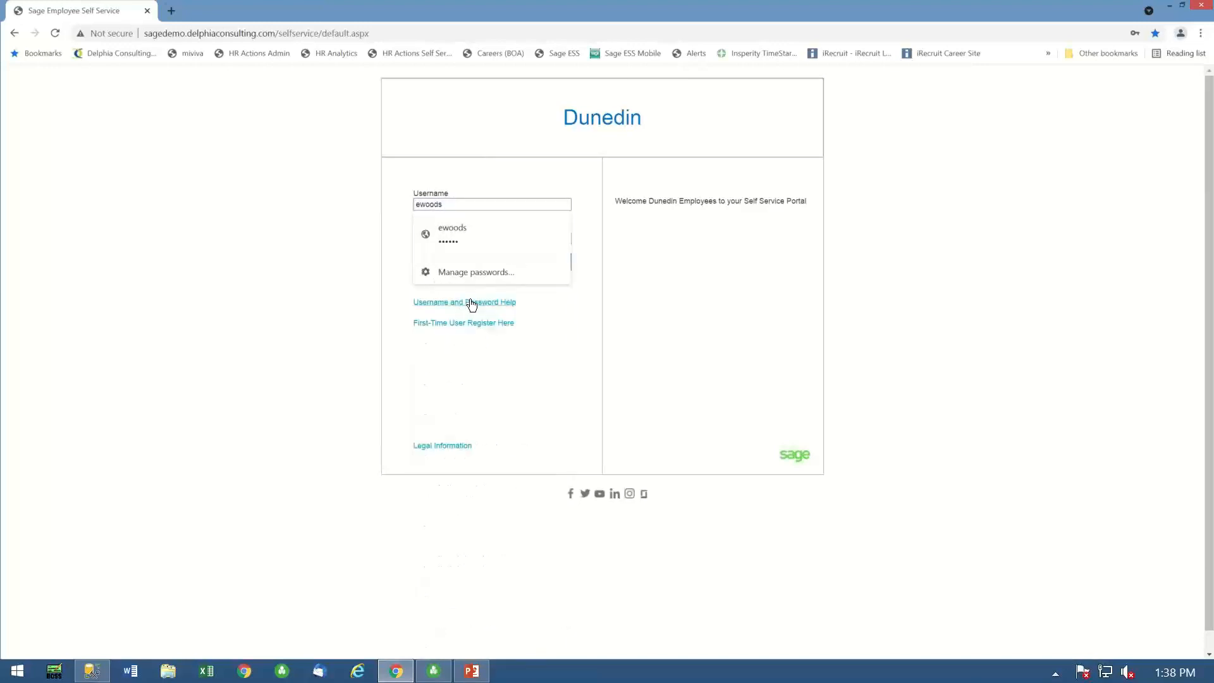
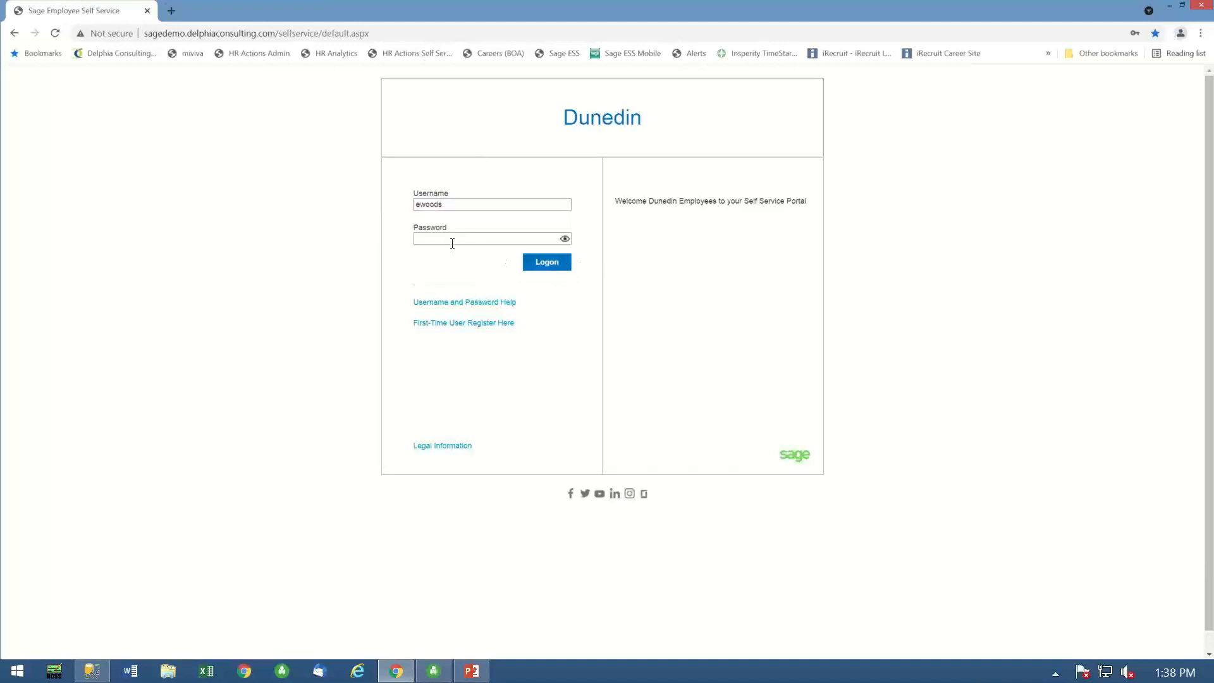
click(446, 239)
text(••••••)
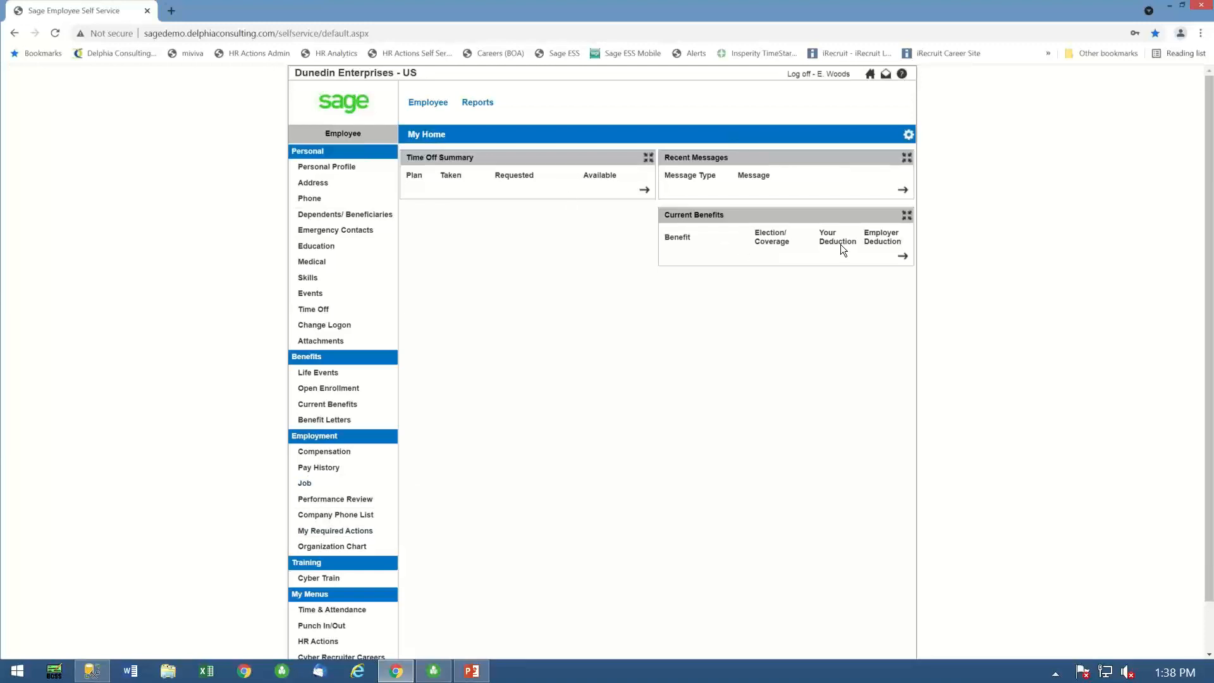
- Open the employee's required actions list and create the "Onboarding - Employee Data Confirmation" form
scroll(501, 540, down, 1)
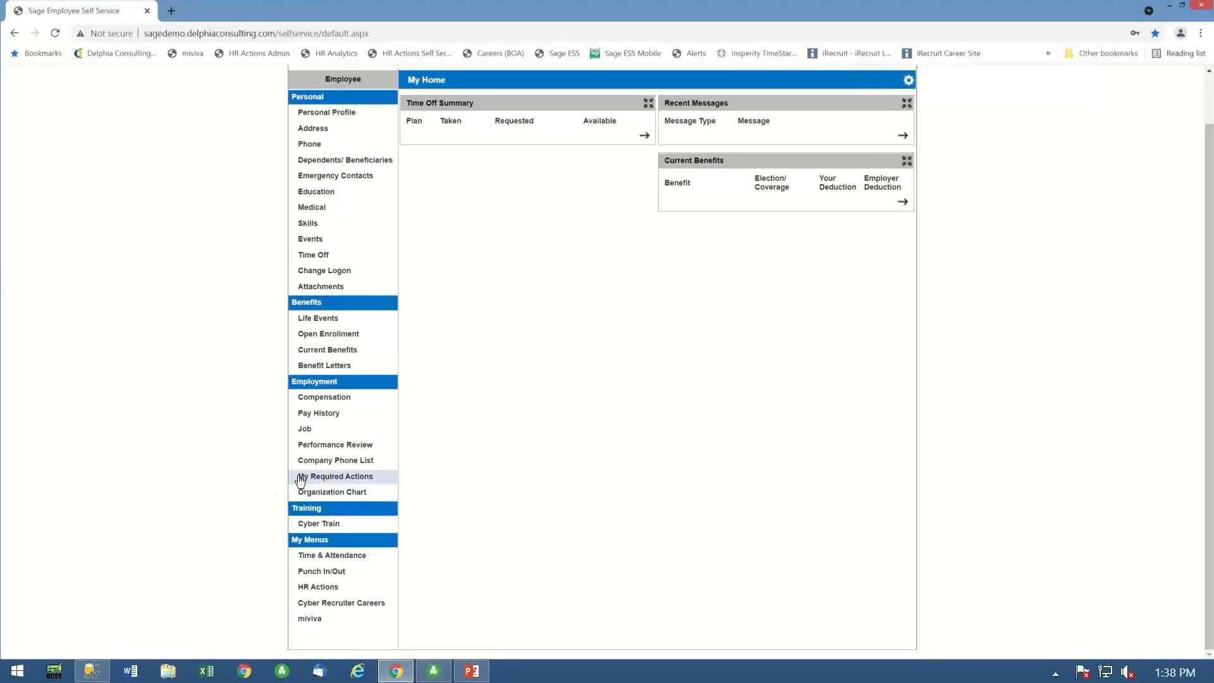
click(343, 477)
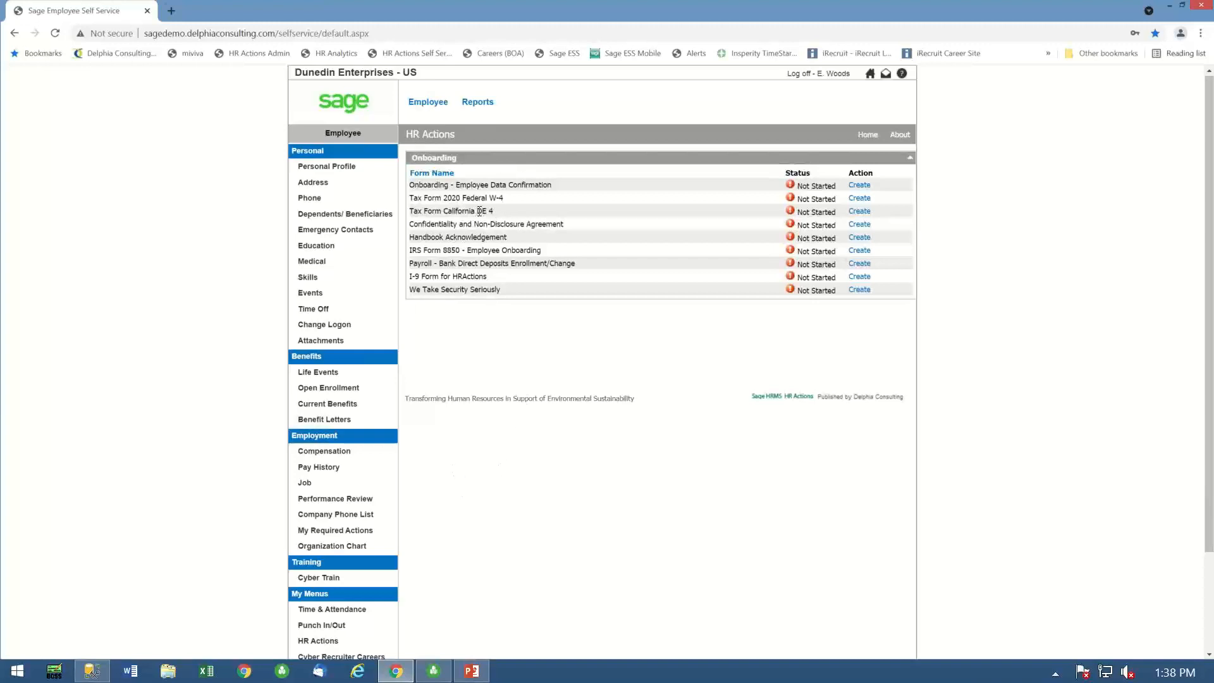
drag(476, 212, 498, 216)
click(860, 186)
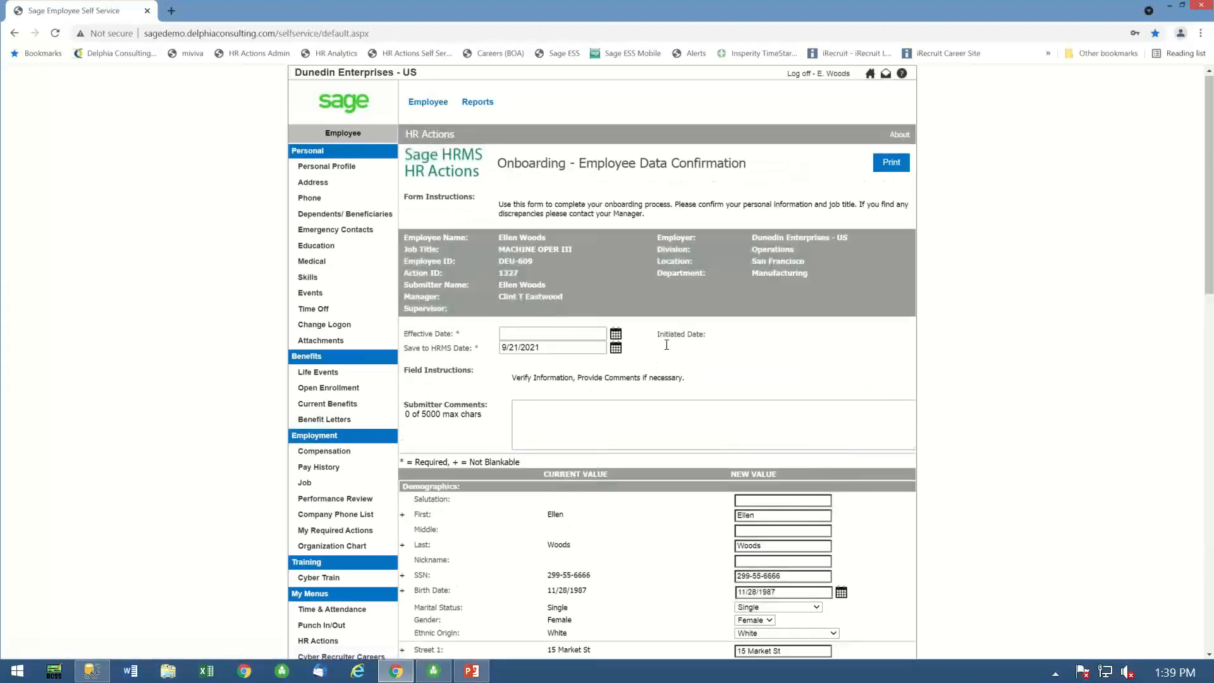
- Review the demographics, emergency contact, education and routing sections of the data confirmation form, and try to initiate the action
scroll(665, 345, down, 5)
scroll(677, 377, down, 3)
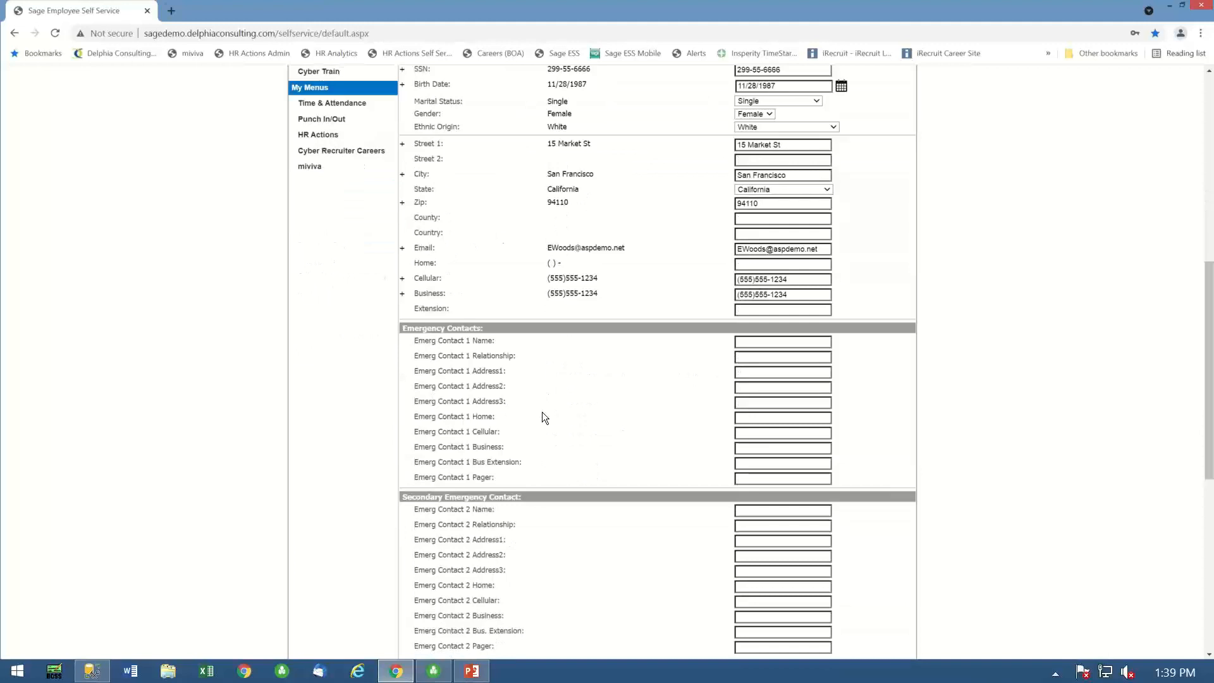
scroll(530, 171, down, 4)
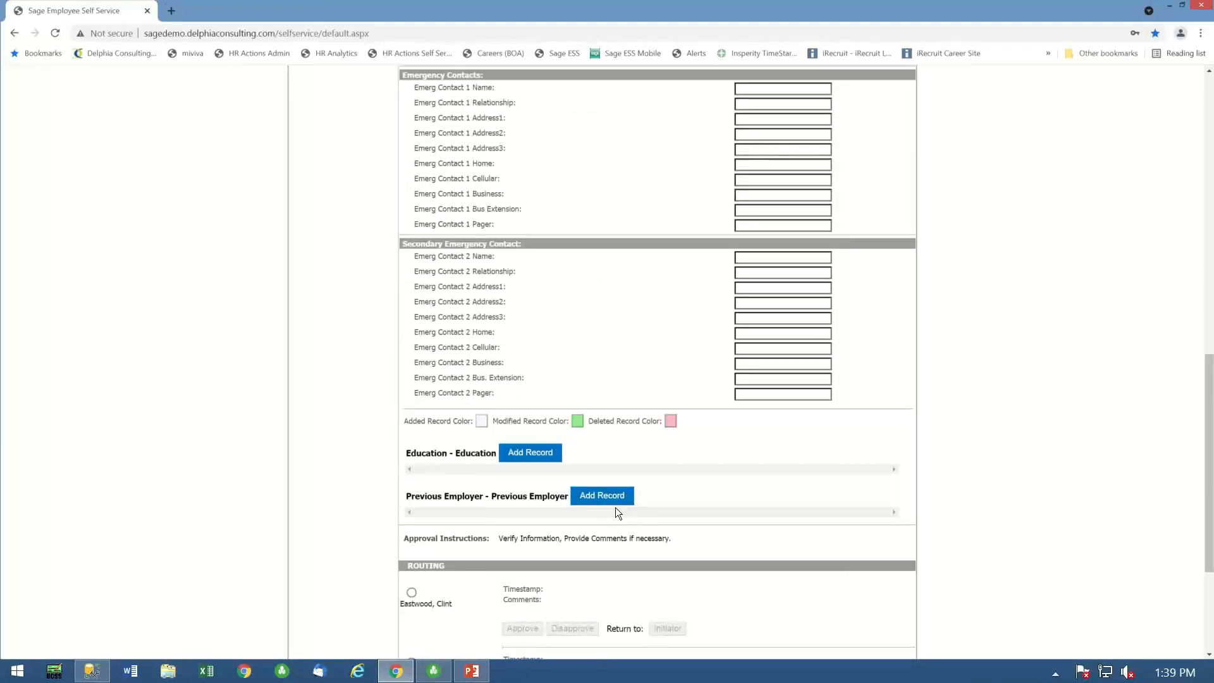
scroll(677, 408, down, 3)
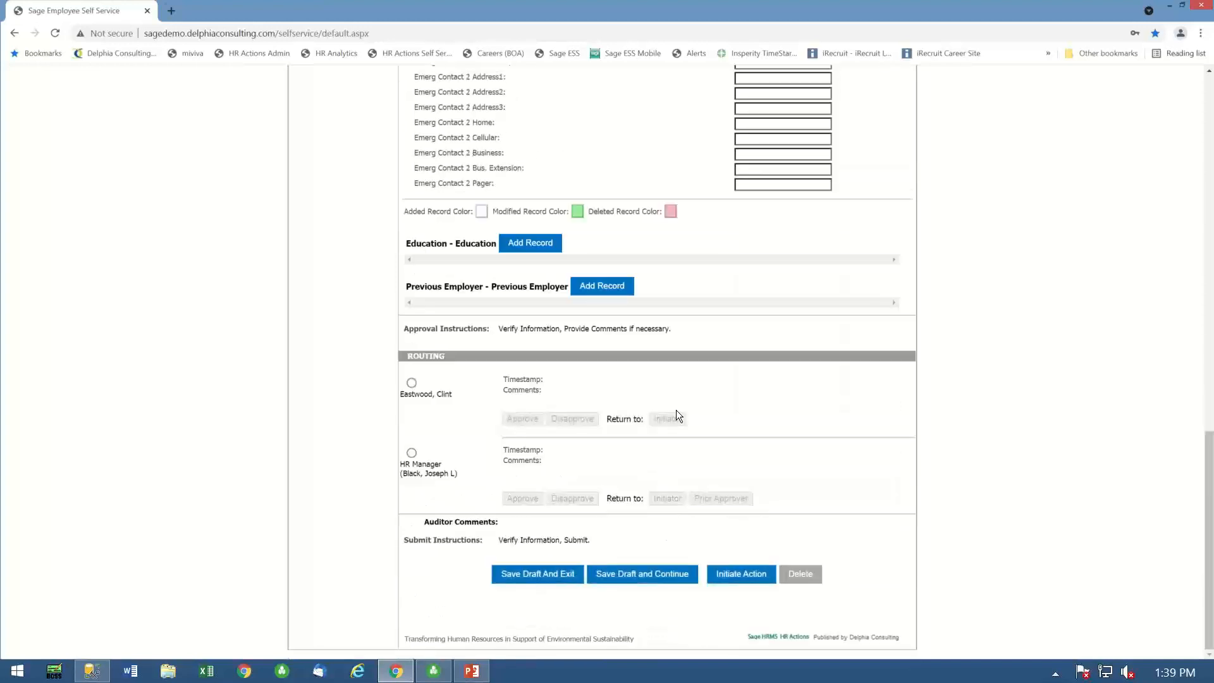
click(752, 577)
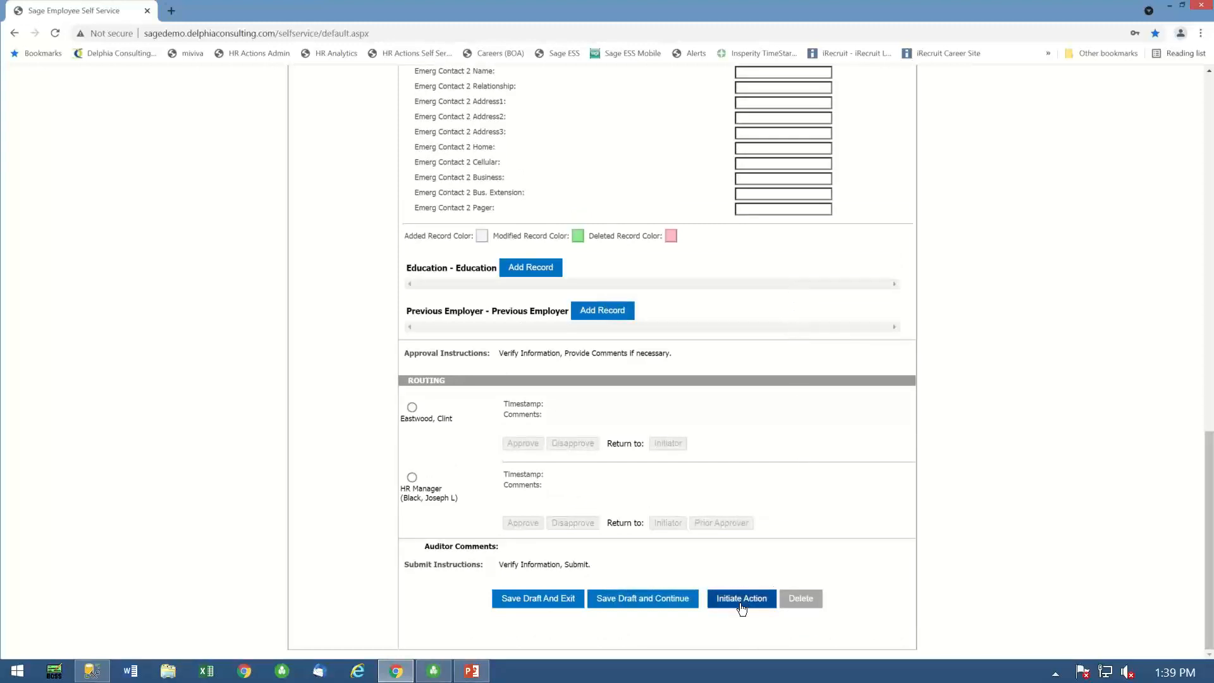
- Pick an Effective Date for the employee data confirmation form and initiate the action
scroll(648, 408, up, 2)
scroll(652, 380, up, 12)
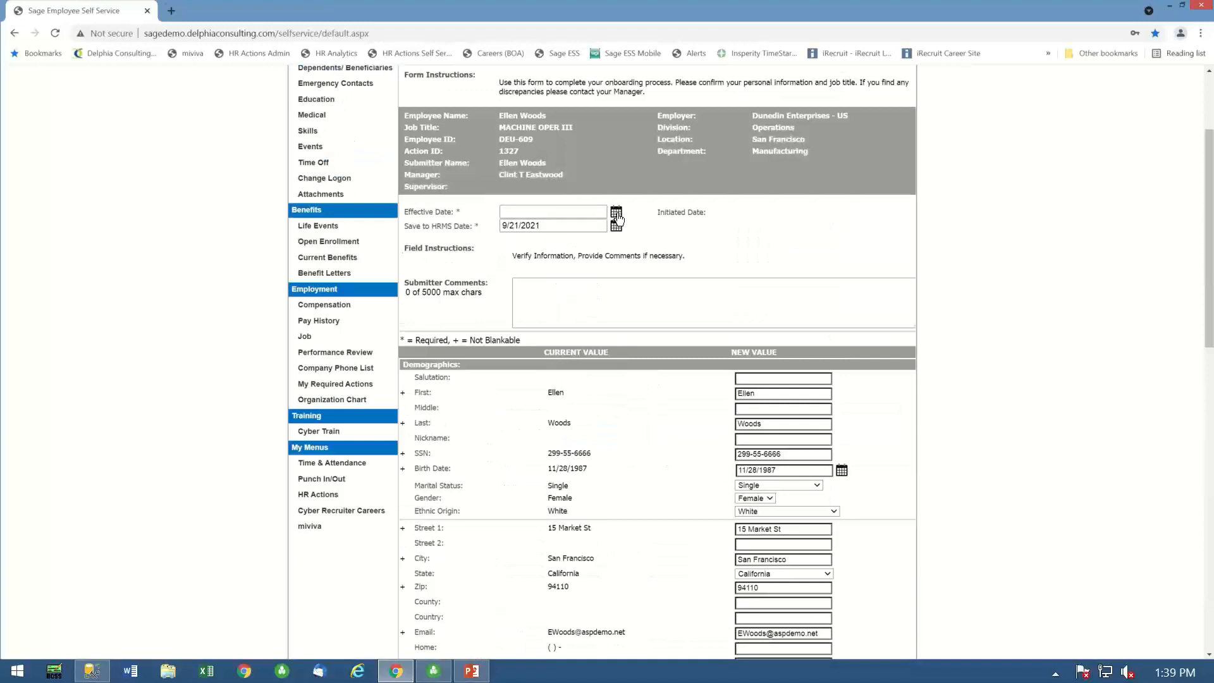
click(616, 212)
scroll(660, 405, down, 15)
click(740, 606)
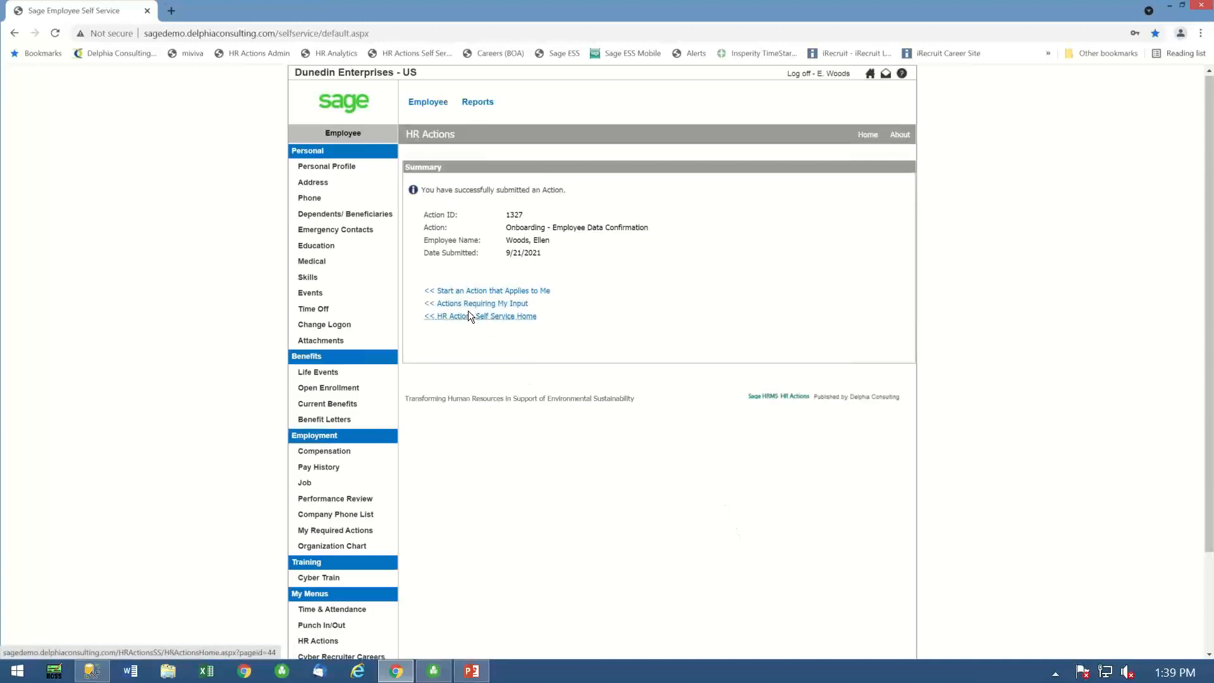
- Return to the actions requiring the employee's input and create the "Tax Form 2020 Federal W-4" form
click(468, 304)
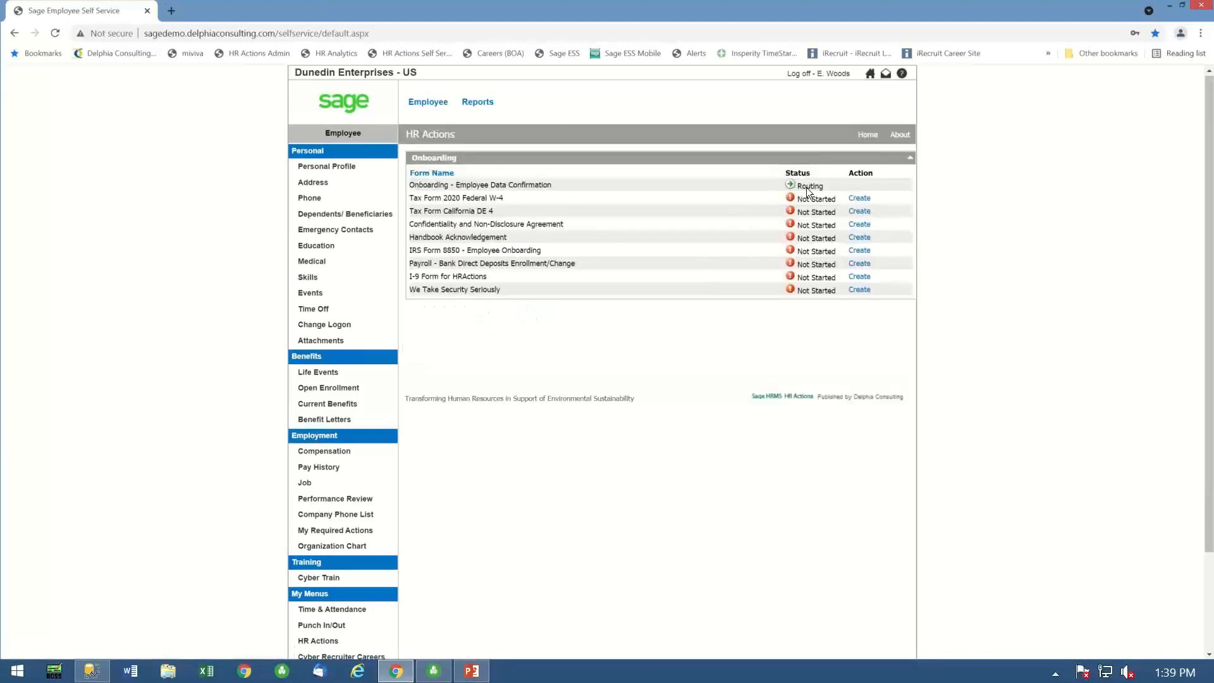
click(861, 199)
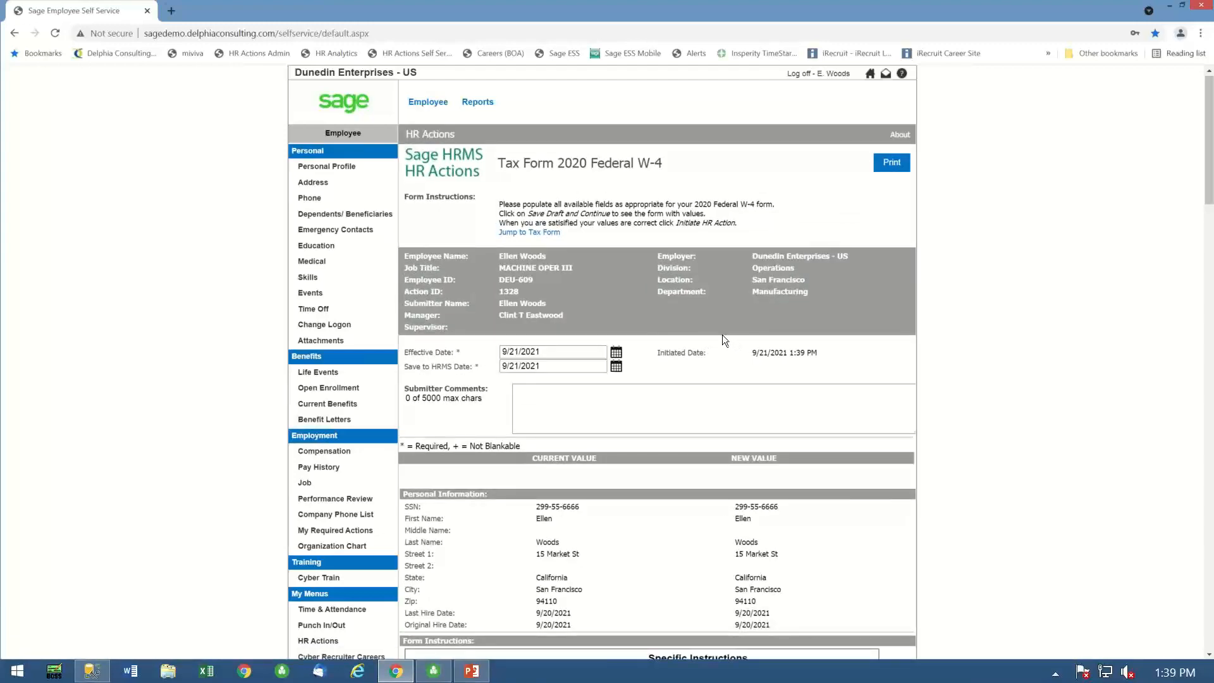
- Set the Step 1(c) marital status of the W-4 form to "Single or Married filing separately"
scroll(722, 335, down, 4)
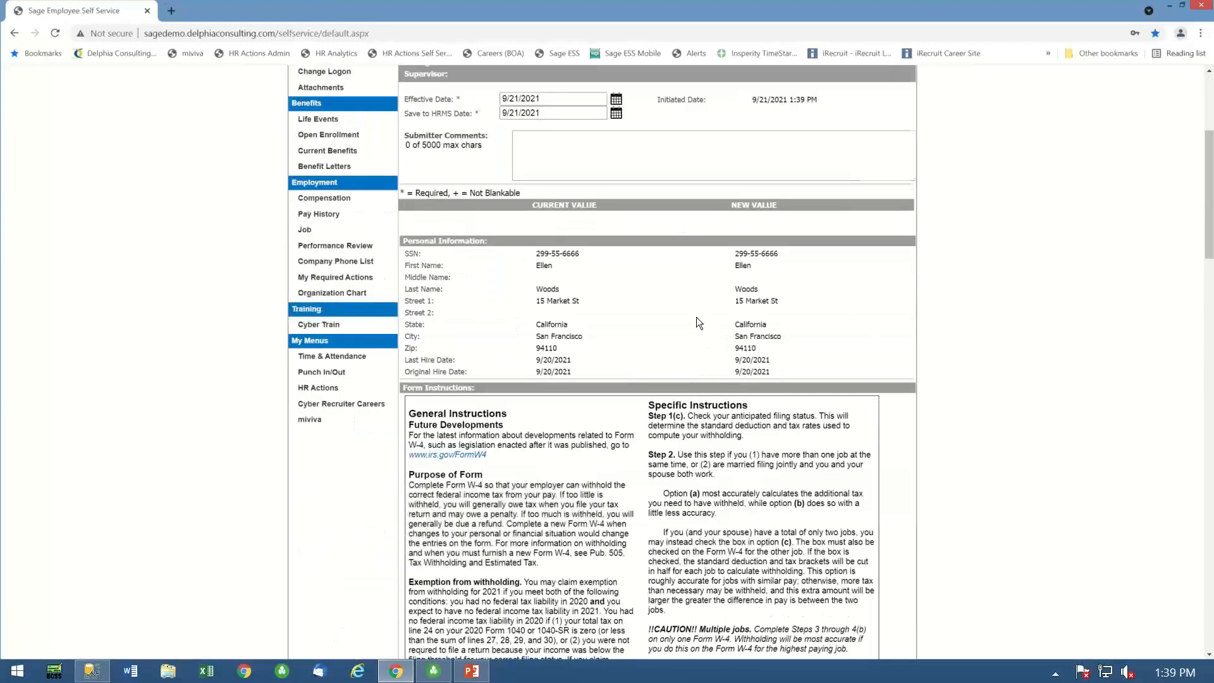
scroll(698, 320, down, 15)
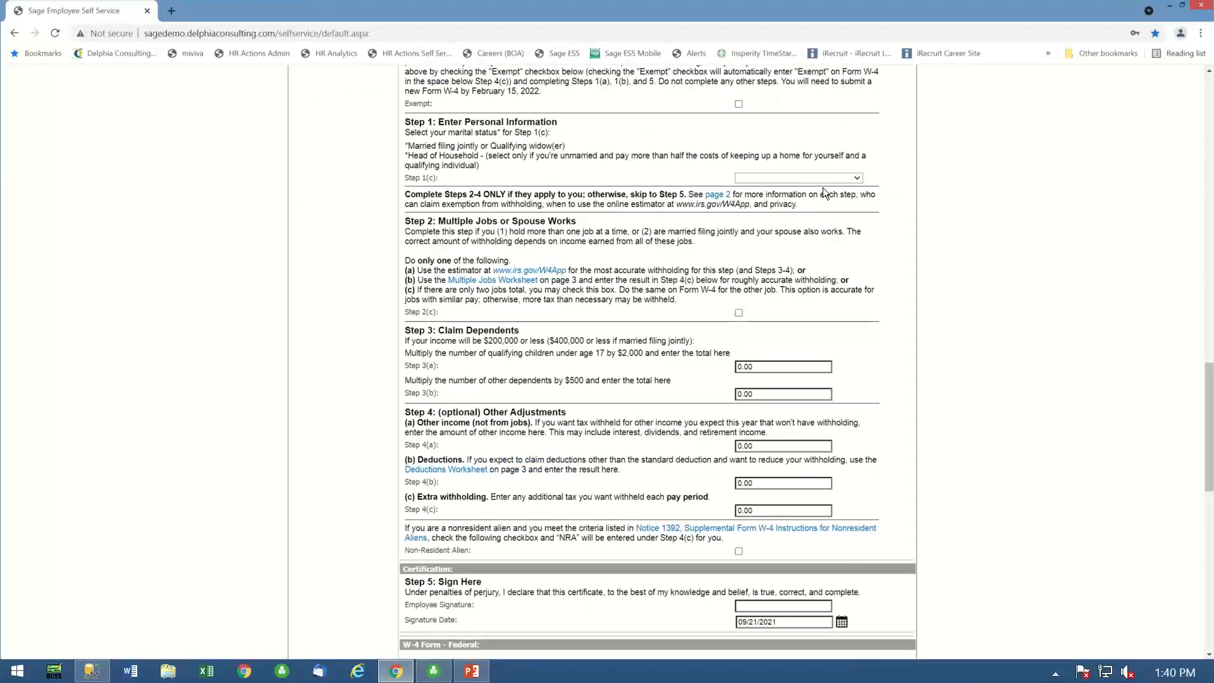
click(858, 179)
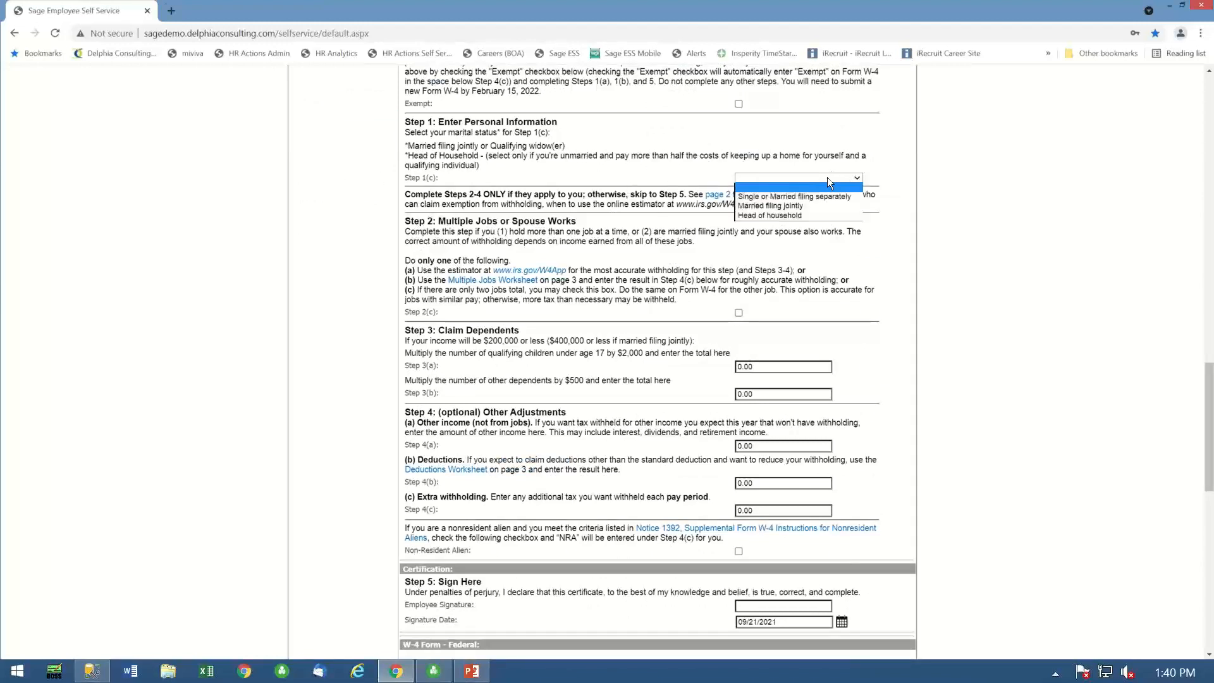
click(761, 197)
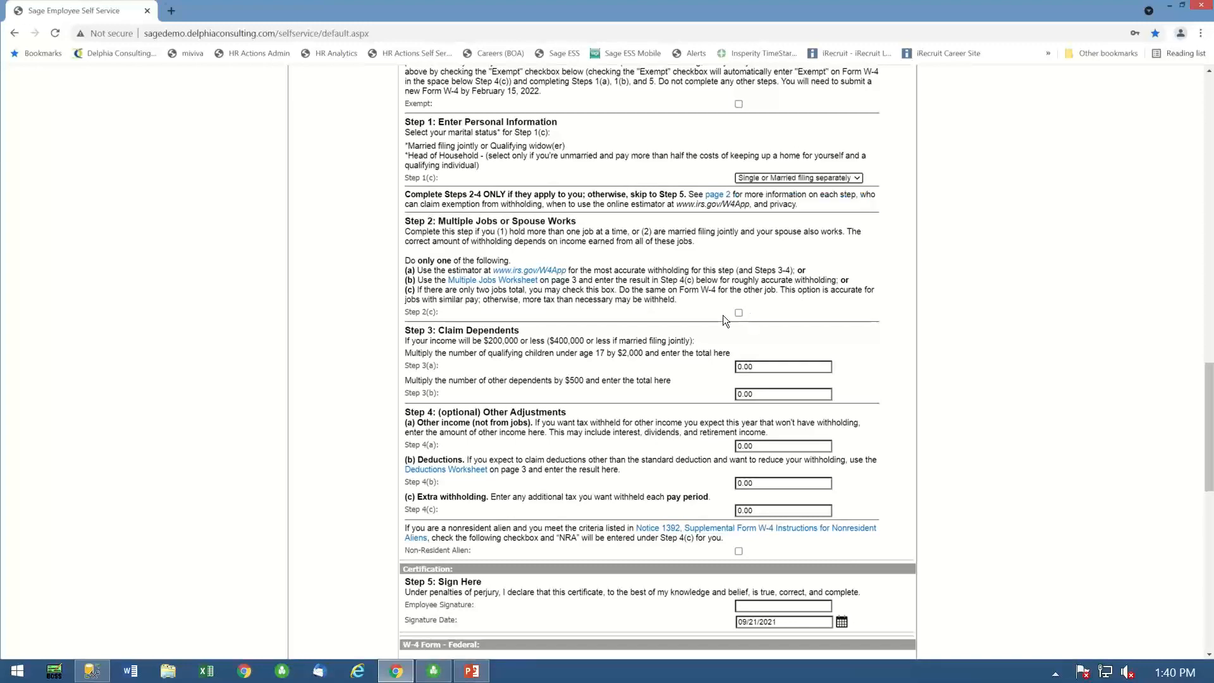
- Sign the certification section of the W-4 form with the employee's full name
scroll(726, 370, down, 1)
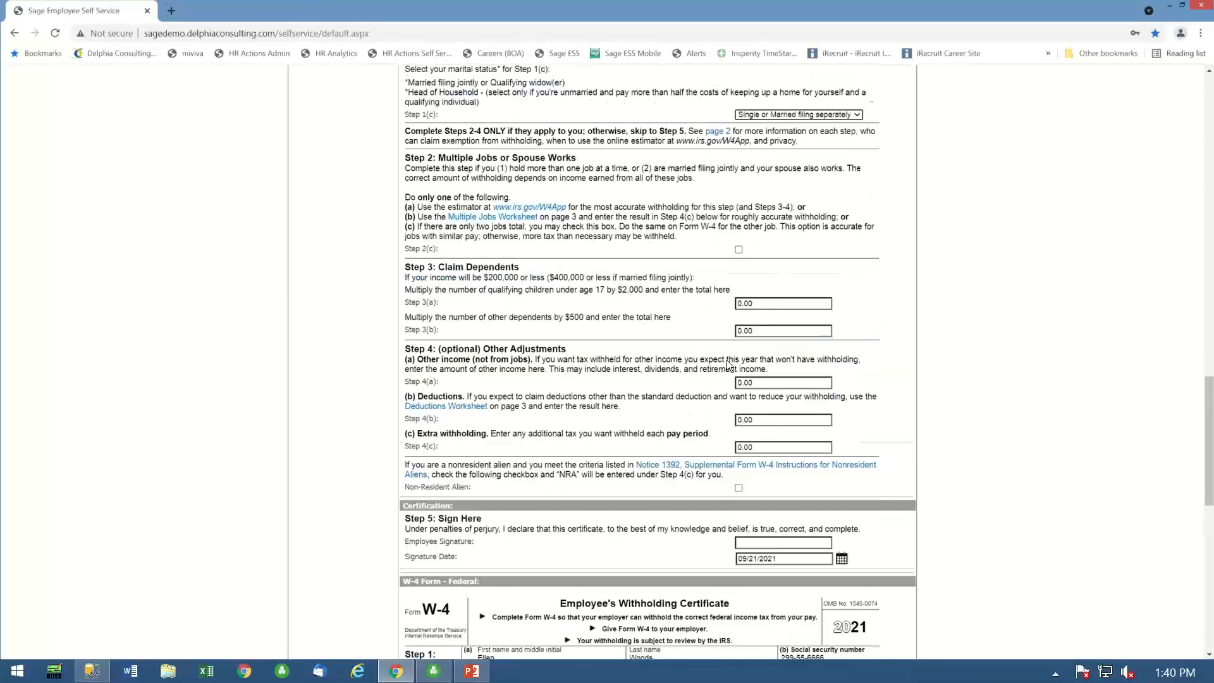
scroll(727, 359, up, 1)
scroll(729, 349, down, 1)
scroll(729, 349, down, 2)
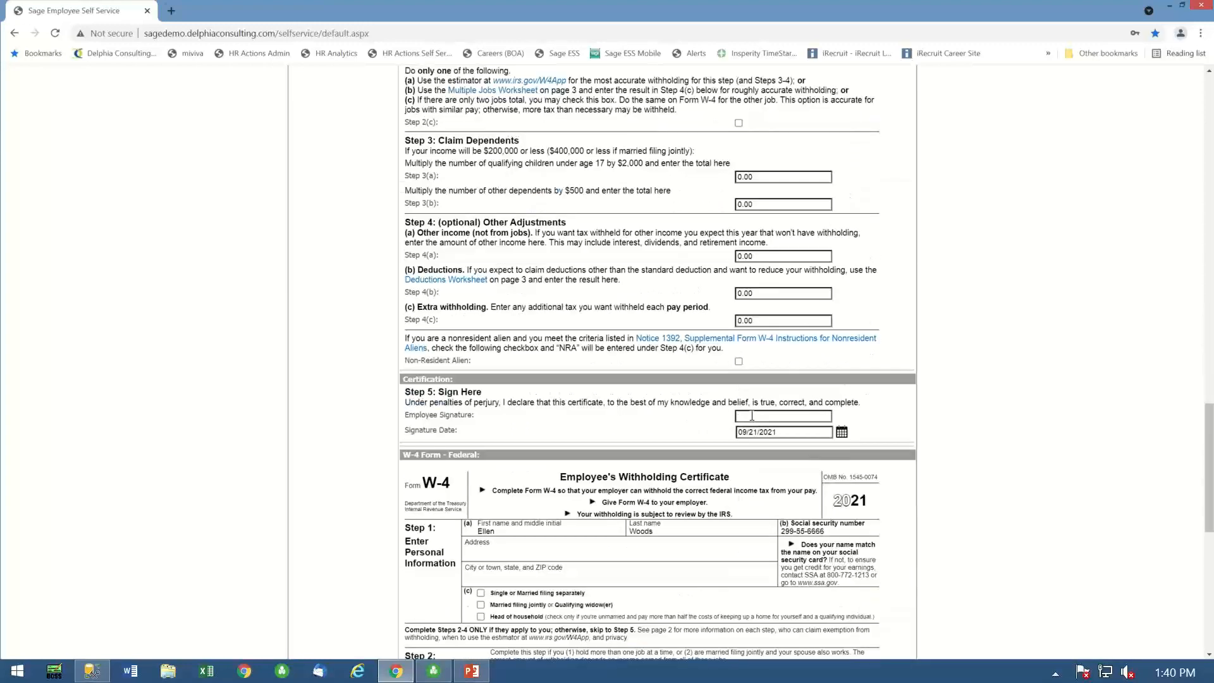
click(791, 416)
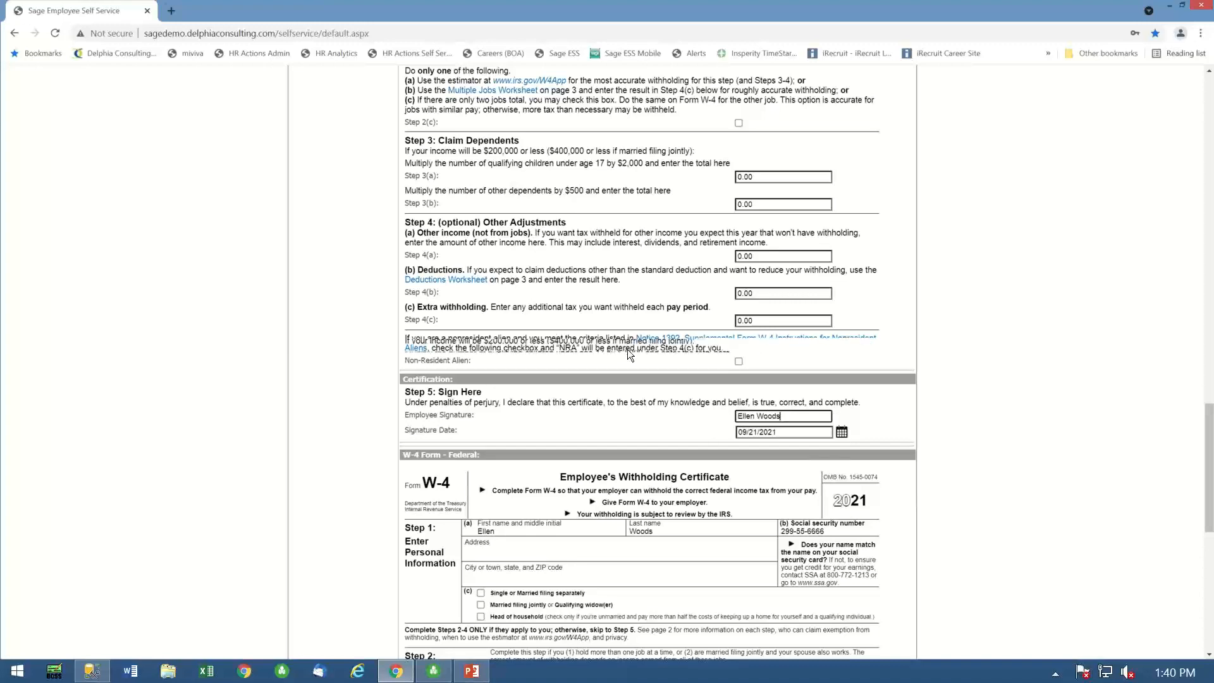
- Check the signature against the employee name in the W-4 form's header, and save the draft while keeping the form open
scroll(628, 349, up, 15)
scroll(498, 300, up, 4)
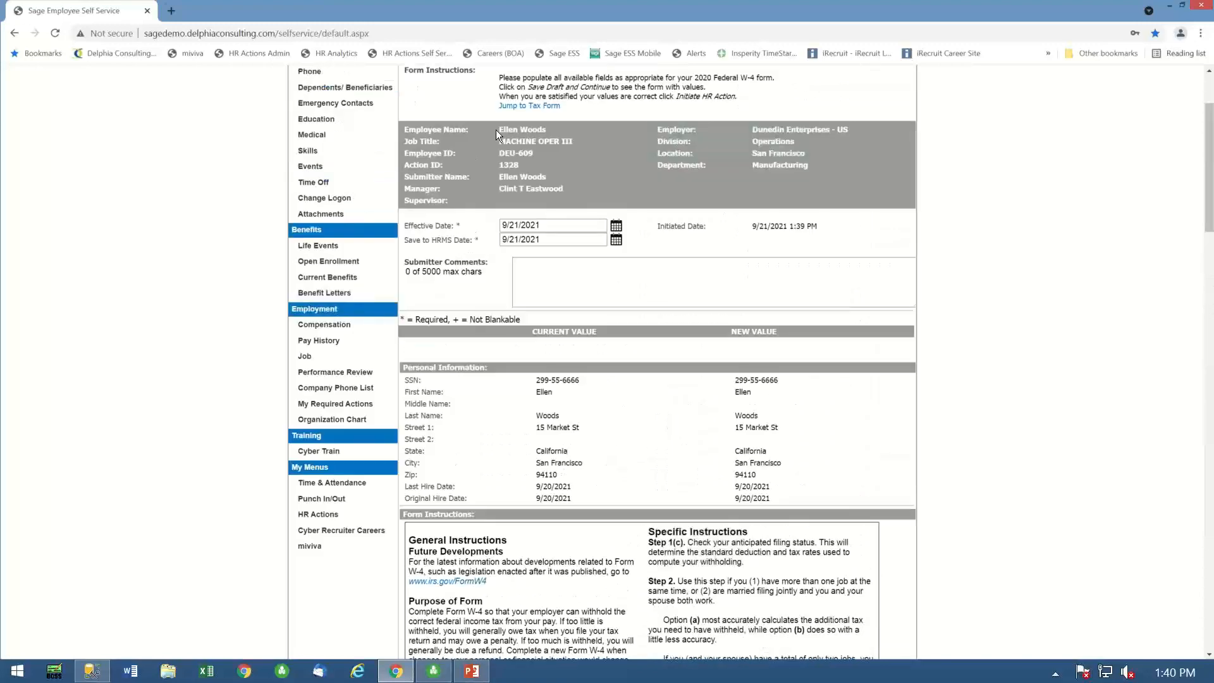
drag(499, 126, 545, 131)
scroll(678, 468, down, 14)
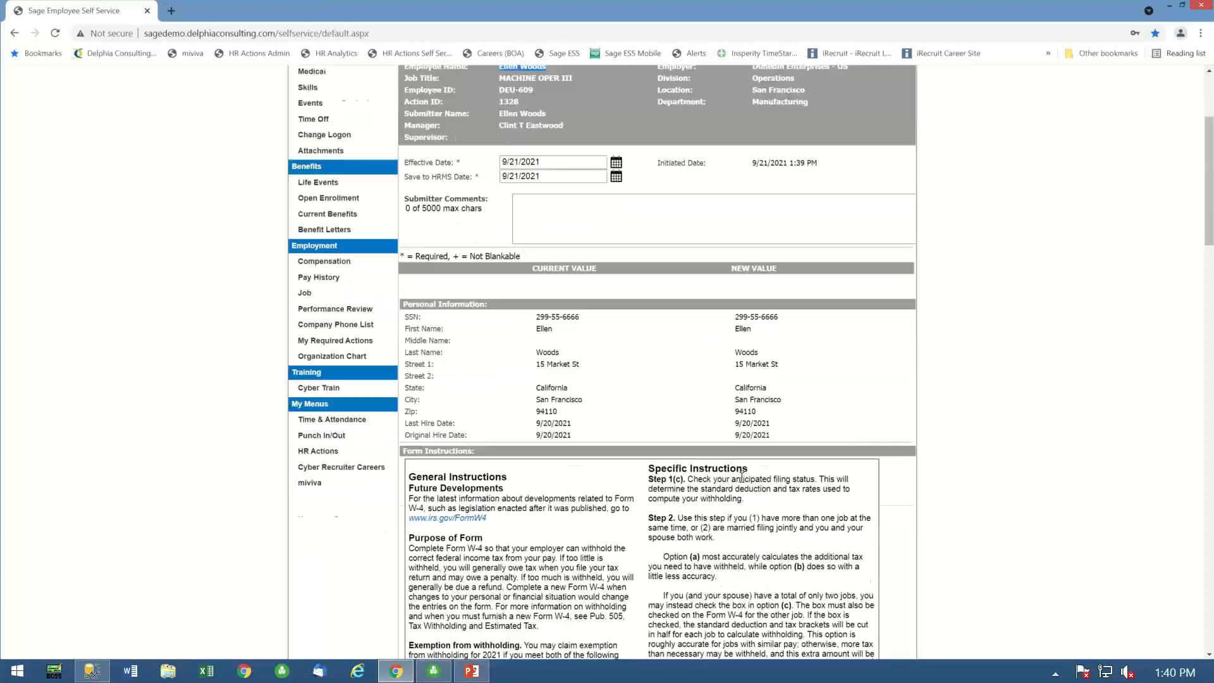
scroll(678, 468, down, 12)
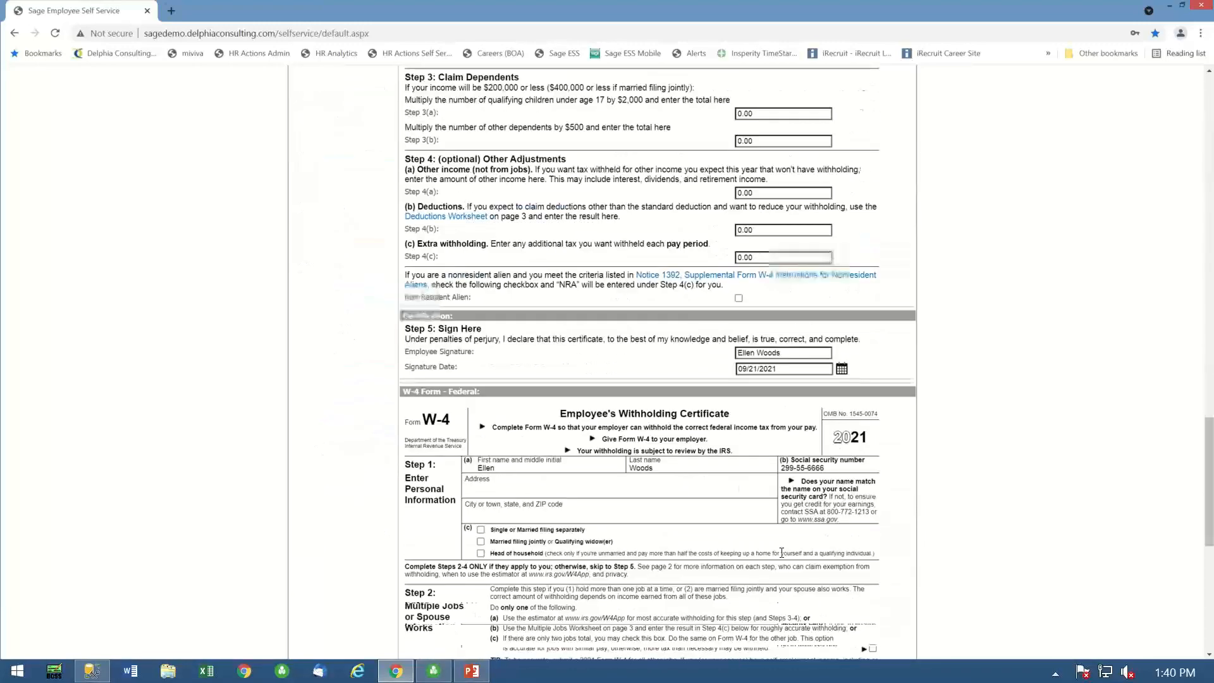
scroll(734, 536, down, 8)
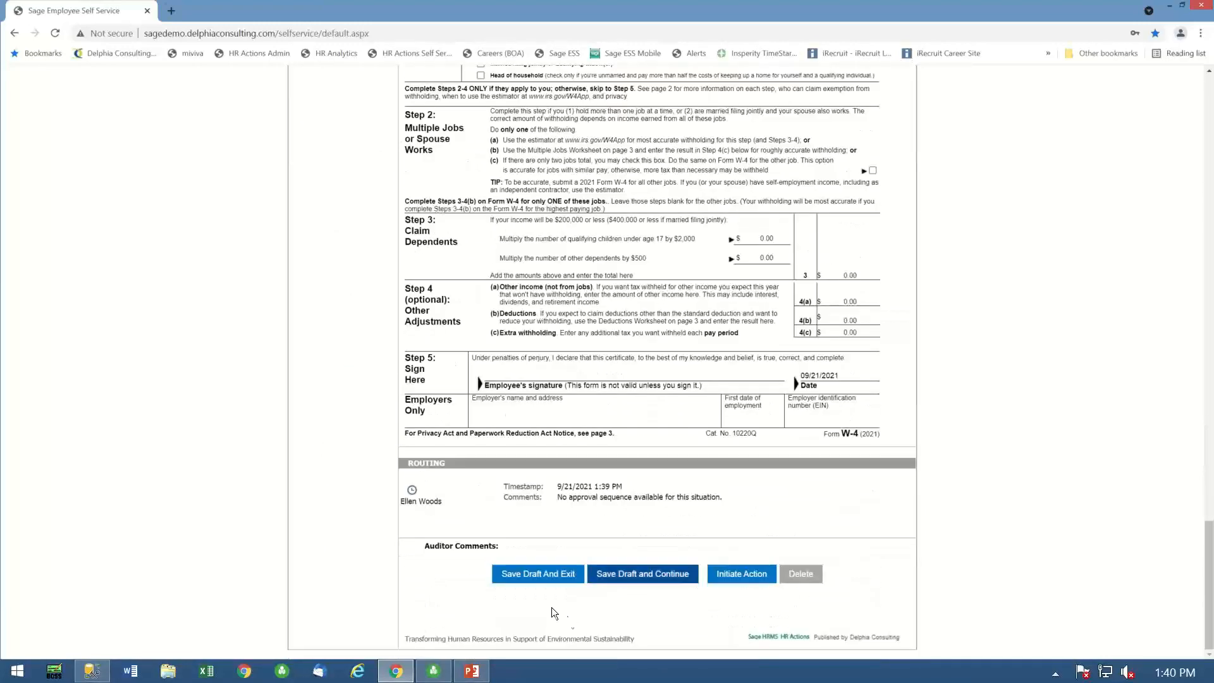
click(629, 573)
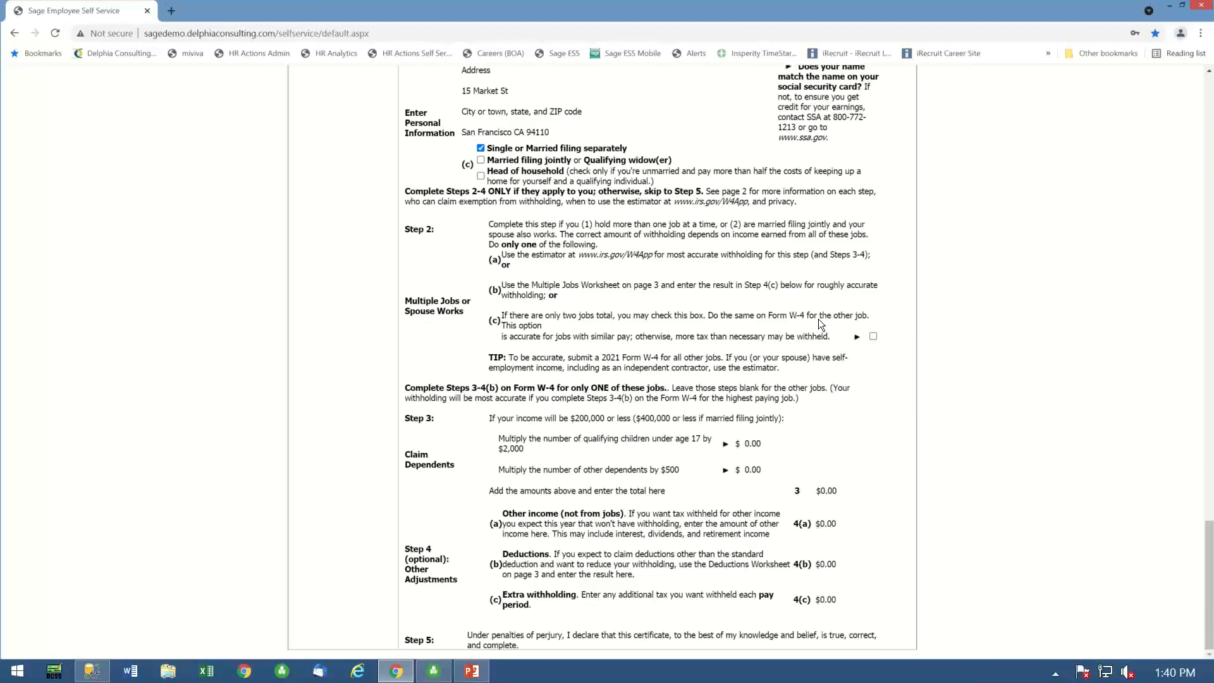
- Review the filled-in federal W-4 certificate down to its routing section, and save the draft and exit the form
scroll(816, 320, down, 10)
scroll(785, 315, down, 15)
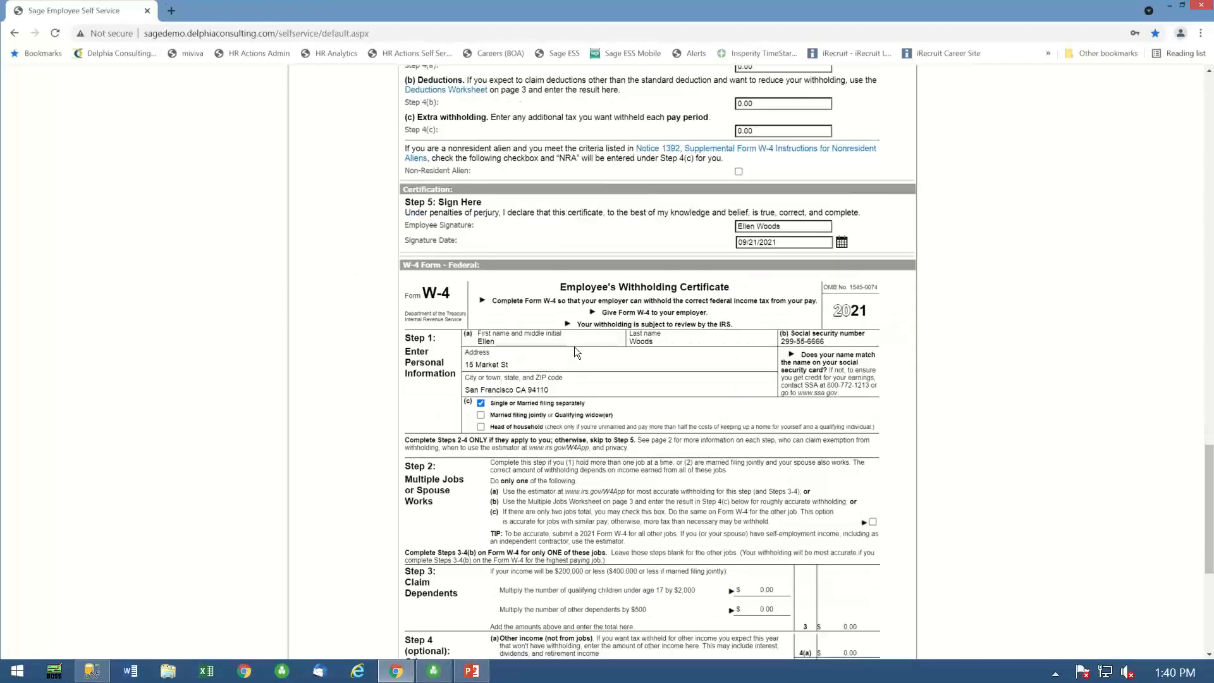
scroll(575, 346, down, 3)
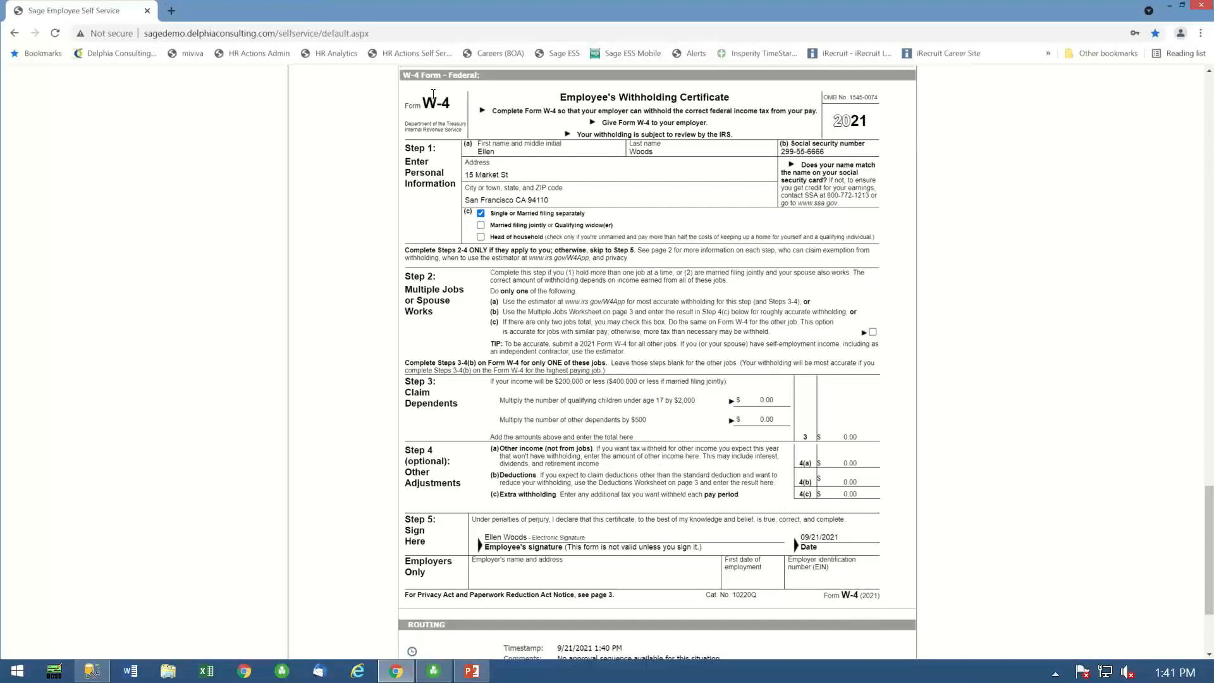
scroll(703, 506, down, 3)
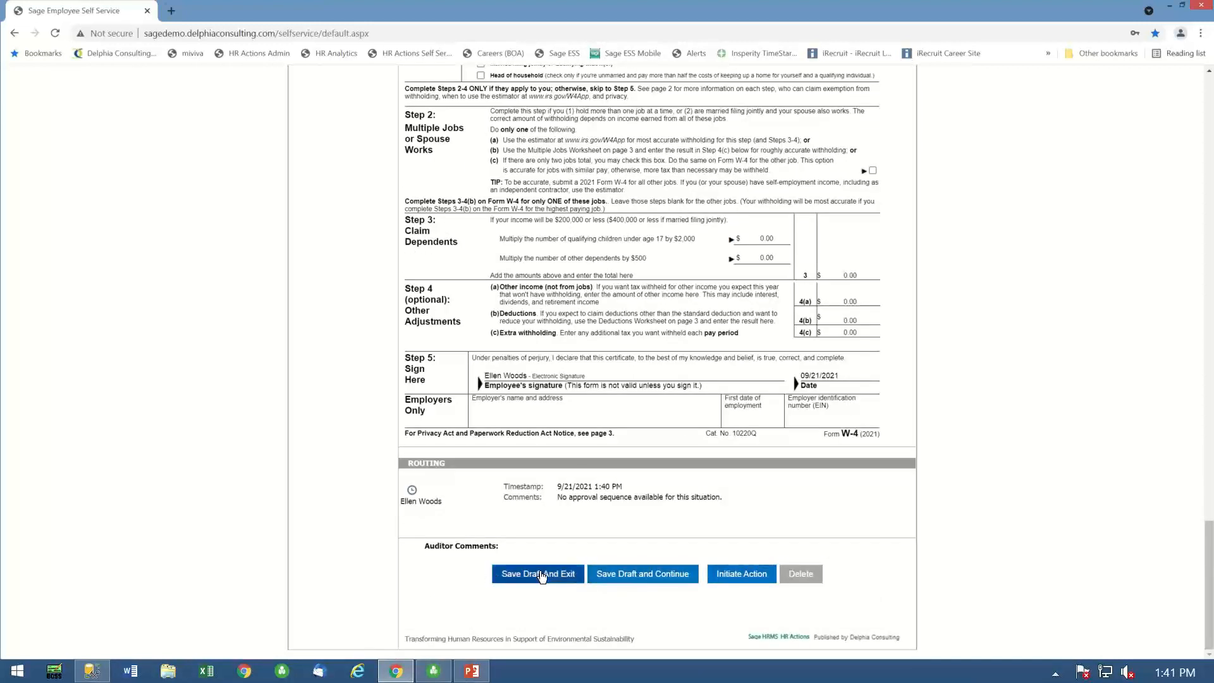
click(541, 574)
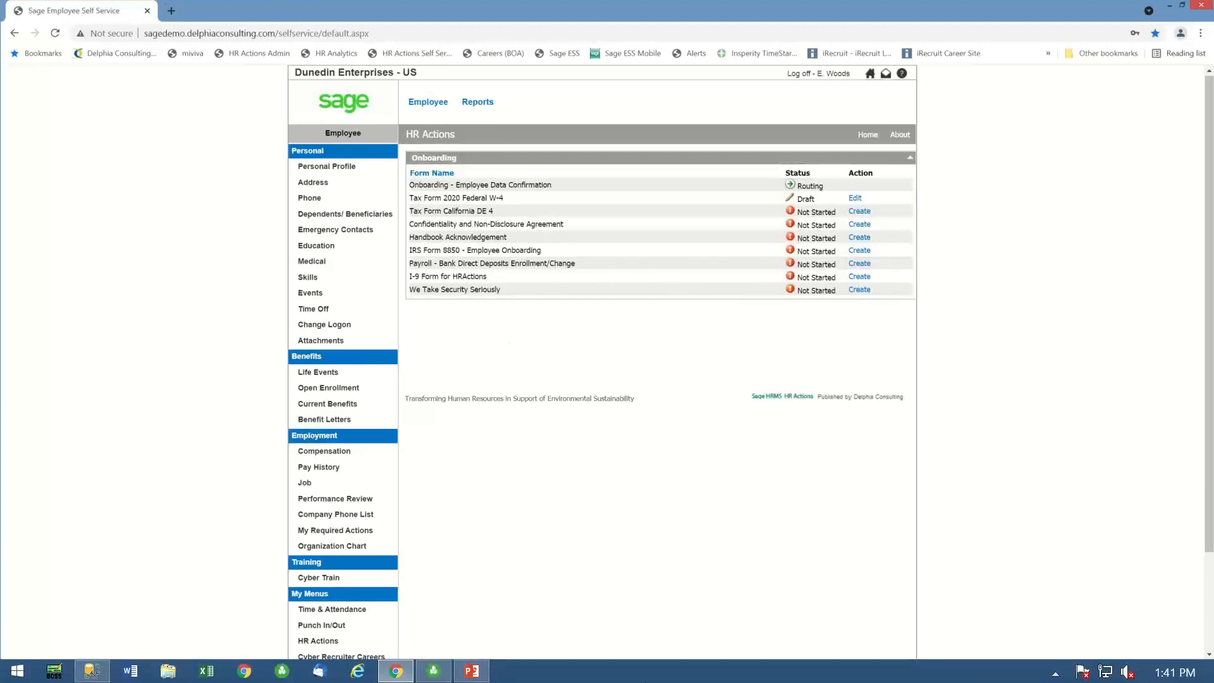
click(472, 672)
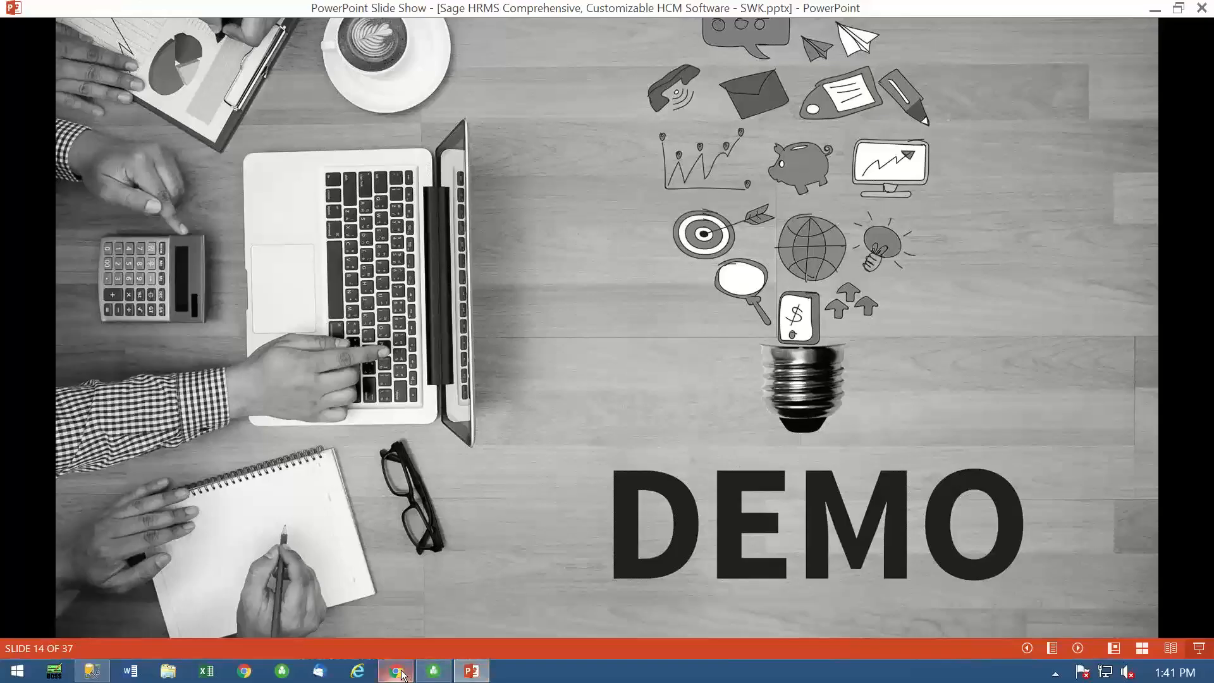
mouse_move(398, 674)
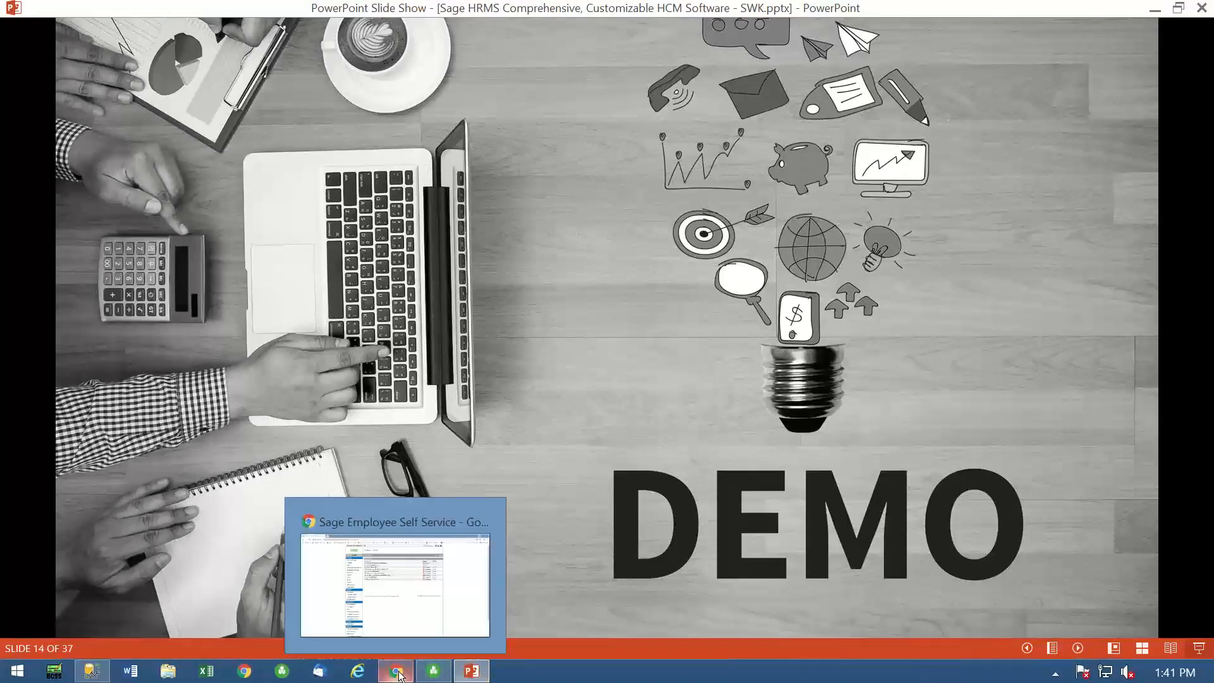
click(391, 572)
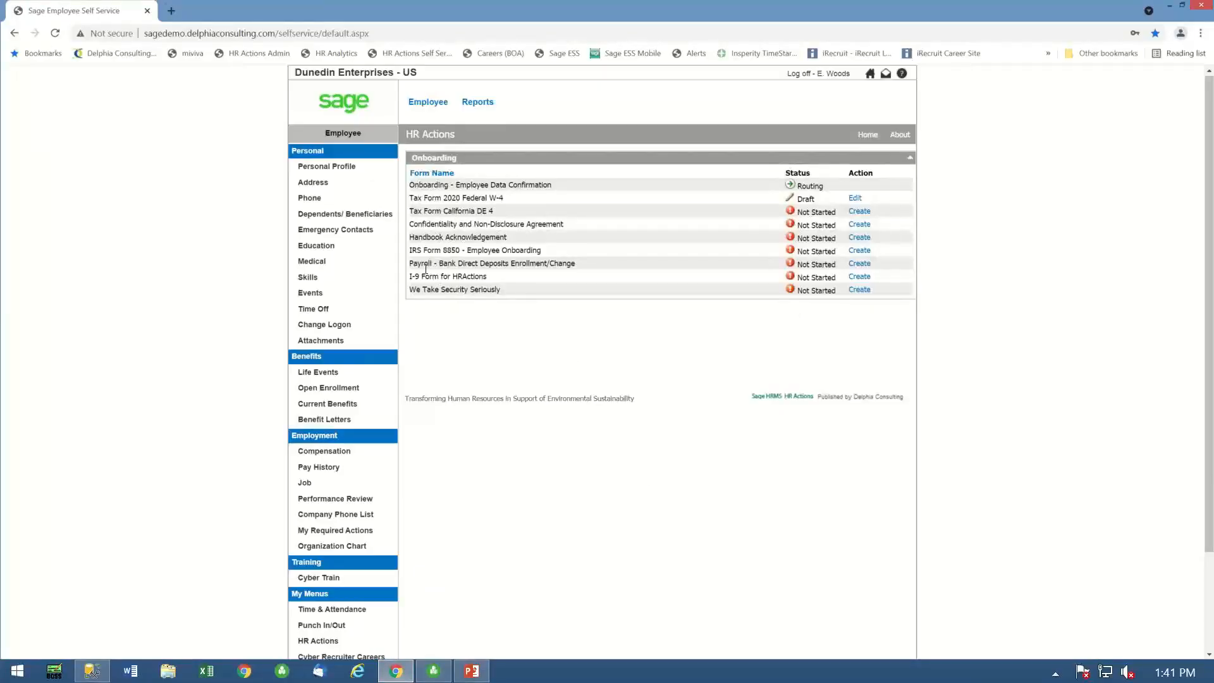
- Create the "I-9 Form for HRActions" and set the Work Authorization in its attestation to US Citizen
click(854, 277)
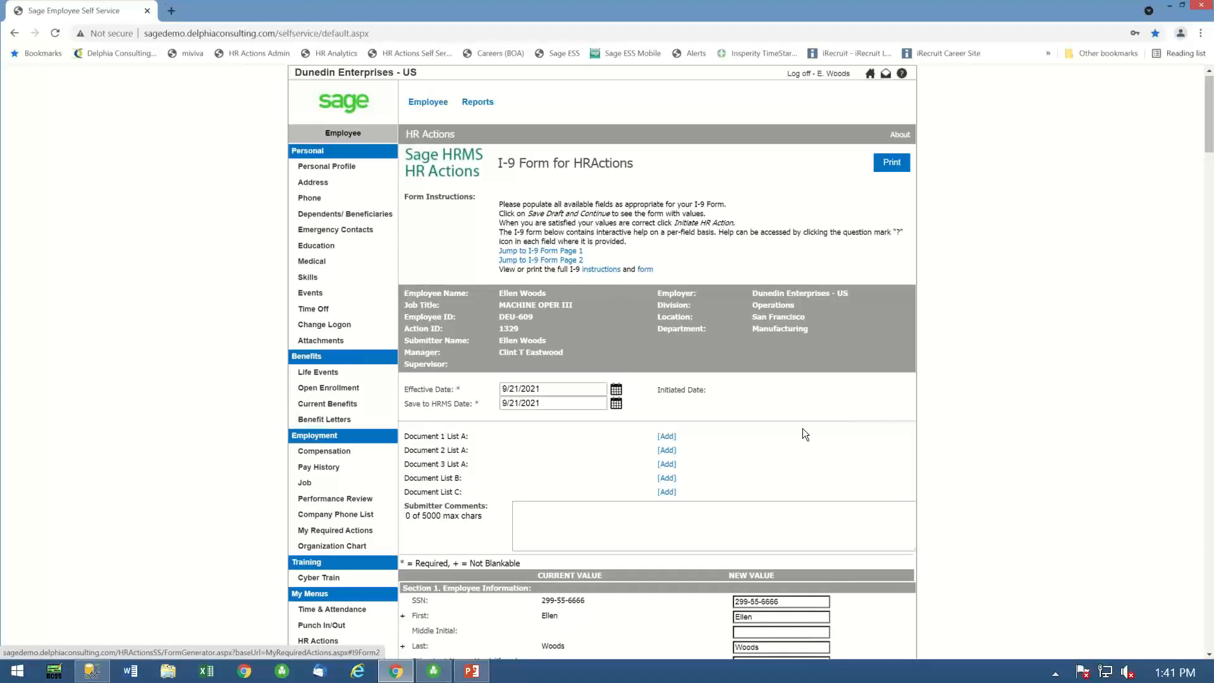
scroll(706, 408, down, 3)
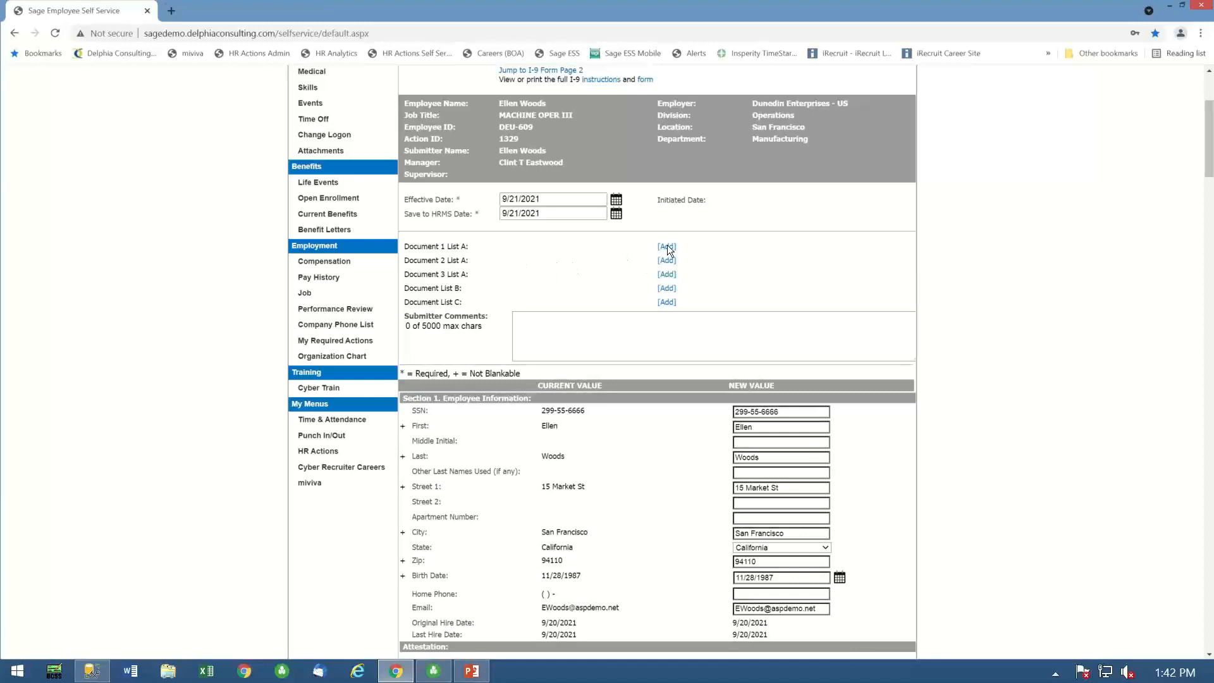
scroll(791, 289, down, 3)
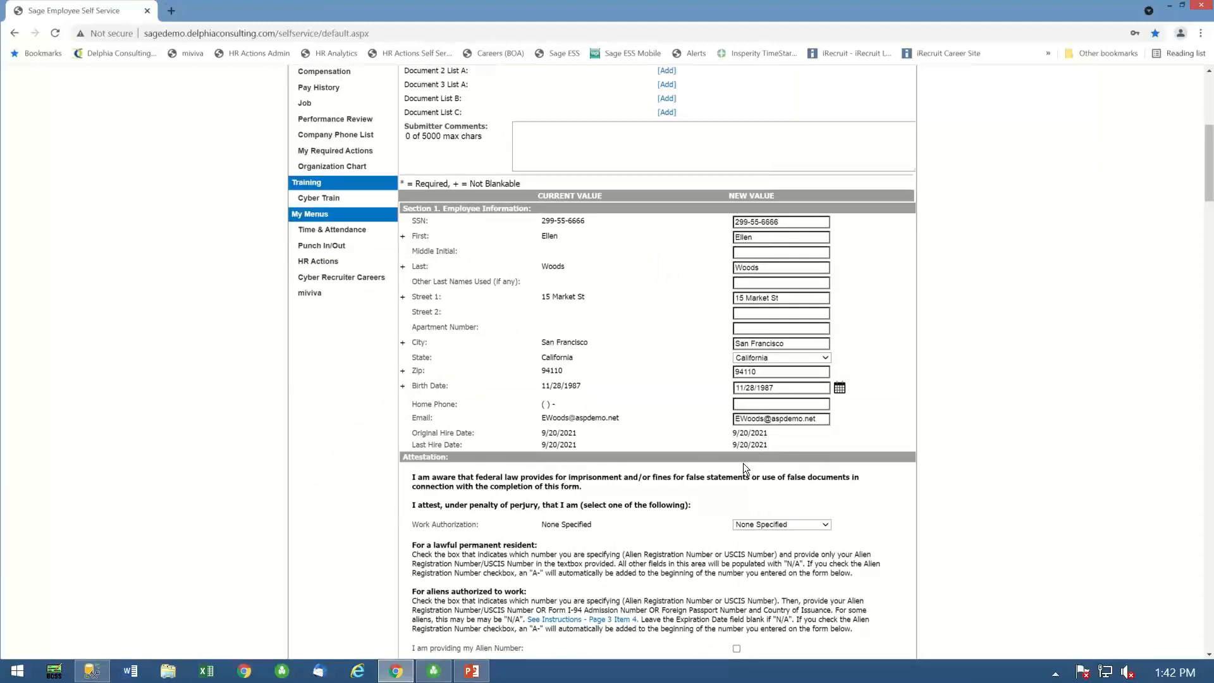
scroll(751, 462, down, 5)
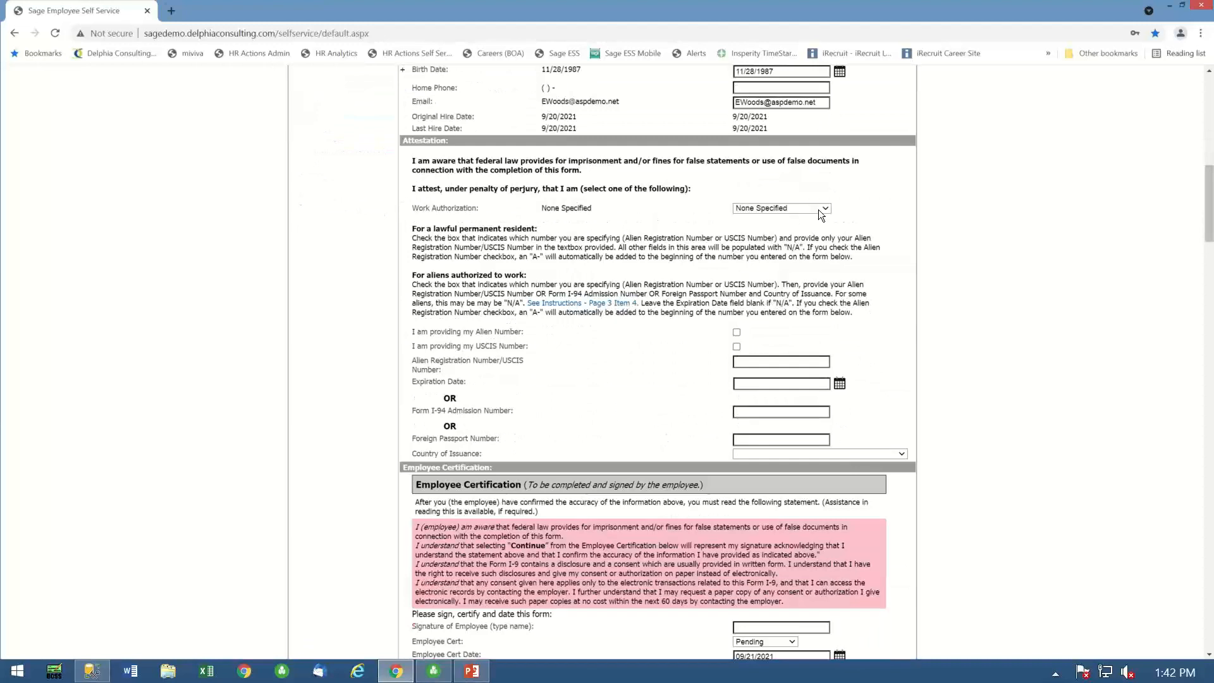
click(827, 208)
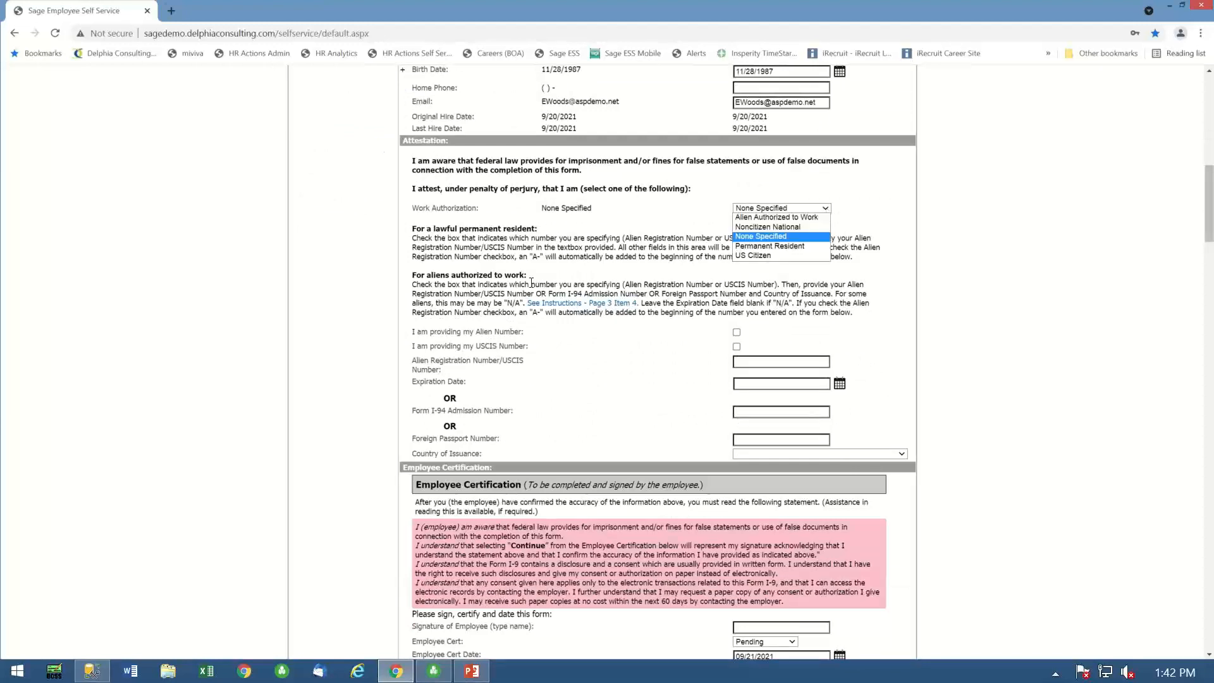
click(753, 255)
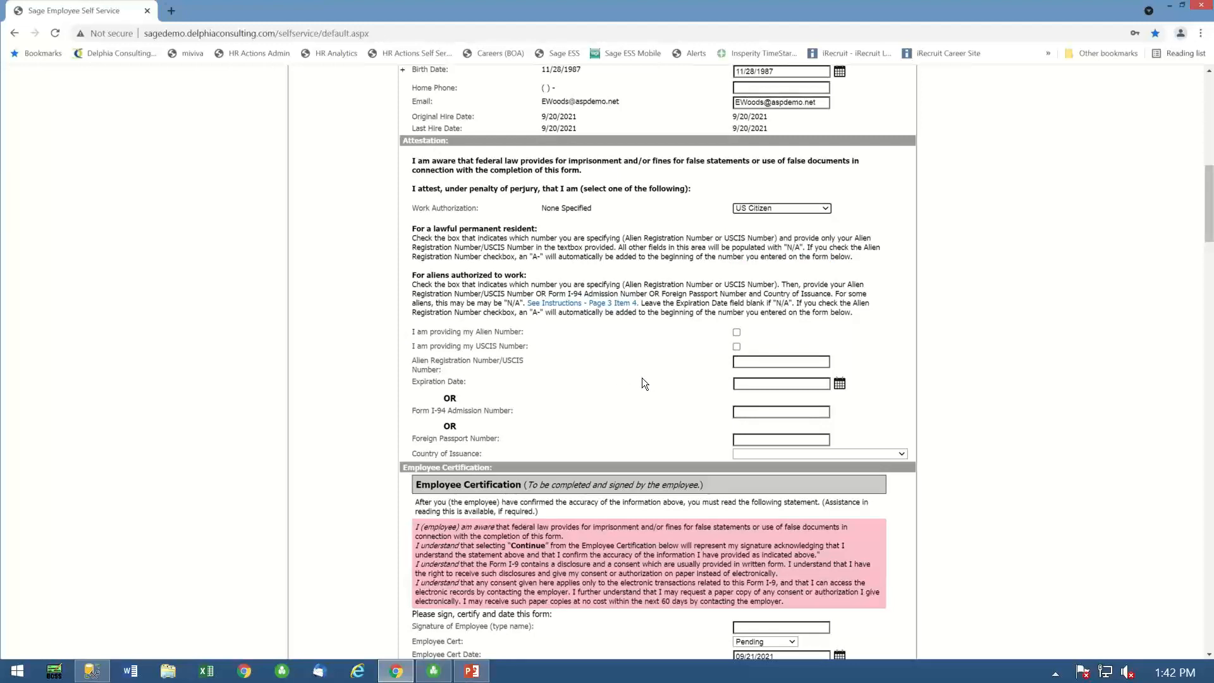
- Sign the I-9 with the employee's full name, set Employee Cert to Continue, and declare that no preparer or translator was used
scroll(642, 378, down, 2)
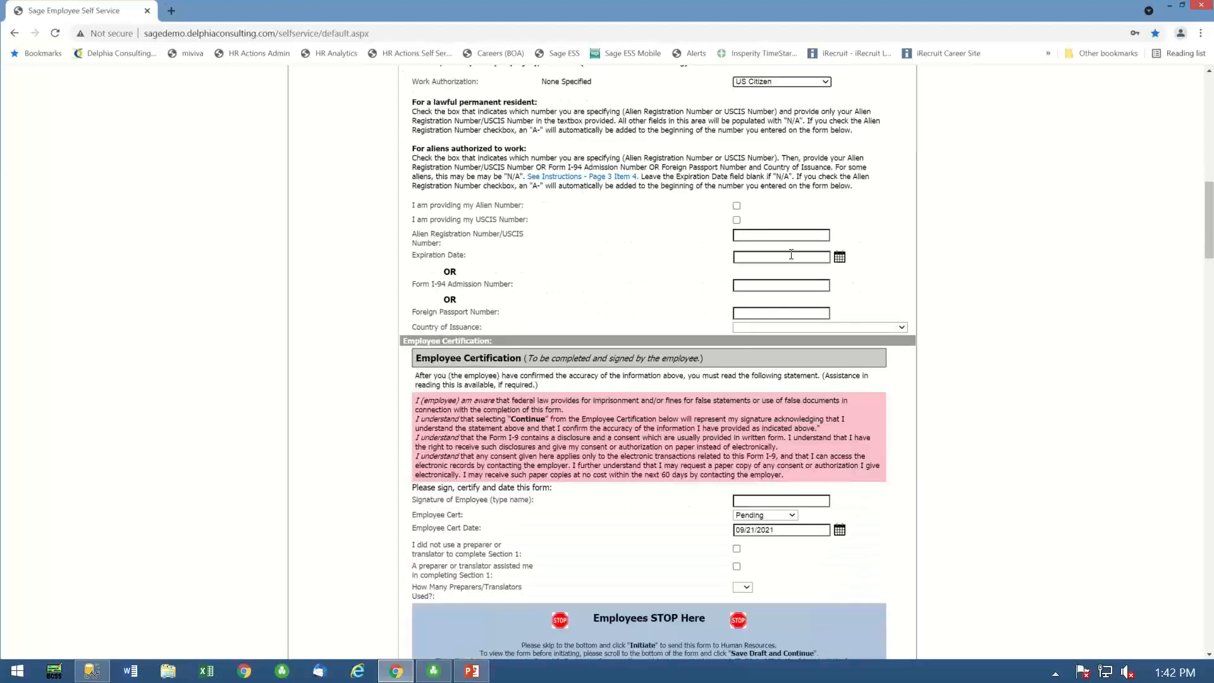
click(740, 504)
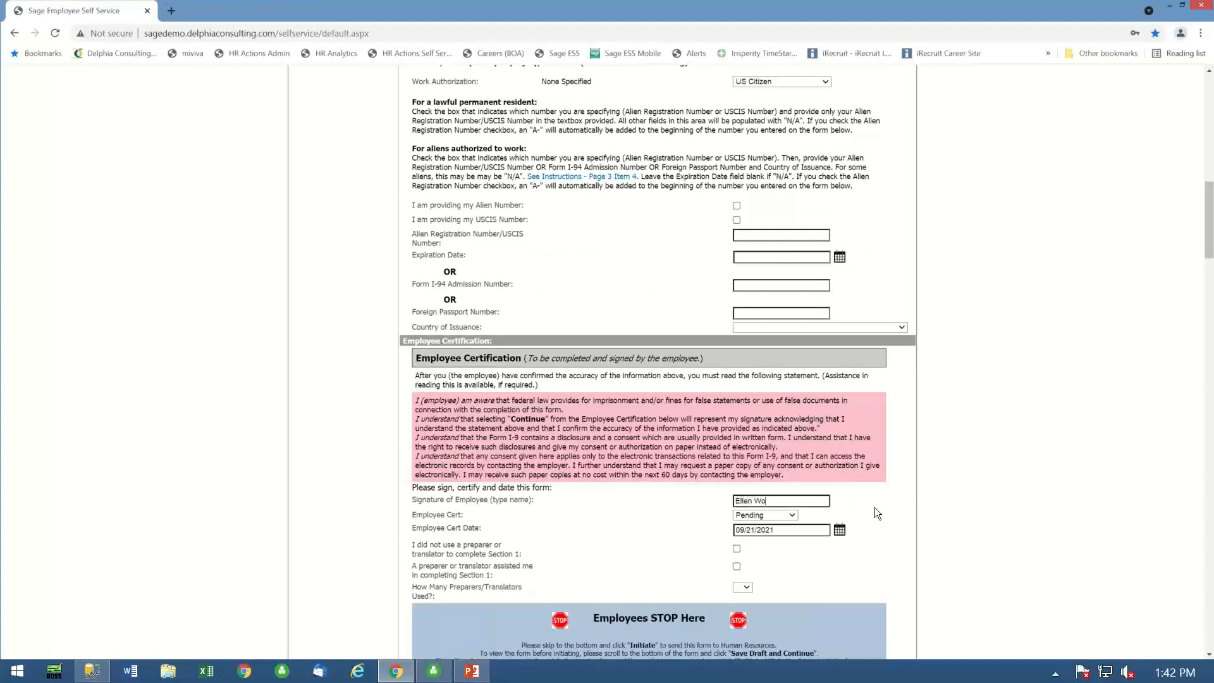
click(791, 515)
click(767, 534)
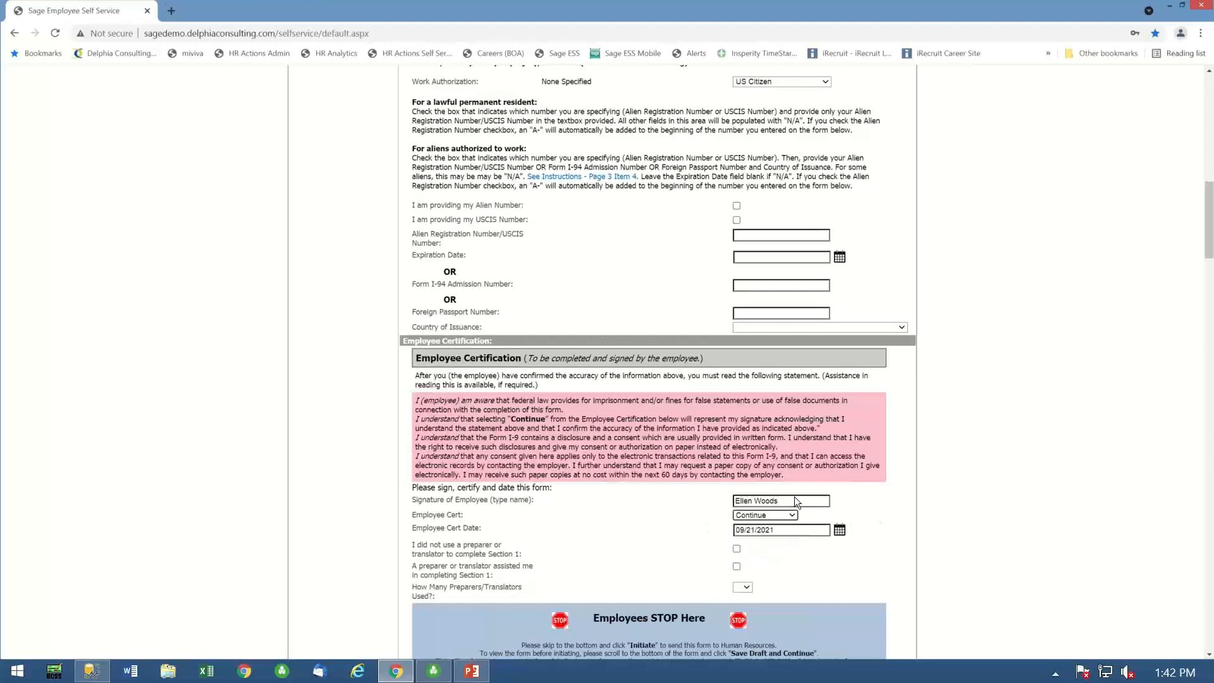
click(737, 549)
- Look over the preparer, employer and reverification sections of the I-9, and save the draft while keeping the form open
scroll(1108, 556, down, 3)
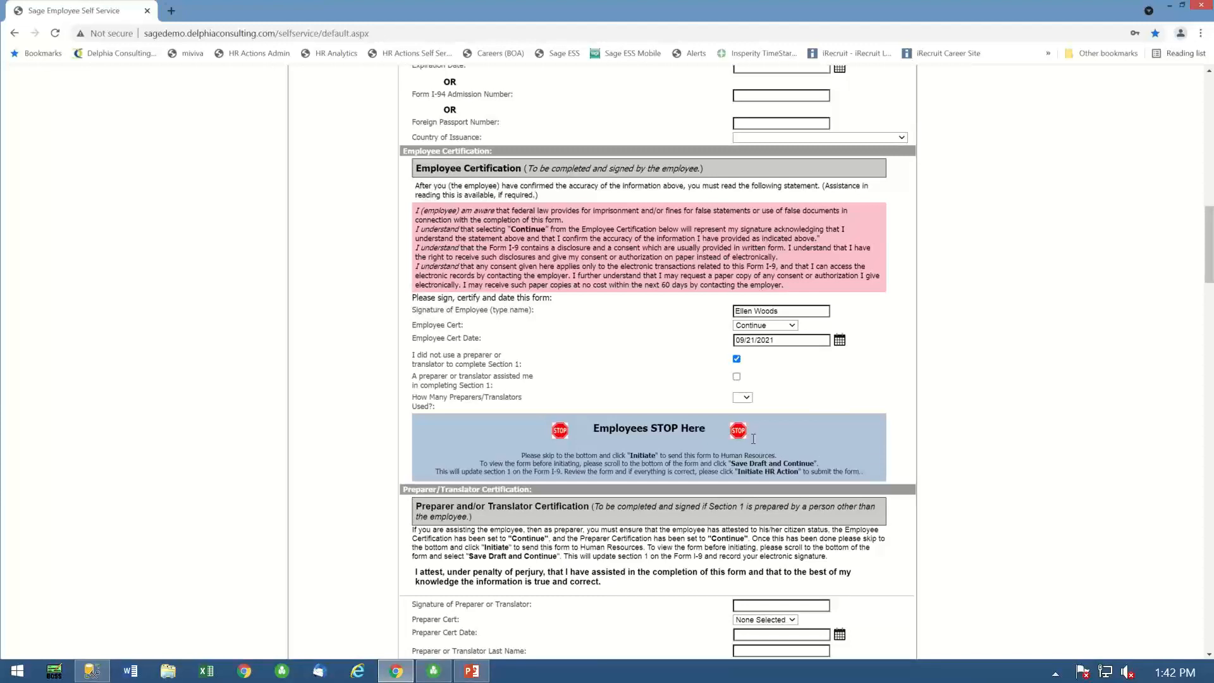
scroll(545, 514, down, 2)
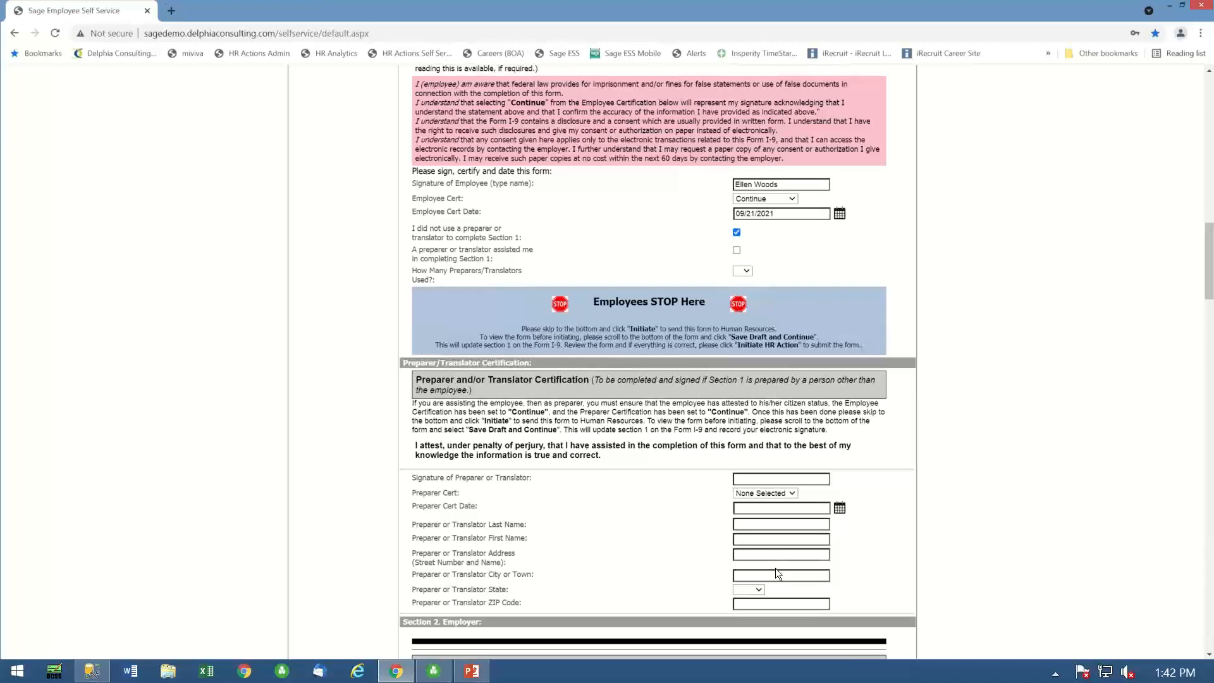
scroll(776, 568, down, 12)
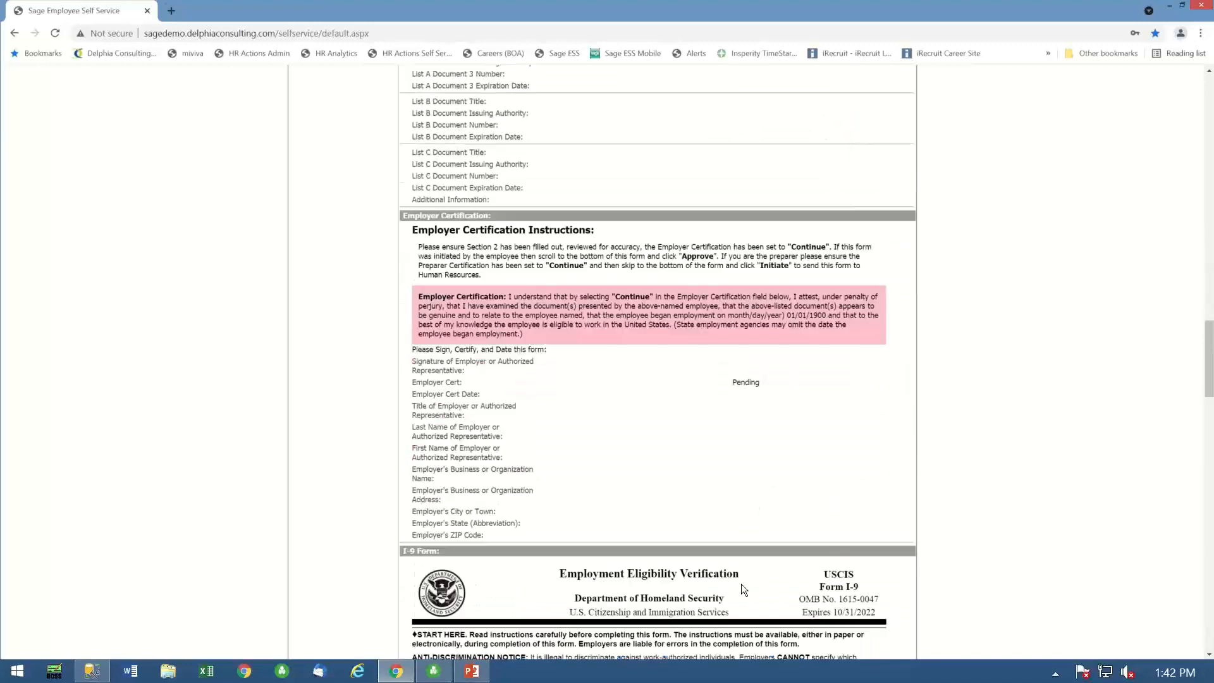
scroll(742, 583, down, 14)
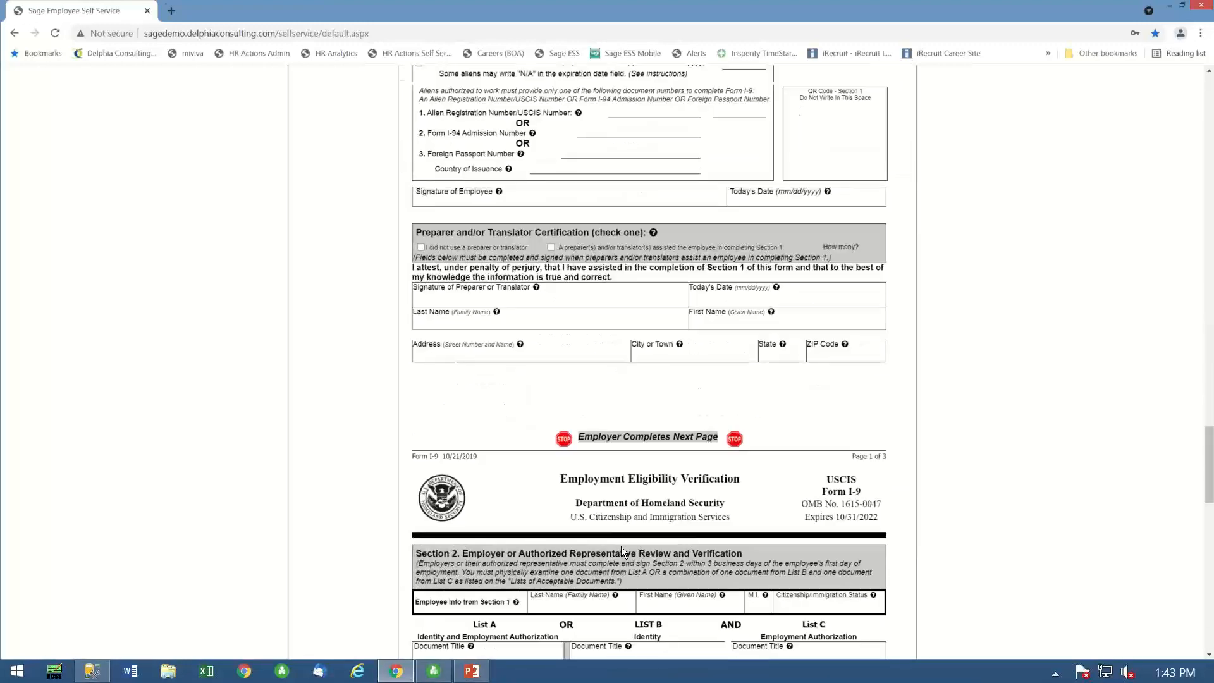
scroll(621, 548, down, 15)
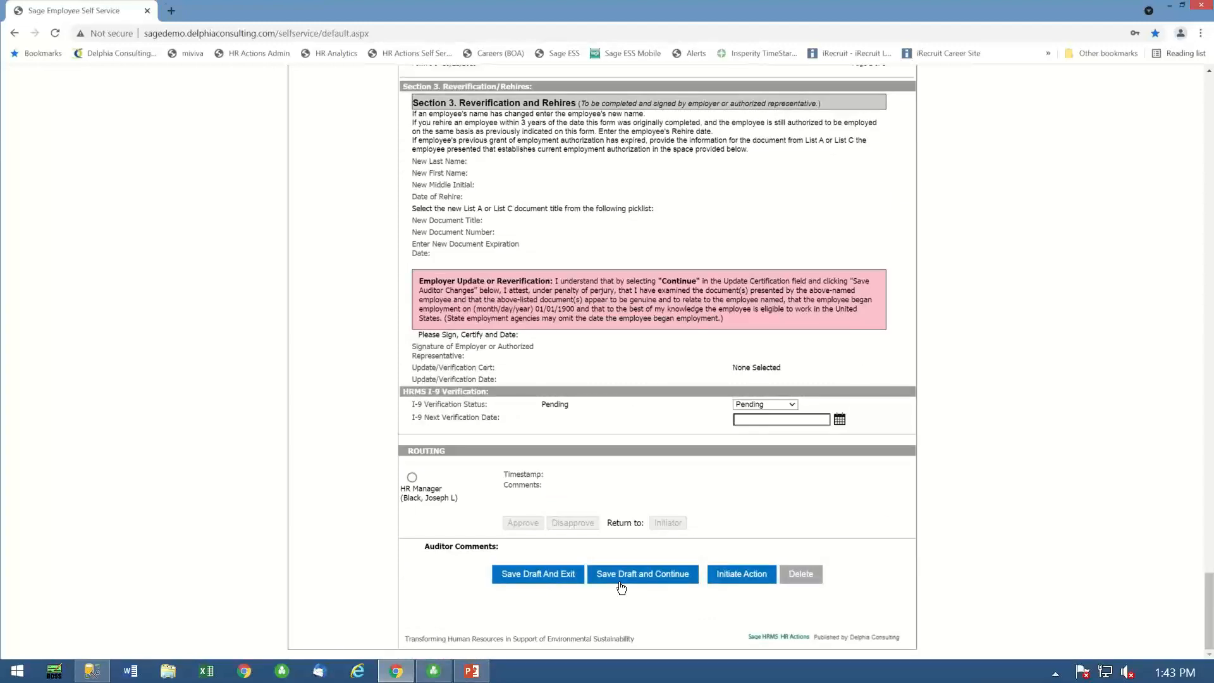
click(621, 585)
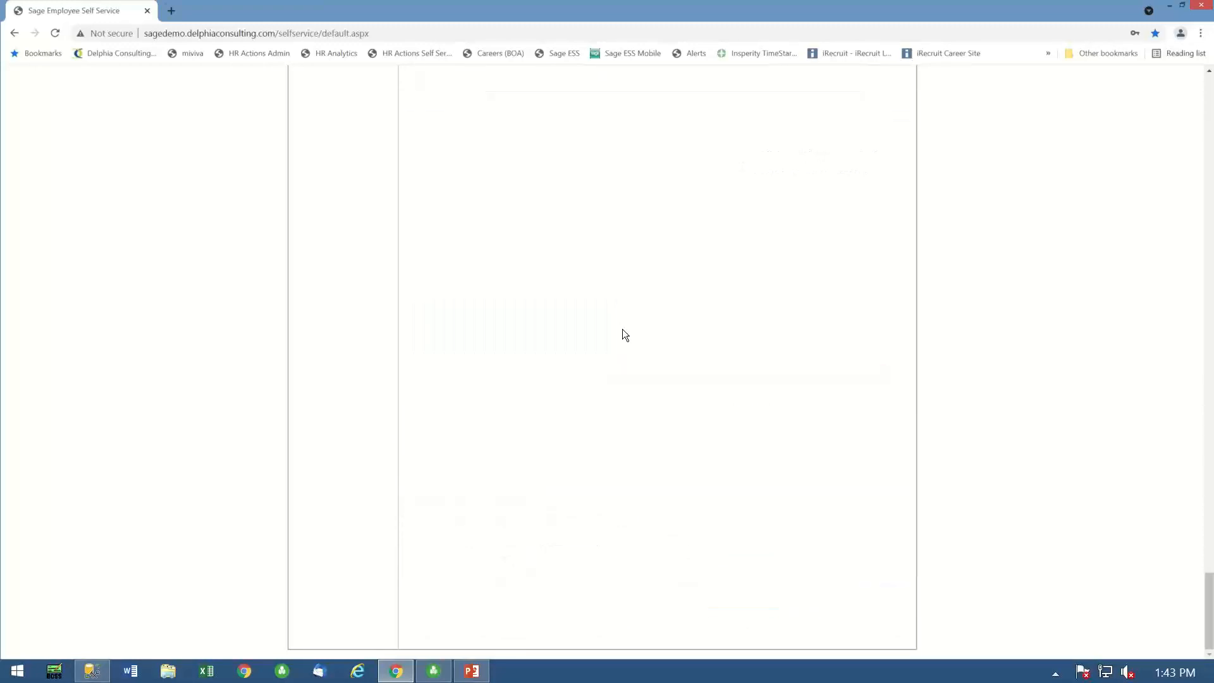
- Jump to the filled-in I-9 page 1, review the employee and employer pages, and save the draft and exit the form
click(549, 251)
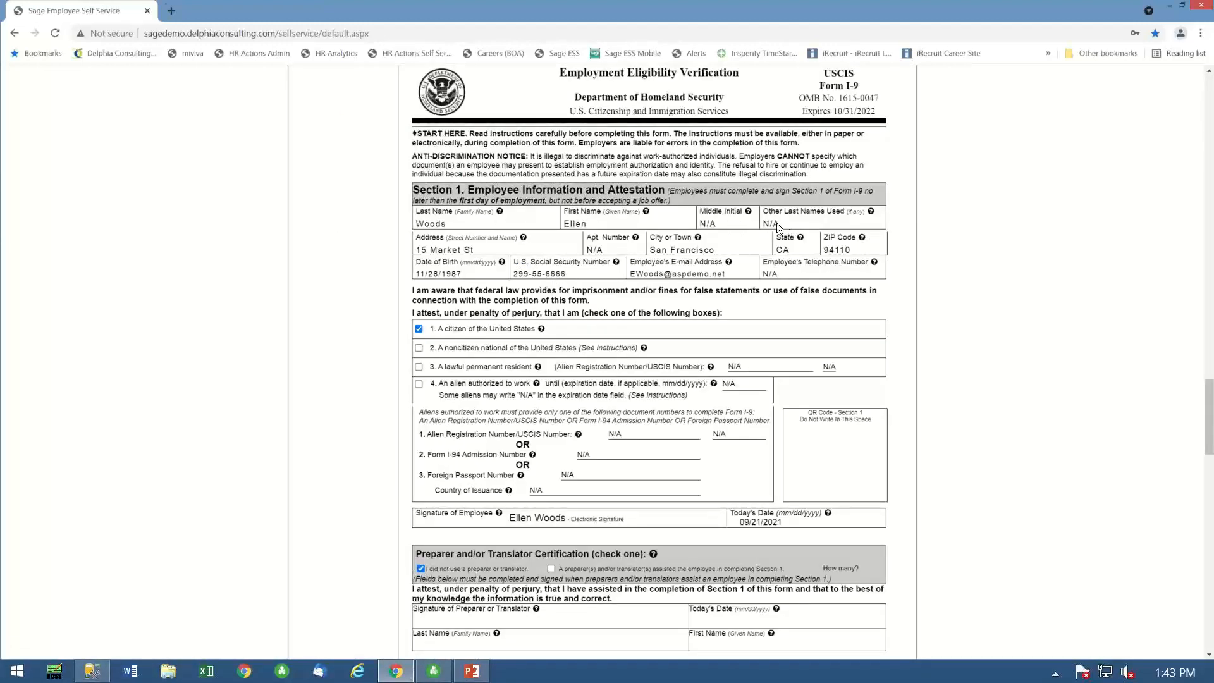
drag(777, 223, 763, 223)
scroll(662, 510, down, 2)
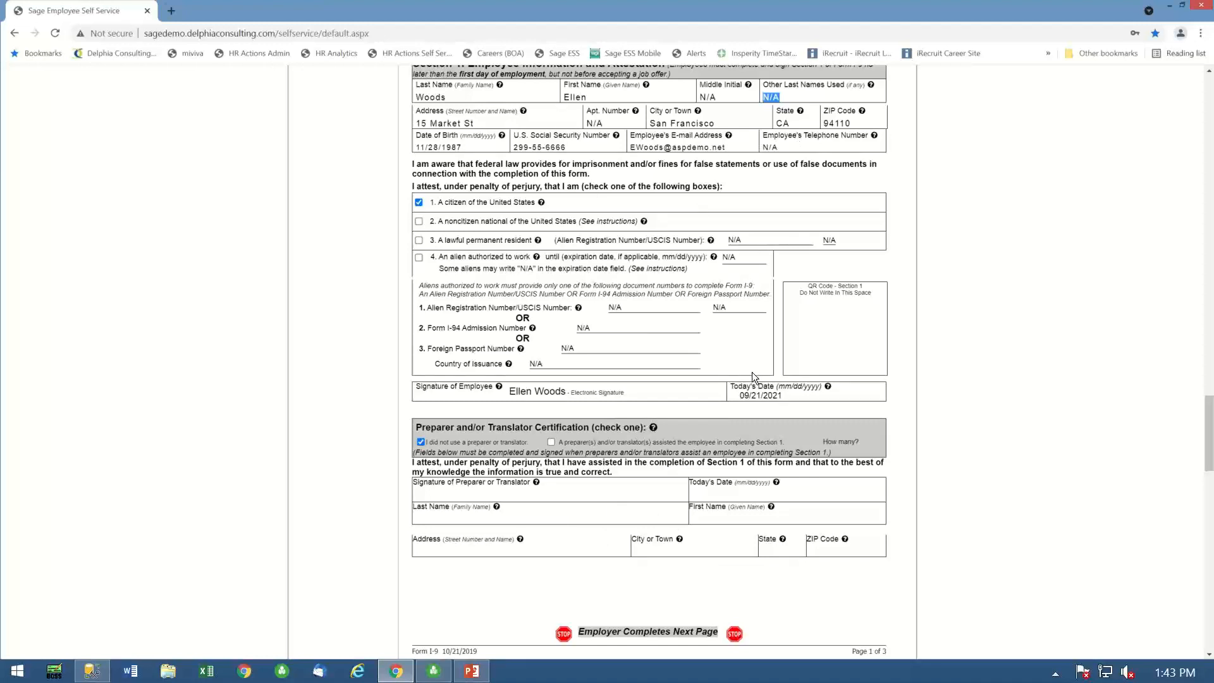
scroll(697, 411, down, 2)
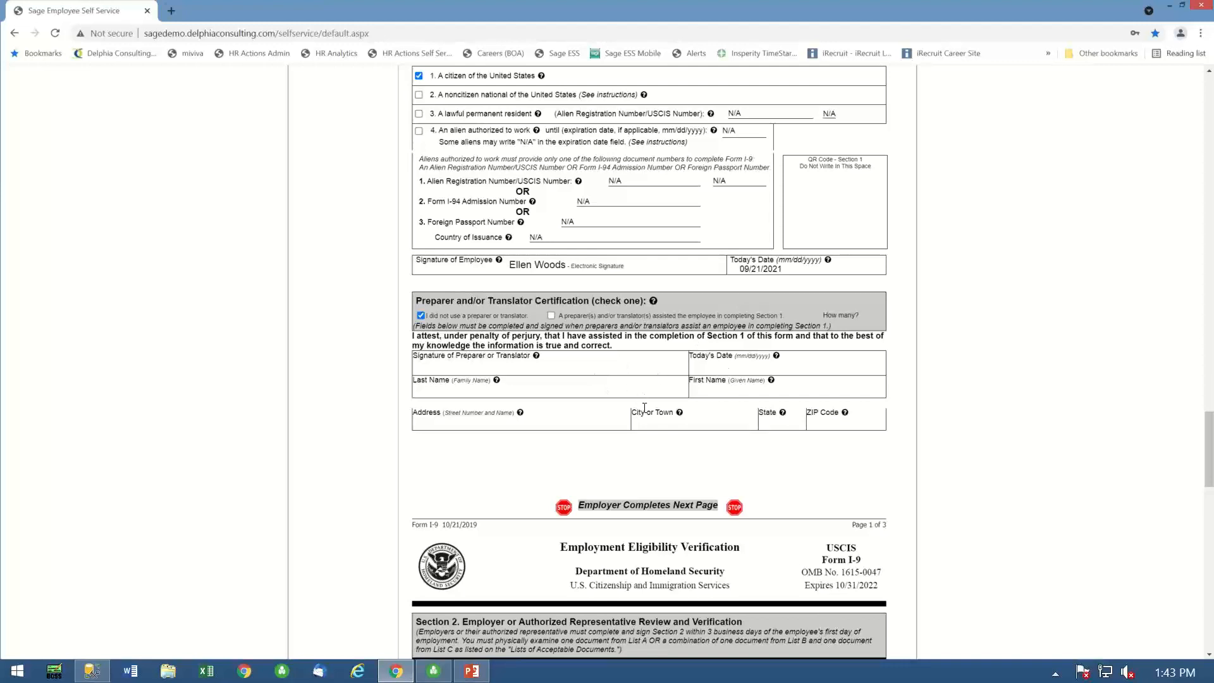
scroll(643, 407, down, 8)
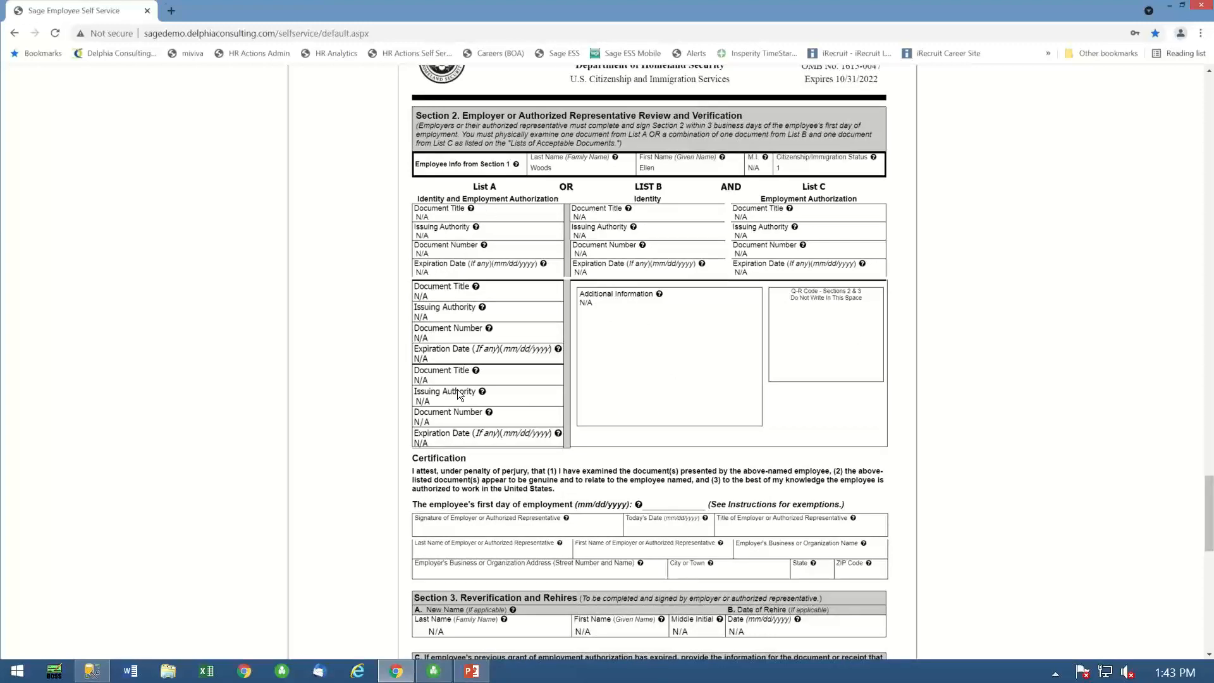
scroll(673, 453, down, 15)
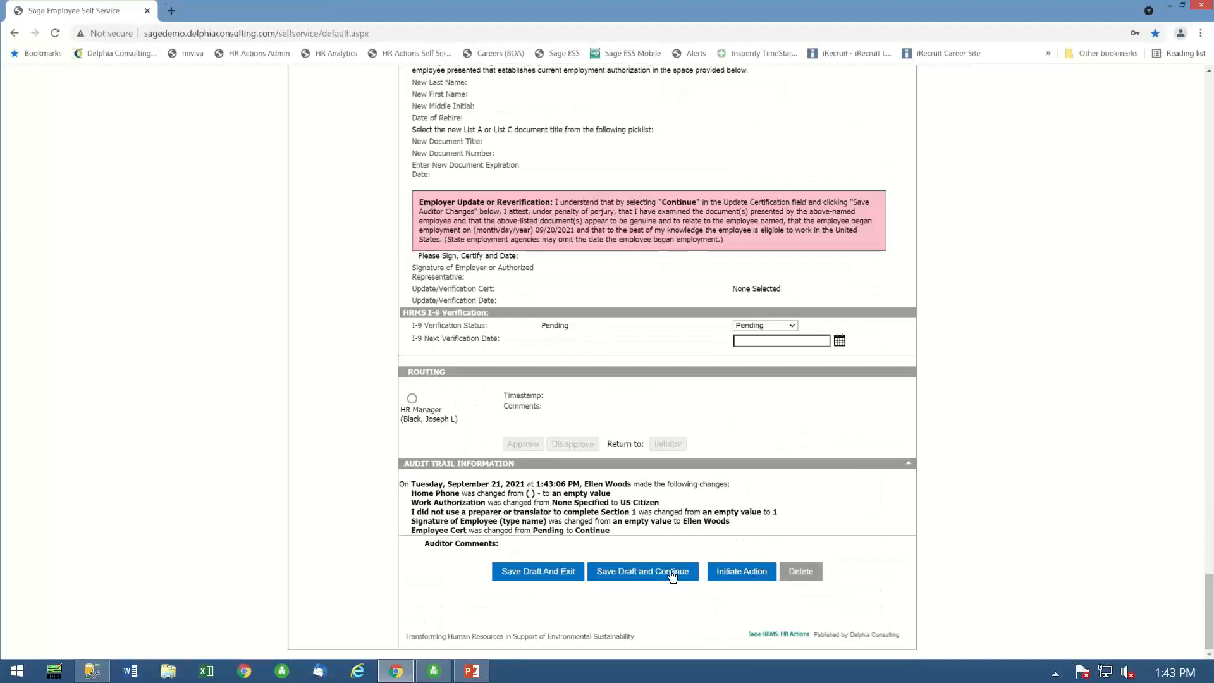
click(532, 573)
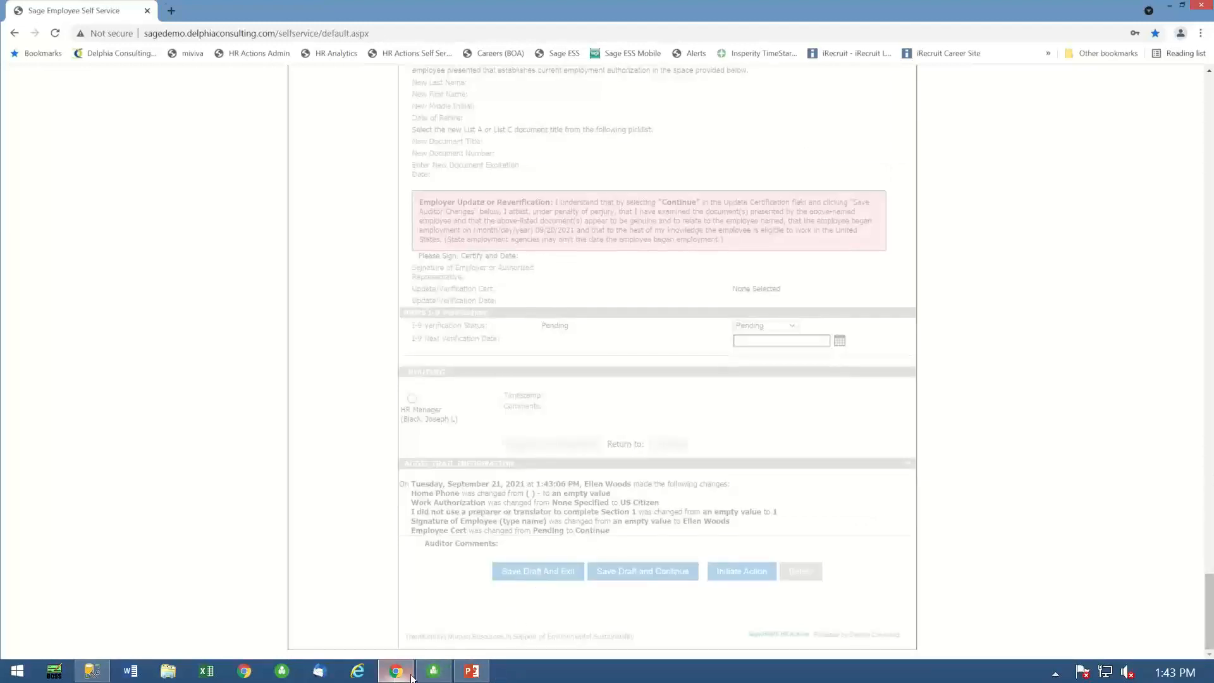
- Switch to the PowerPoint slide show and advance to the Complete Benefits Management slide, revealing its ACA Compliance bullets
click(472, 672)
click(581, 184)
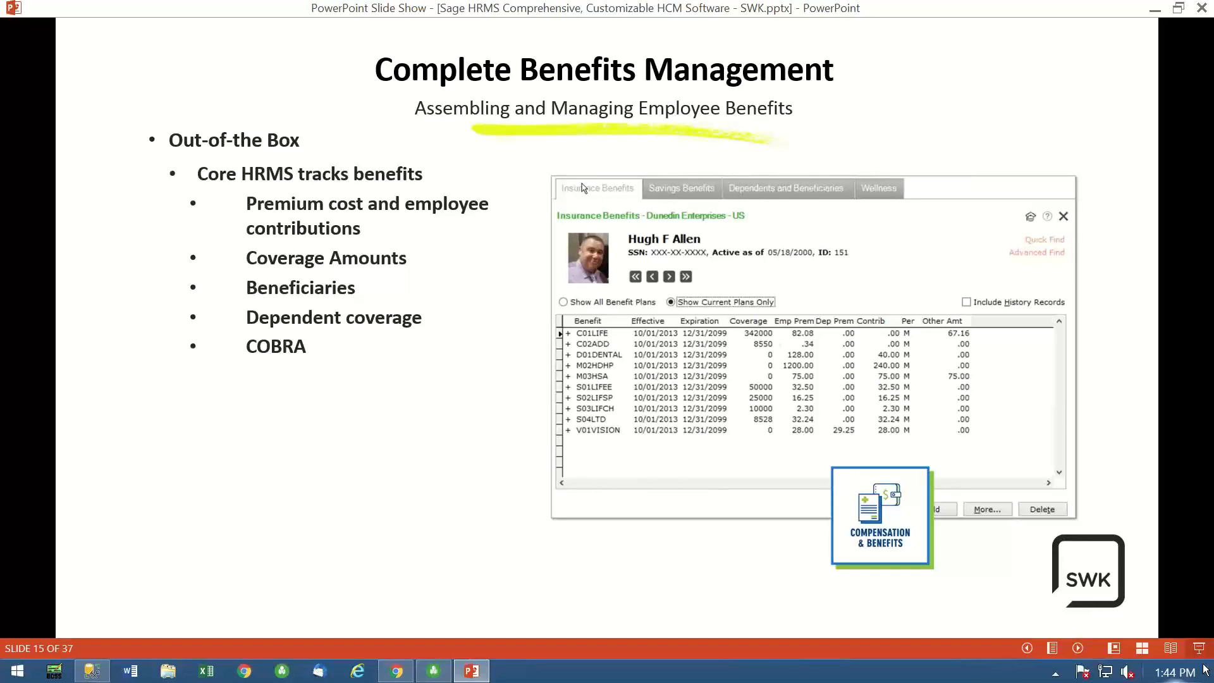
key(Right)
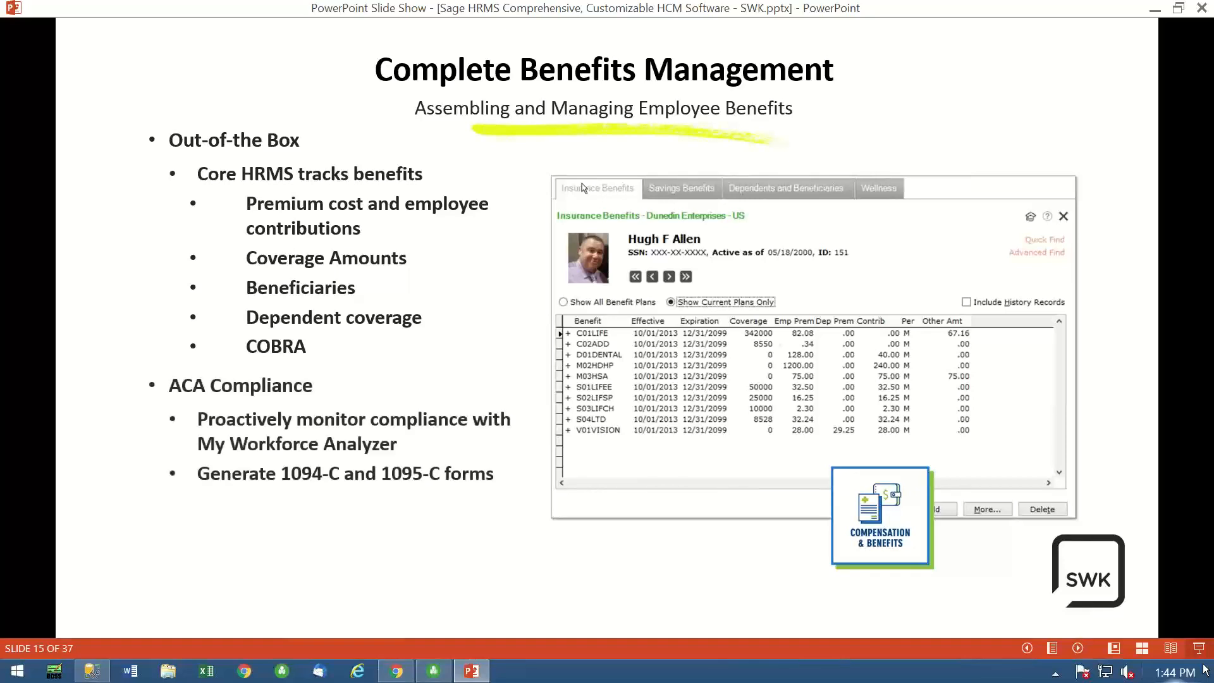
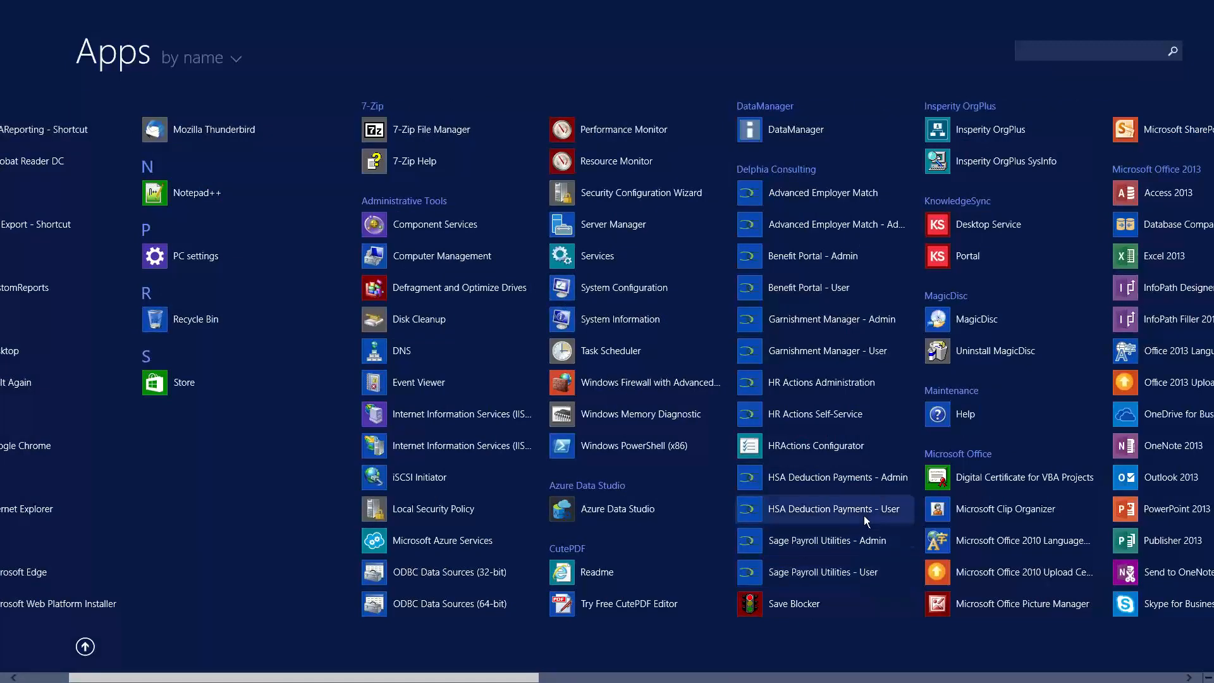
- Launch the user version of Delphia Consulting's Benefit Portal and maximize its window
click(807, 289)
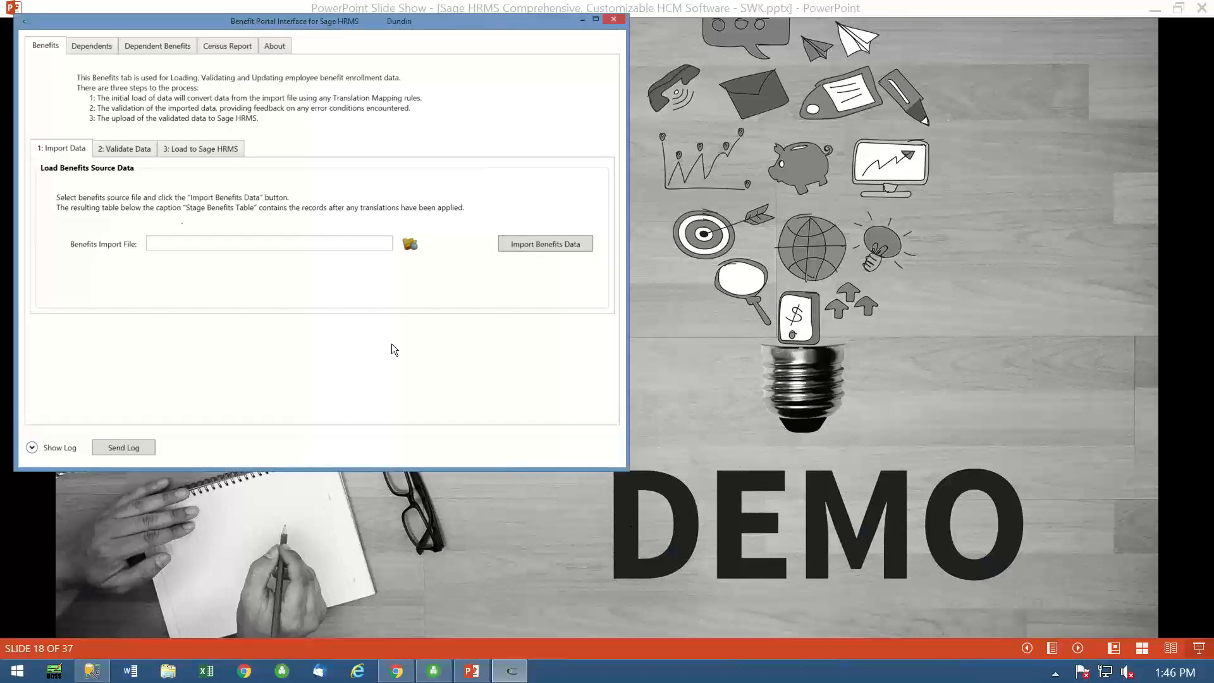
drag(370, 14, 454, 53)
click(667, 46)
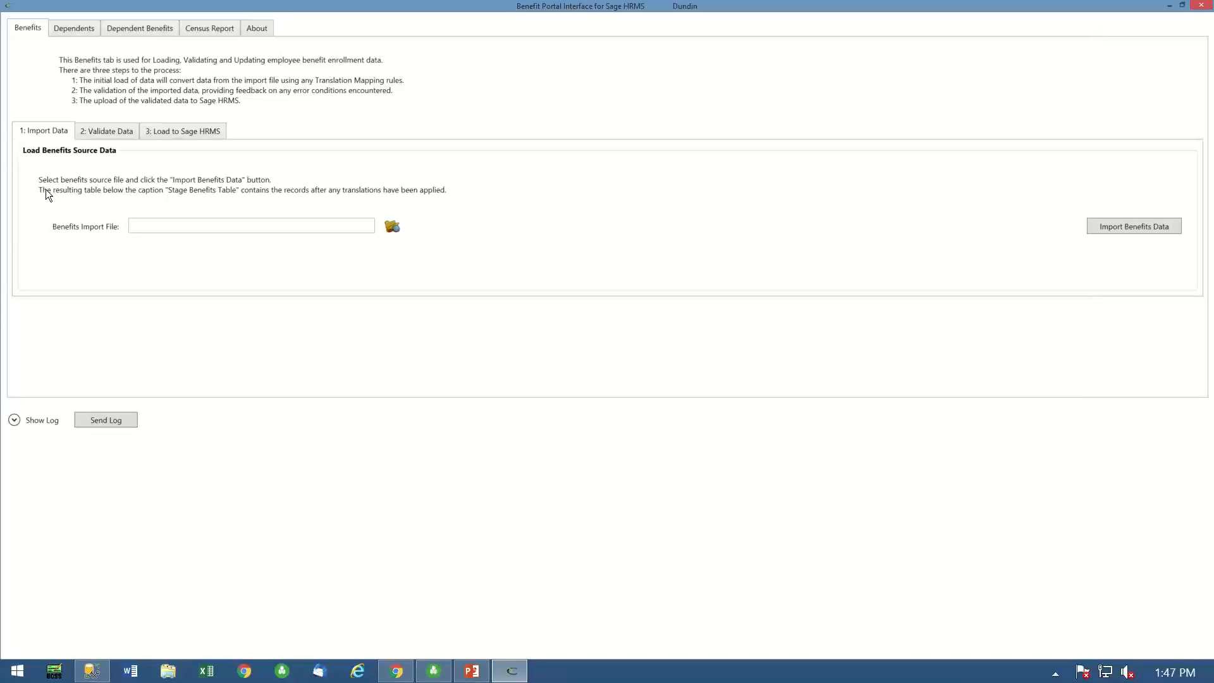
- Import the benefits data from 01_BPI Test Sample EE Benefits_CLEAN.csv in the BPI folder
click(389, 227)
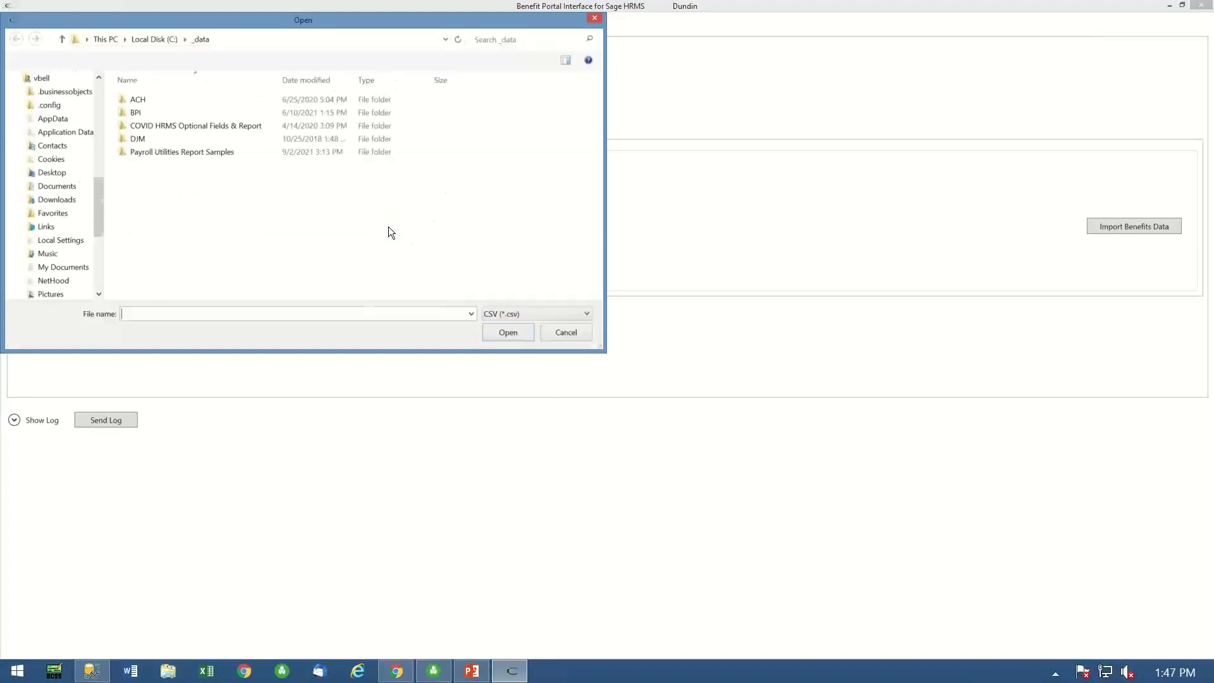
double_click(138, 112)
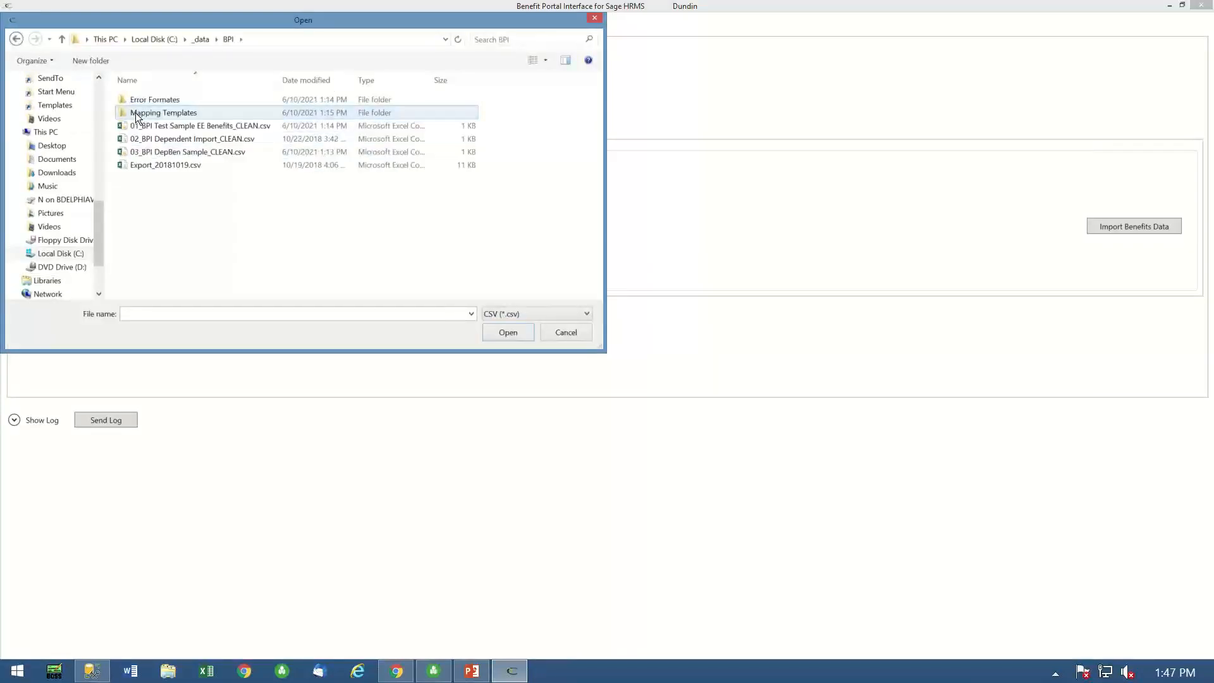
double_click(190, 127)
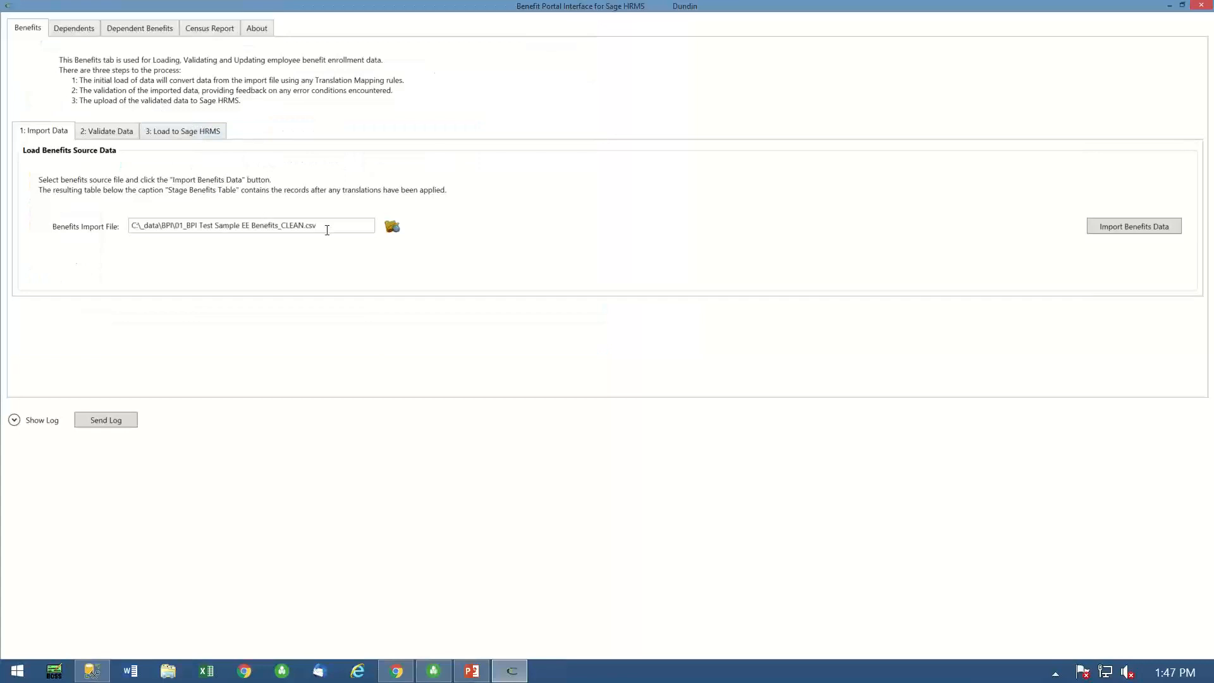
click(1121, 226)
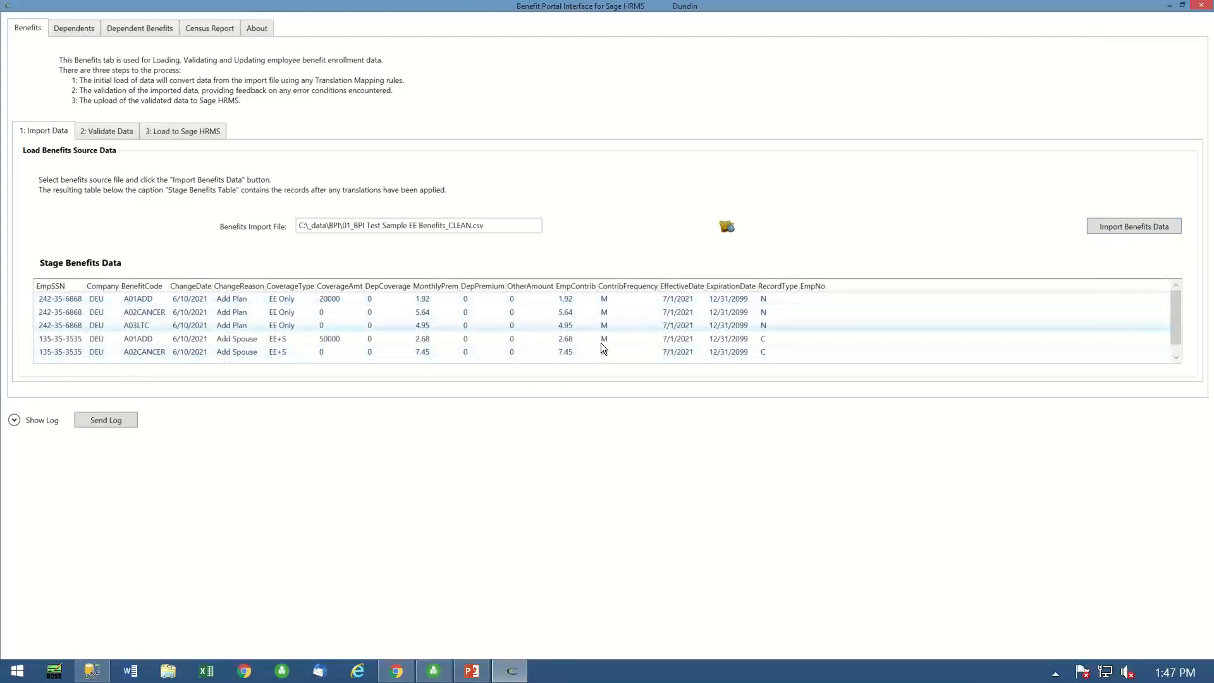
- Validate the imported benefits data and load it into Sage HRMS
click(99, 132)
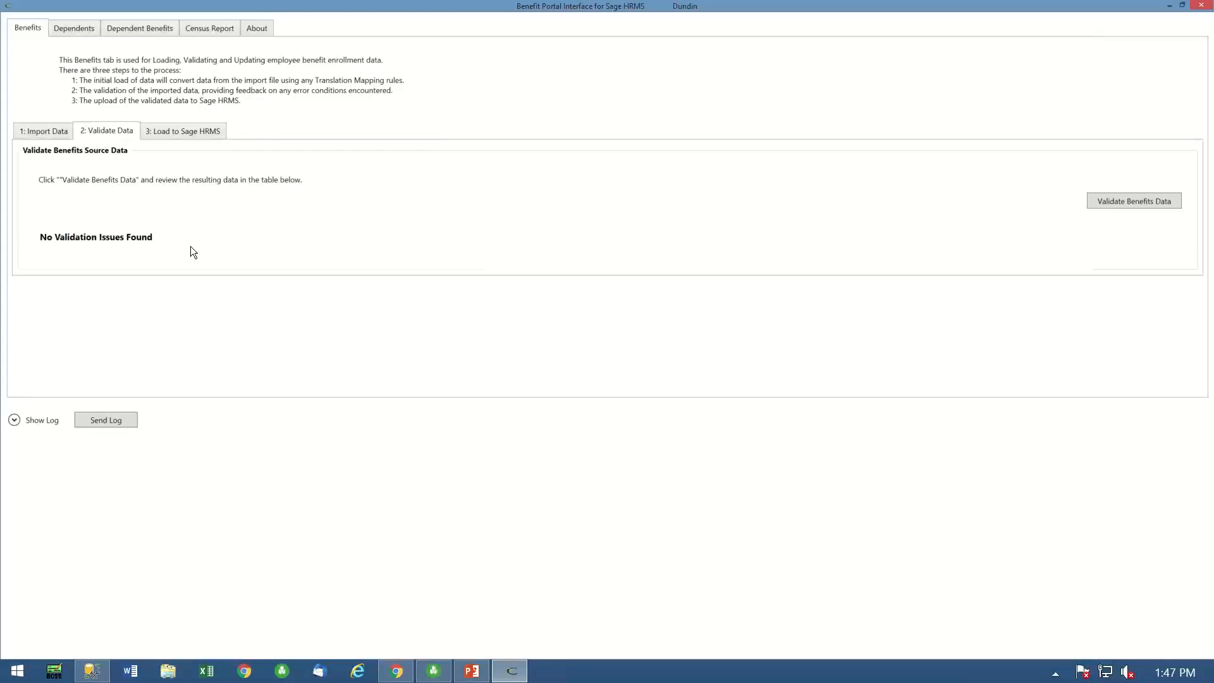
click(190, 132)
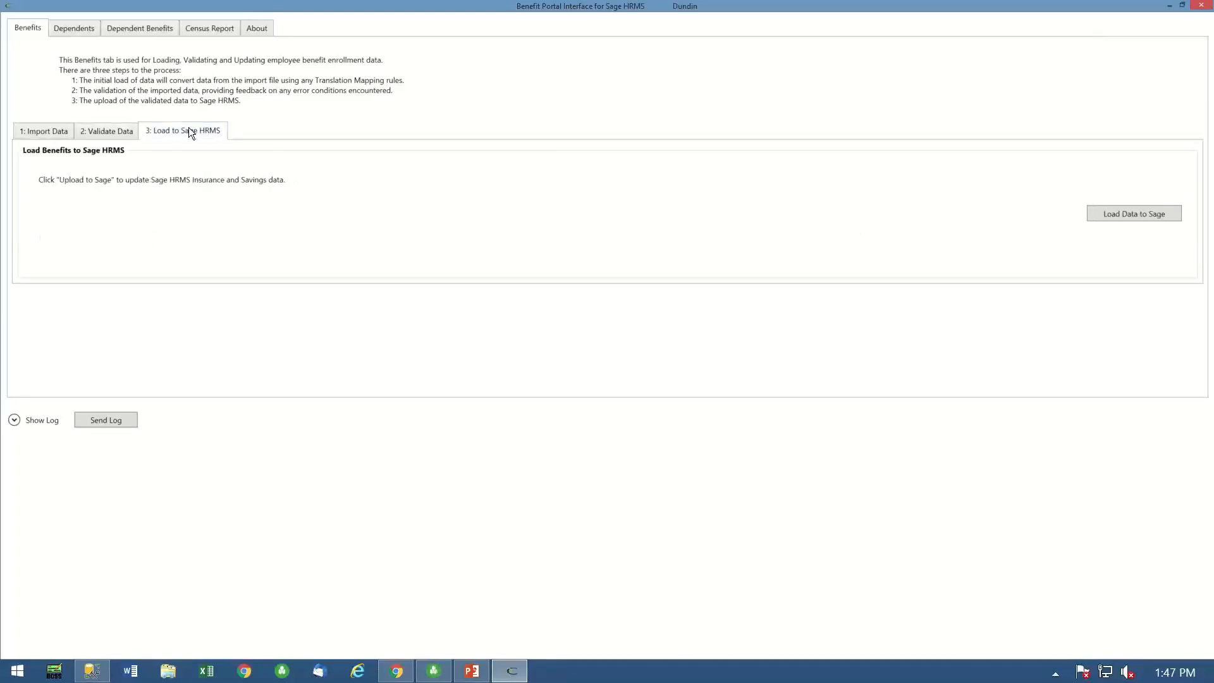
click(1110, 214)
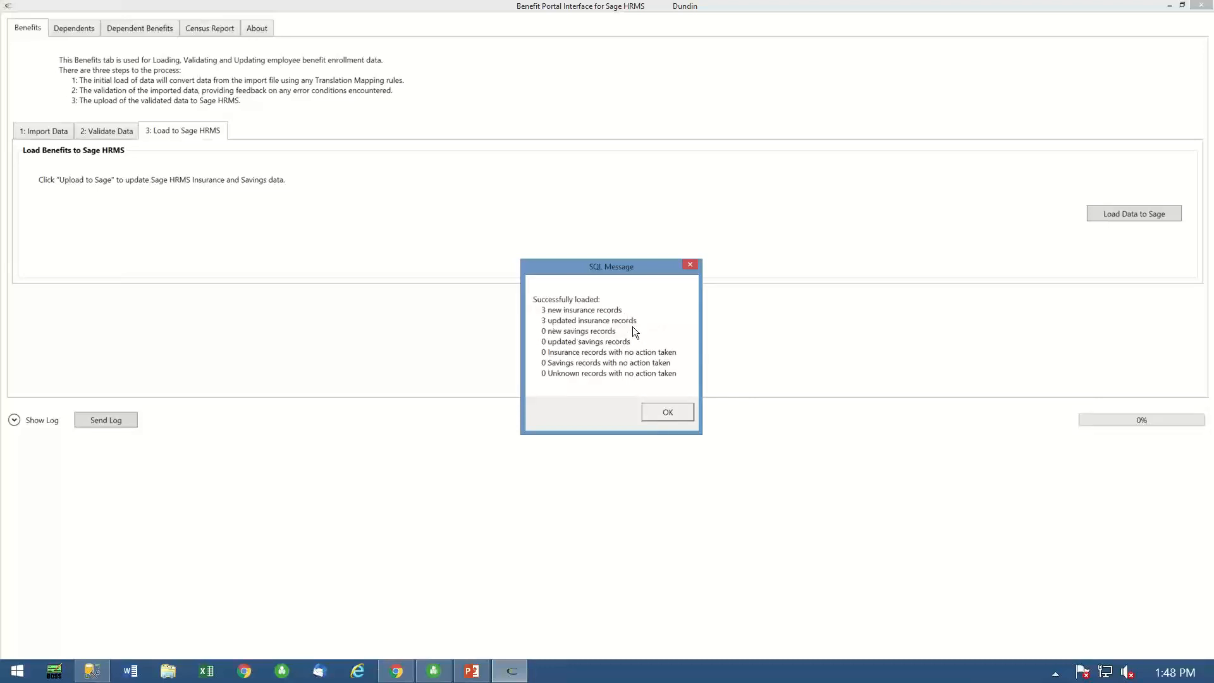
click(673, 413)
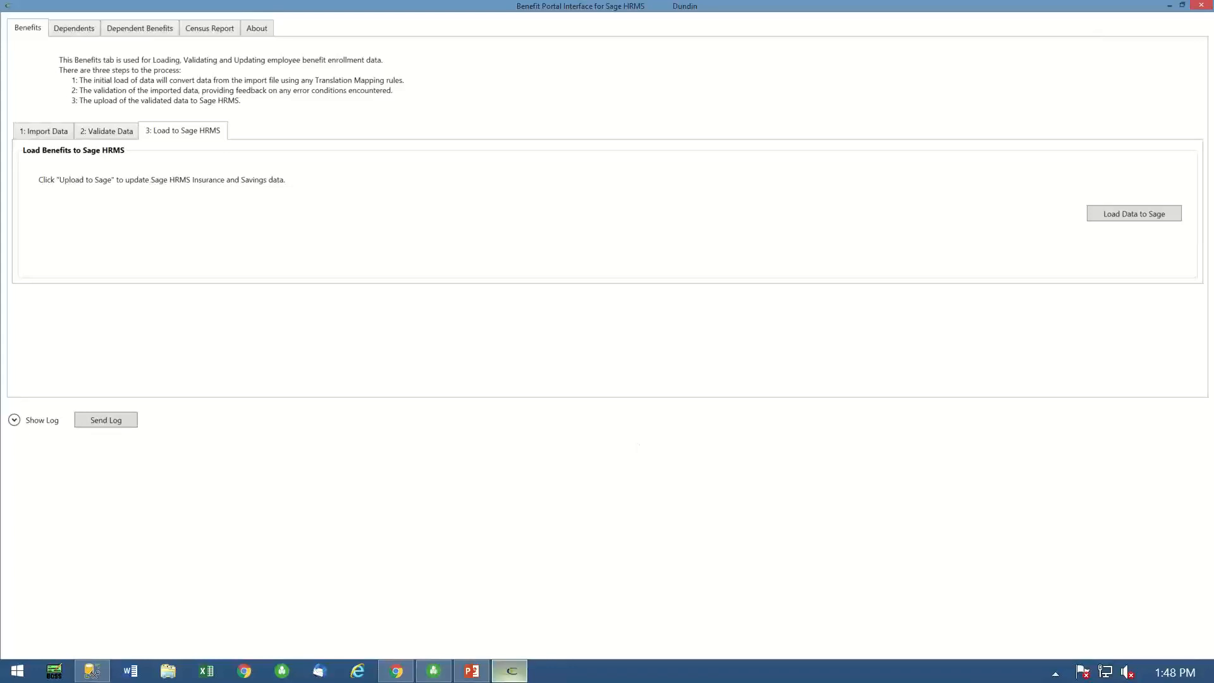
- Switch to the PowerPoint slide show and advance to the Compensation Management slide
click(473, 672)
click(1079, 649)
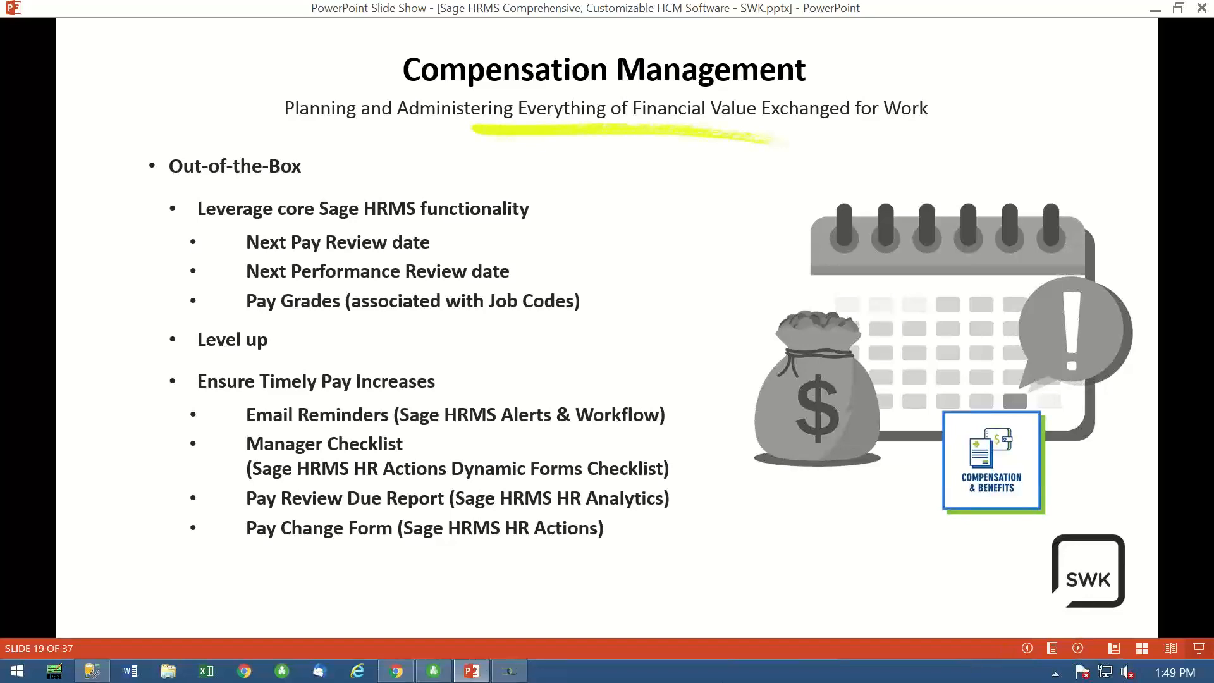
- Switch to Chrome and leave Sage Employee Self Service for the HR Actions login page
click(397, 672)
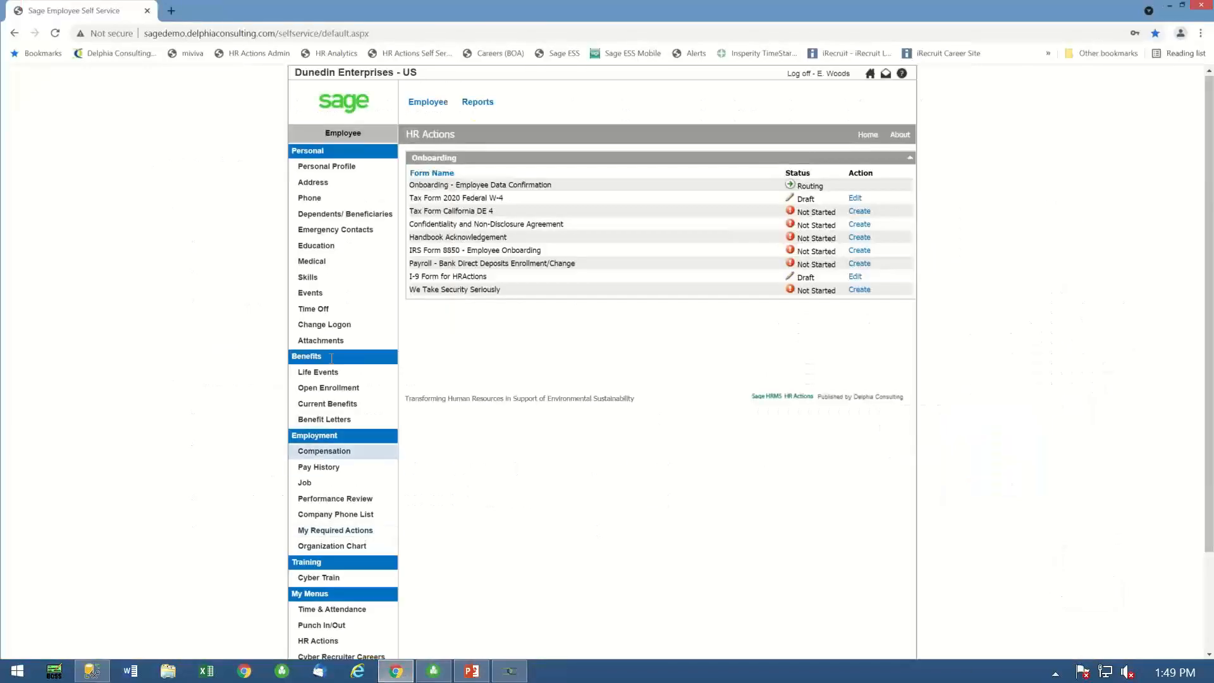
click(257, 53)
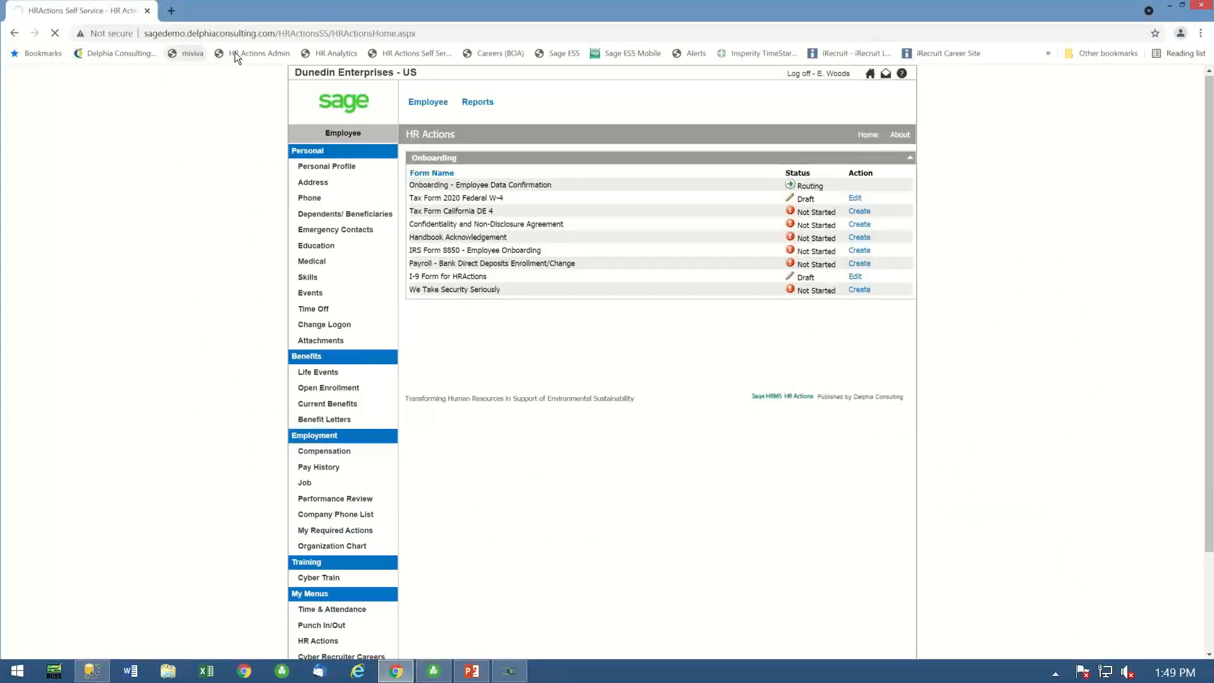
click(353, 267)
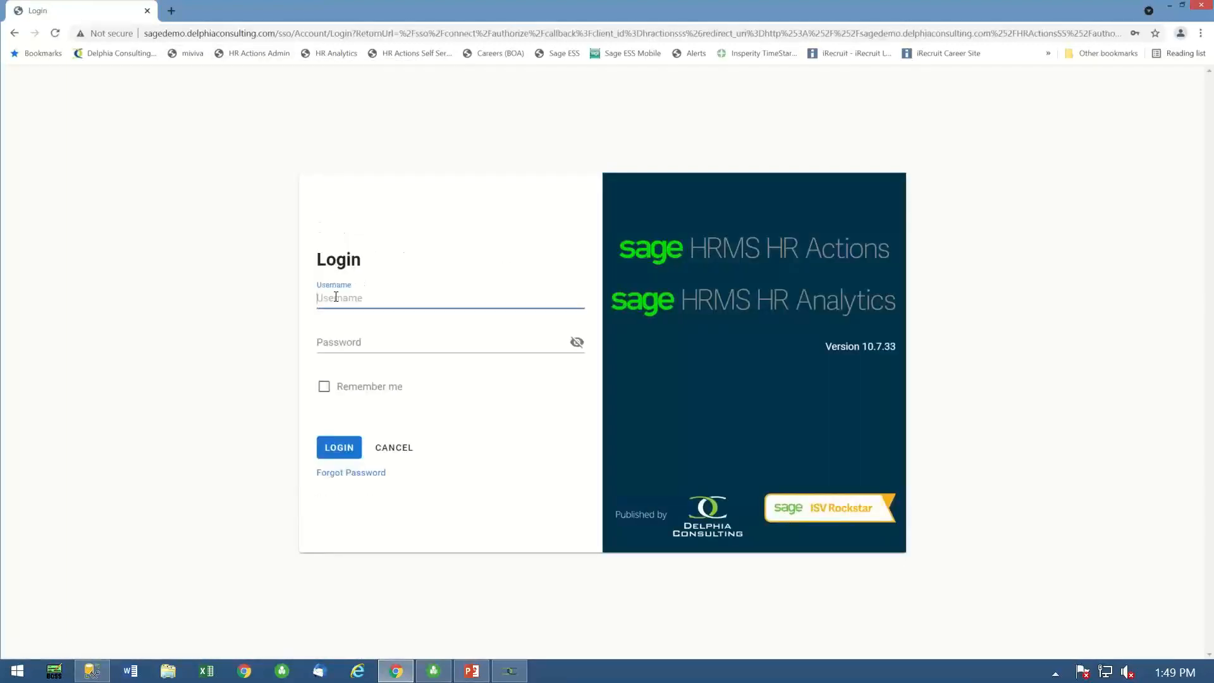
- Sign in to HR Actions Self Service with the HR user's username and account password
click(335, 297)
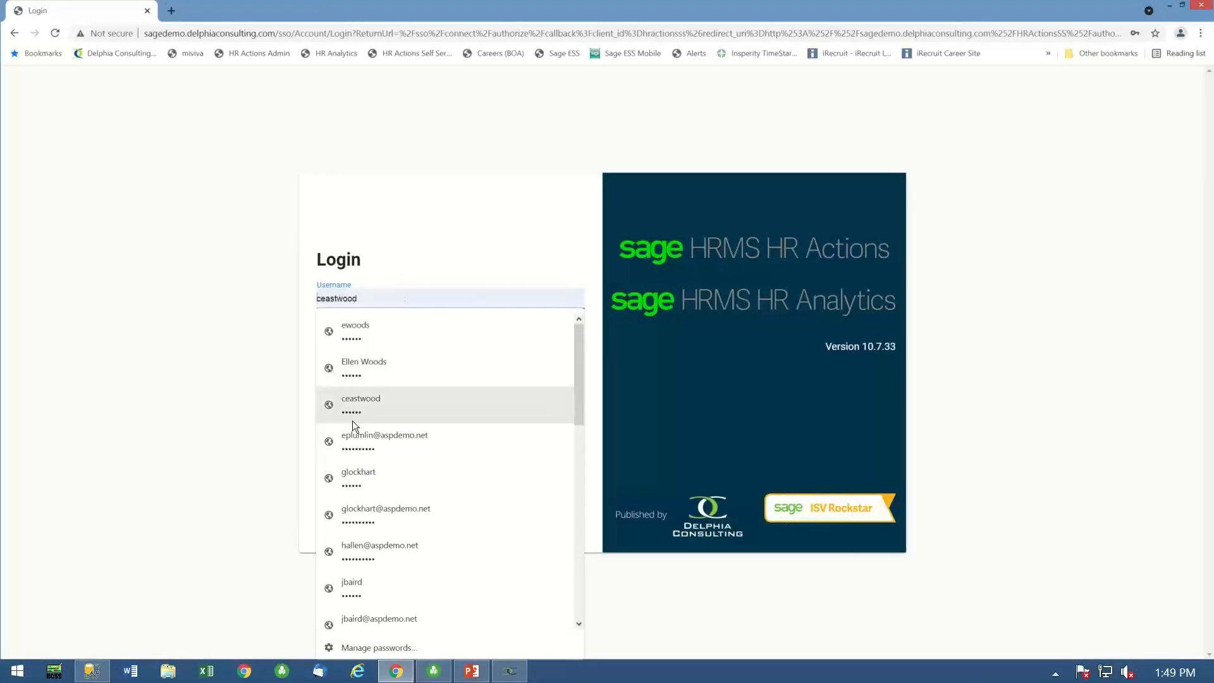
scroll(355, 575, down, 5)
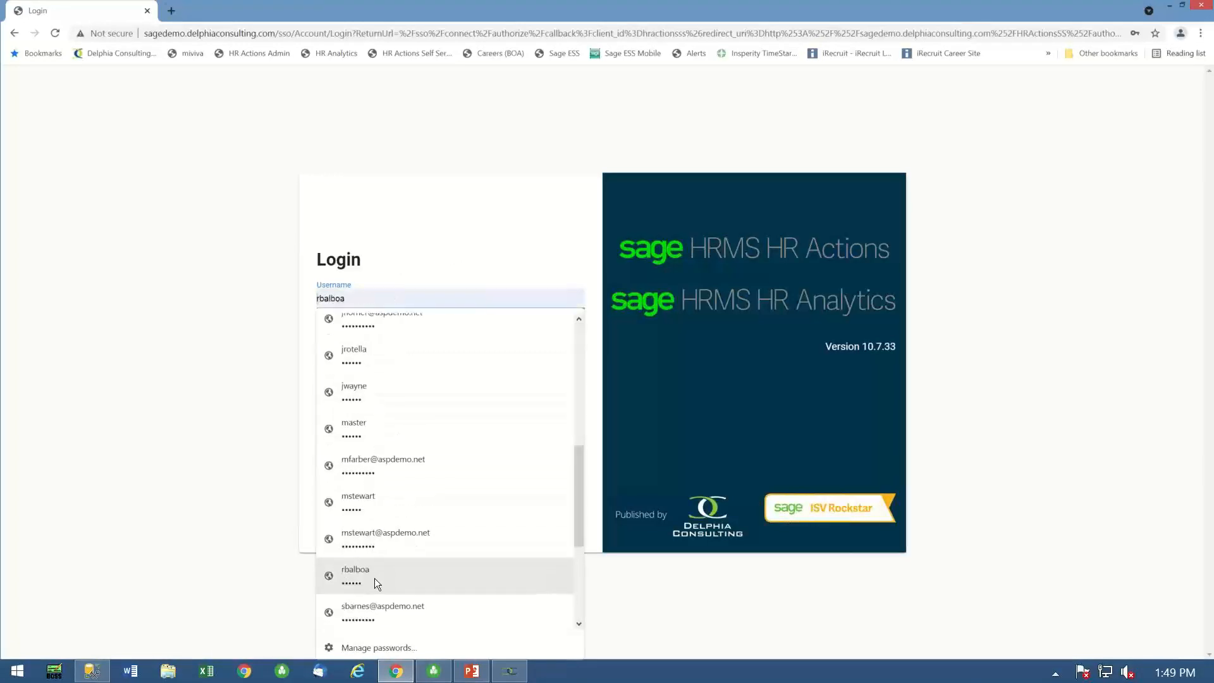
scroll(373, 403, up, 5)
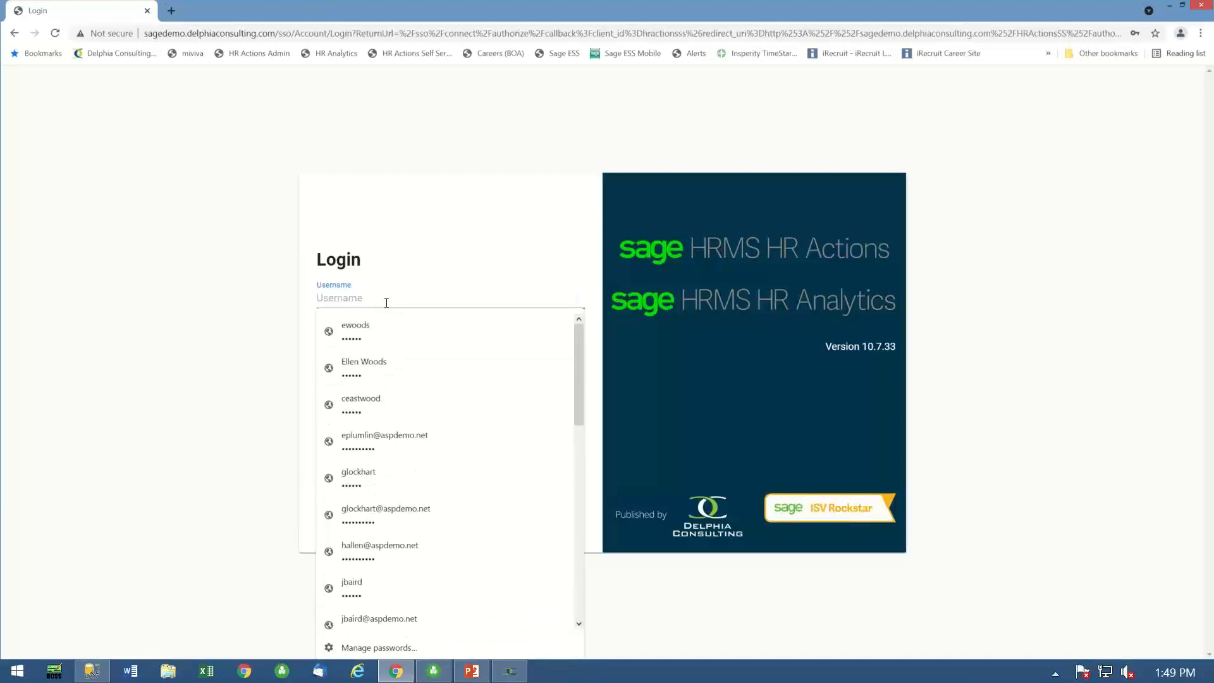
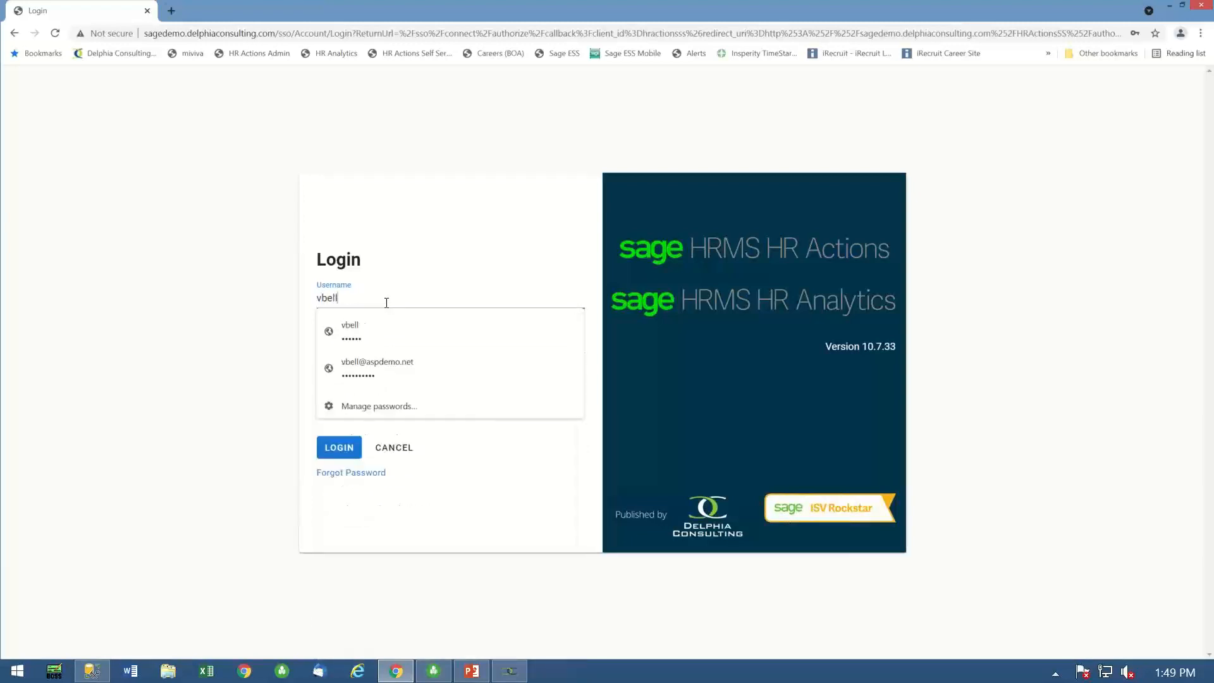
click(354, 340)
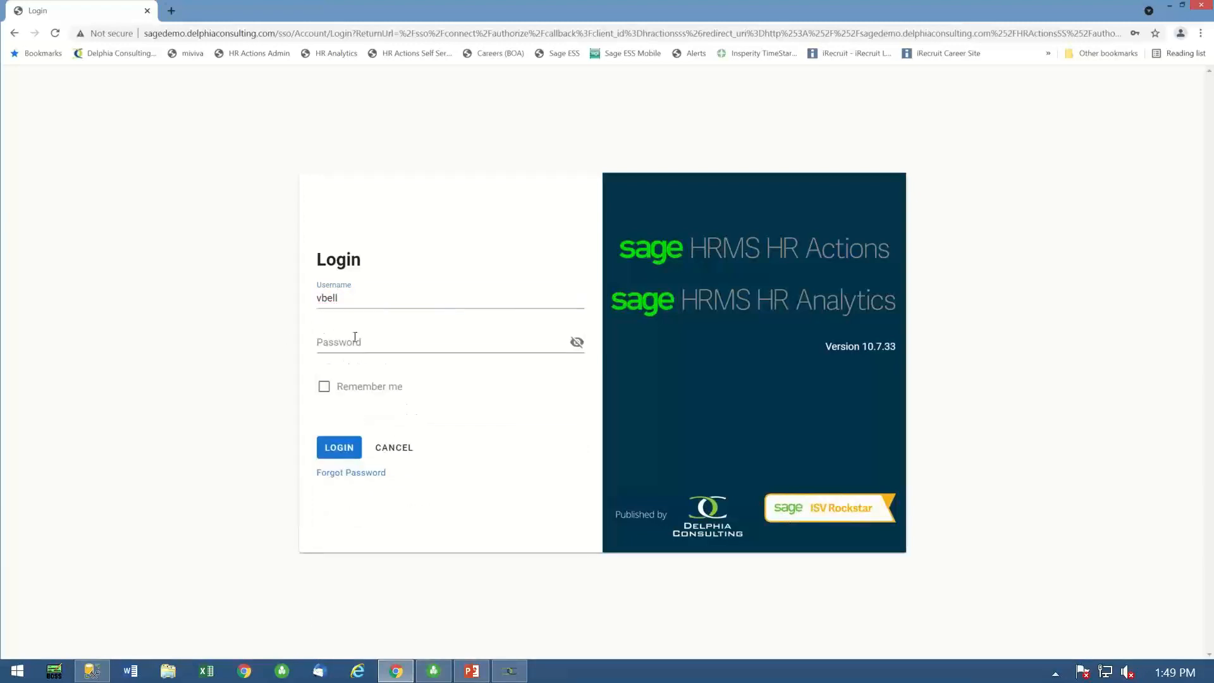
text(••••••)
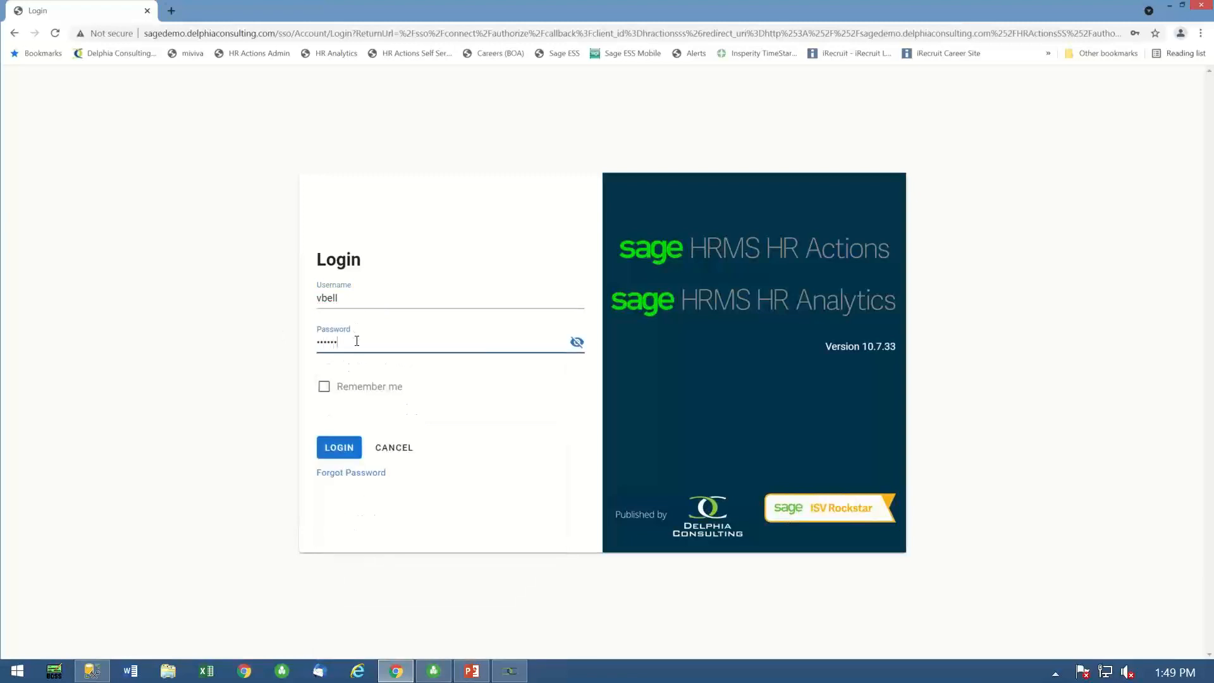
key(Return)
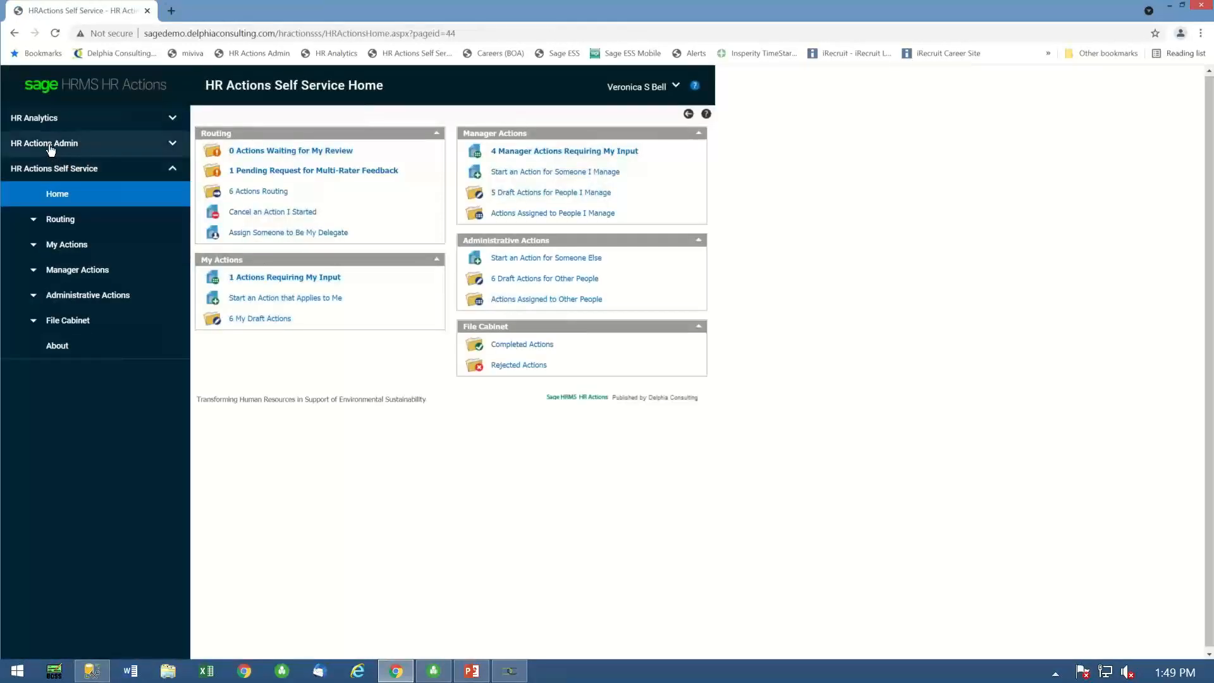
- Open the Pay Review Due report from the HR Analytics compensation reports and start a Pay Status Change for the first listed employee
click(32, 117)
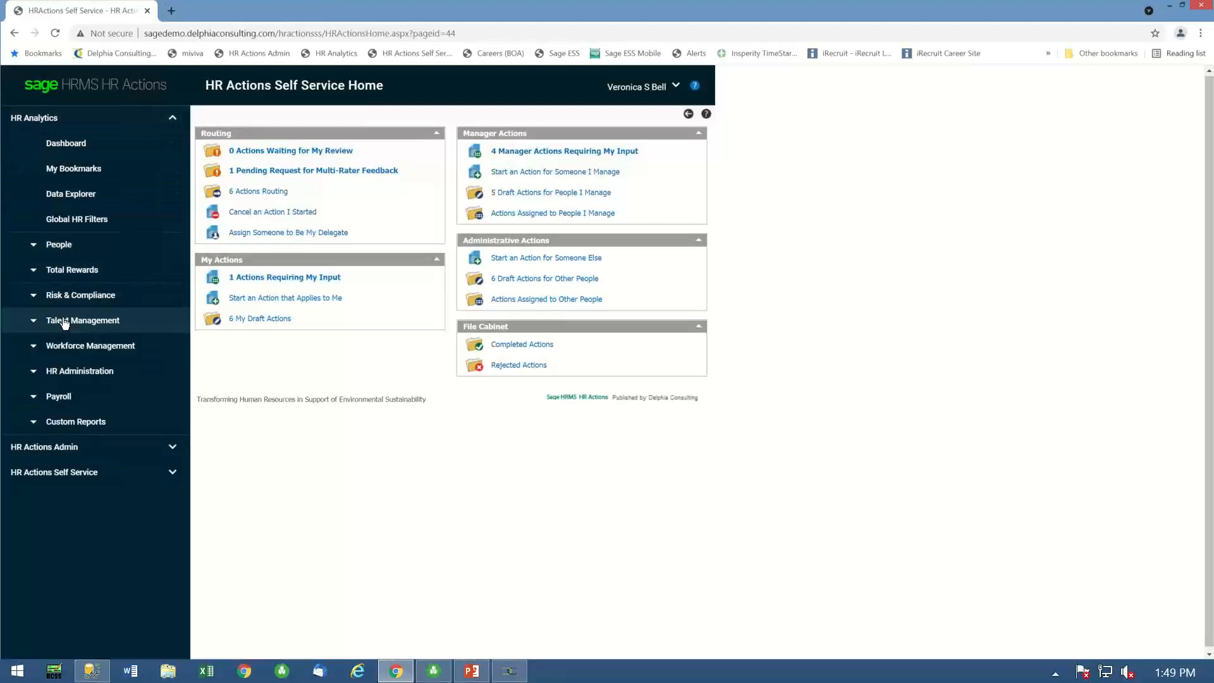
click(63, 273)
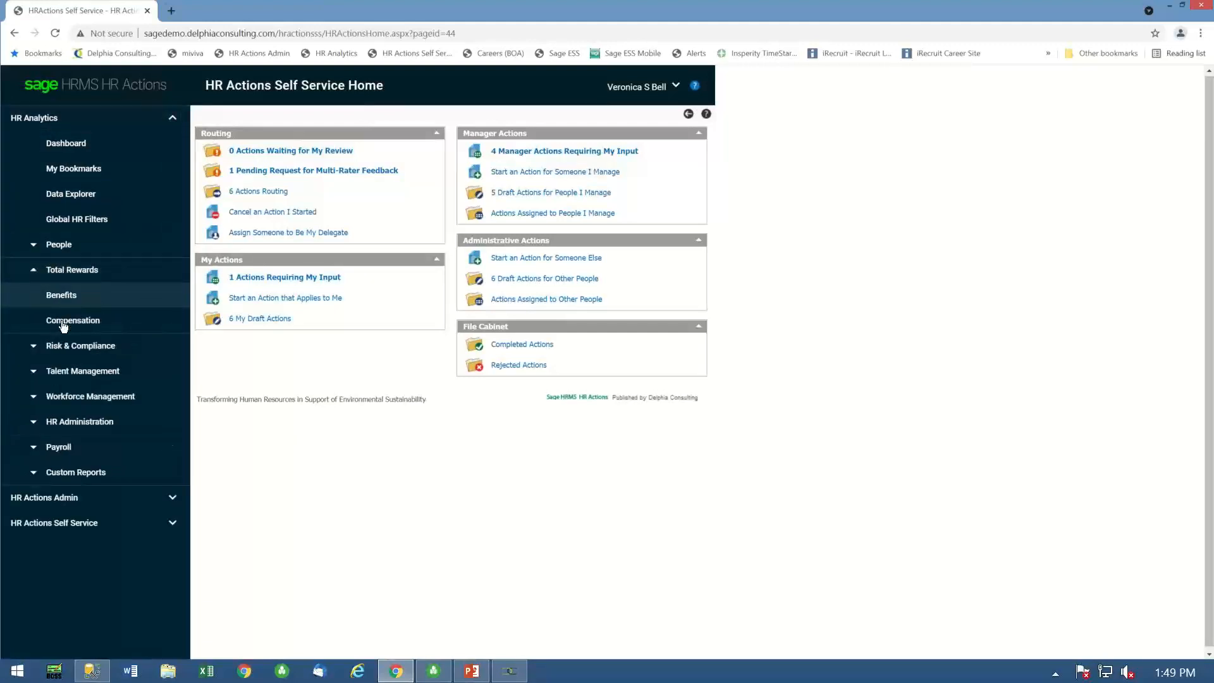
click(96, 322)
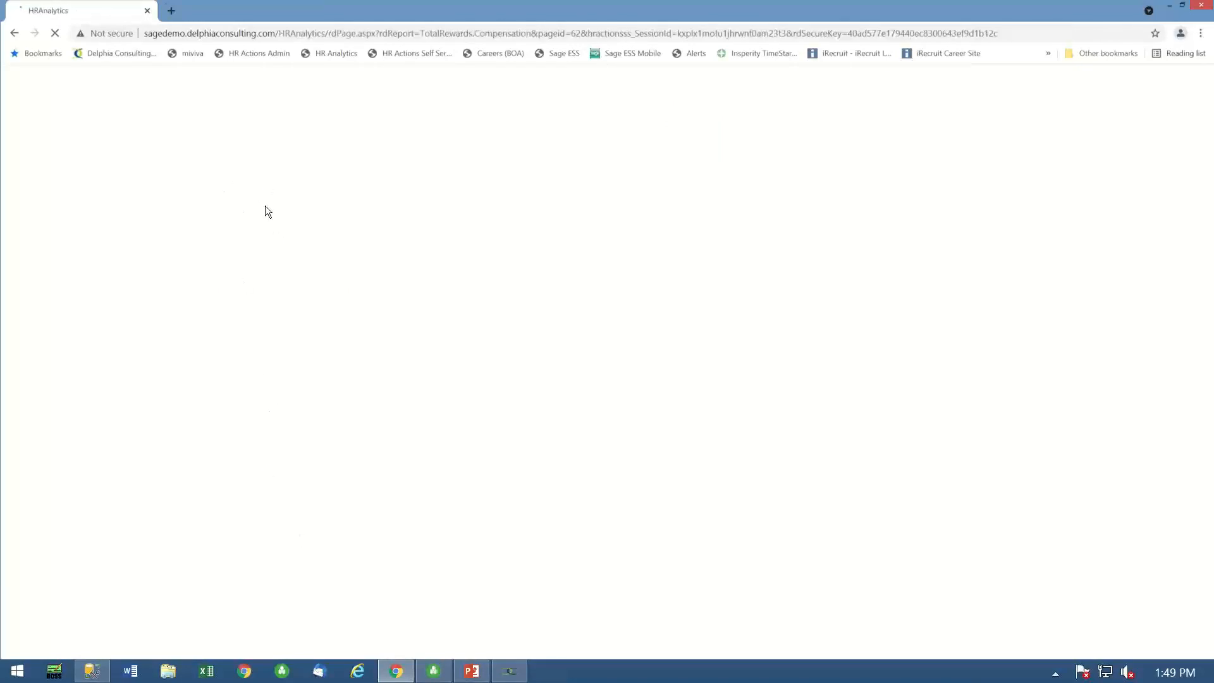
click(221, 213)
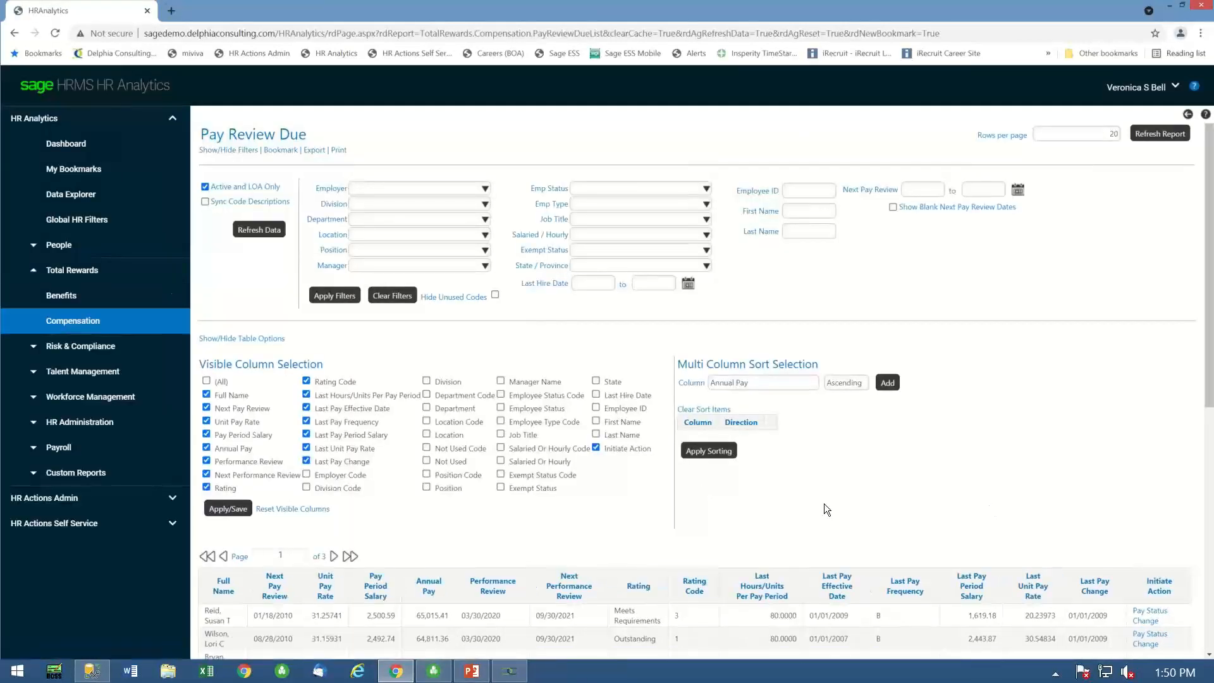
scroll(808, 503, down, 3)
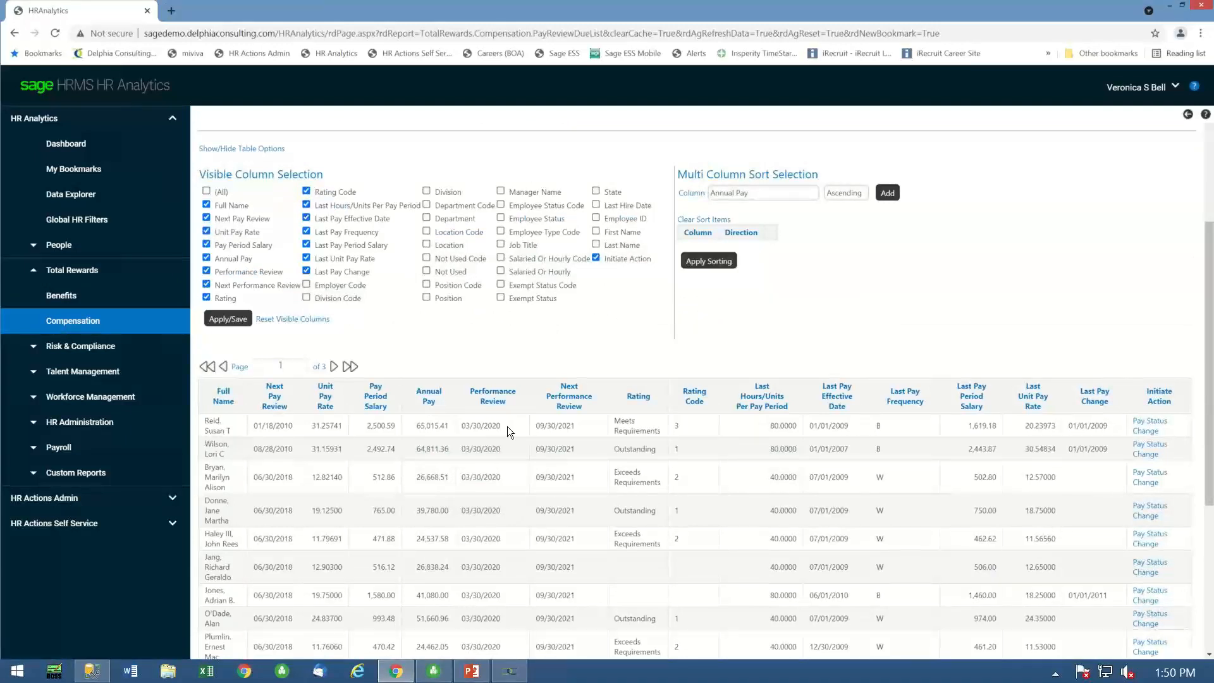
click(1146, 431)
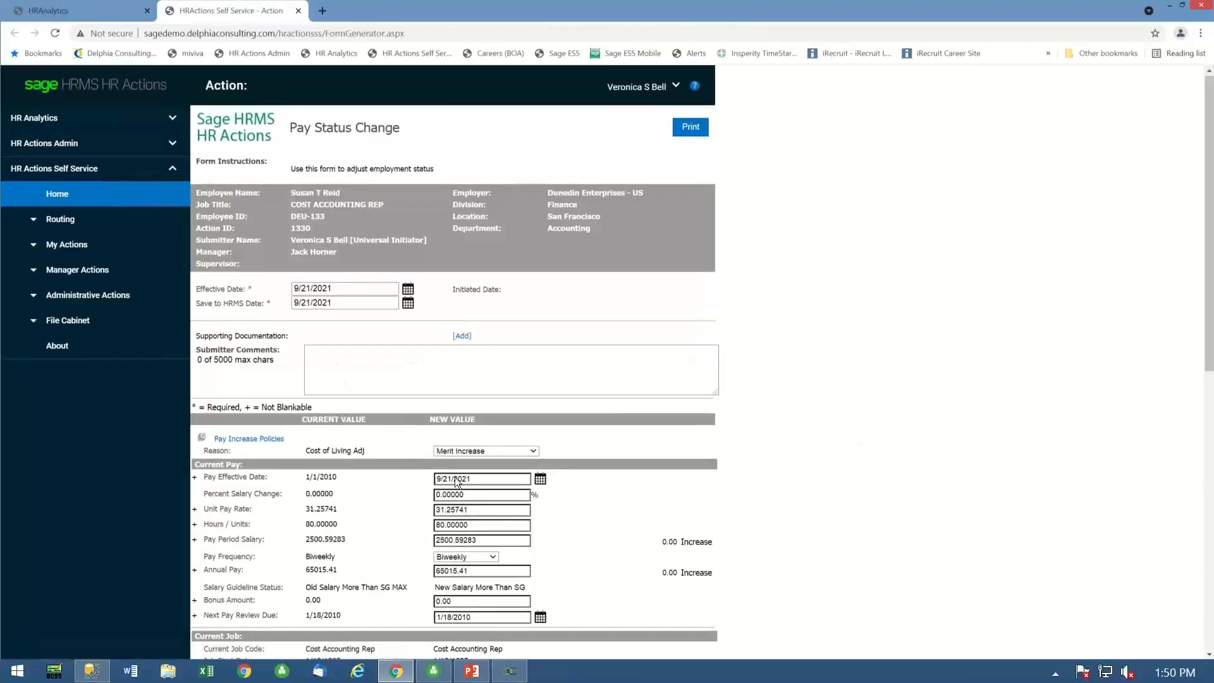
- Set Percent Salary Change to 3% on the Pay Status Change form, and save the draft and exit
scroll(553, 474, down, 5)
double_click(474, 179)
text(3)
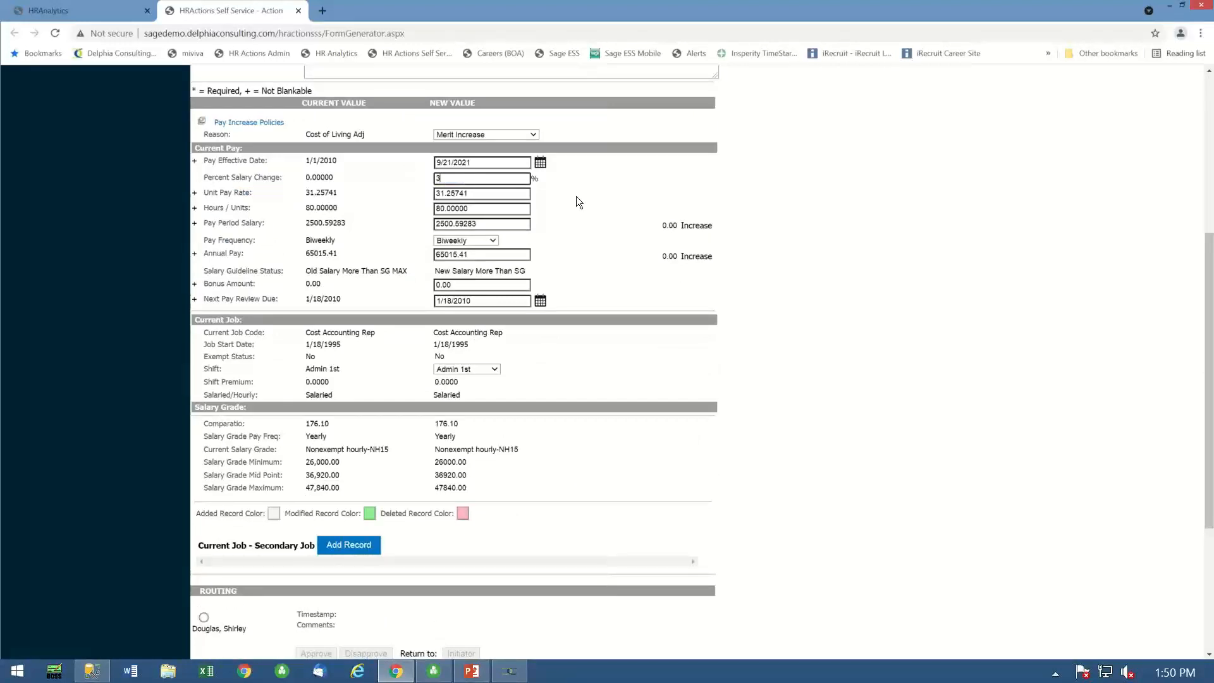
click(430, 173)
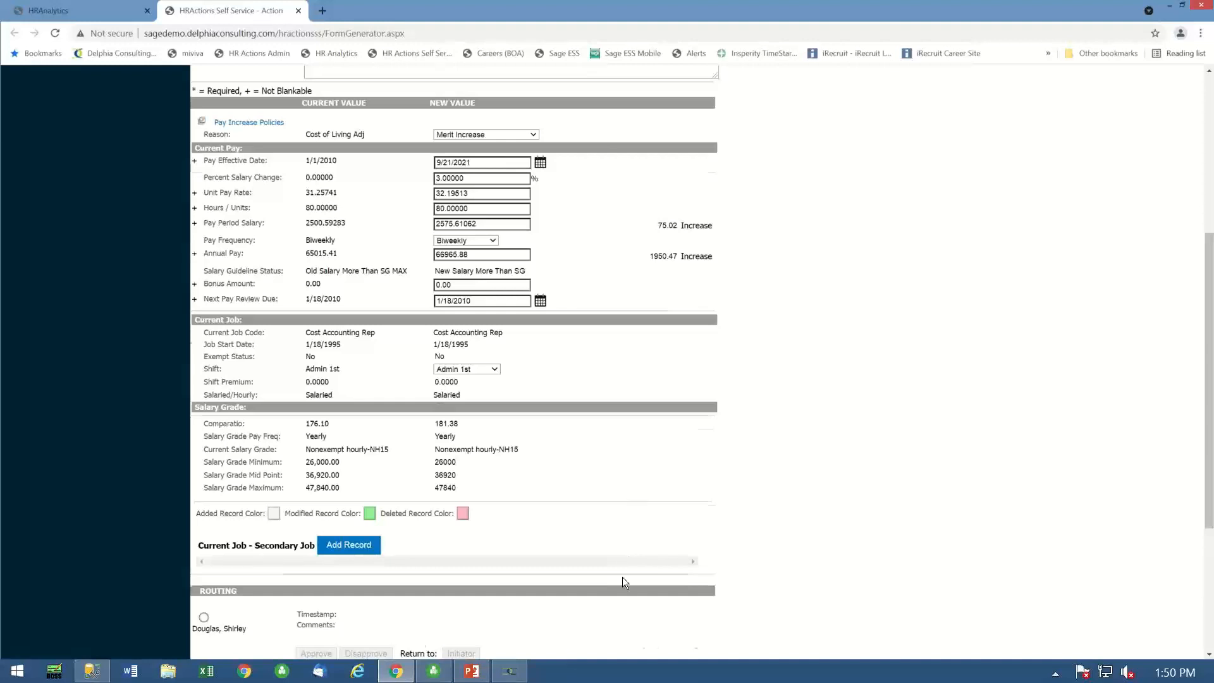
scroll(588, 607, down, 4)
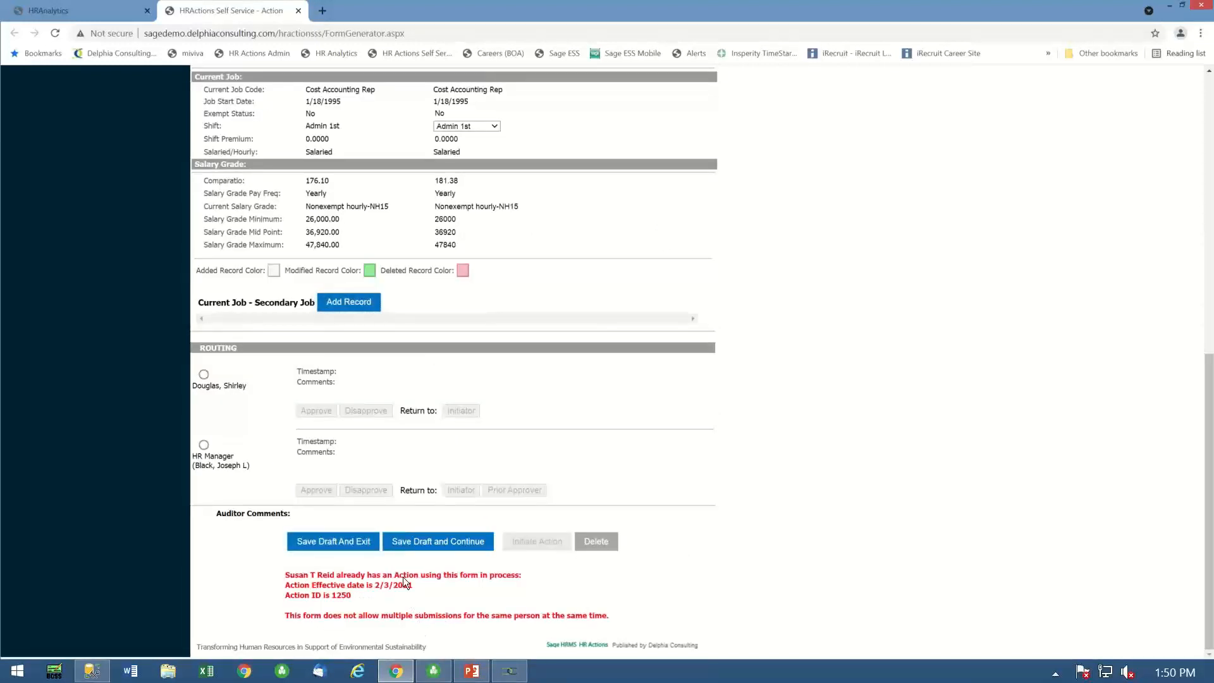
click(347, 548)
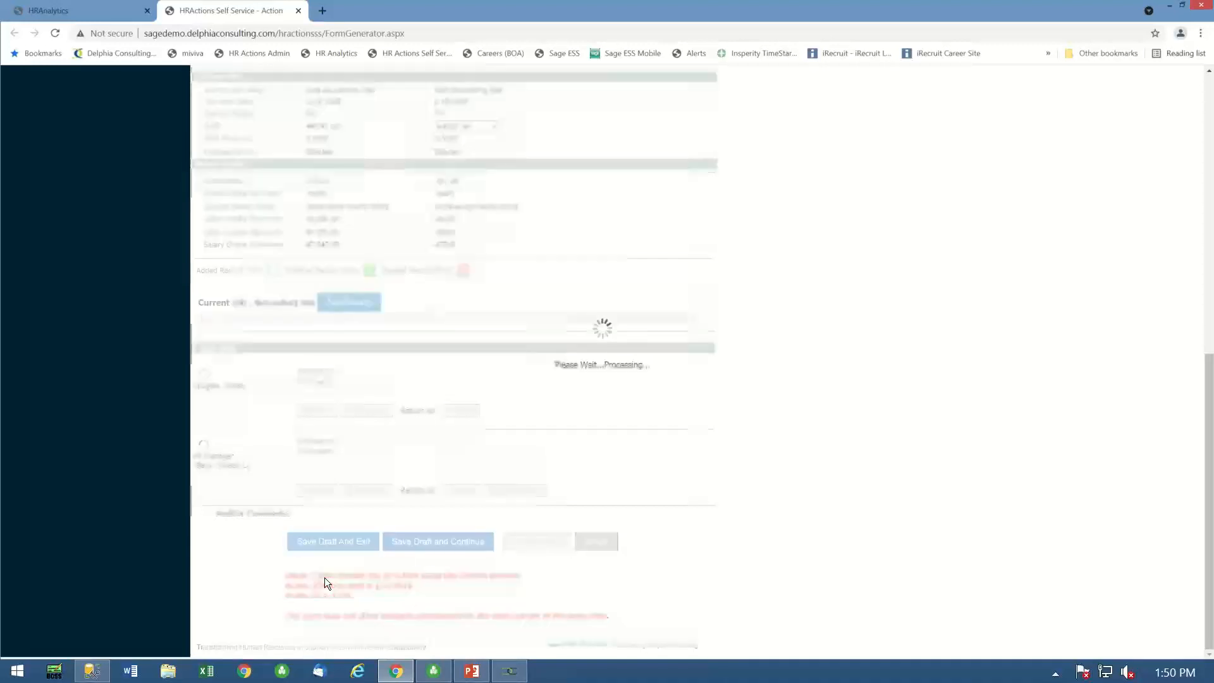
- Return to the PowerPoint slide show and advance past Compensation Management to the DEMO slide
click(470, 675)
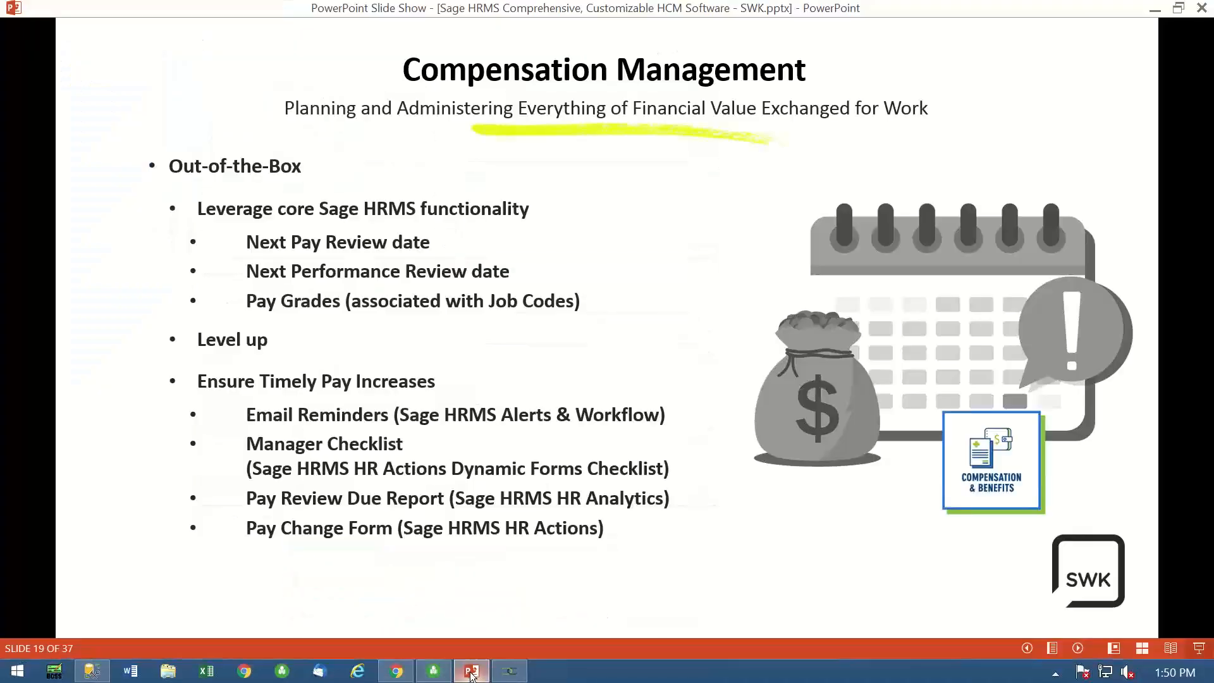
click(1079, 648)
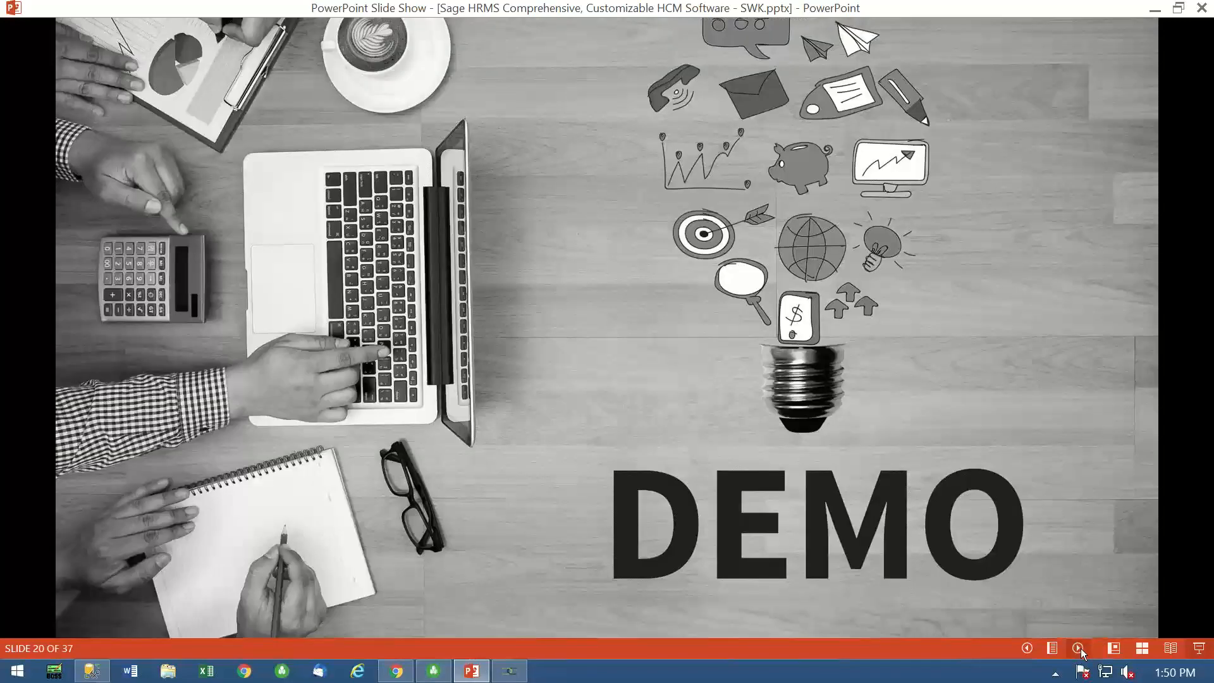